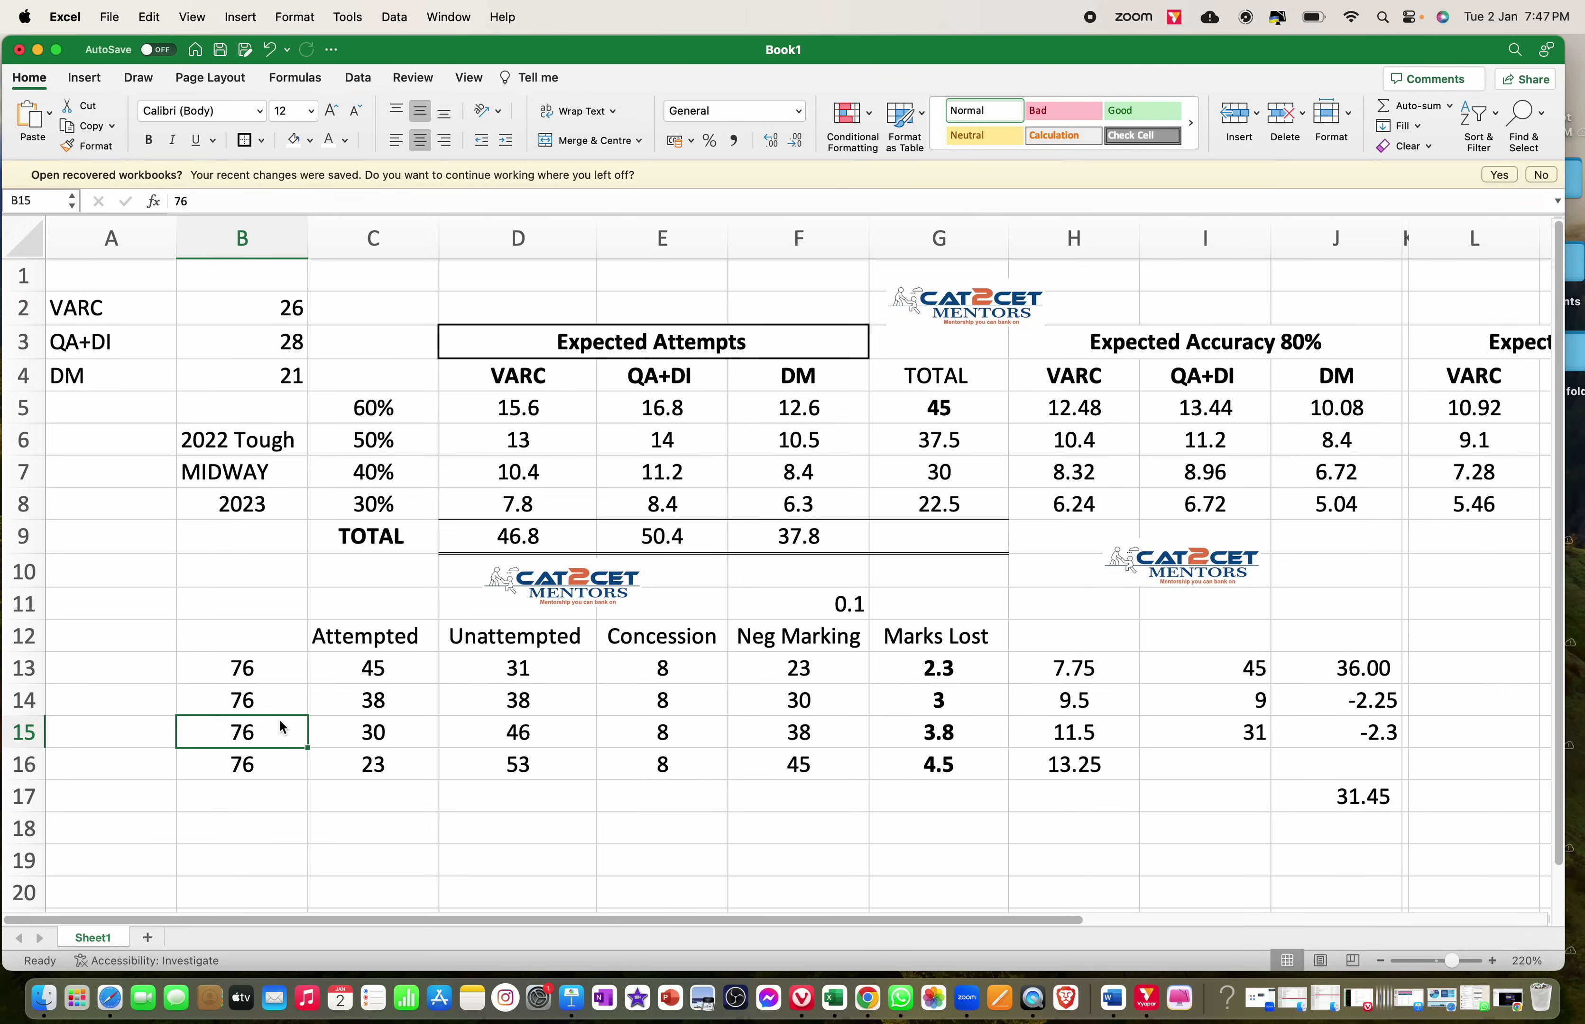
- Review the question counts for VARC, QA+DI and DM in cells B2 to B4
click(343, 550)
click(311, 314)
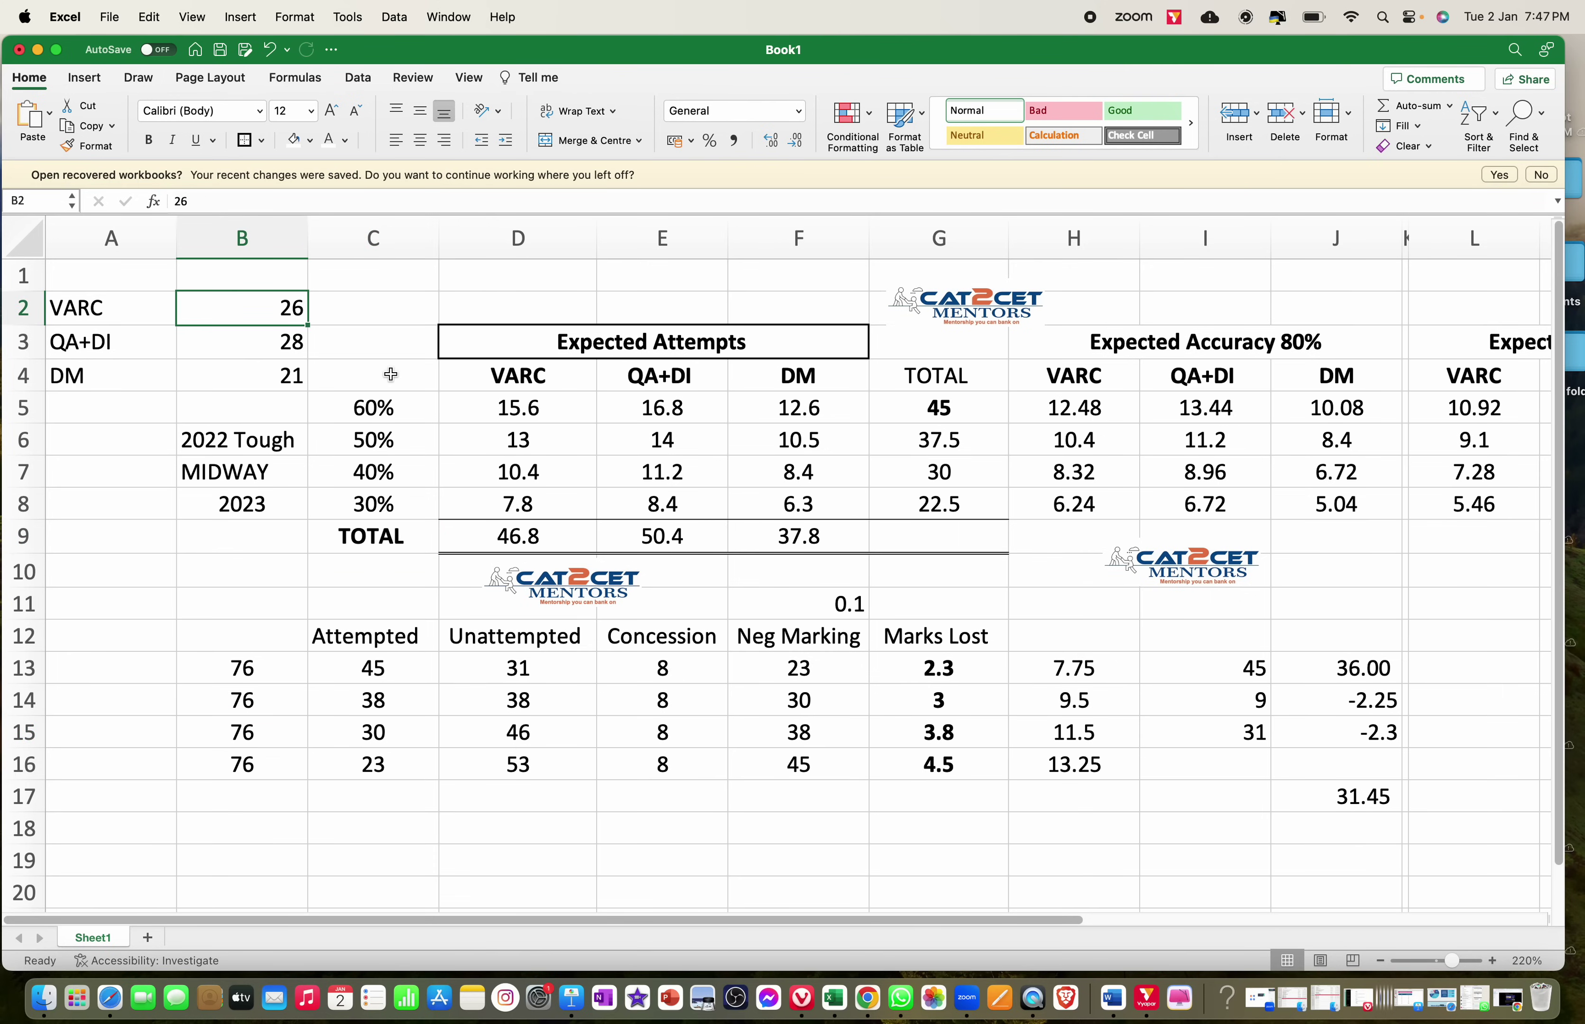
click(295, 343)
click(278, 374)
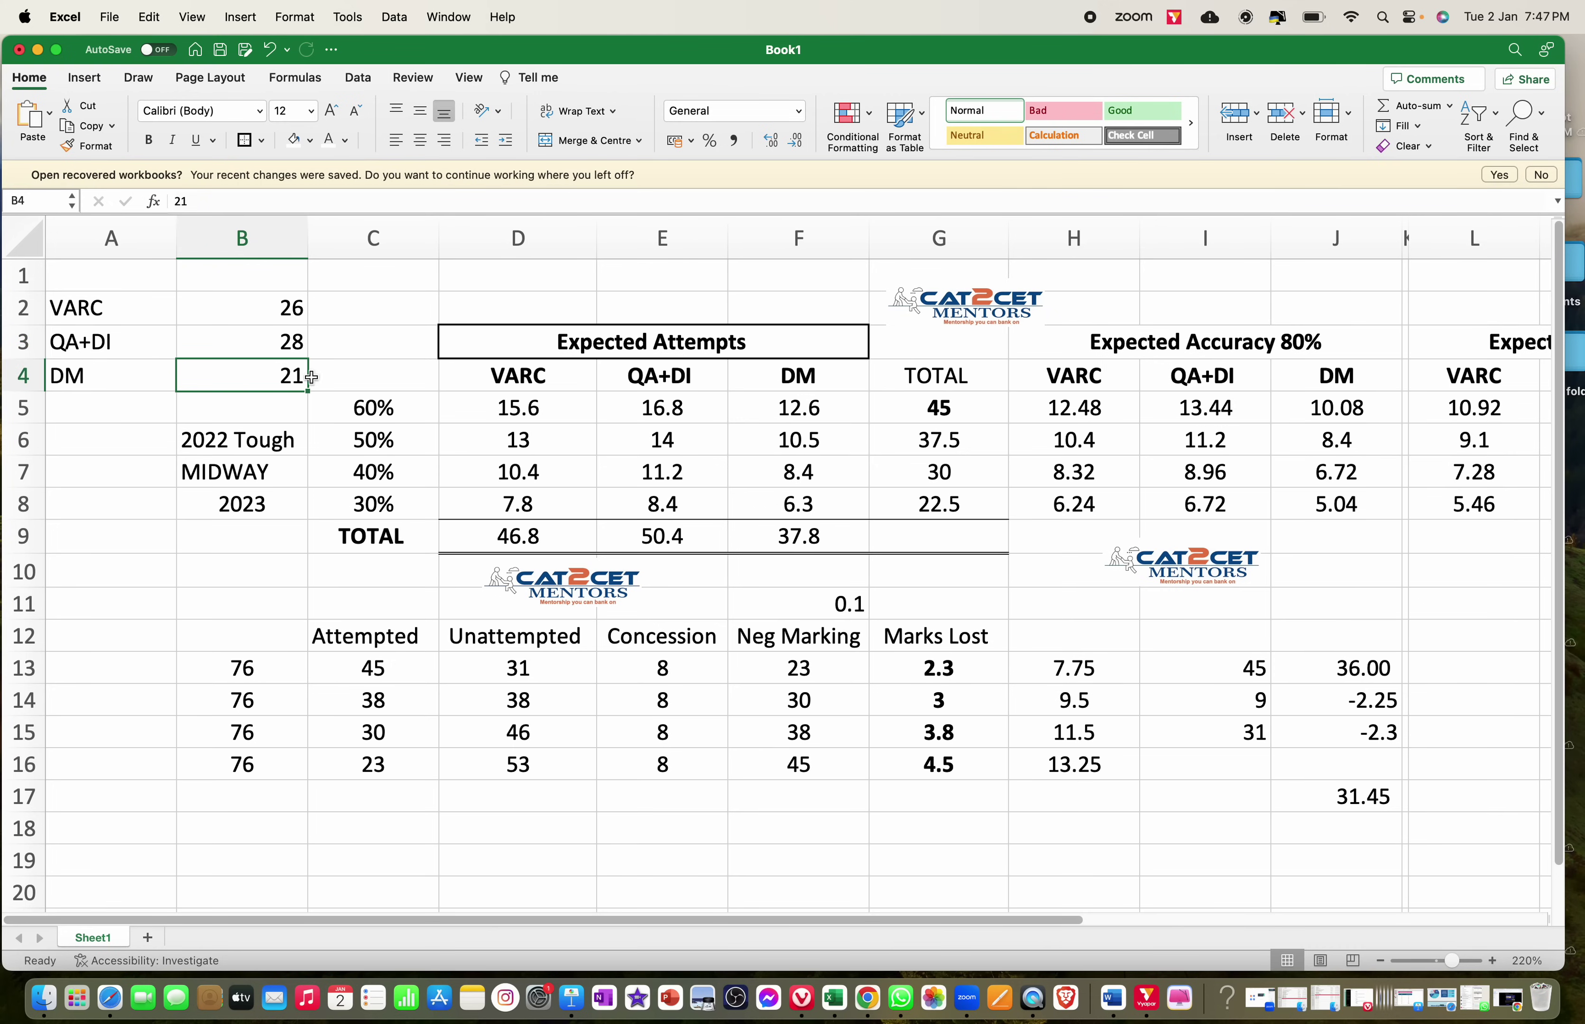
click(744, 434)
scroll(745, 434, right, 2)
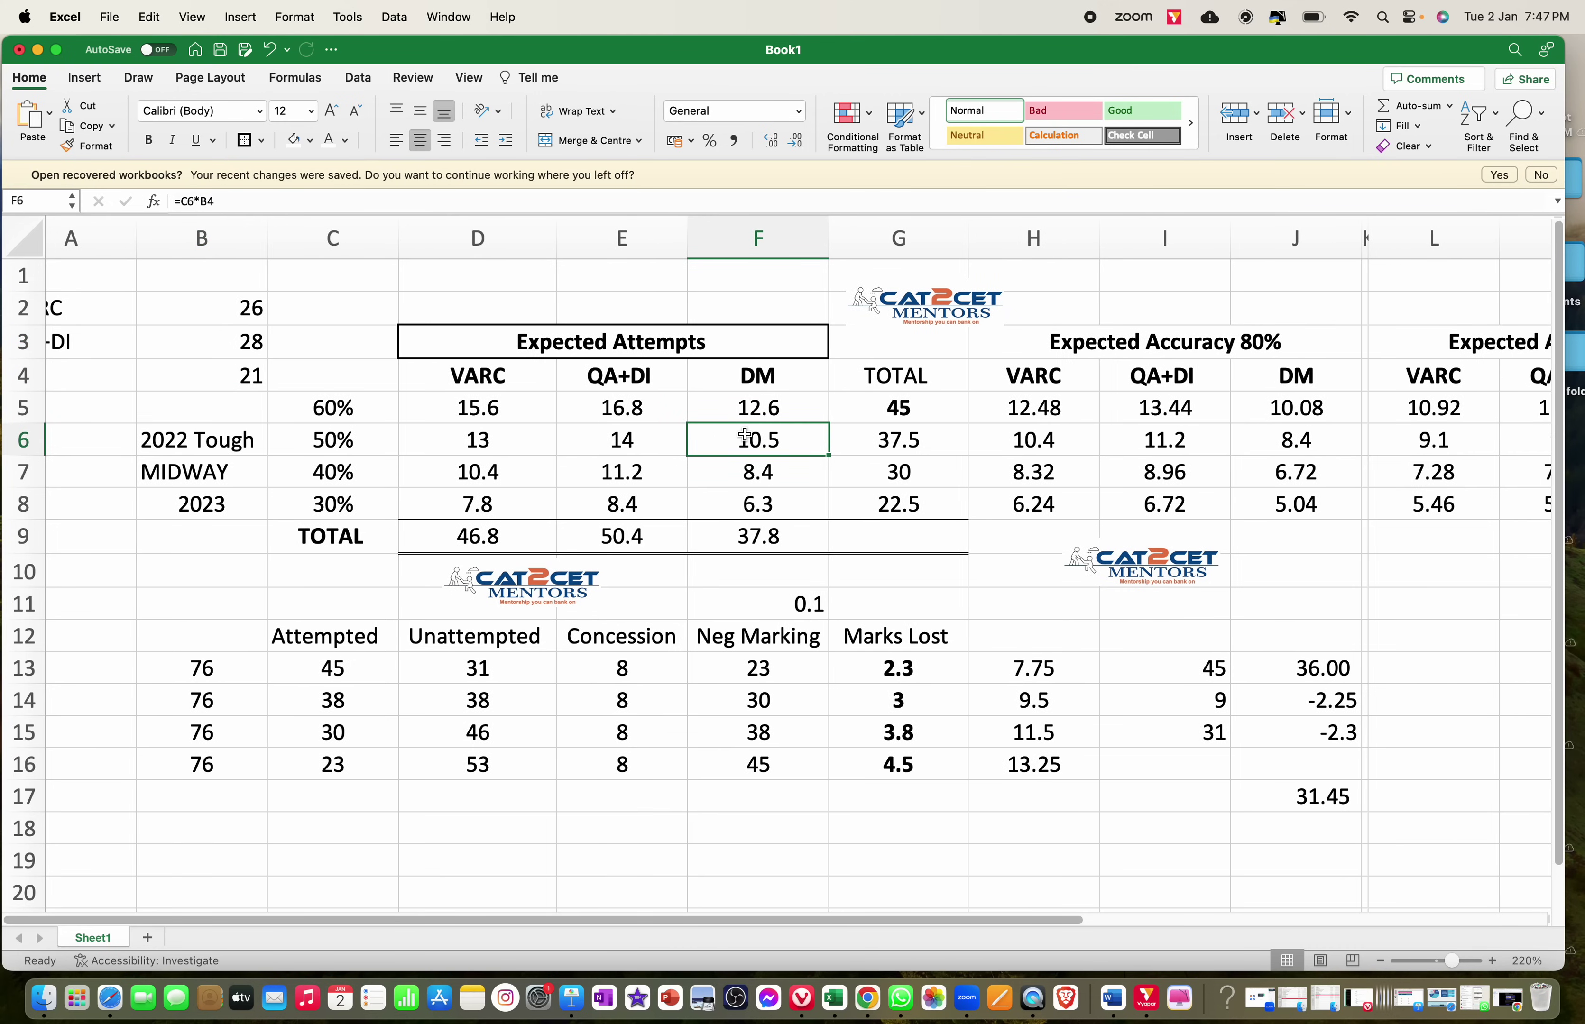
- Examine the attempt percentages in C5 to C8 and the expected attempts per section in the 60% row
click(376, 406)
click(369, 440)
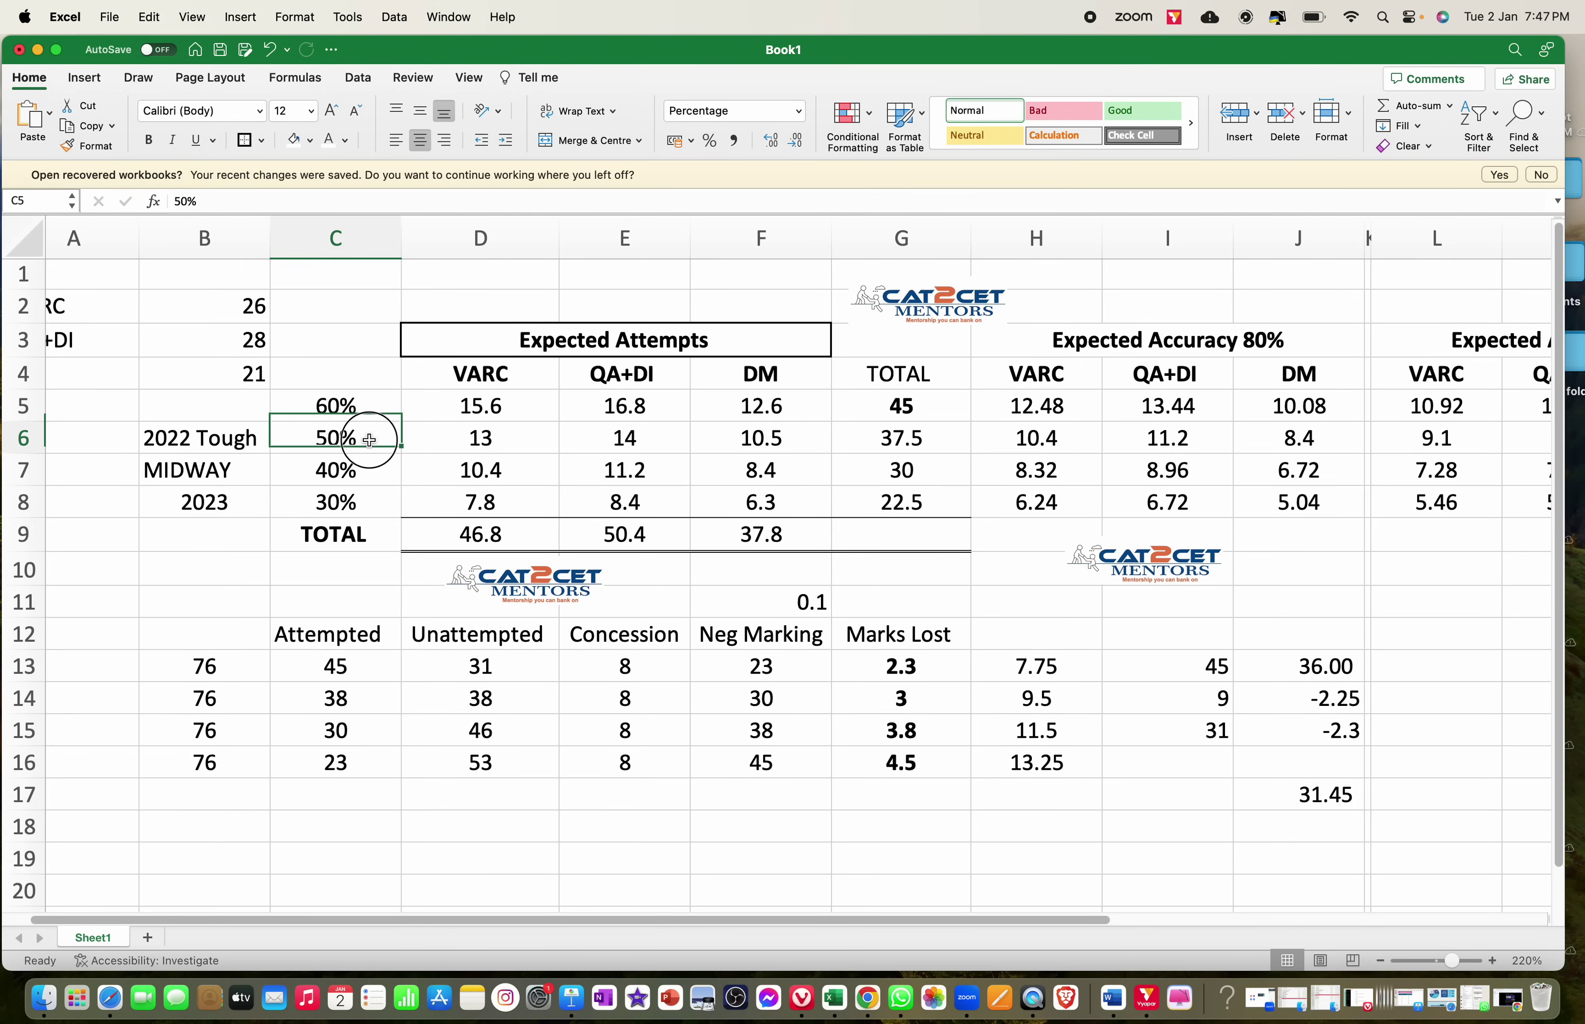
click(357, 474)
click(356, 497)
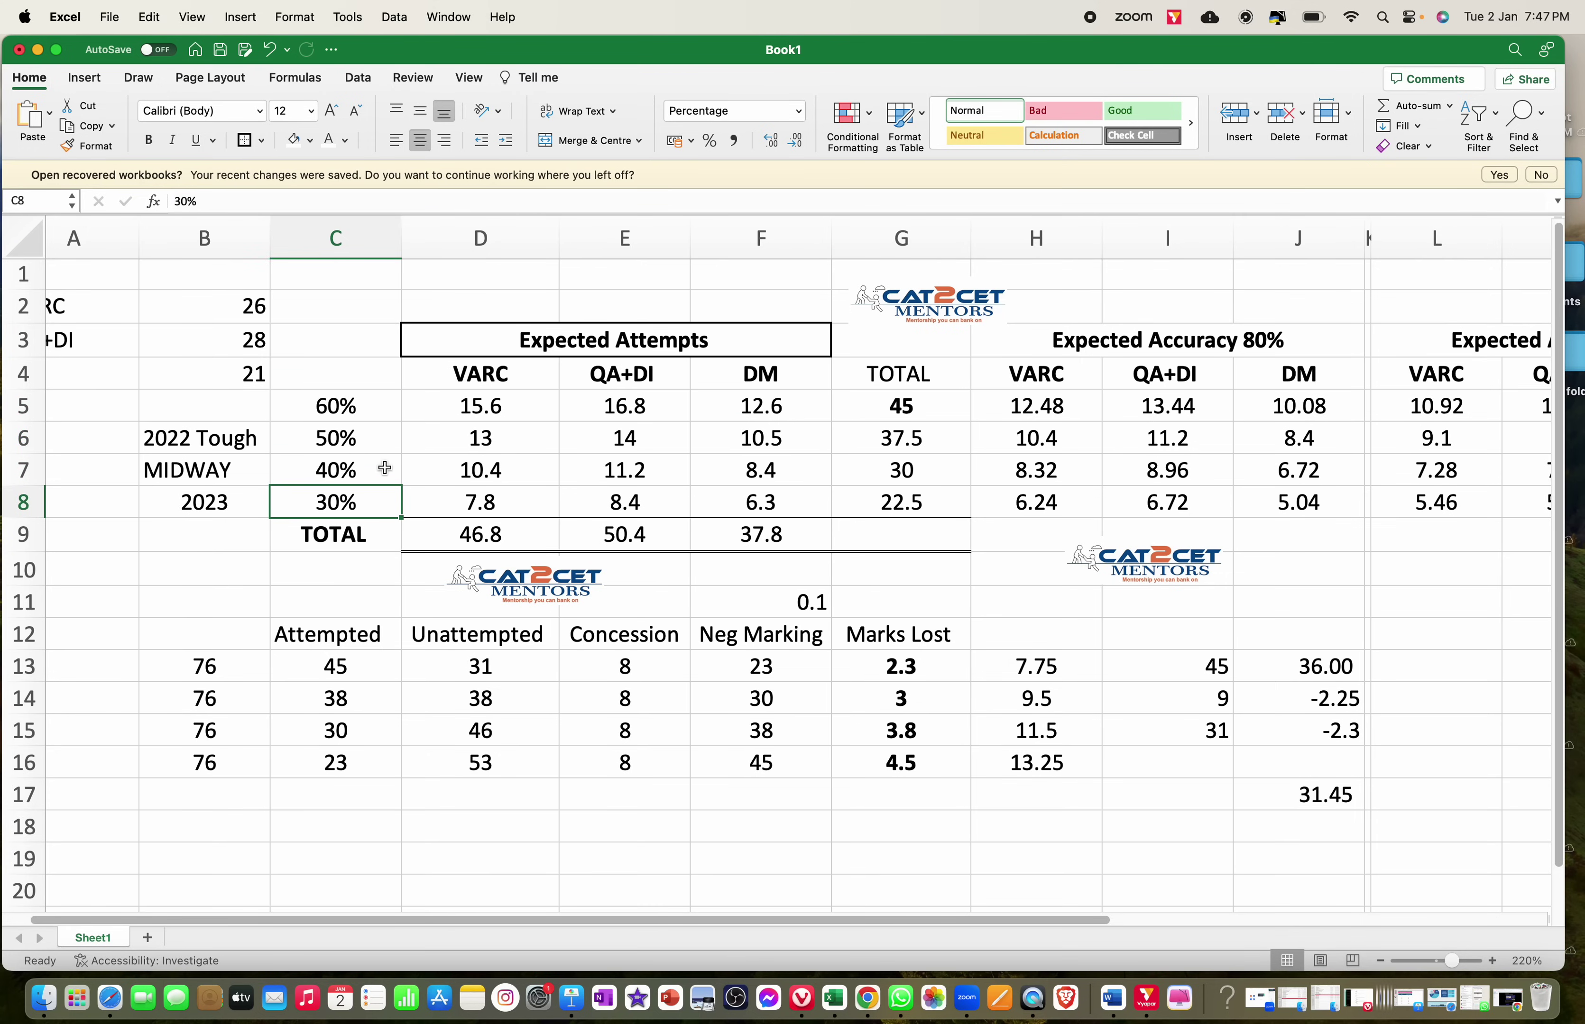
click(367, 415)
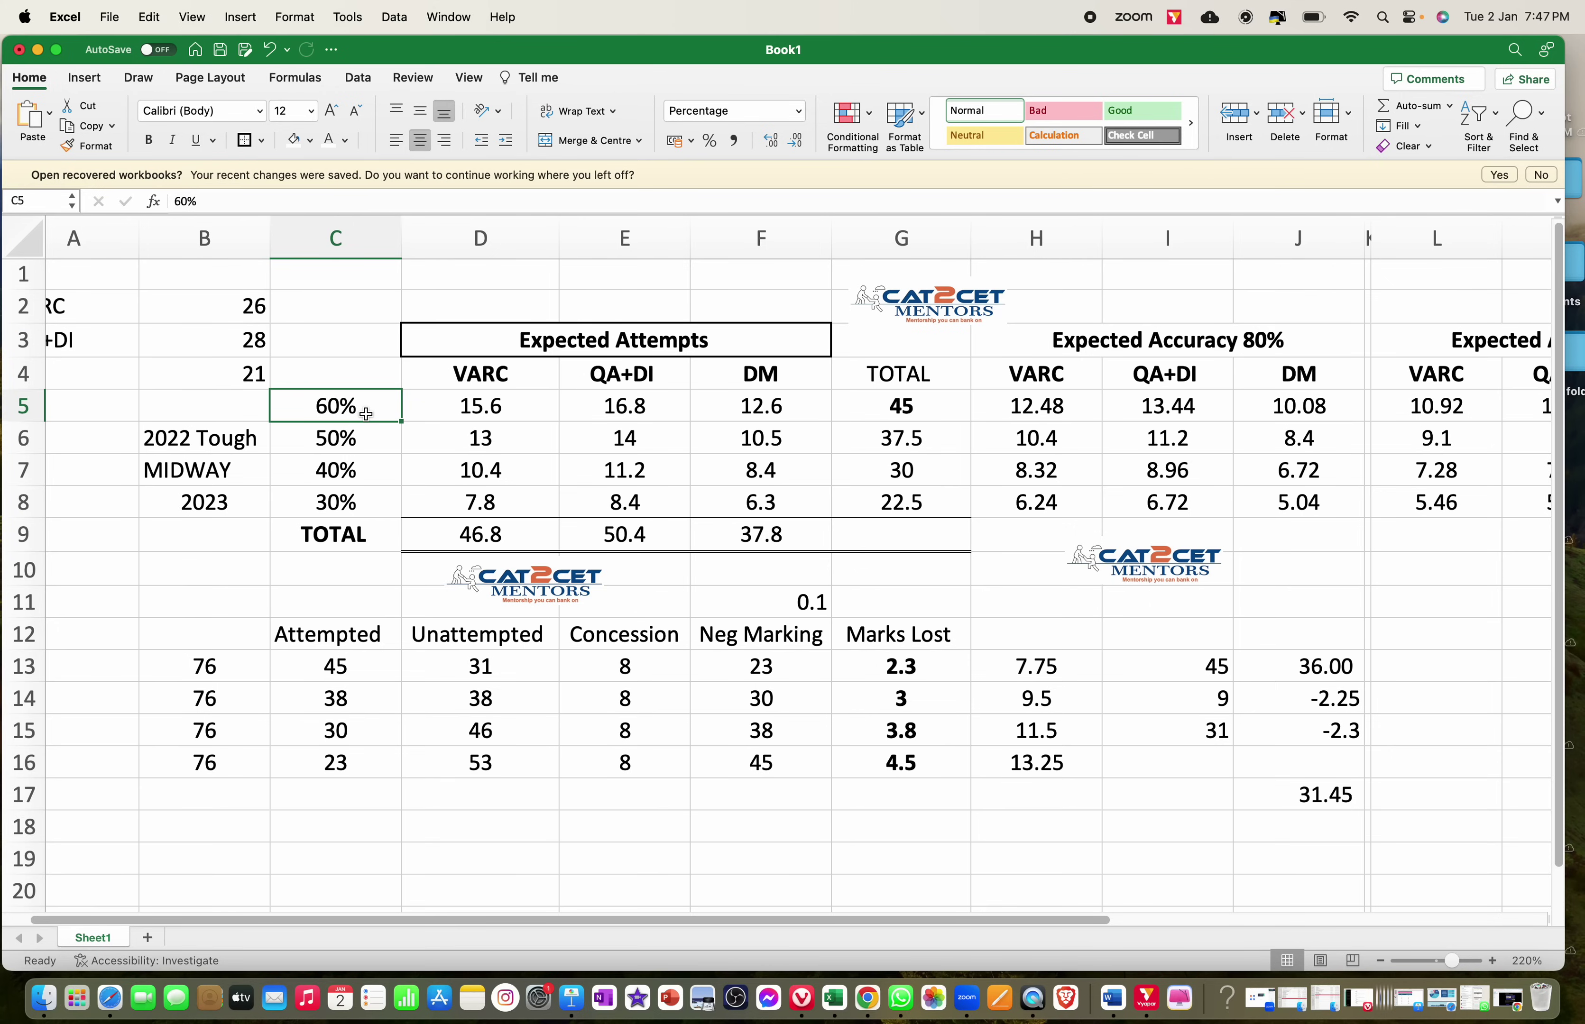
key(Up)
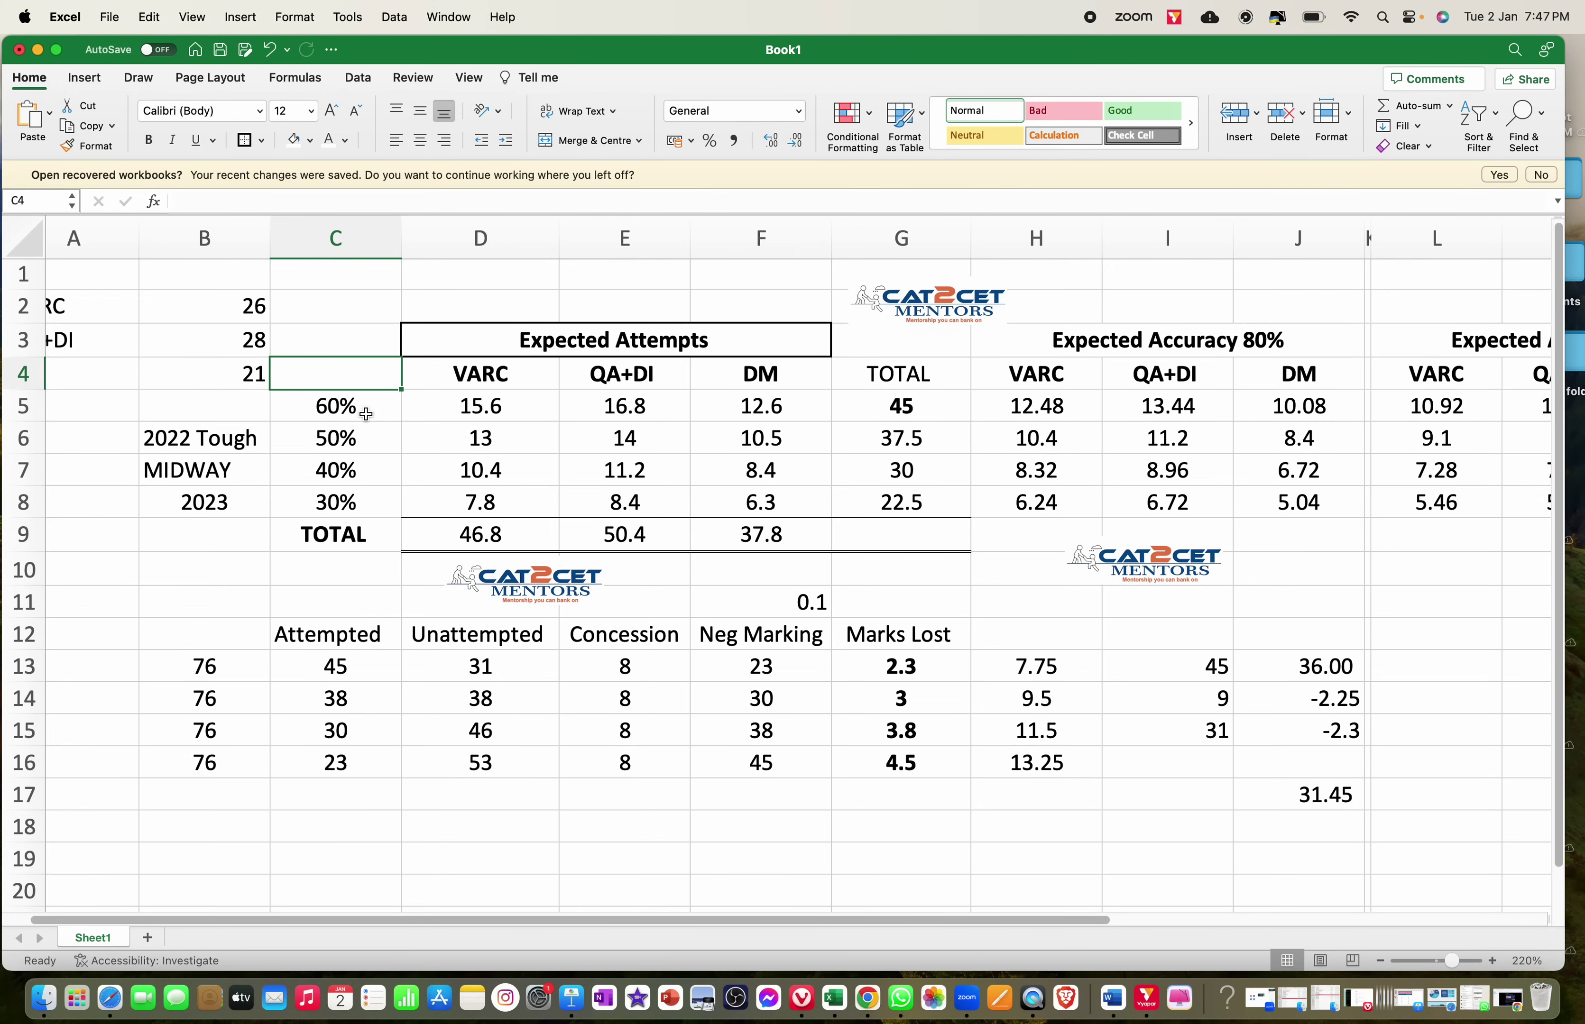
click(366, 413)
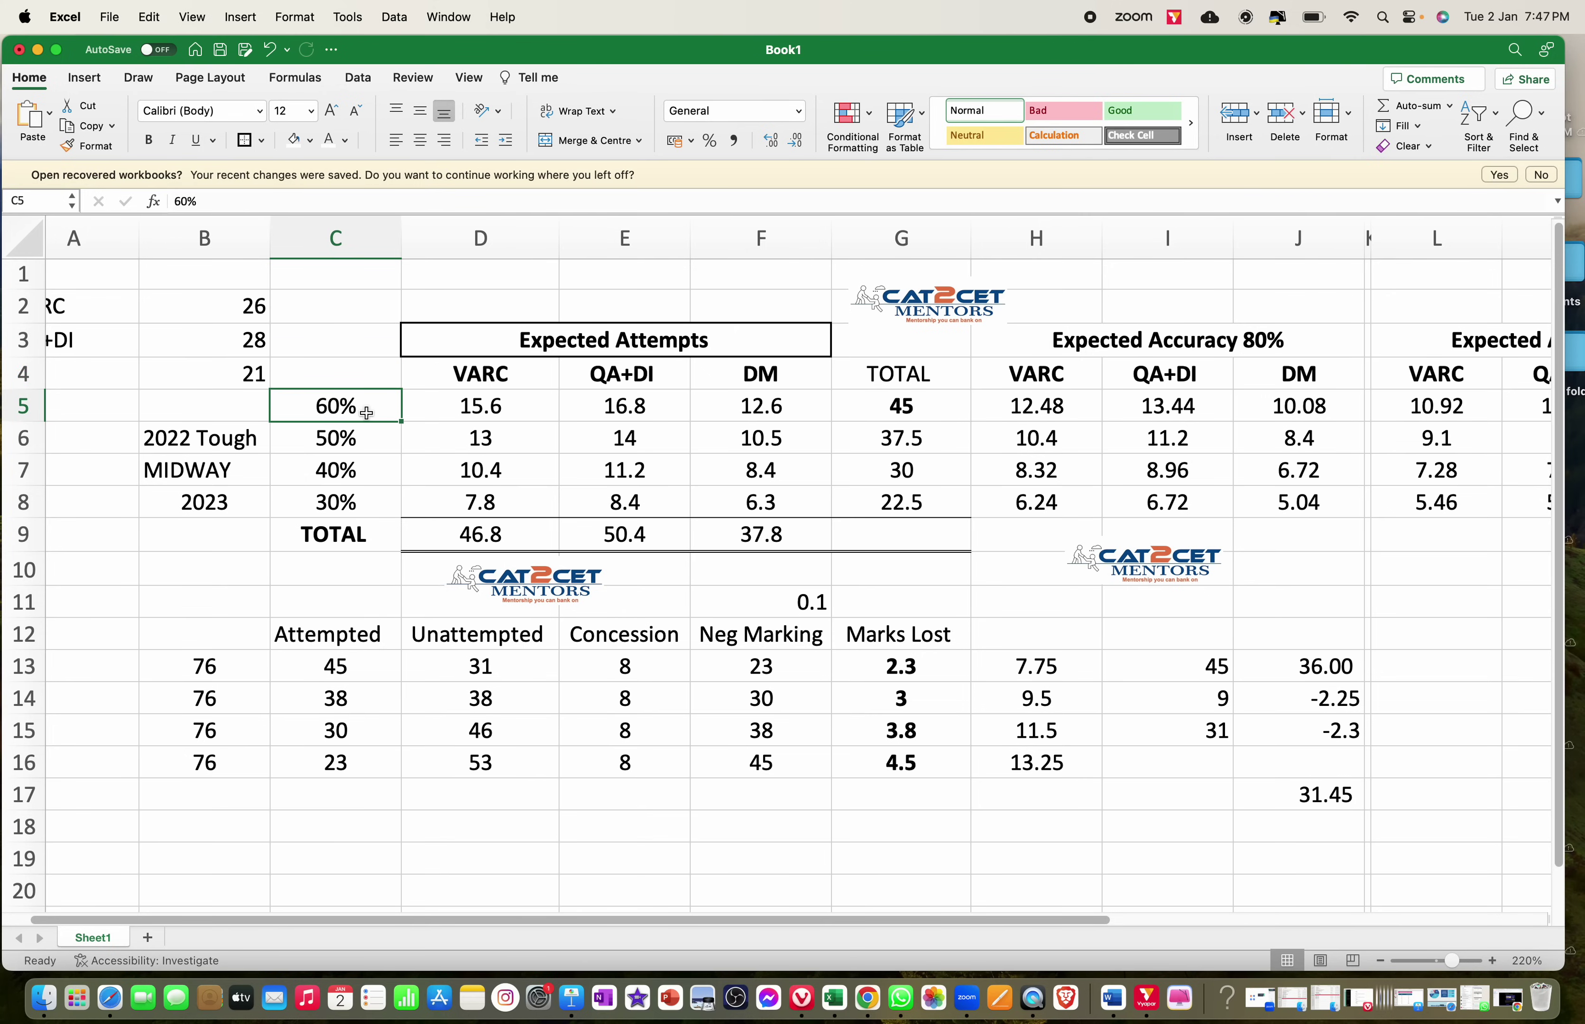
click(546, 408)
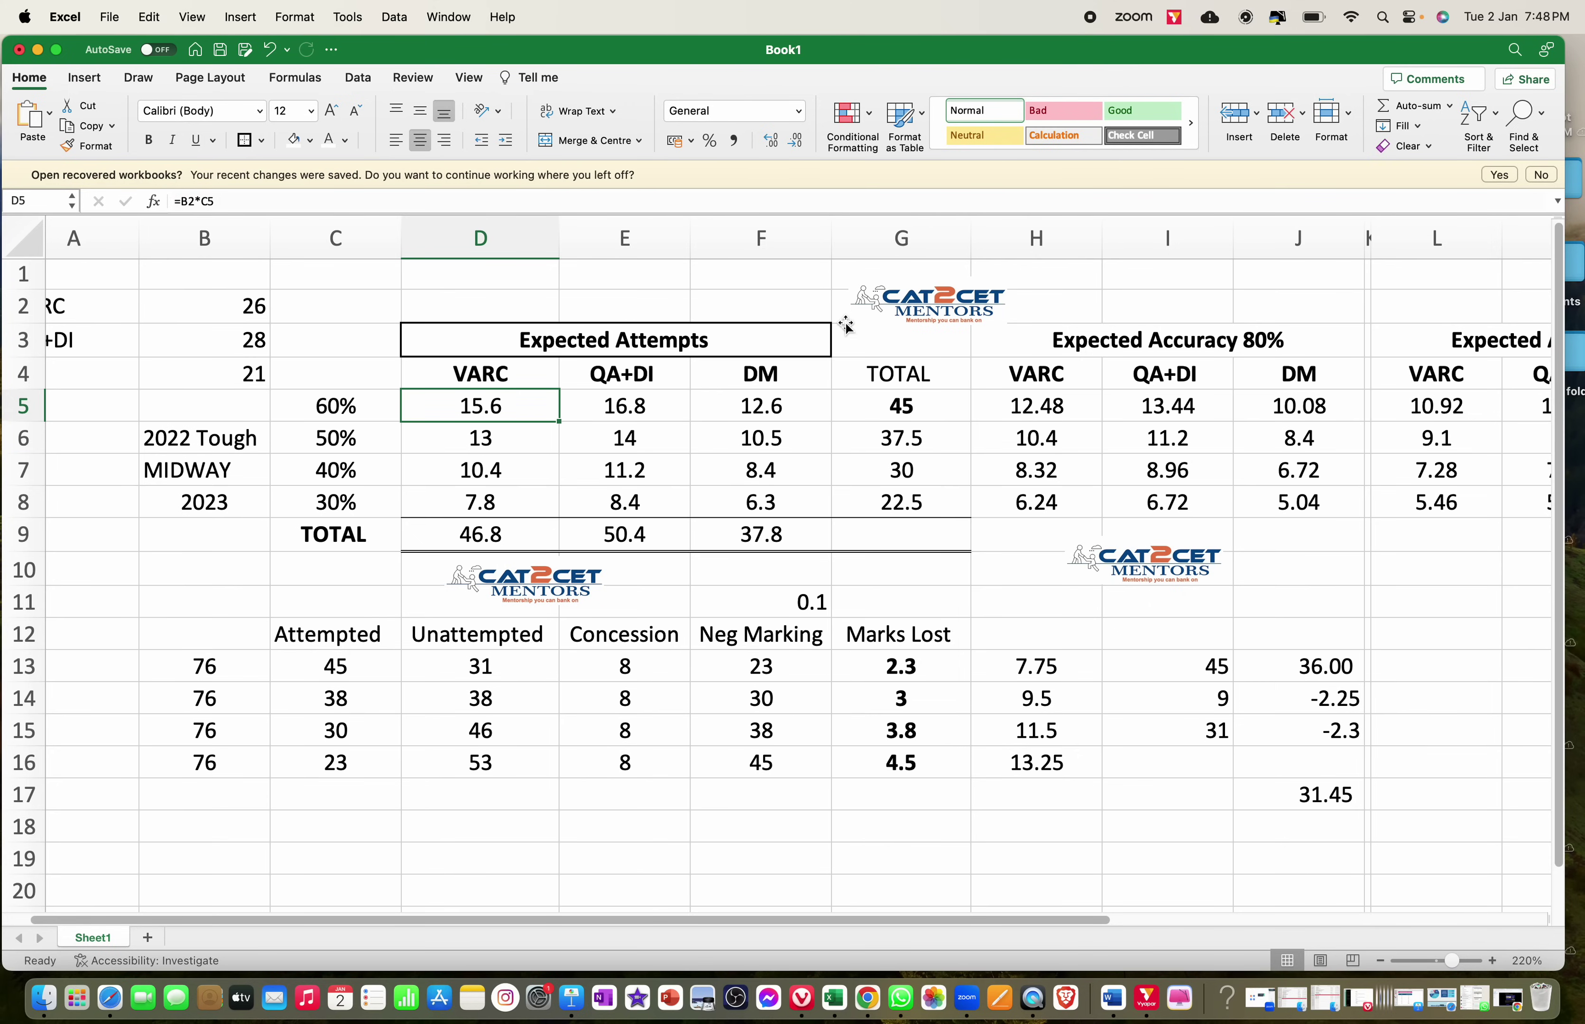
click(780, 404)
click(624, 408)
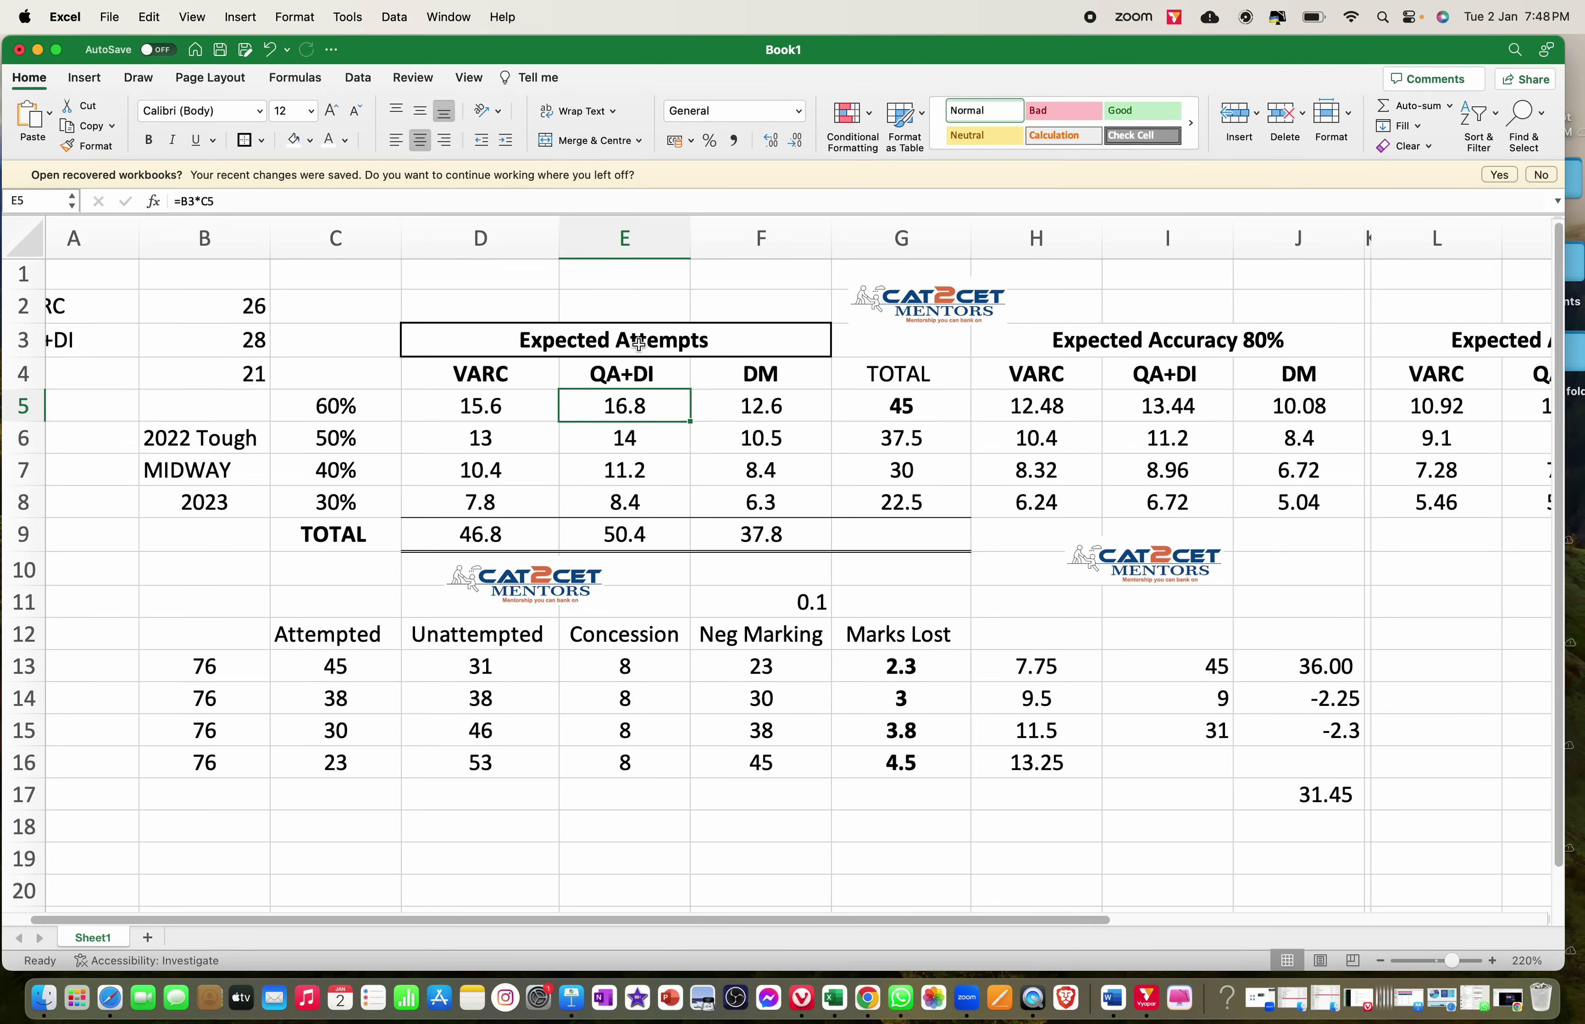
- Apply the Bad cell style to 2022 Tough, Good to 2023 and Neutral to MIDWAY in column B
click(202, 436)
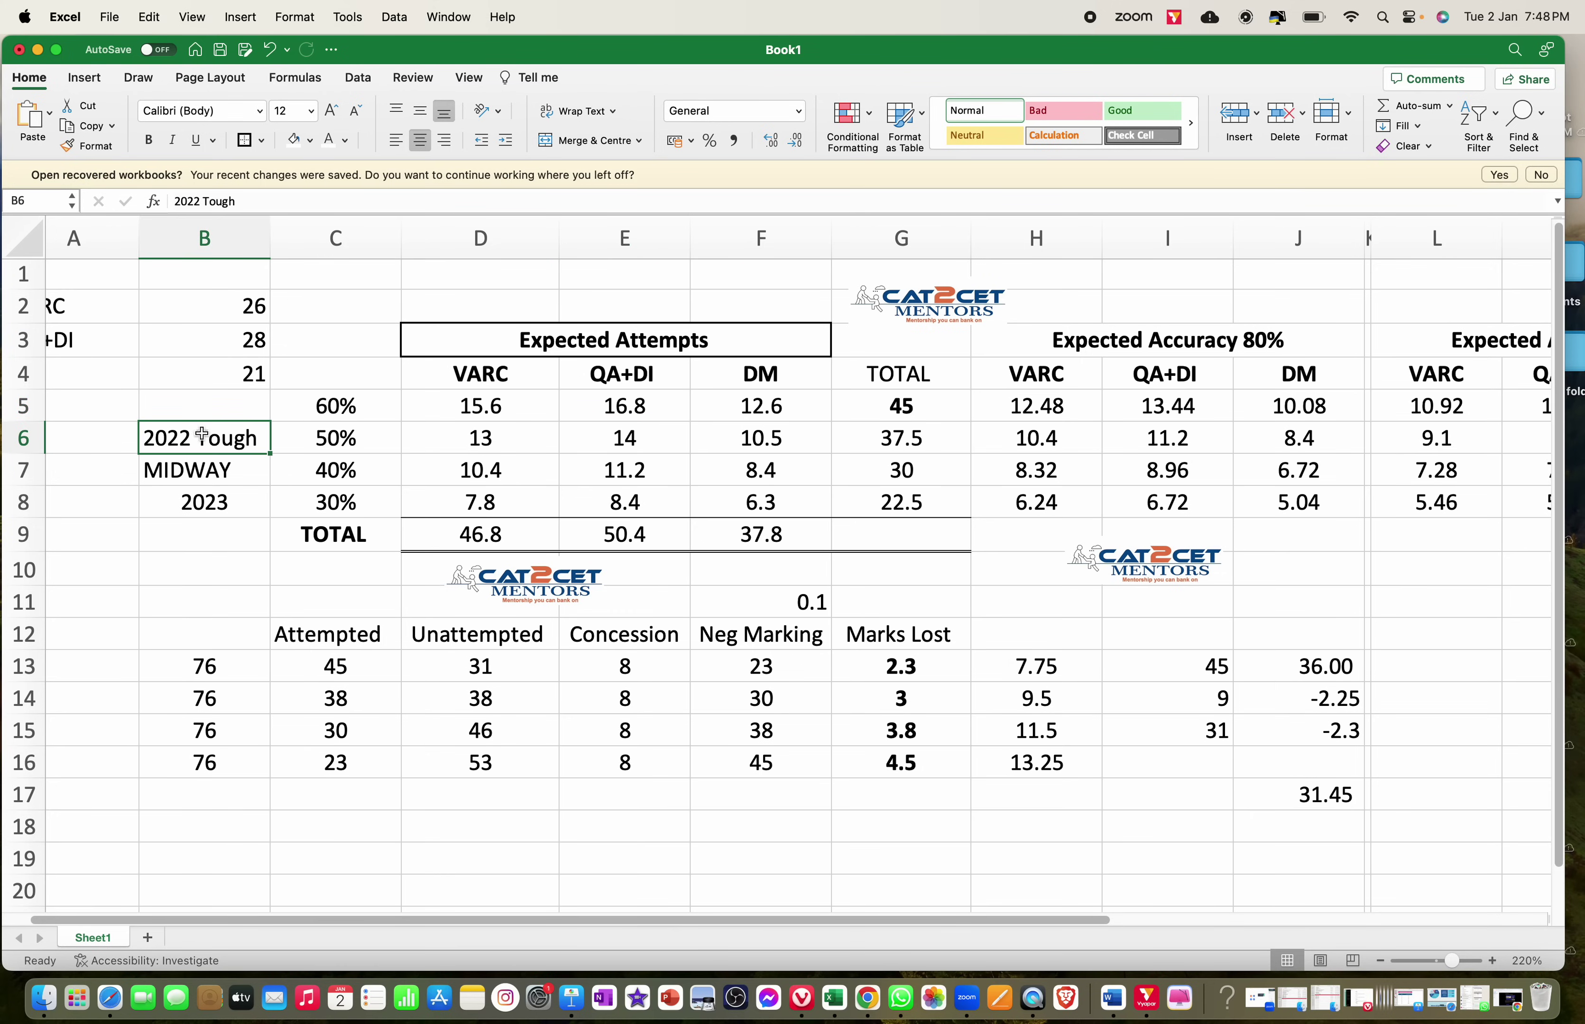
click(1072, 115)
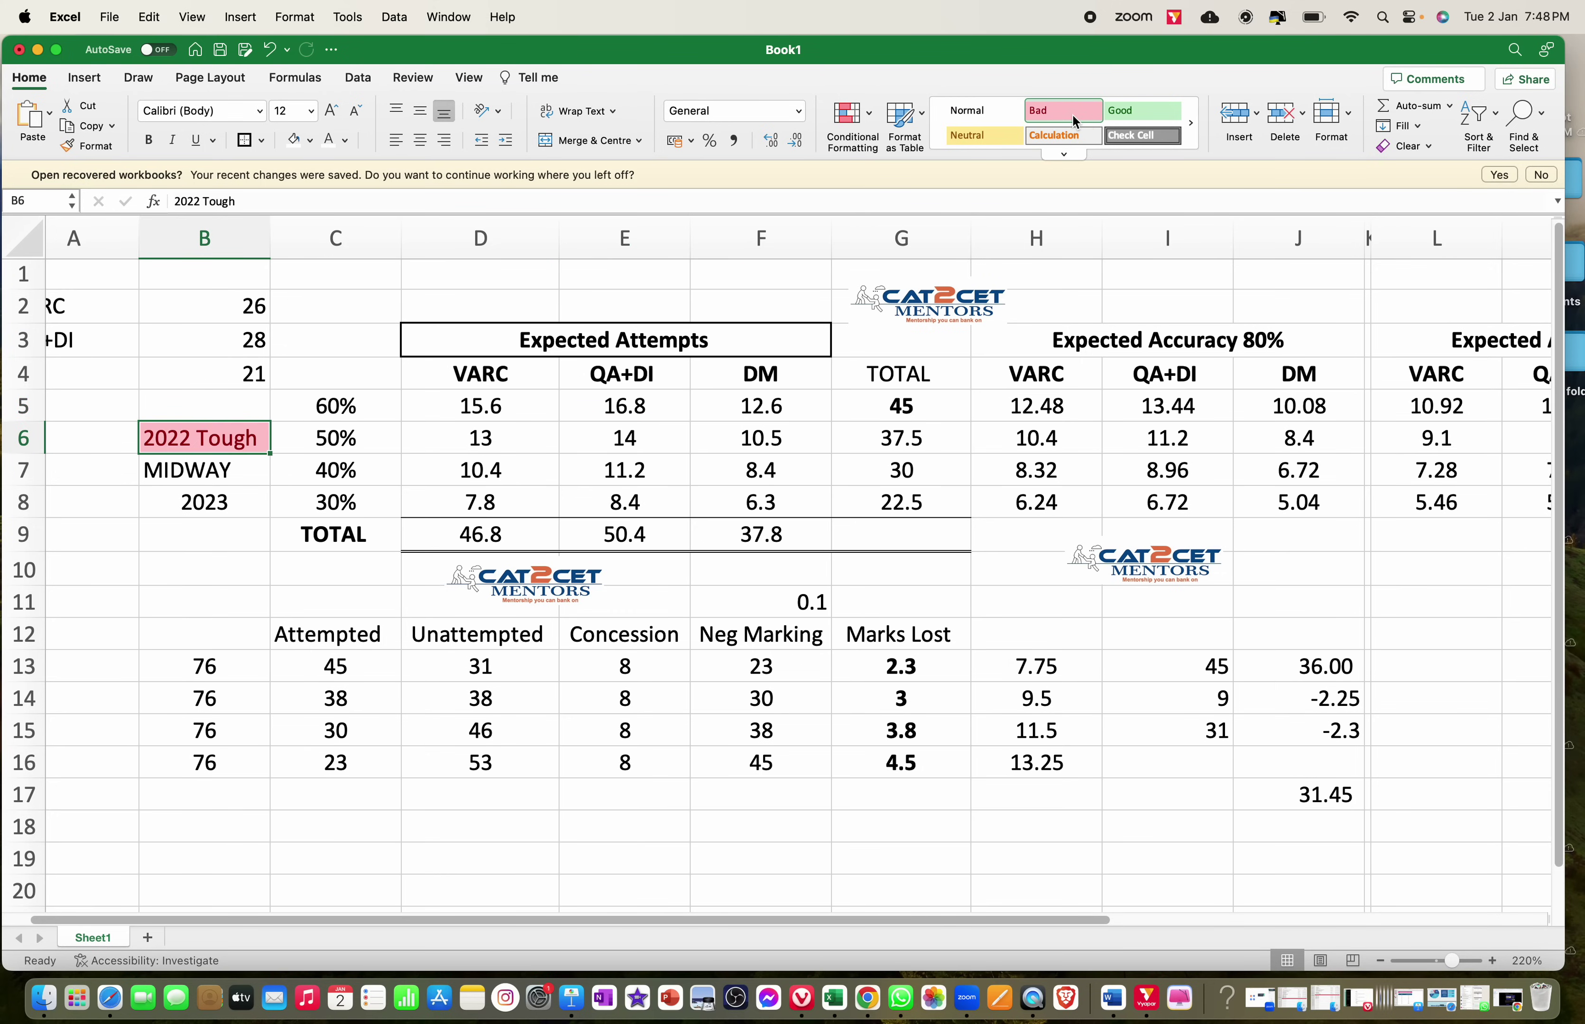
click(213, 509)
click(1142, 111)
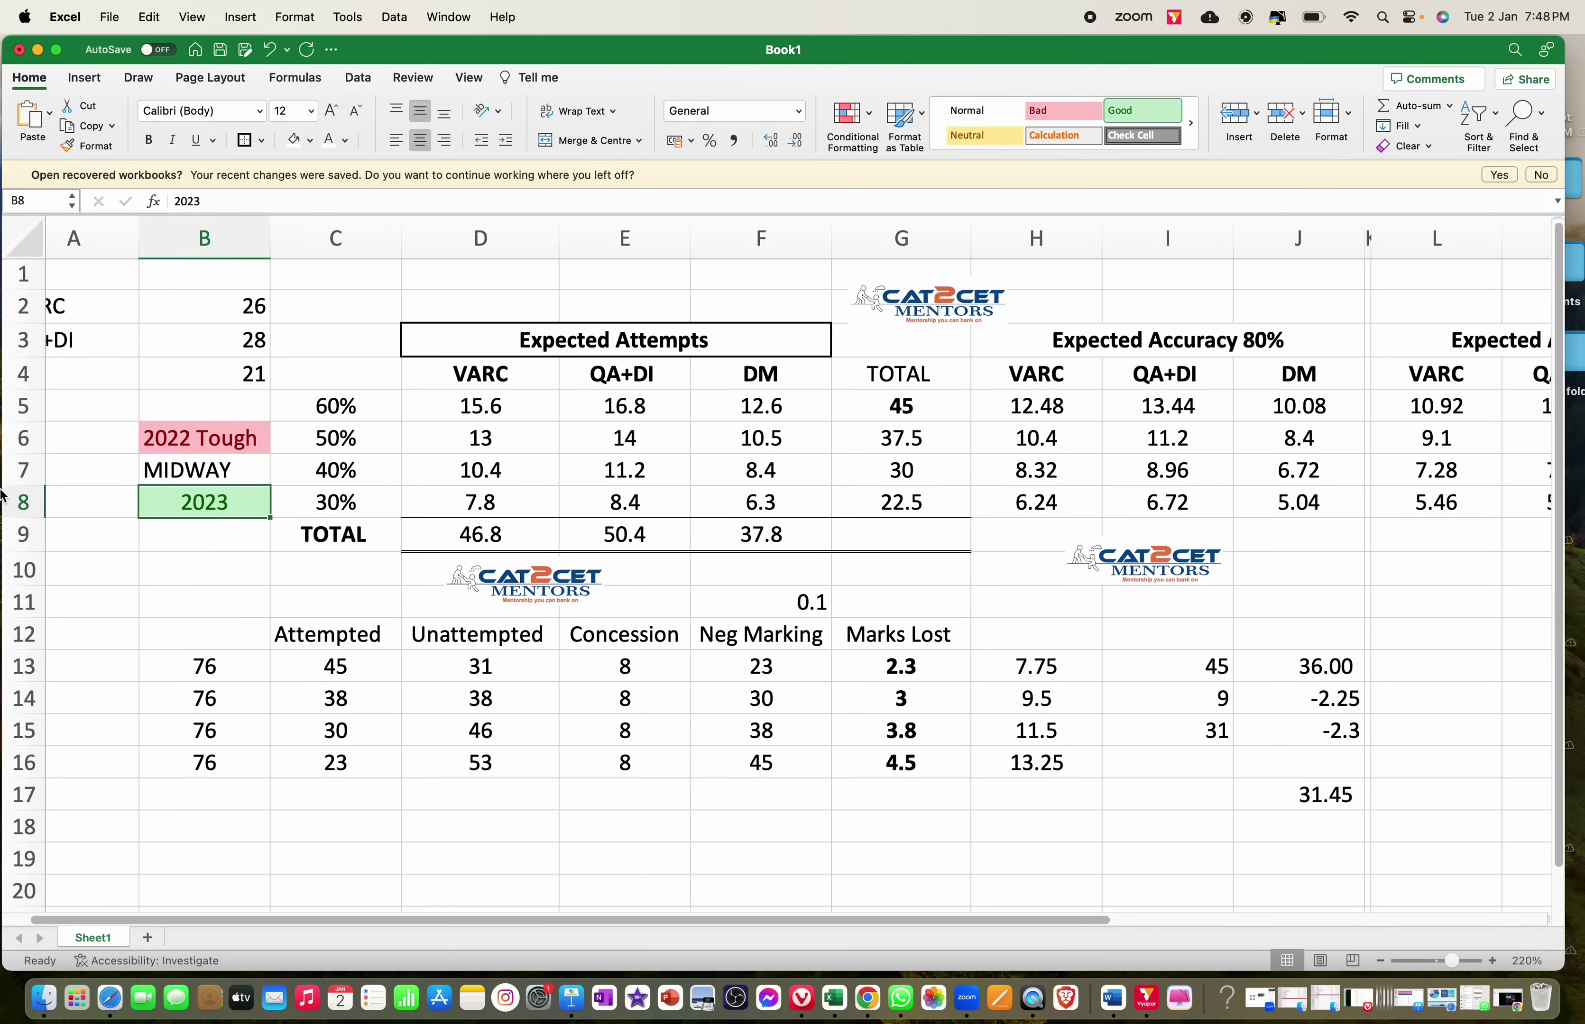
click(214, 470)
click(981, 142)
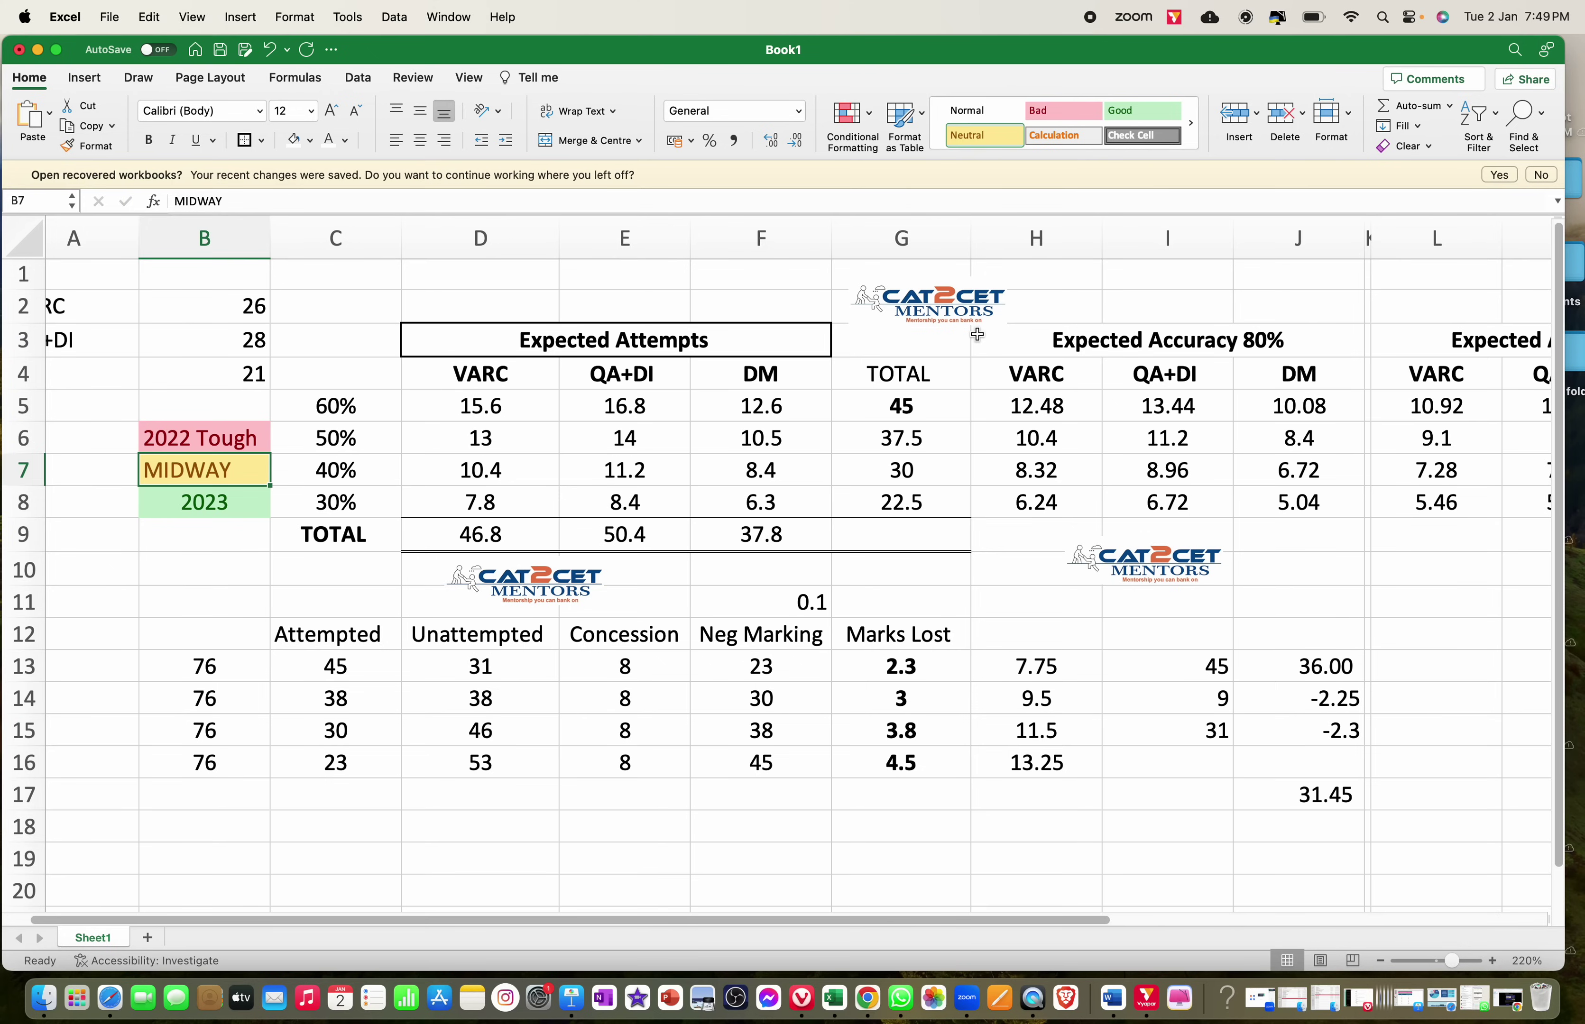
- Inspect the QA+DI and DM expected attempts in the 60% row and the Expected Accuracy 80% heading
click(646, 401)
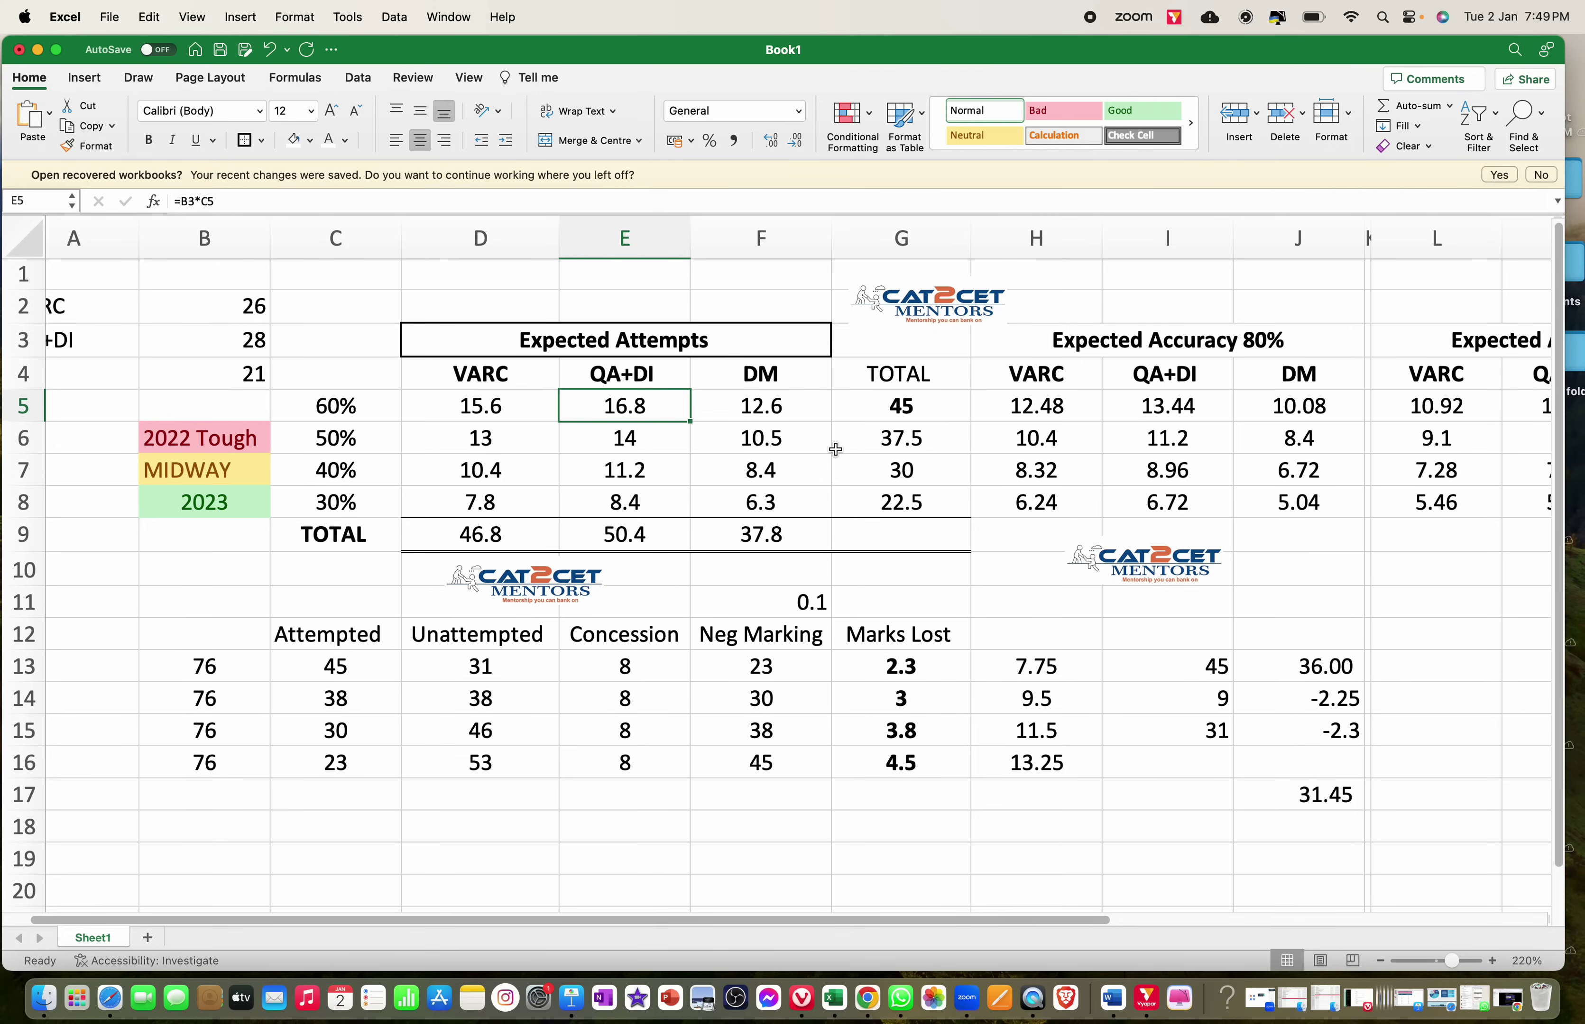
click(766, 410)
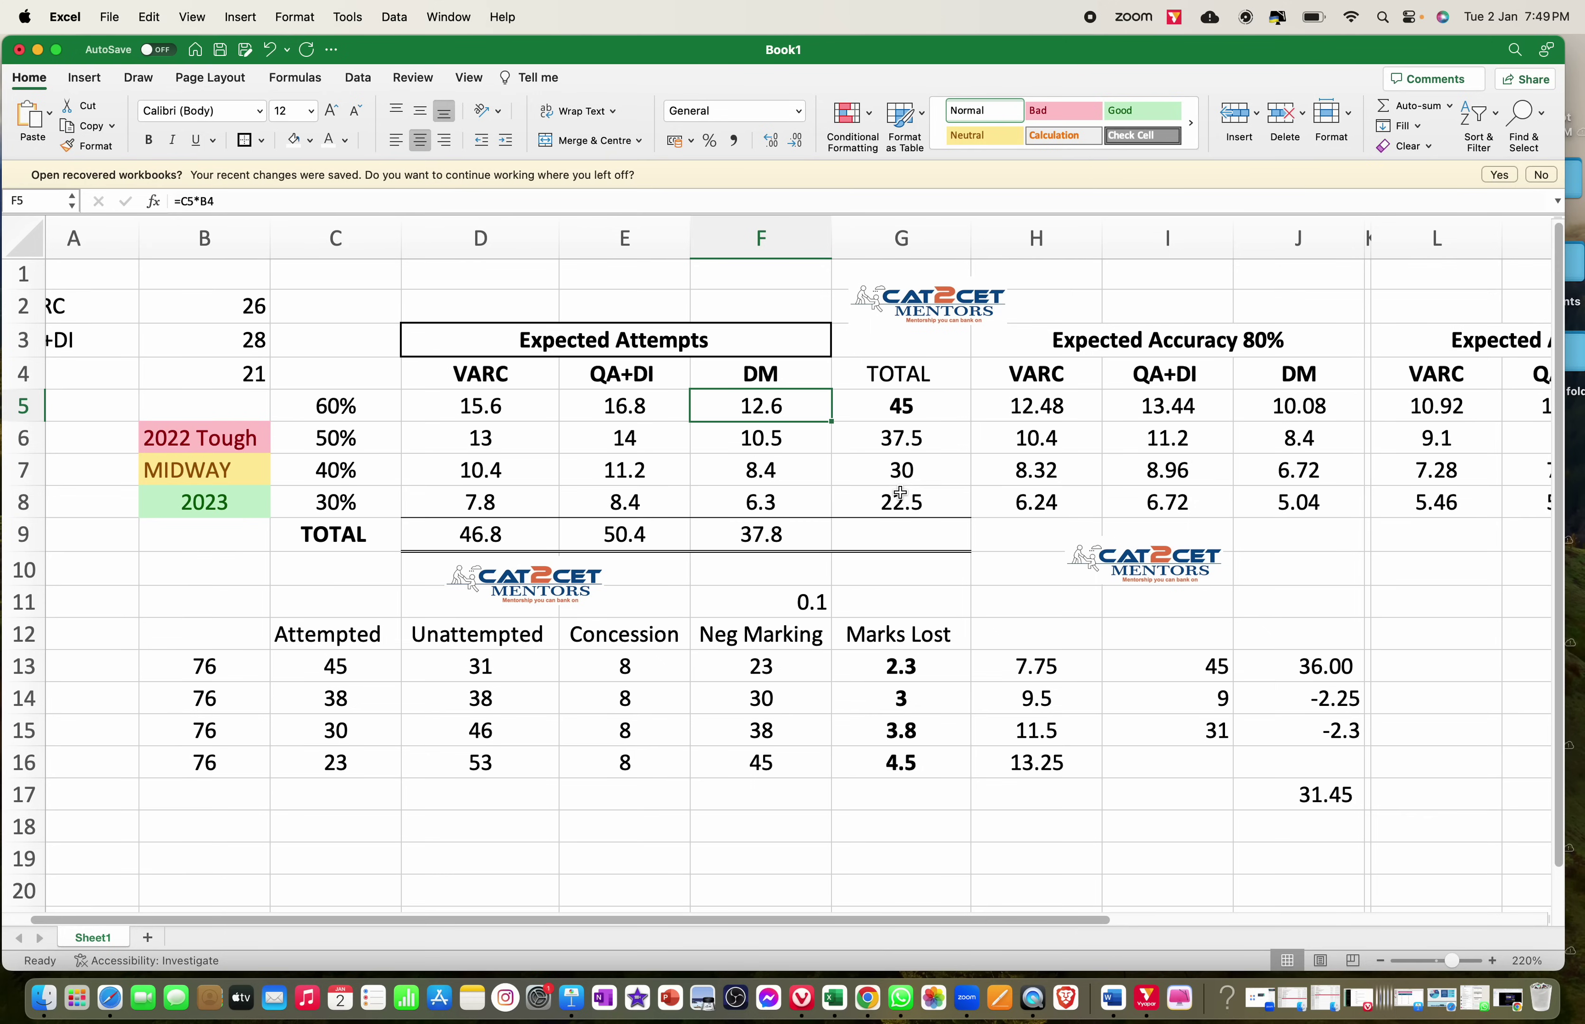
click(751, 313)
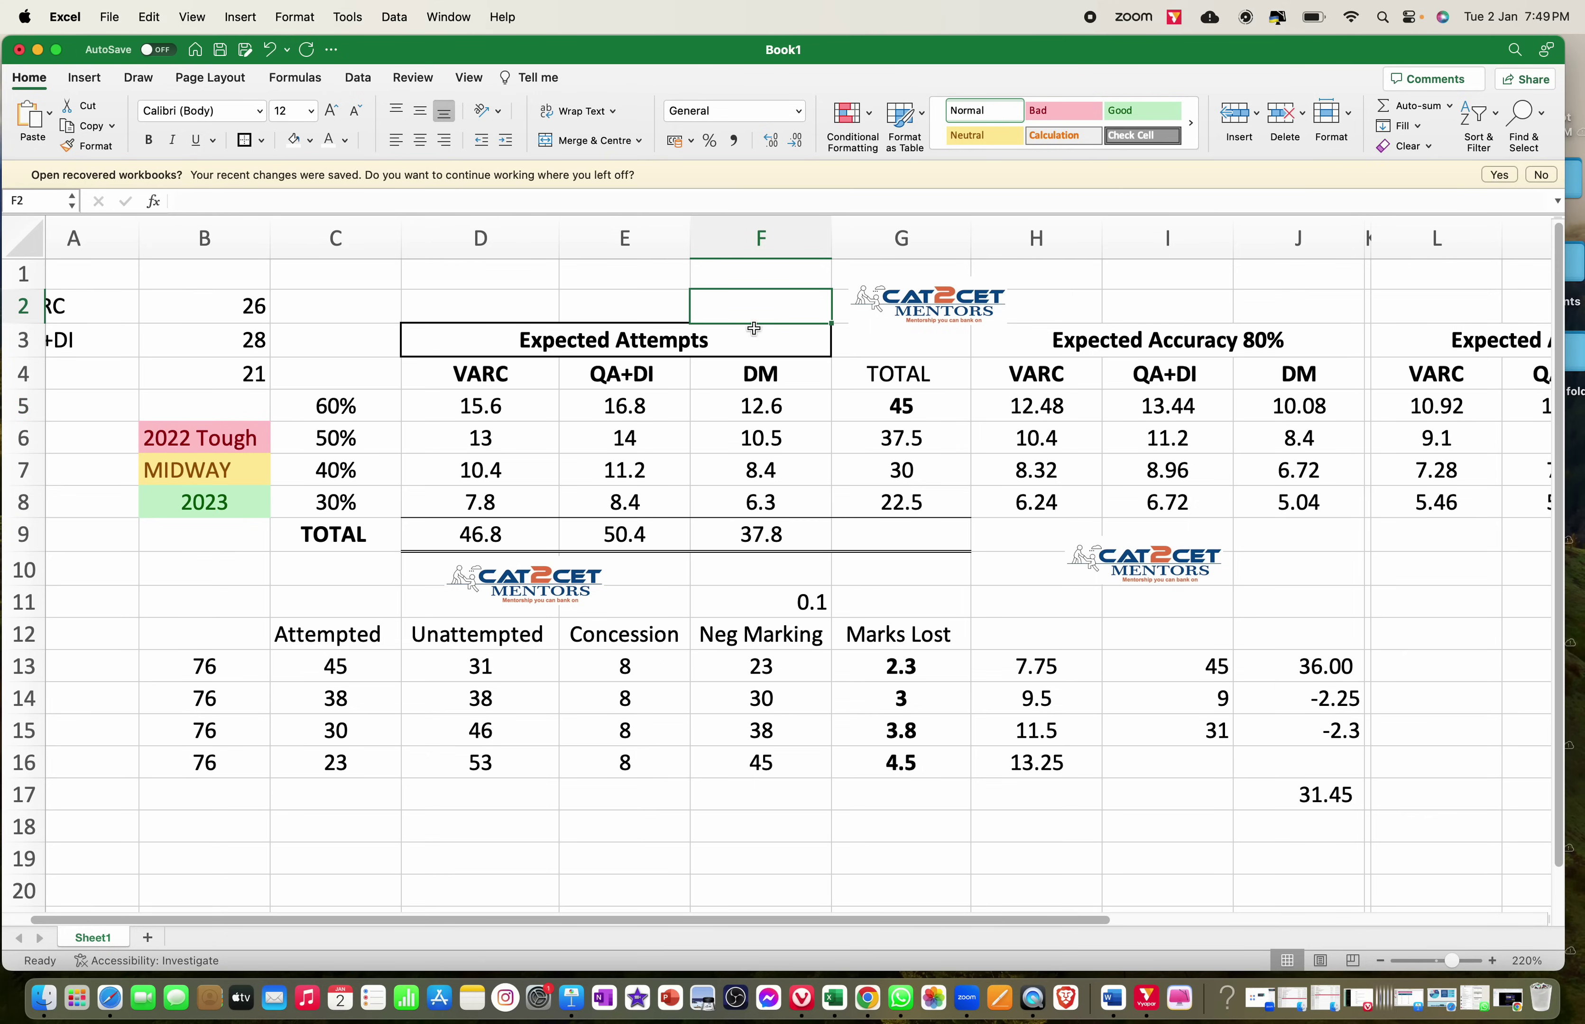
click(783, 400)
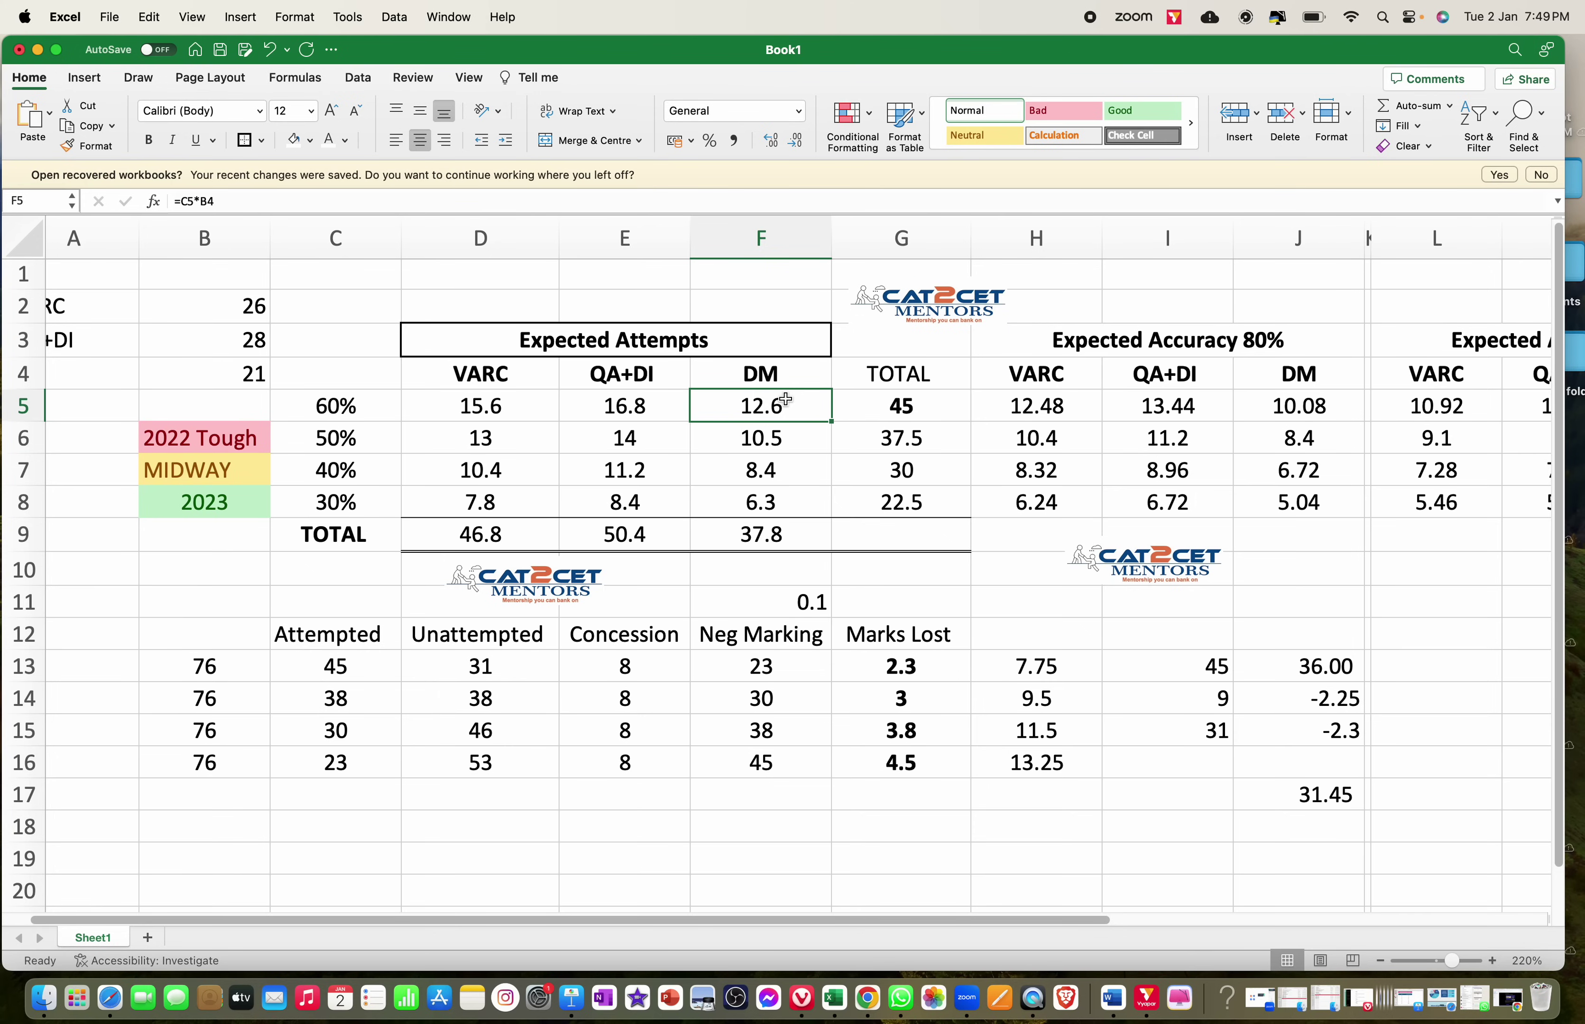
scroll(779, 393, right, 1)
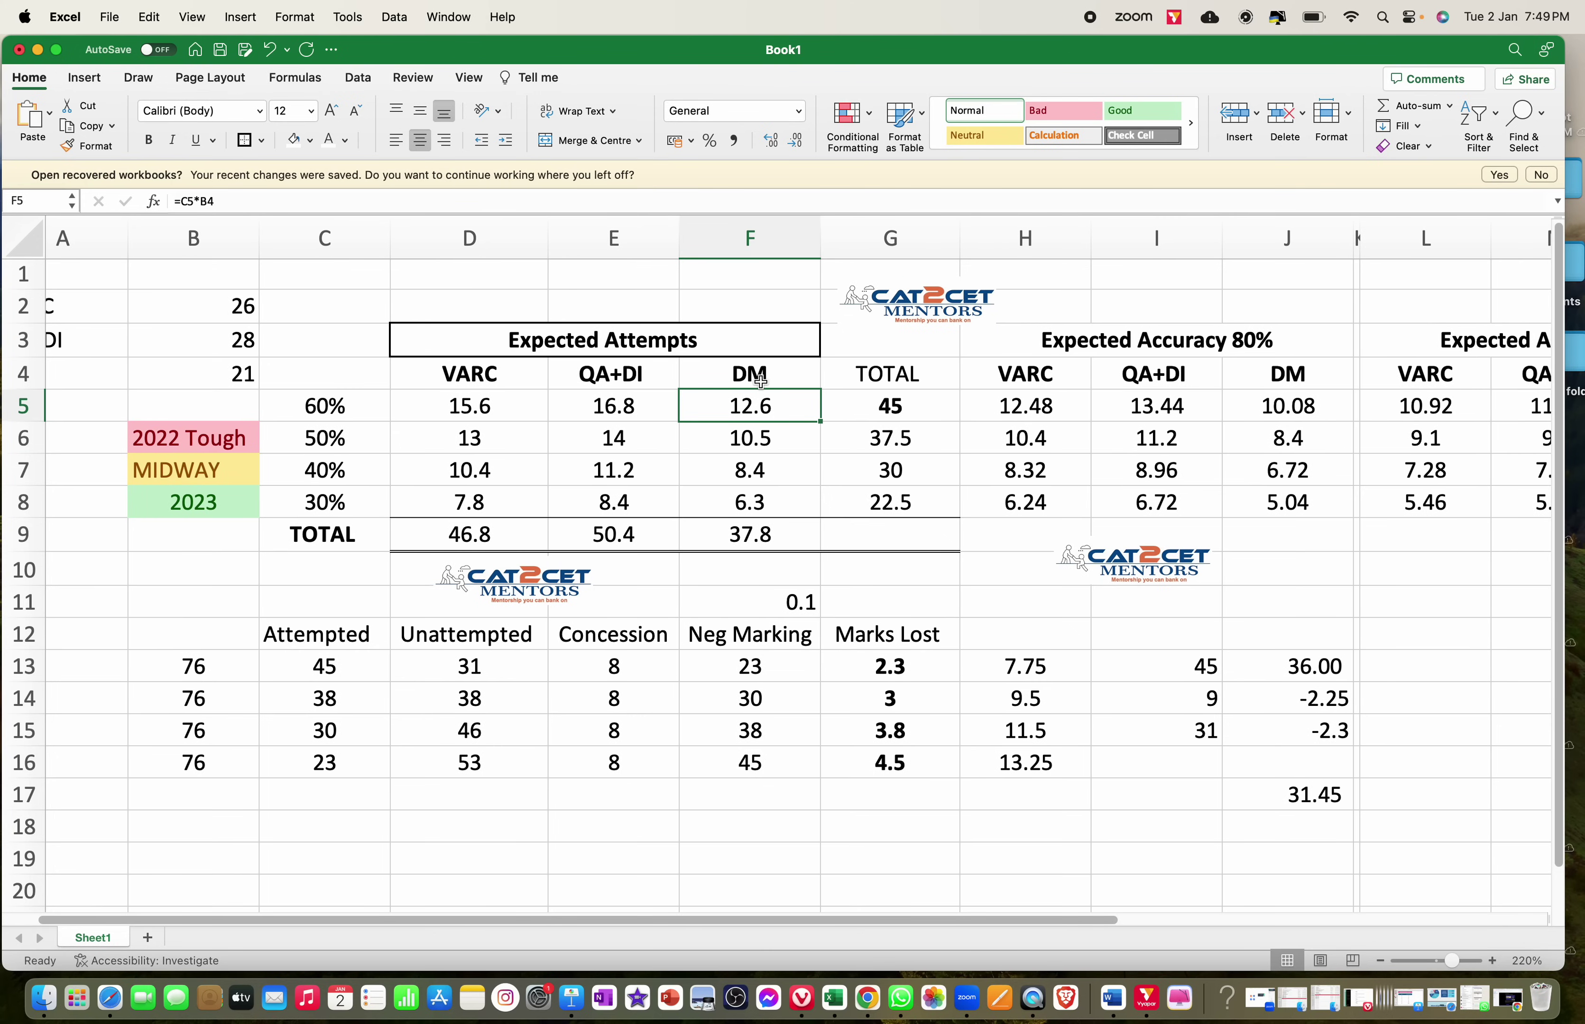
click(1302, 346)
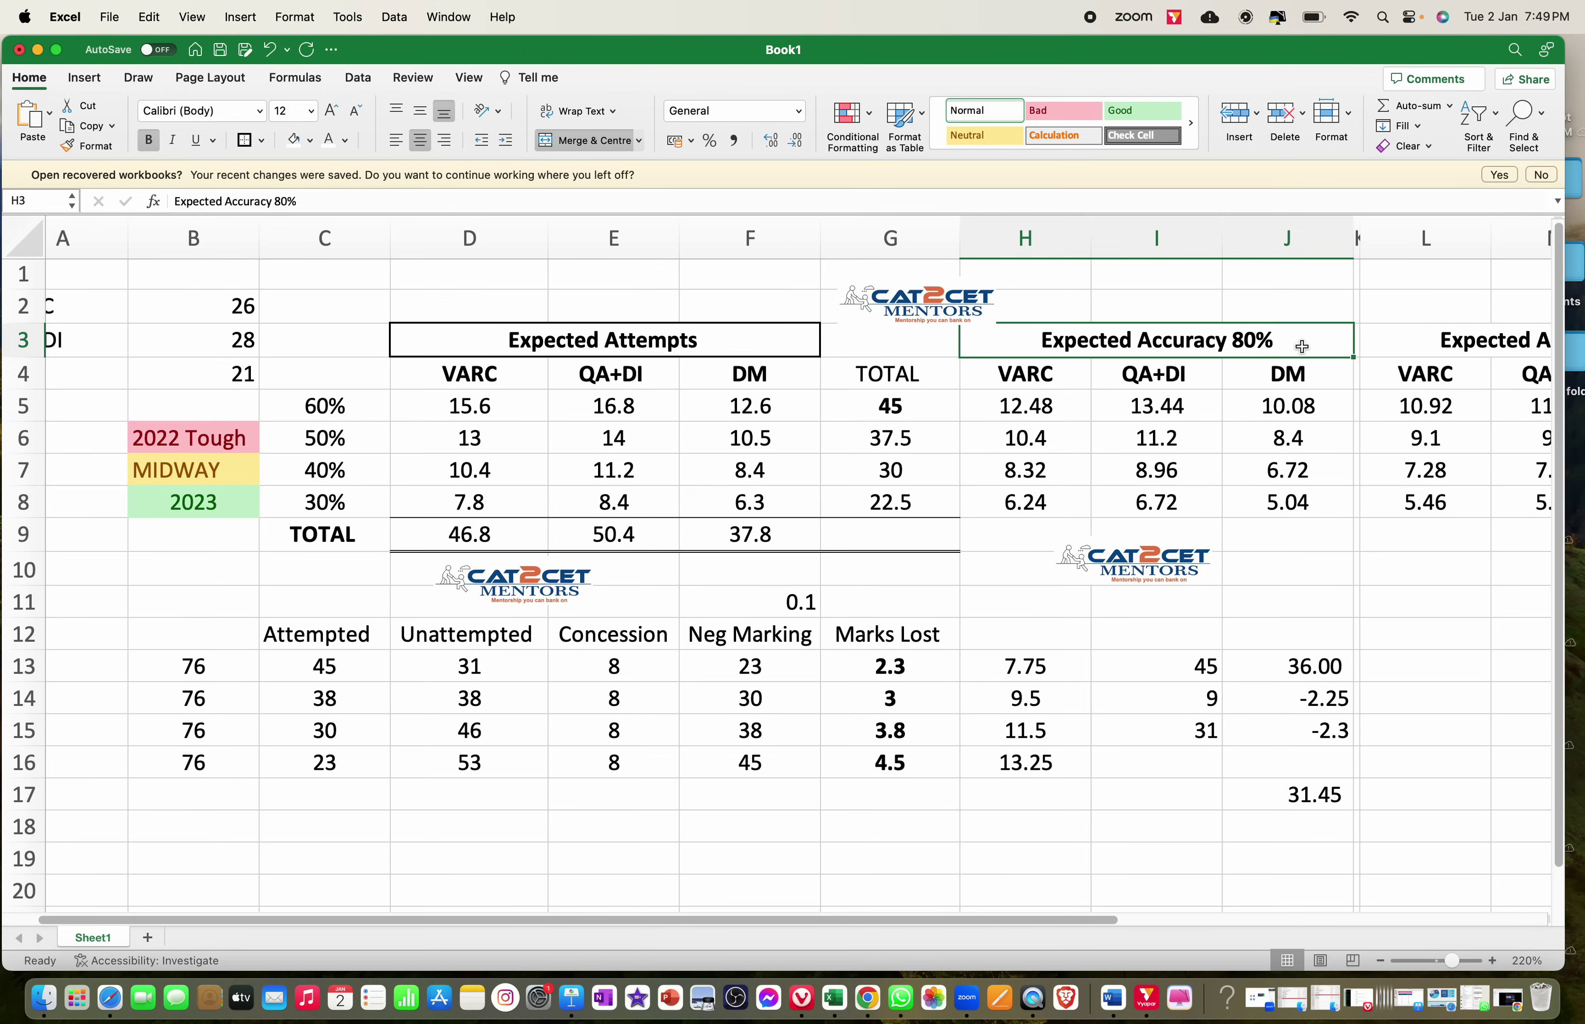
- Enter 175 as a scratch value in cell D2 above Expected Attempts and clear it again
click(532, 301)
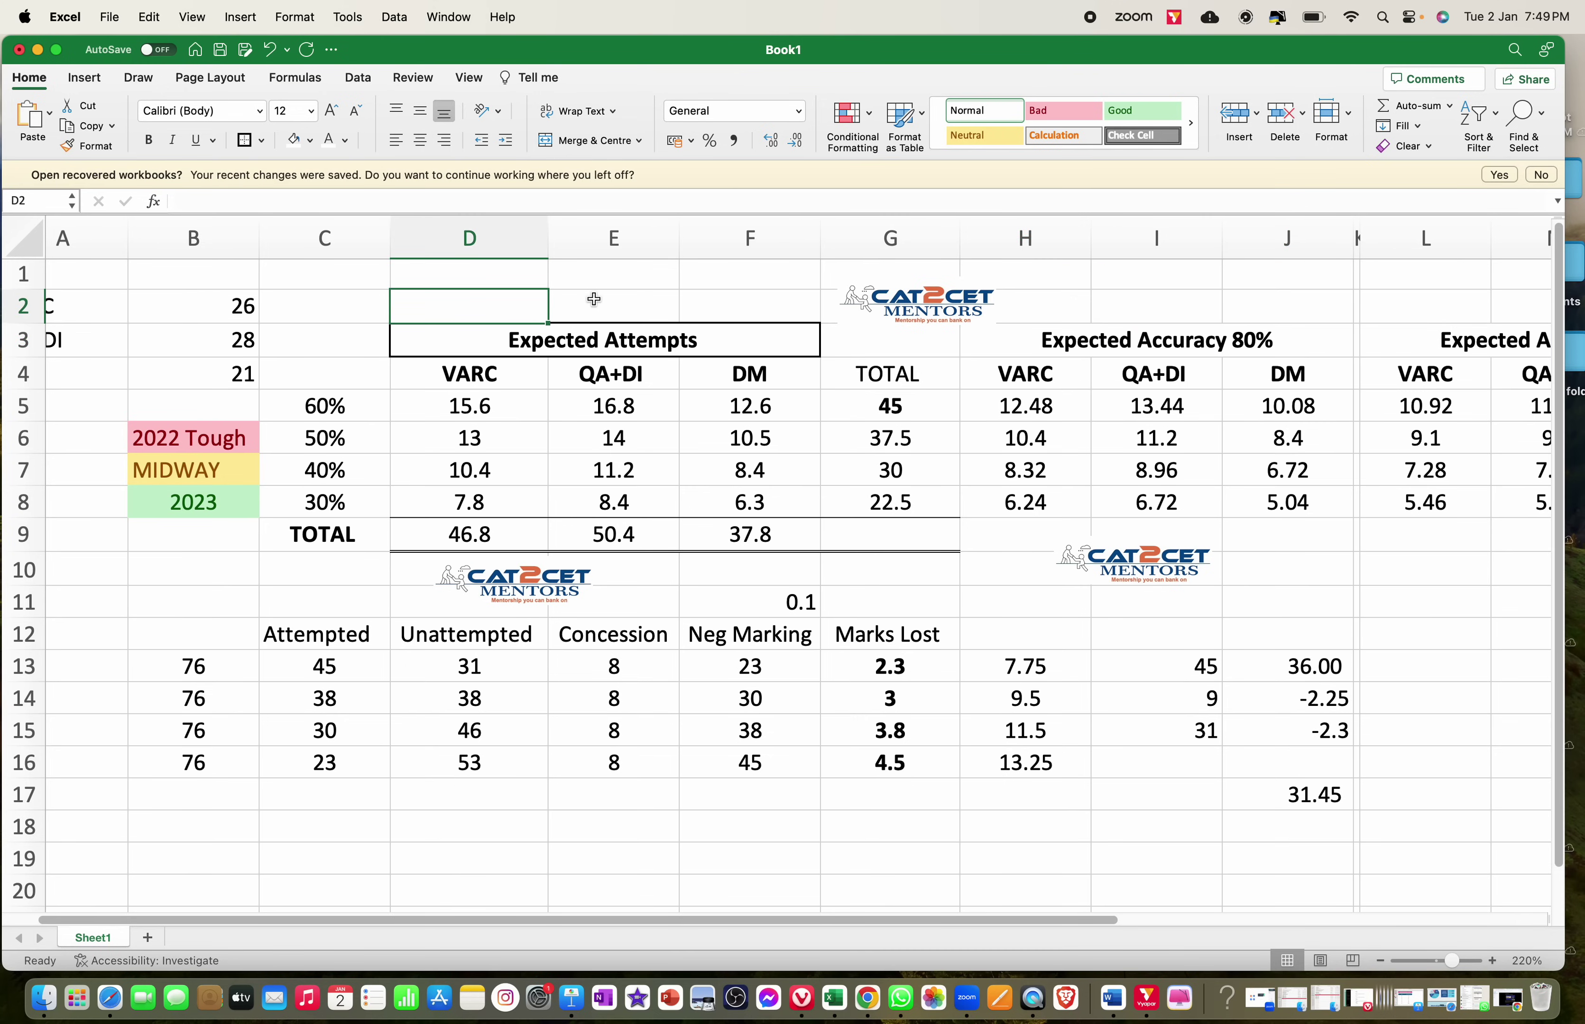
click(593, 299)
click(509, 303)
text(175)
key(Return)
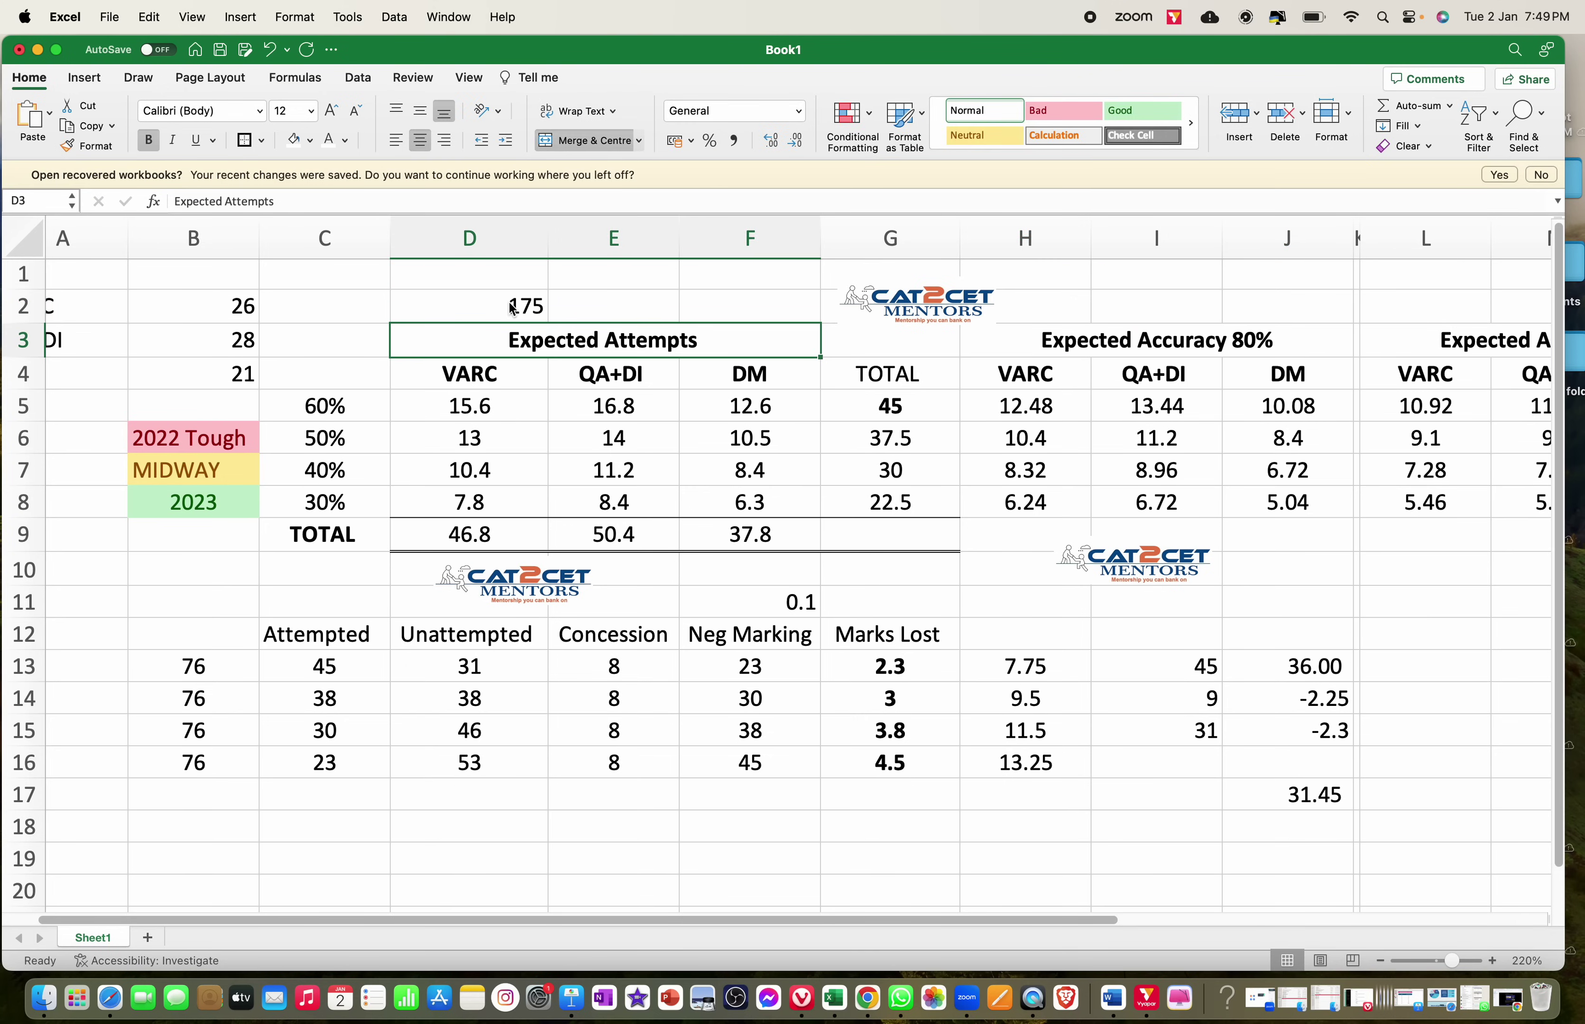
click(512, 308)
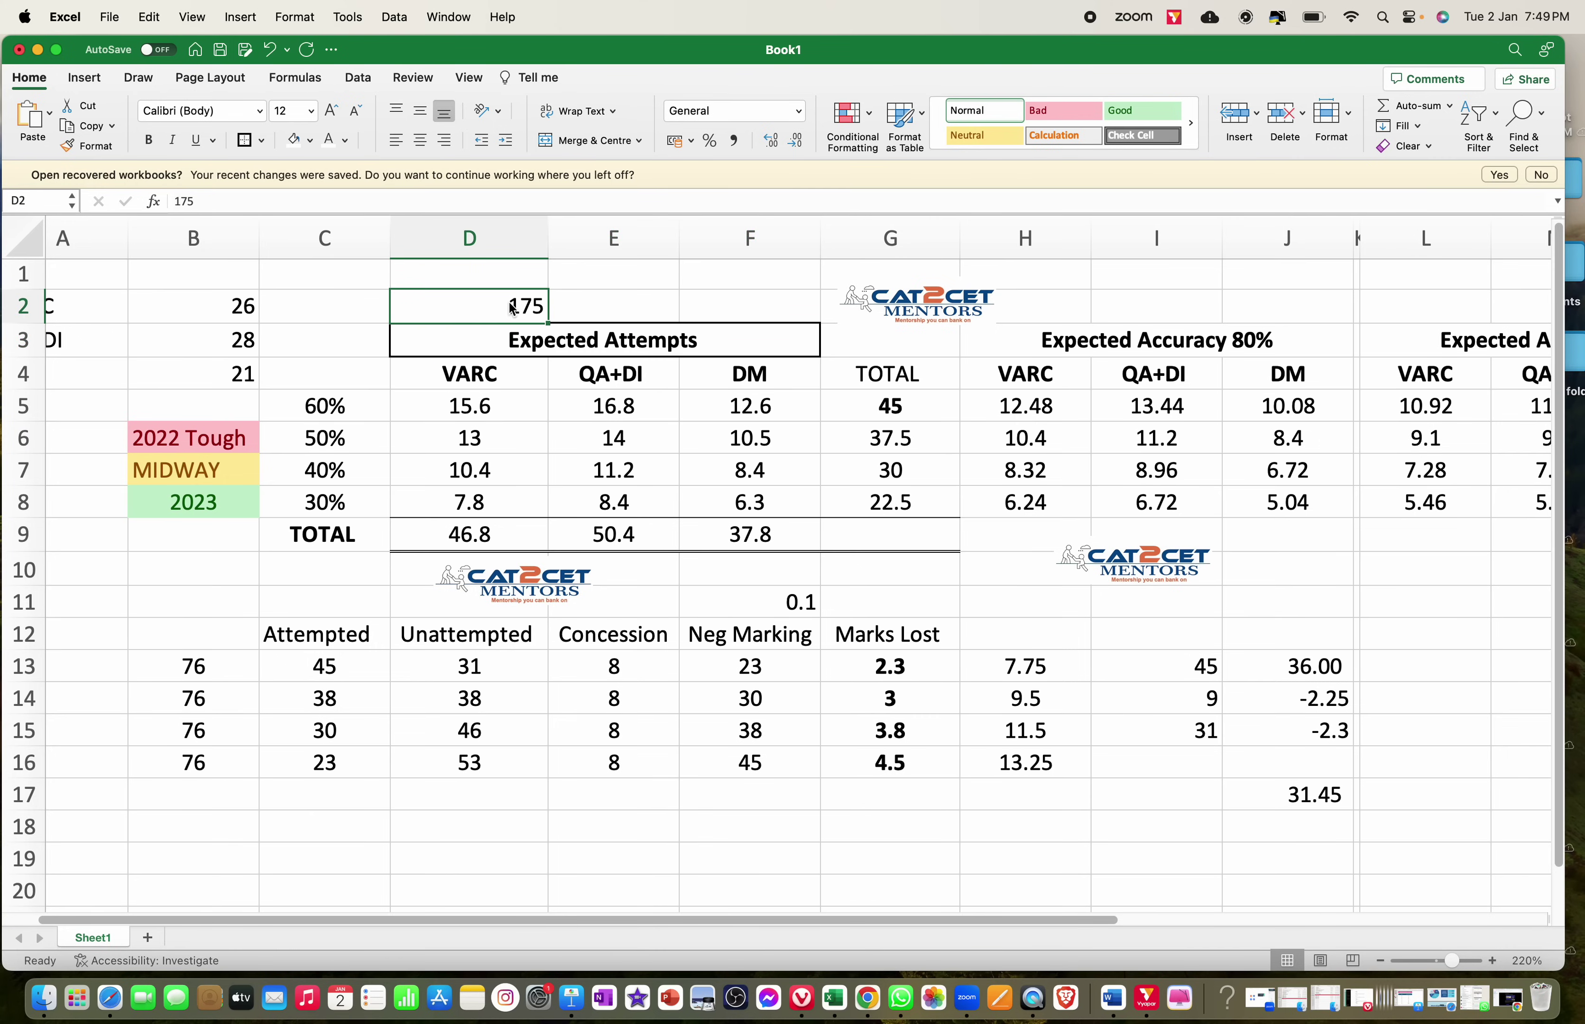
key(Down)
click(512, 308)
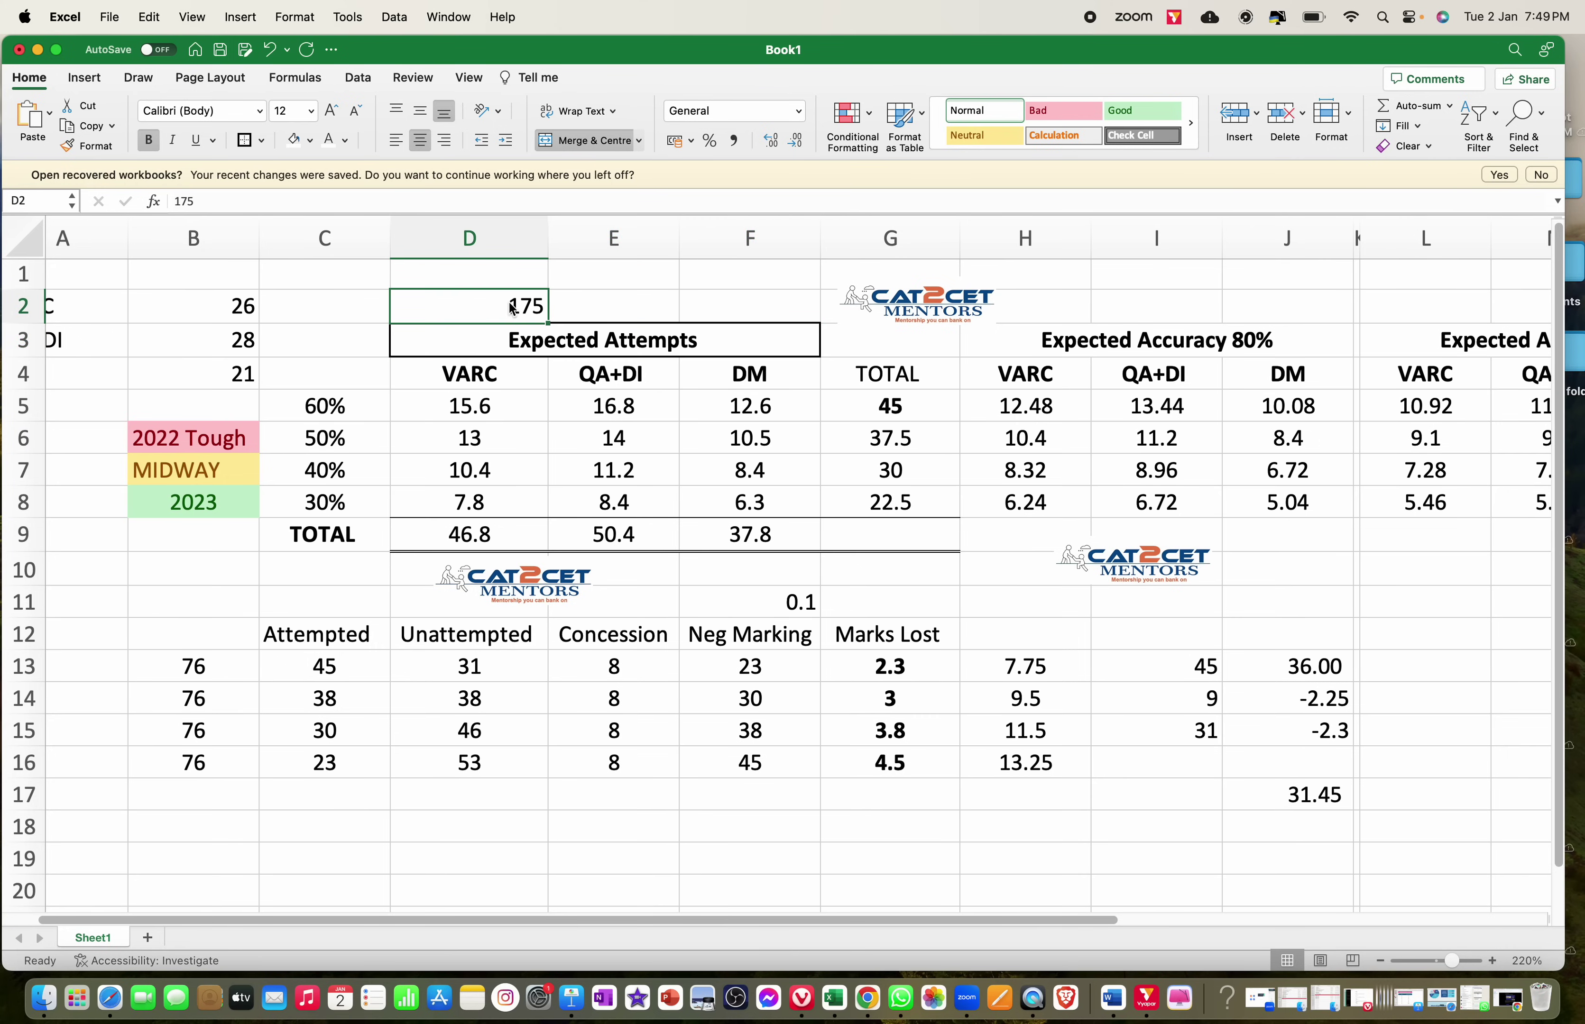
key(Delete)
- Calculate =45/175 in the empty cell H18 as a quick check and delete the formula again
scroll(689, 292, right, 1)
scroll(689, 292, right, 1)
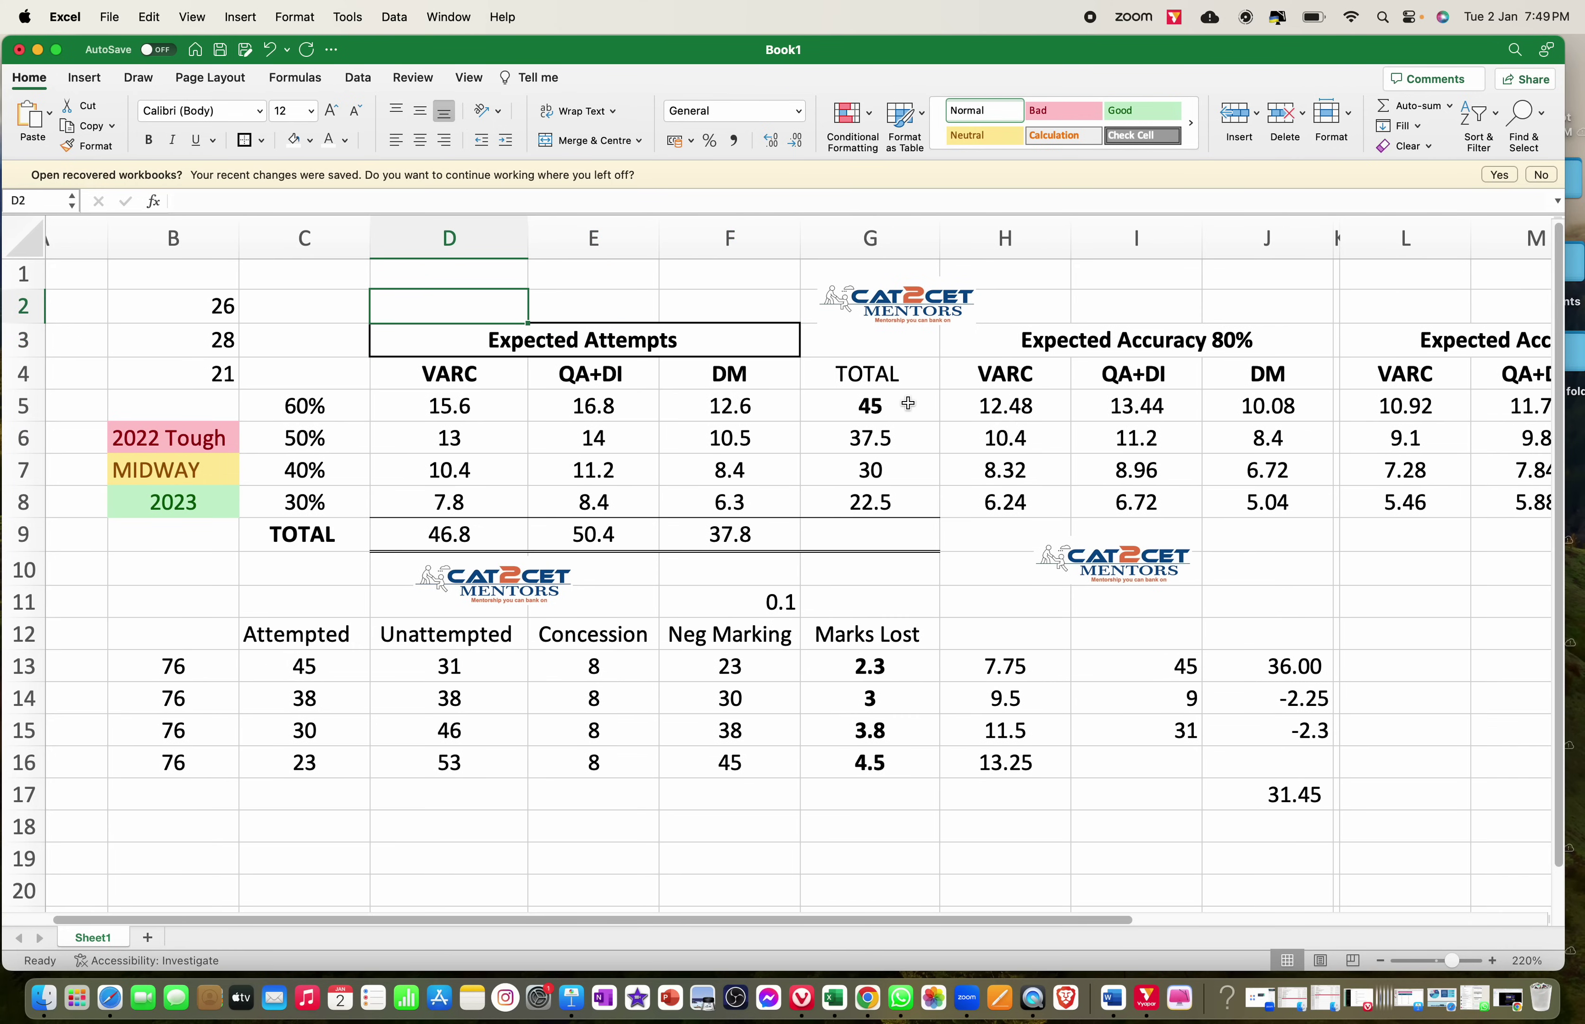
click(907, 404)
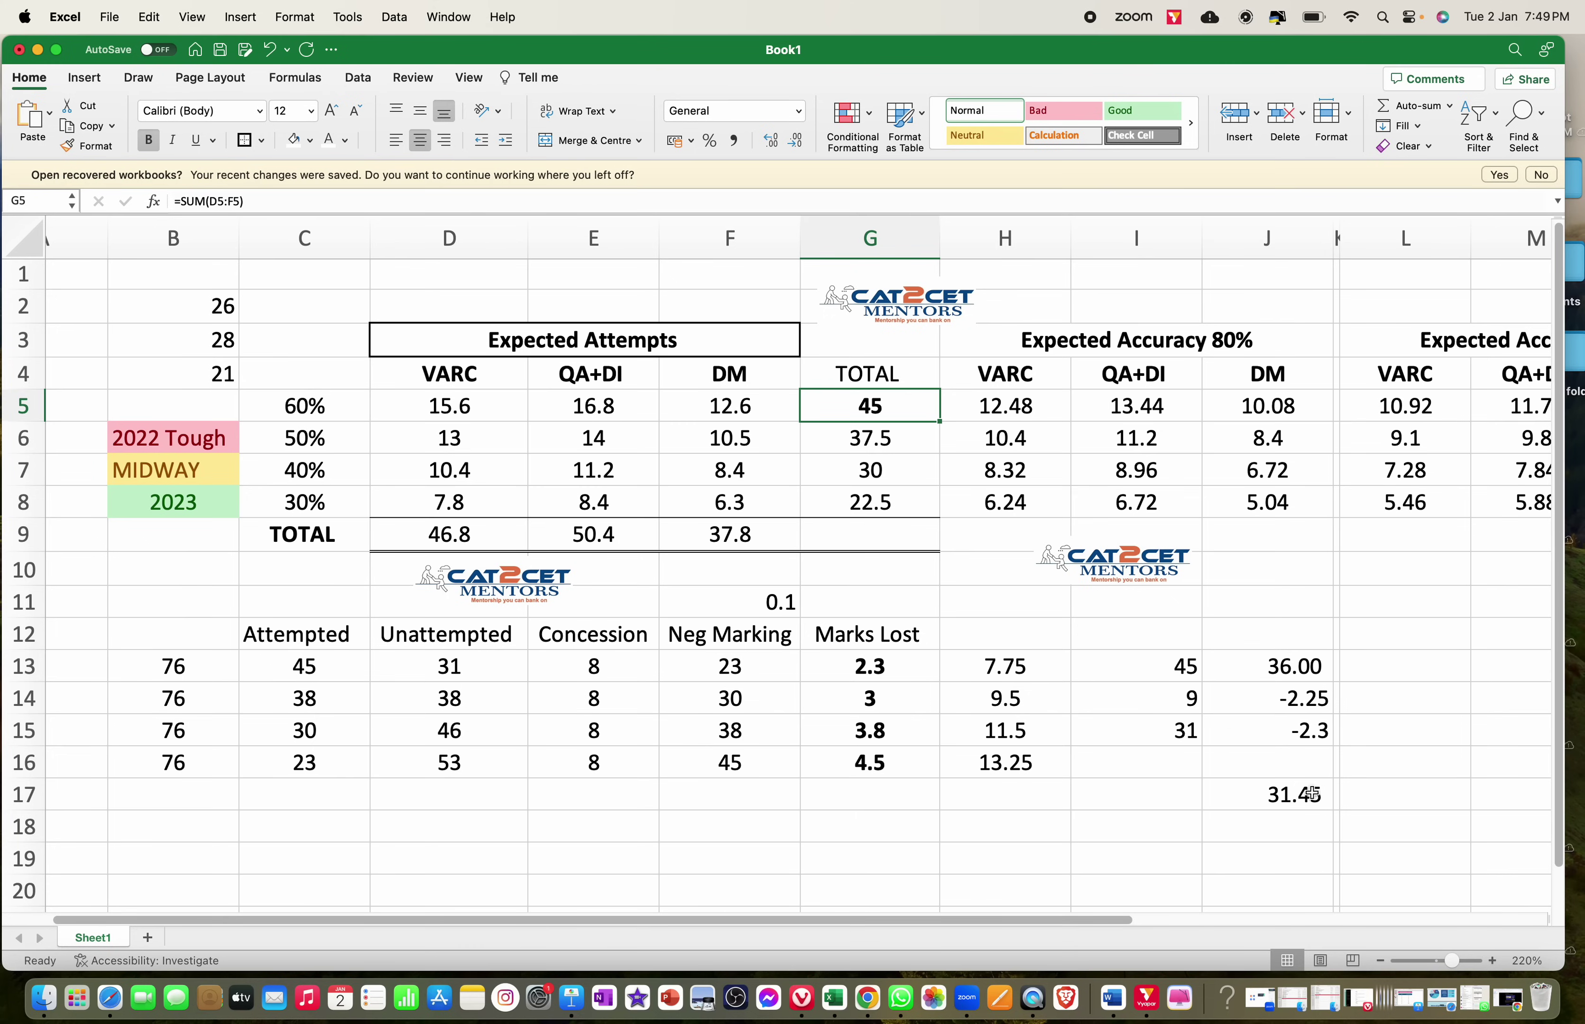
click(980, 824)
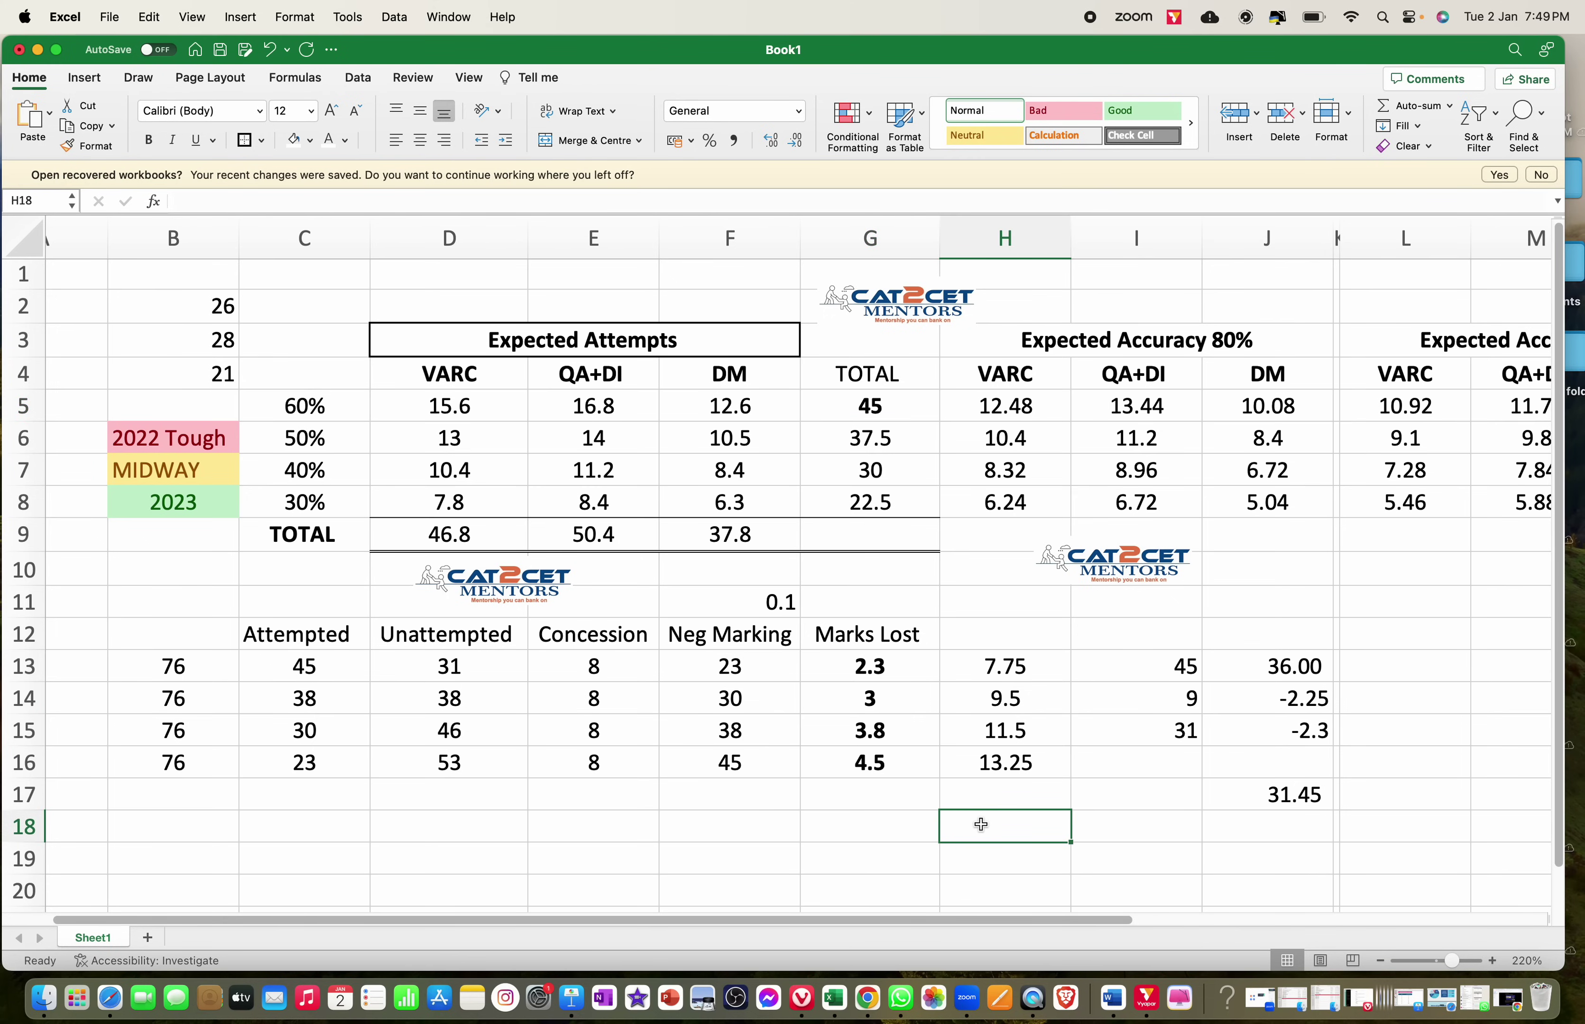
text(=45)
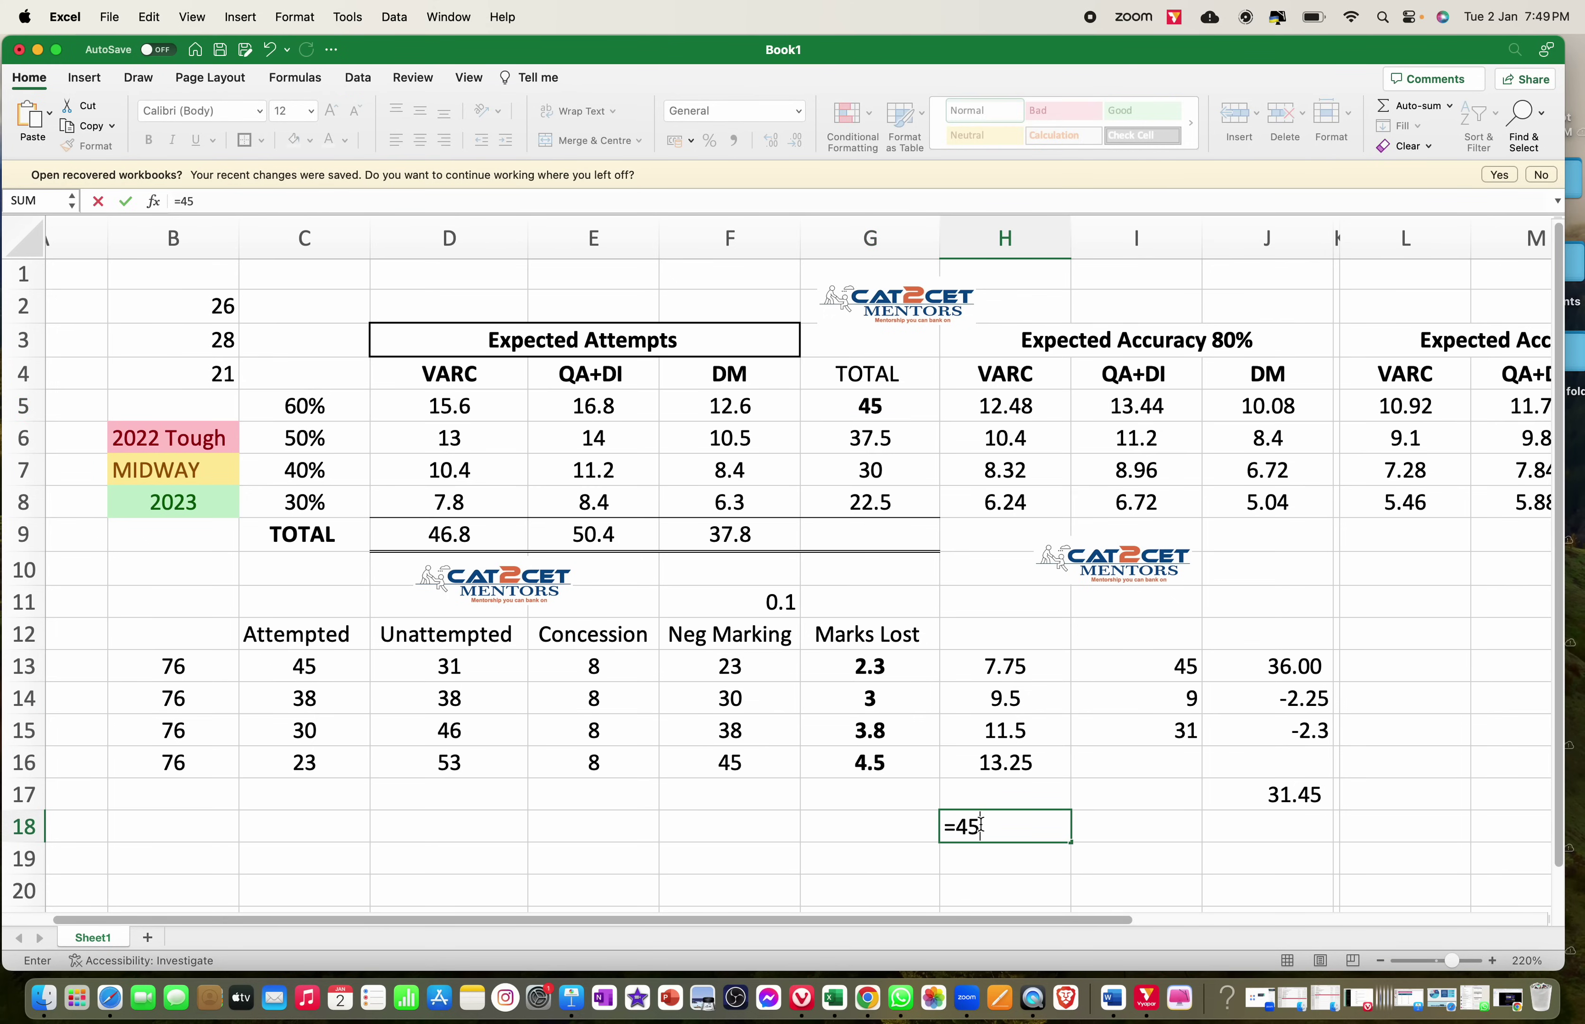
text(/175)
key(Return)
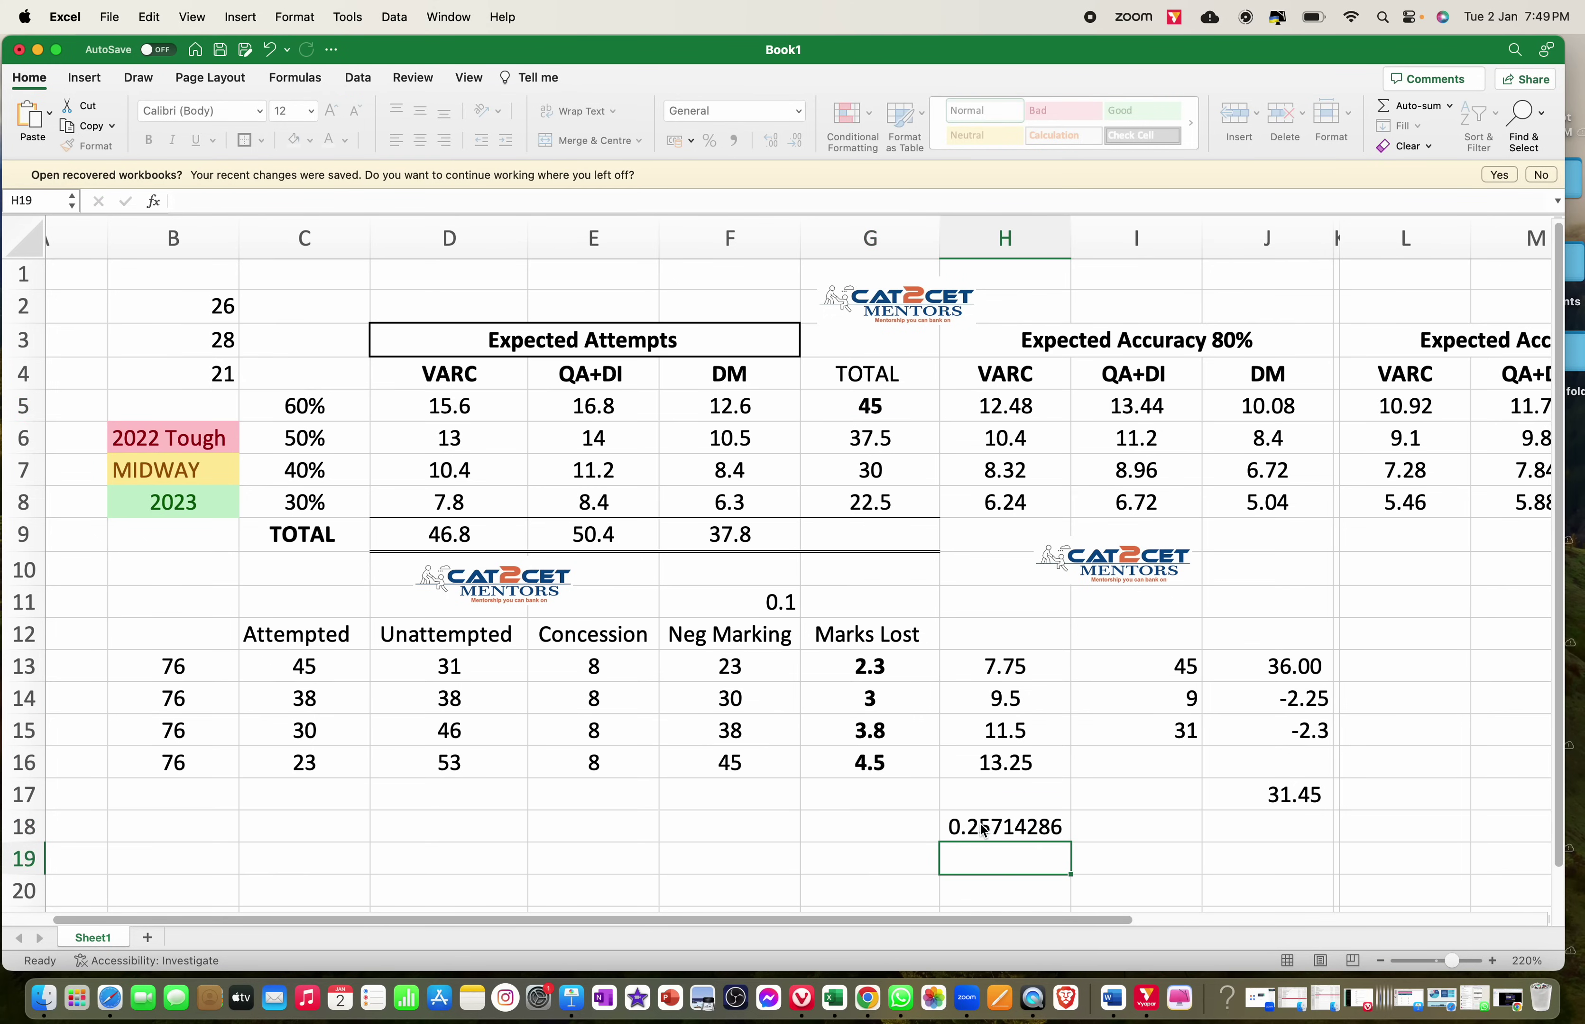
click(1022, 828)
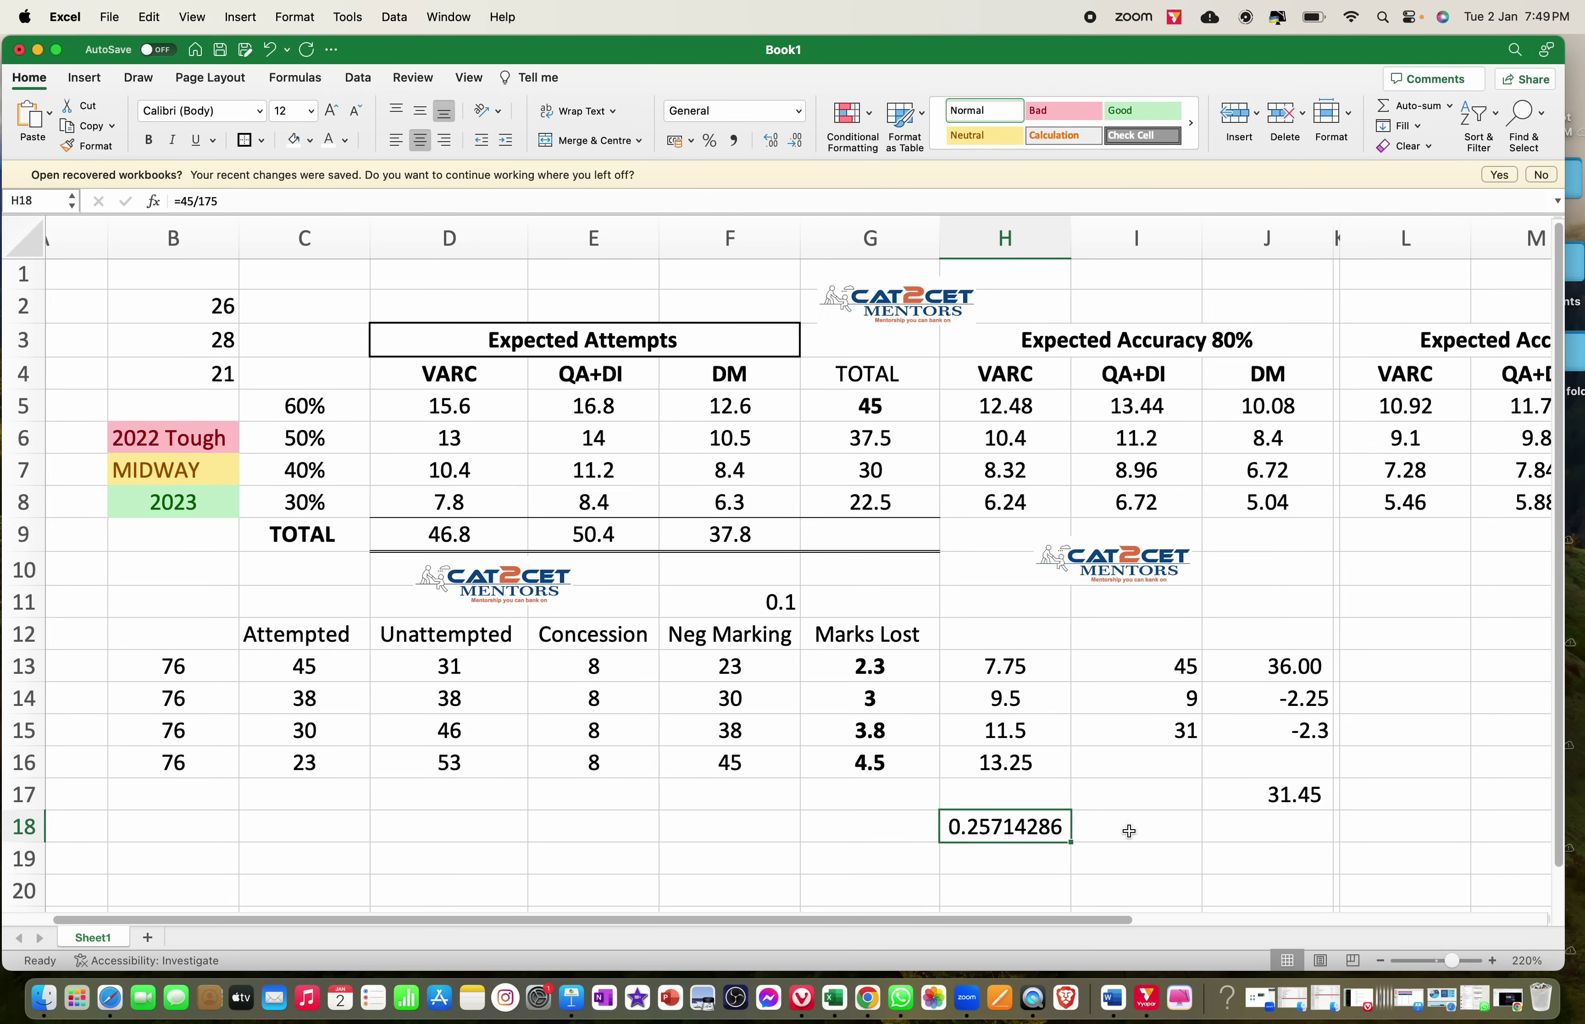
key(Delete)
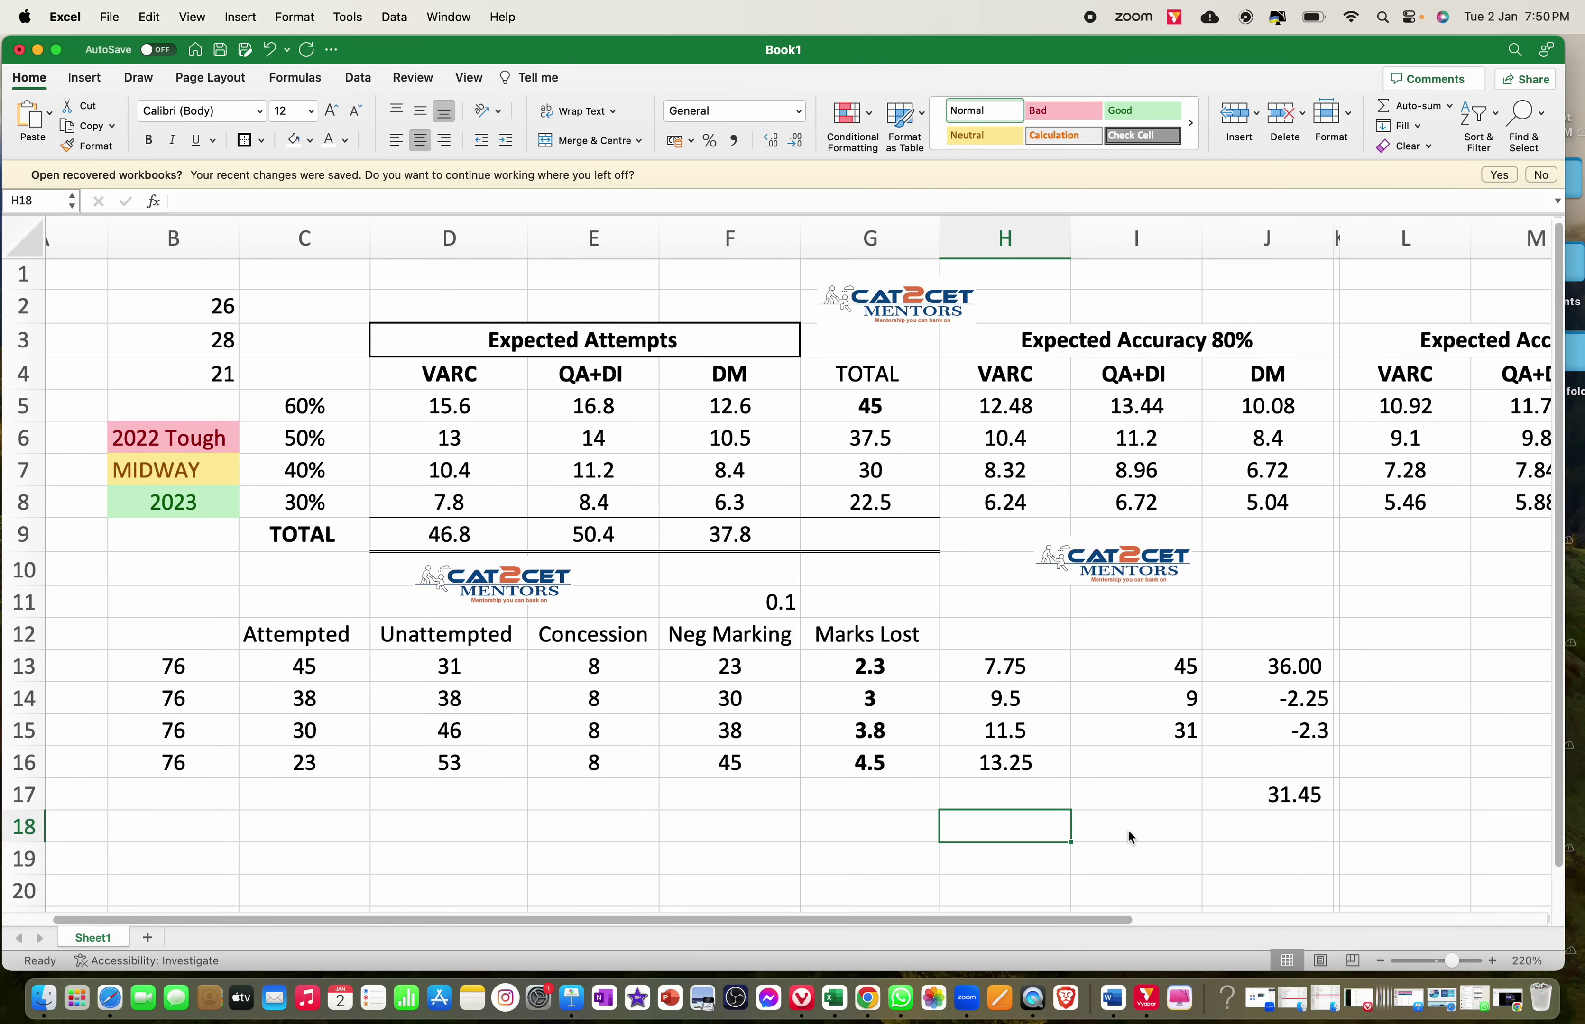
- Check the combined Expected Accuracy 80% scores of the 60% row by selecting H5 to J5
click(318, 352)
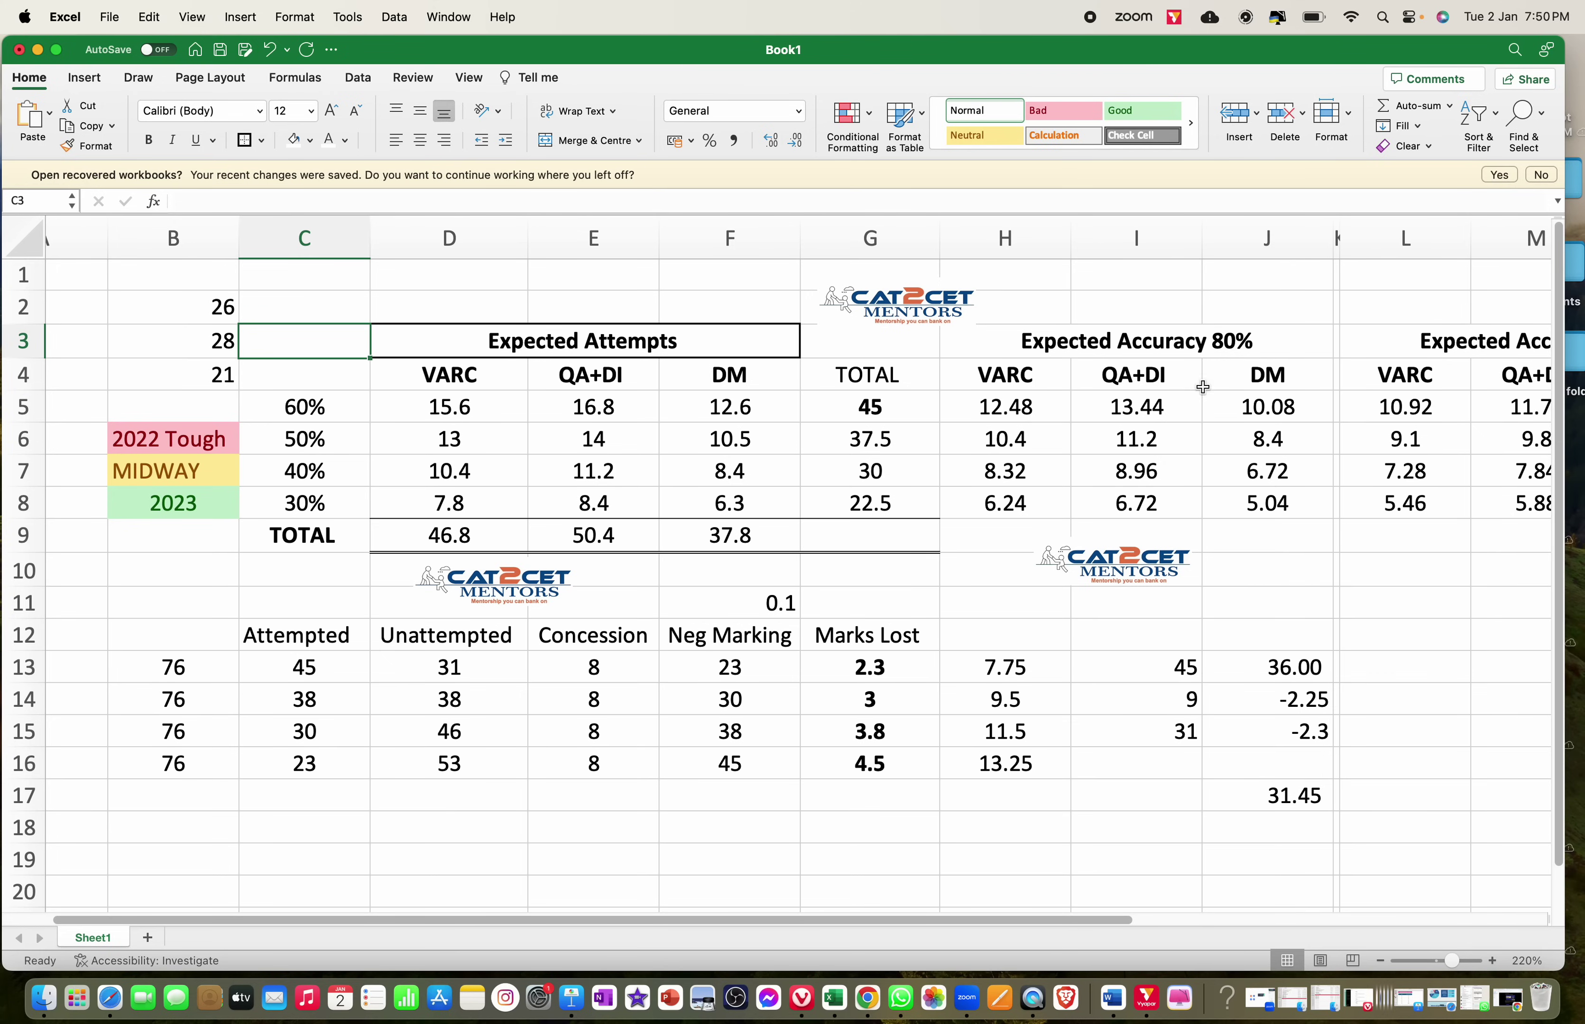
drag(1002, 403, 1234, 408)
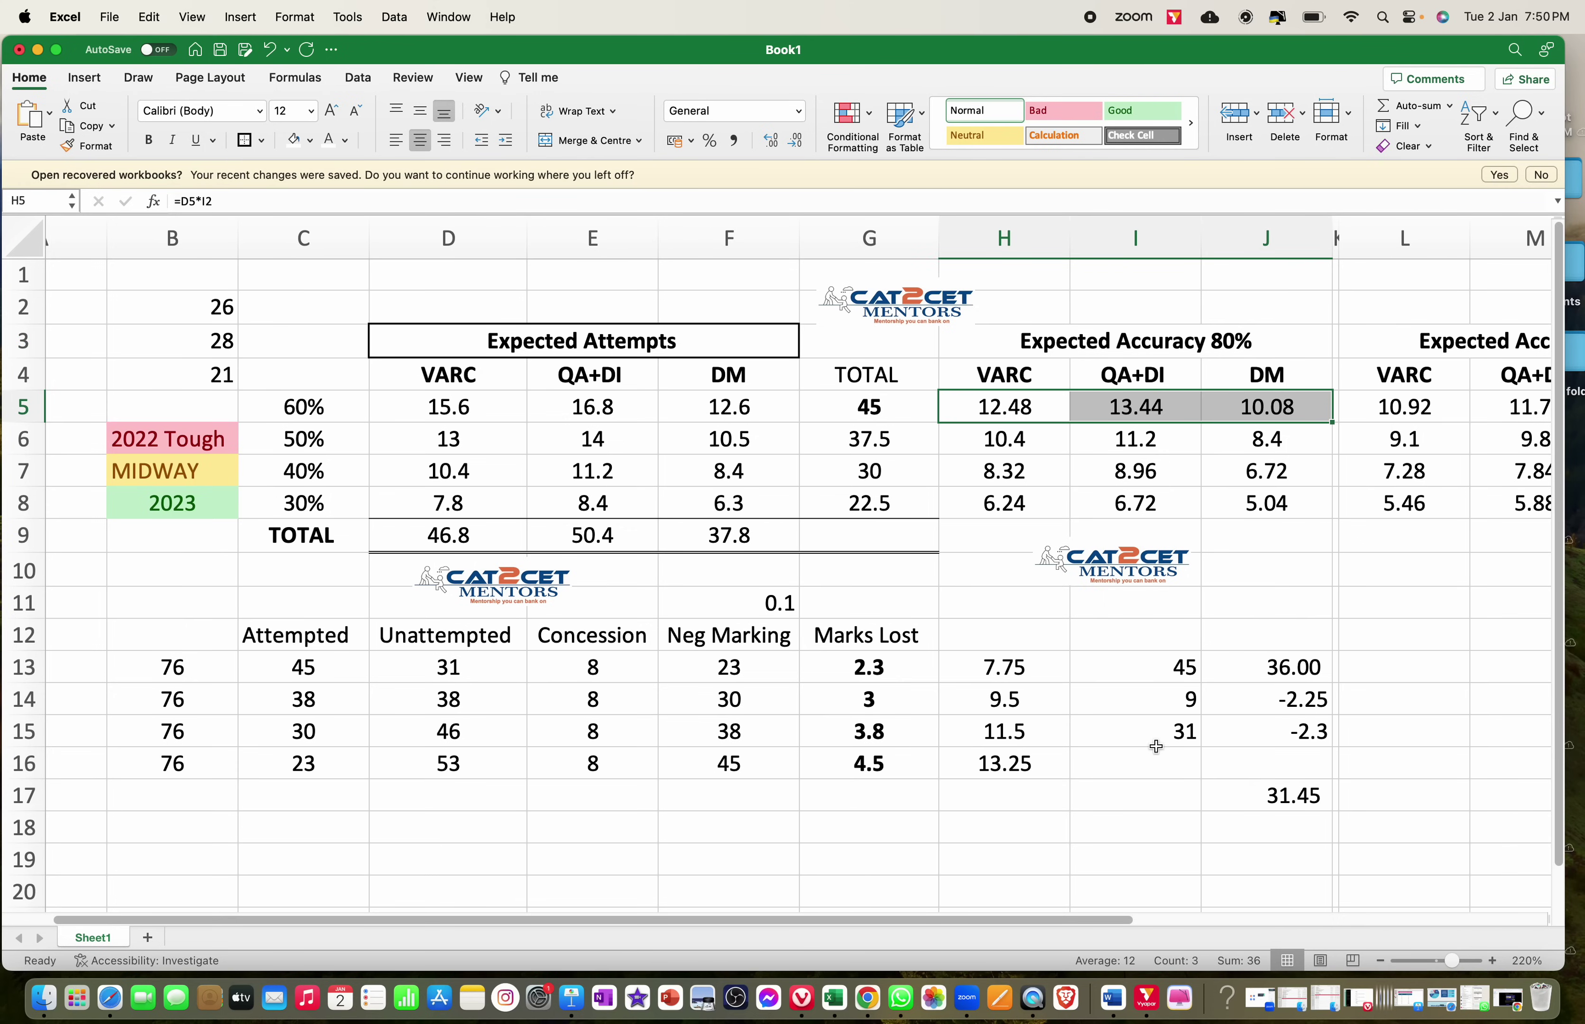
click(159, 505)
click(330, 412)
click(333, 346)
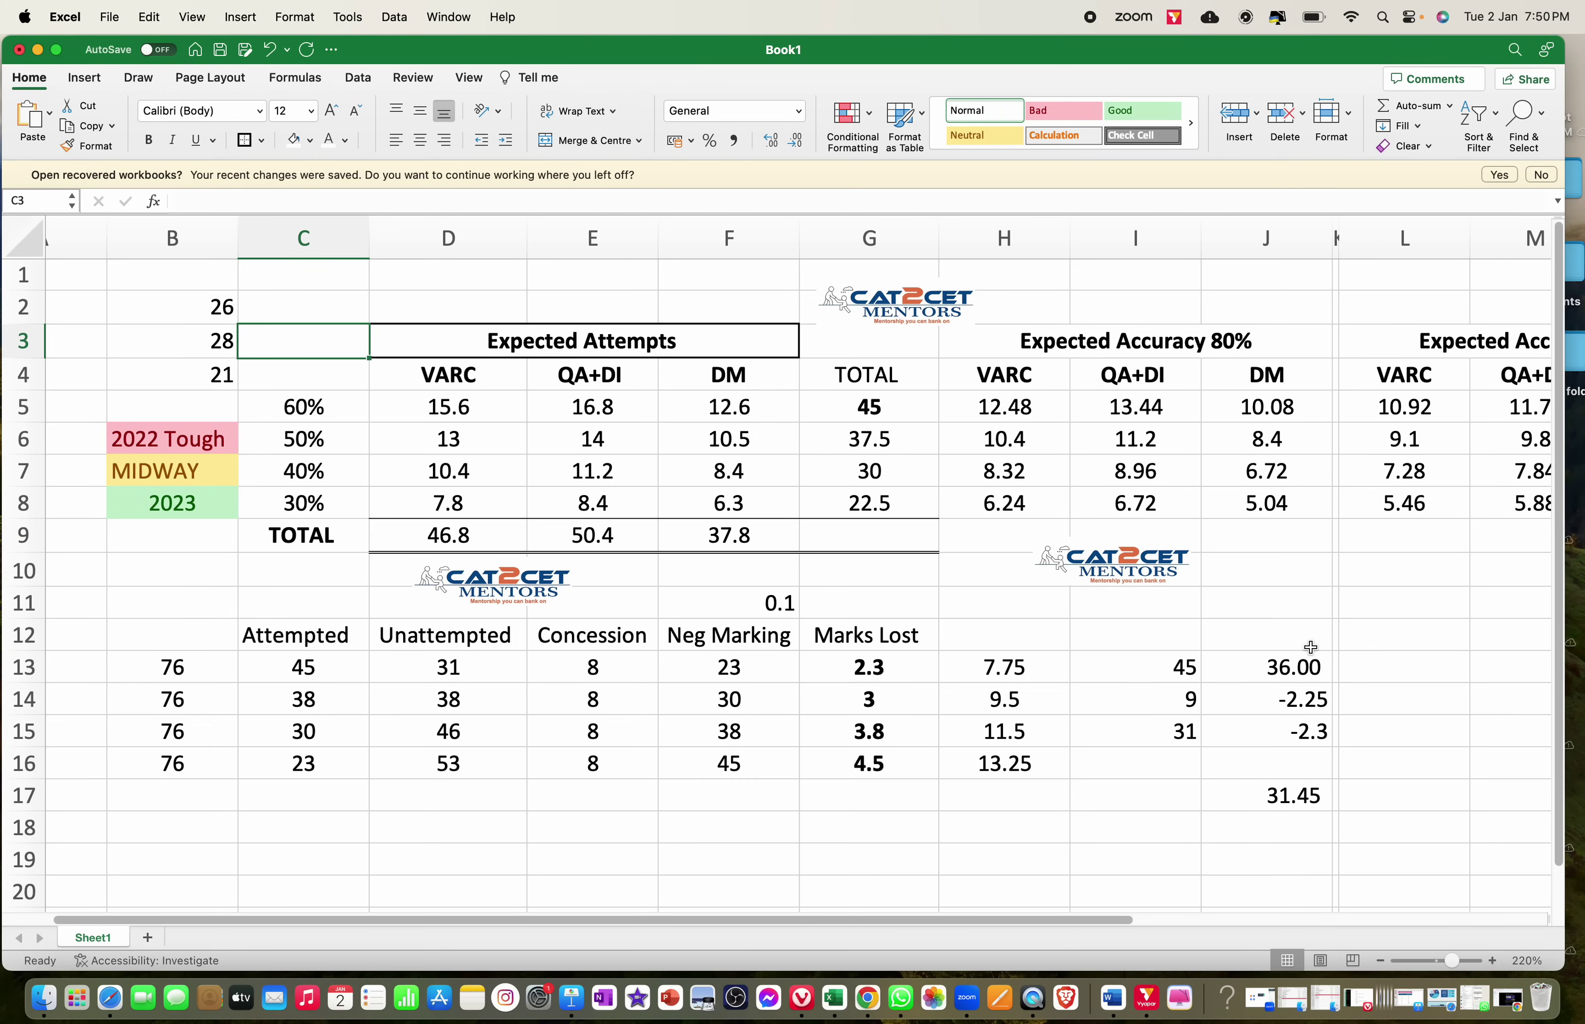
drag(1003, 408, 1264, 405)
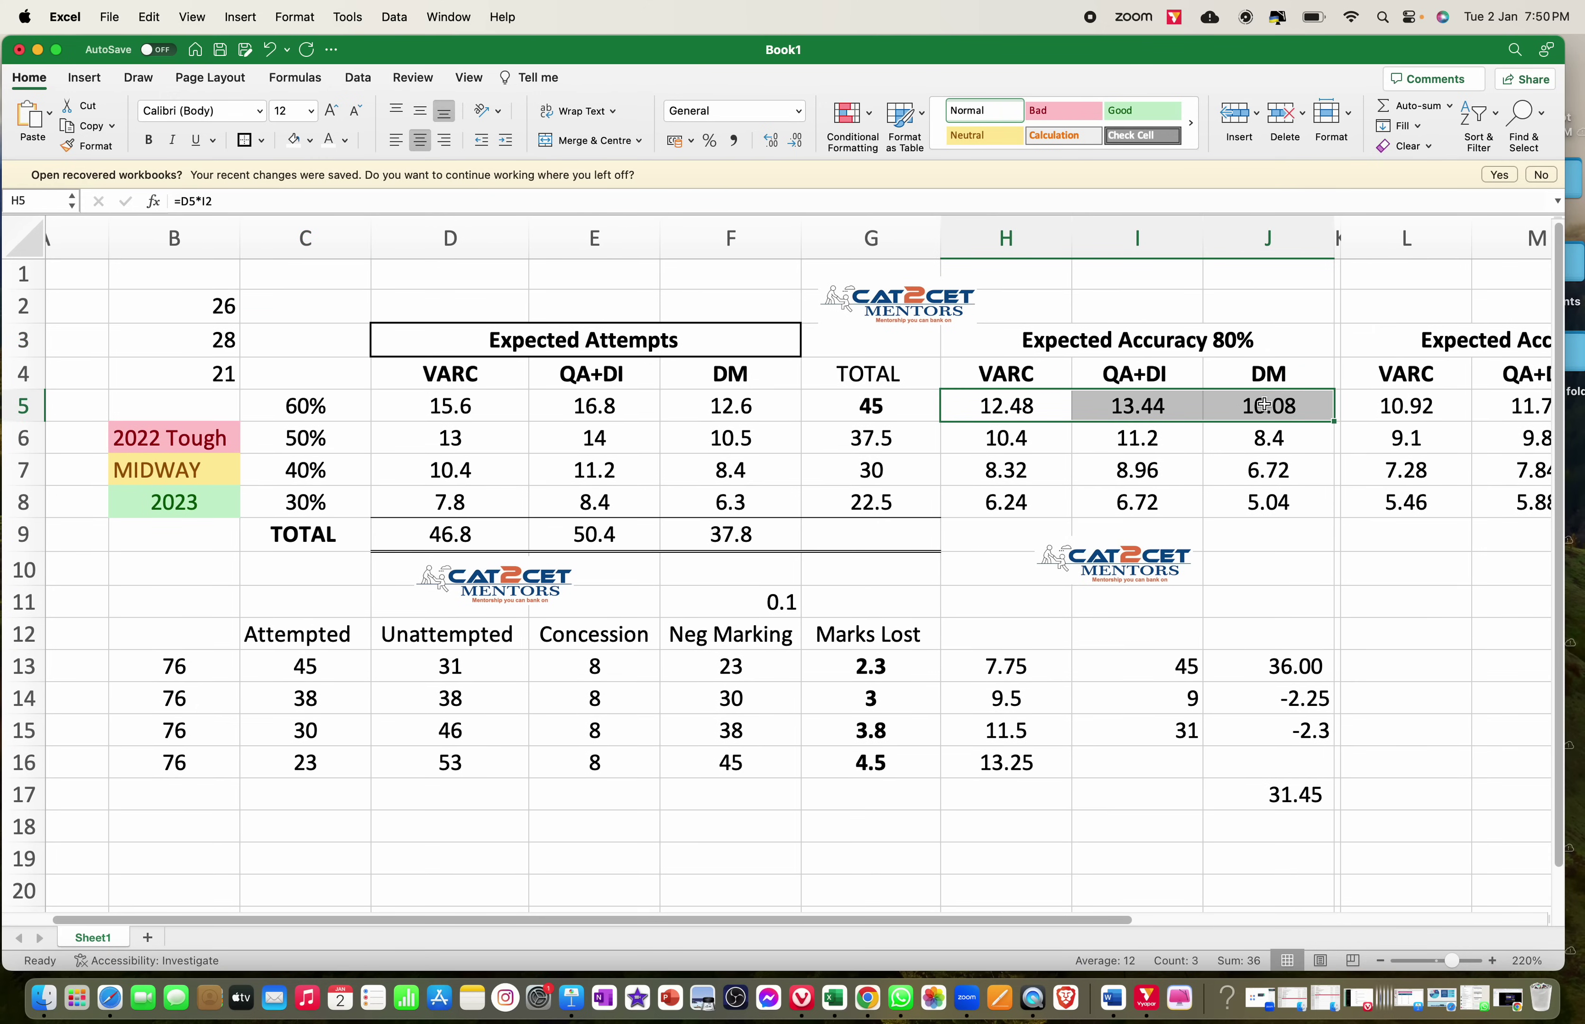
- Inspect the 60% row's section scores under the Expected Accuracy 70% and Expected Accuracy 60% headings
key(Right)
key(Right)
key(Right)
key(Right)
key(Right)
key(Right)
key(Right)
key(Right)
key(Right)
key(Right)
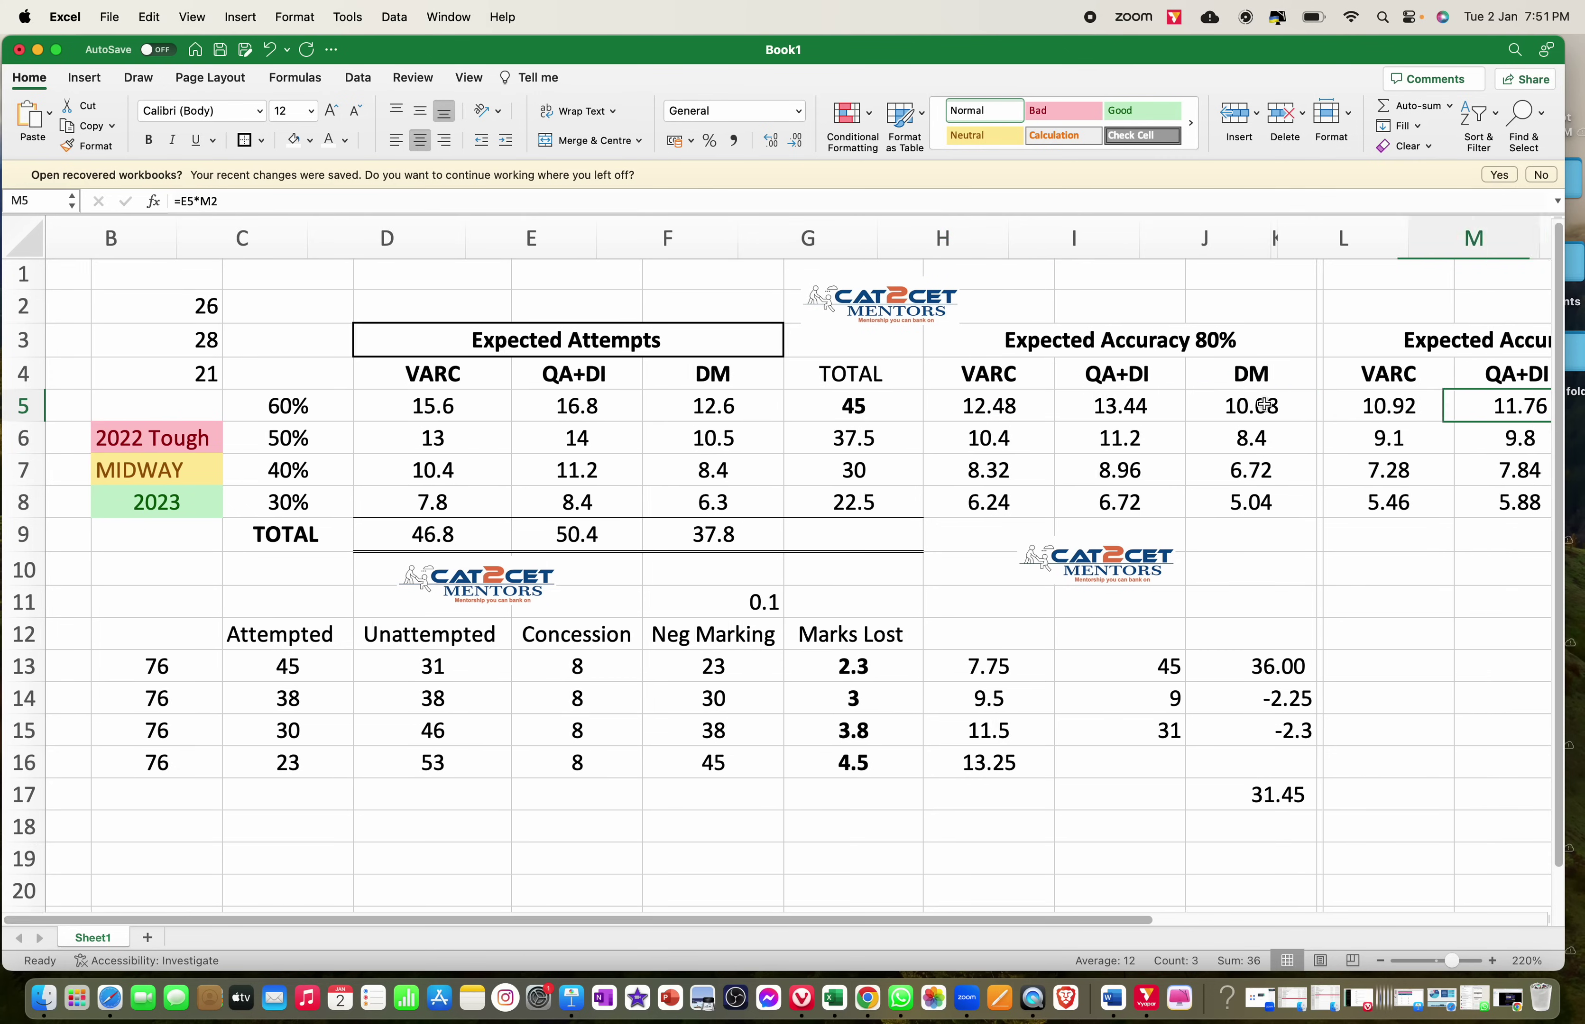
key(Right)
key(Right)
key(Left)
key(Left)
key(Left)
key(Left)
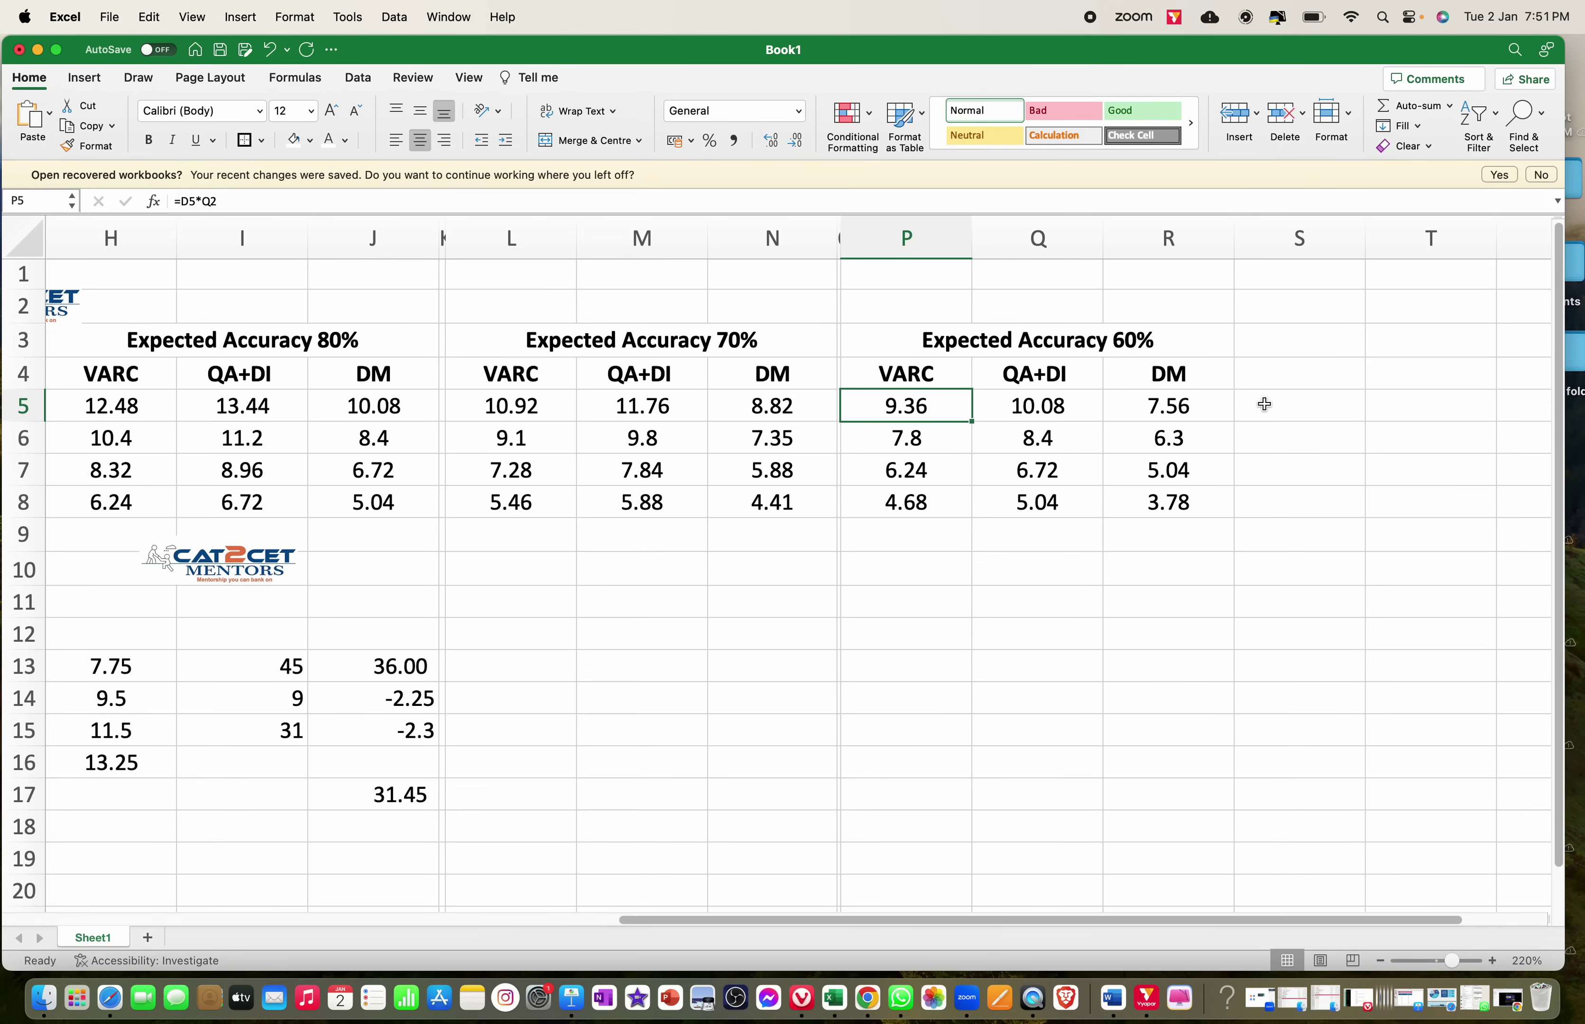
- Trace the 60% row back from the Expected Accuracy 60% scores to its label in C5
key(Left)
key(Left)
key(Left)
key(Left)
key(Left)
key(Left)
key(Left)
key(Left)
key(Left)
key(Left)
key(Left)
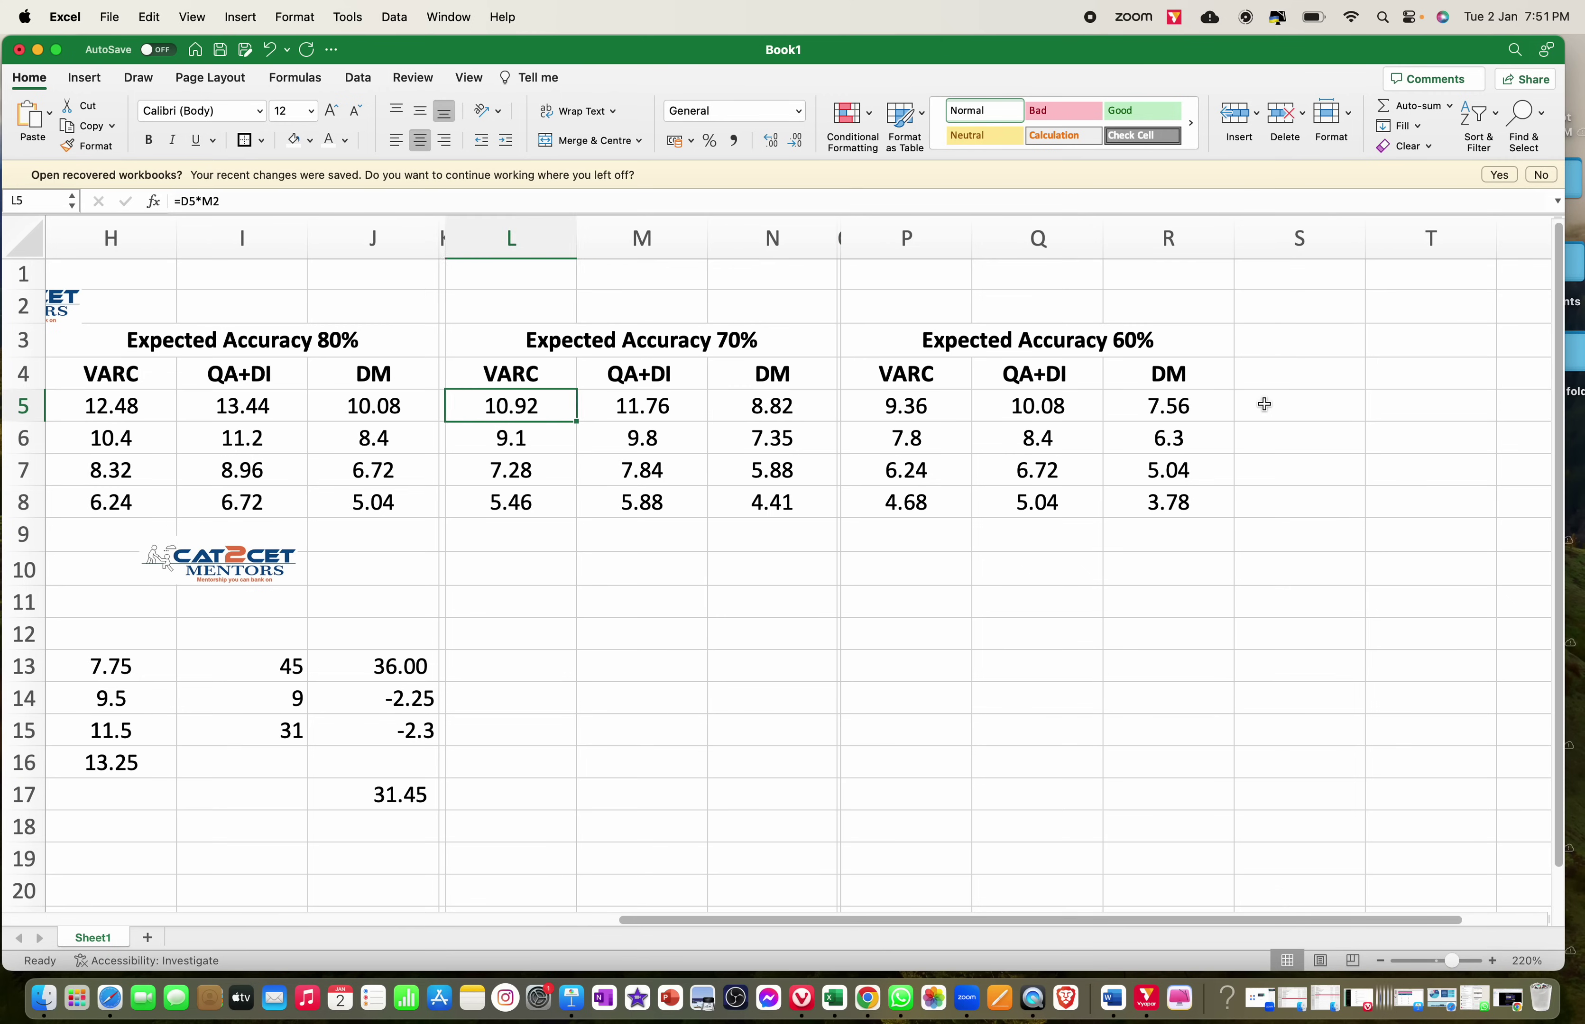
key(Right)
key(Left)
key(Left)
key(Left)
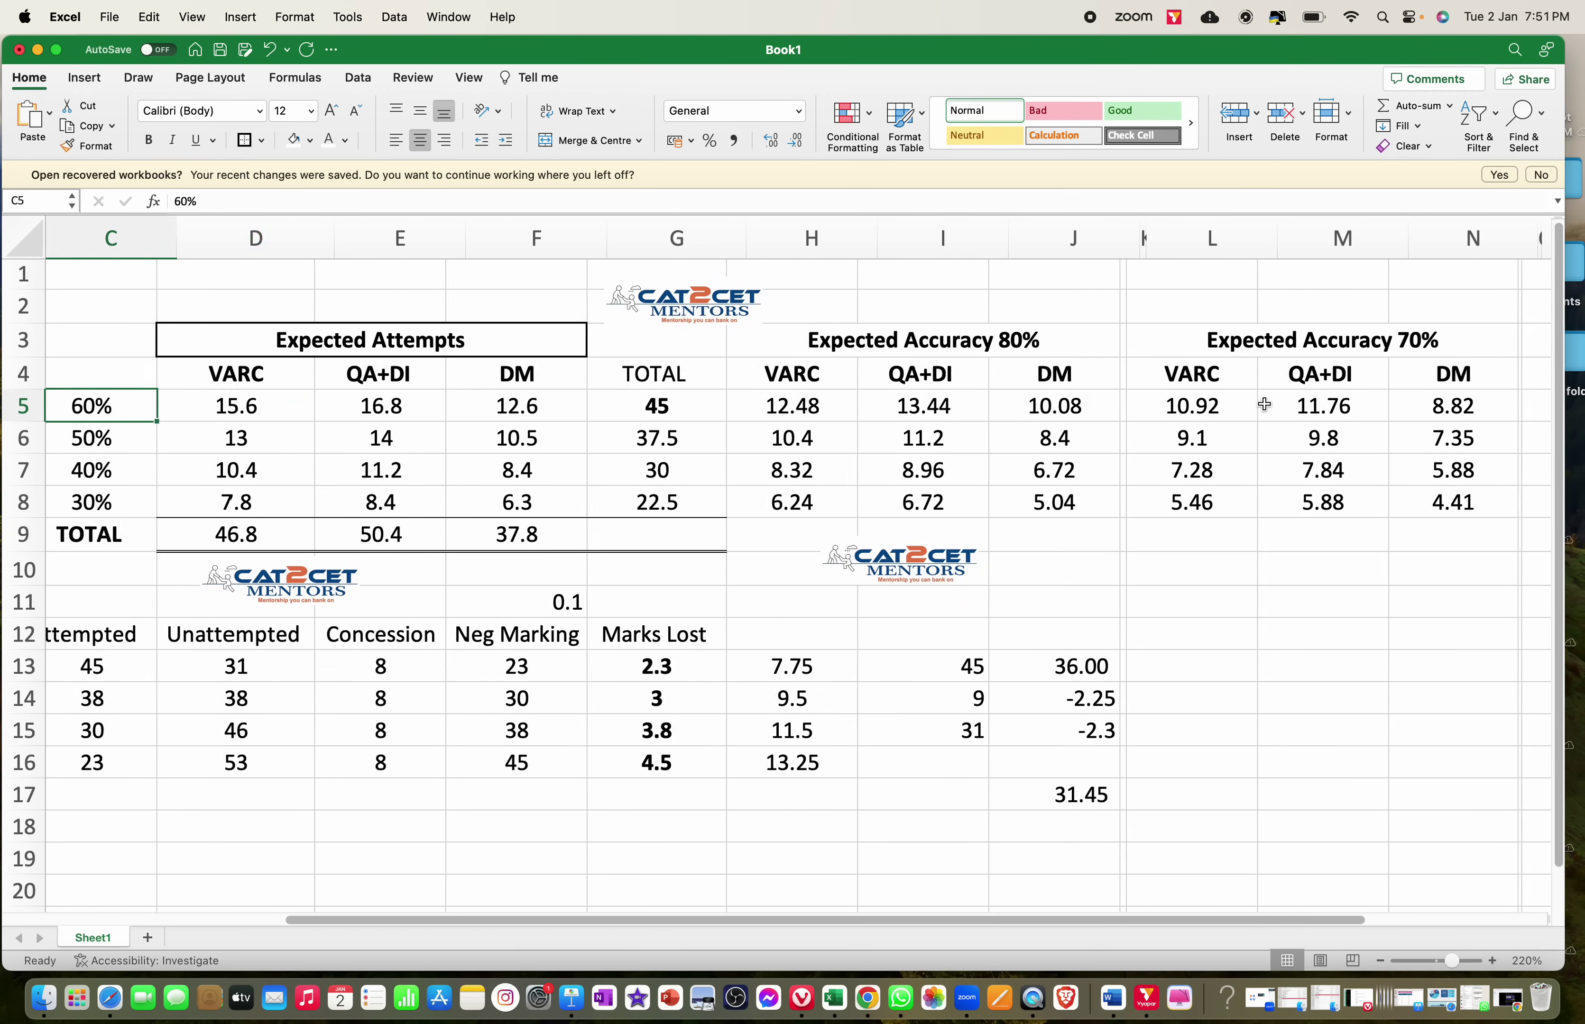
- Review the 60% row from its expected attempts across all three accuracy scenarios again
key(Right)
key(Right)
key(Right)
key(Right)
key(Right)
key(Right)
key(Right)
key(Right)
key(Right)
key(Right)
key(Right)
key(Right)
key(Right)
key(Right)
key(Right)
key(Right)
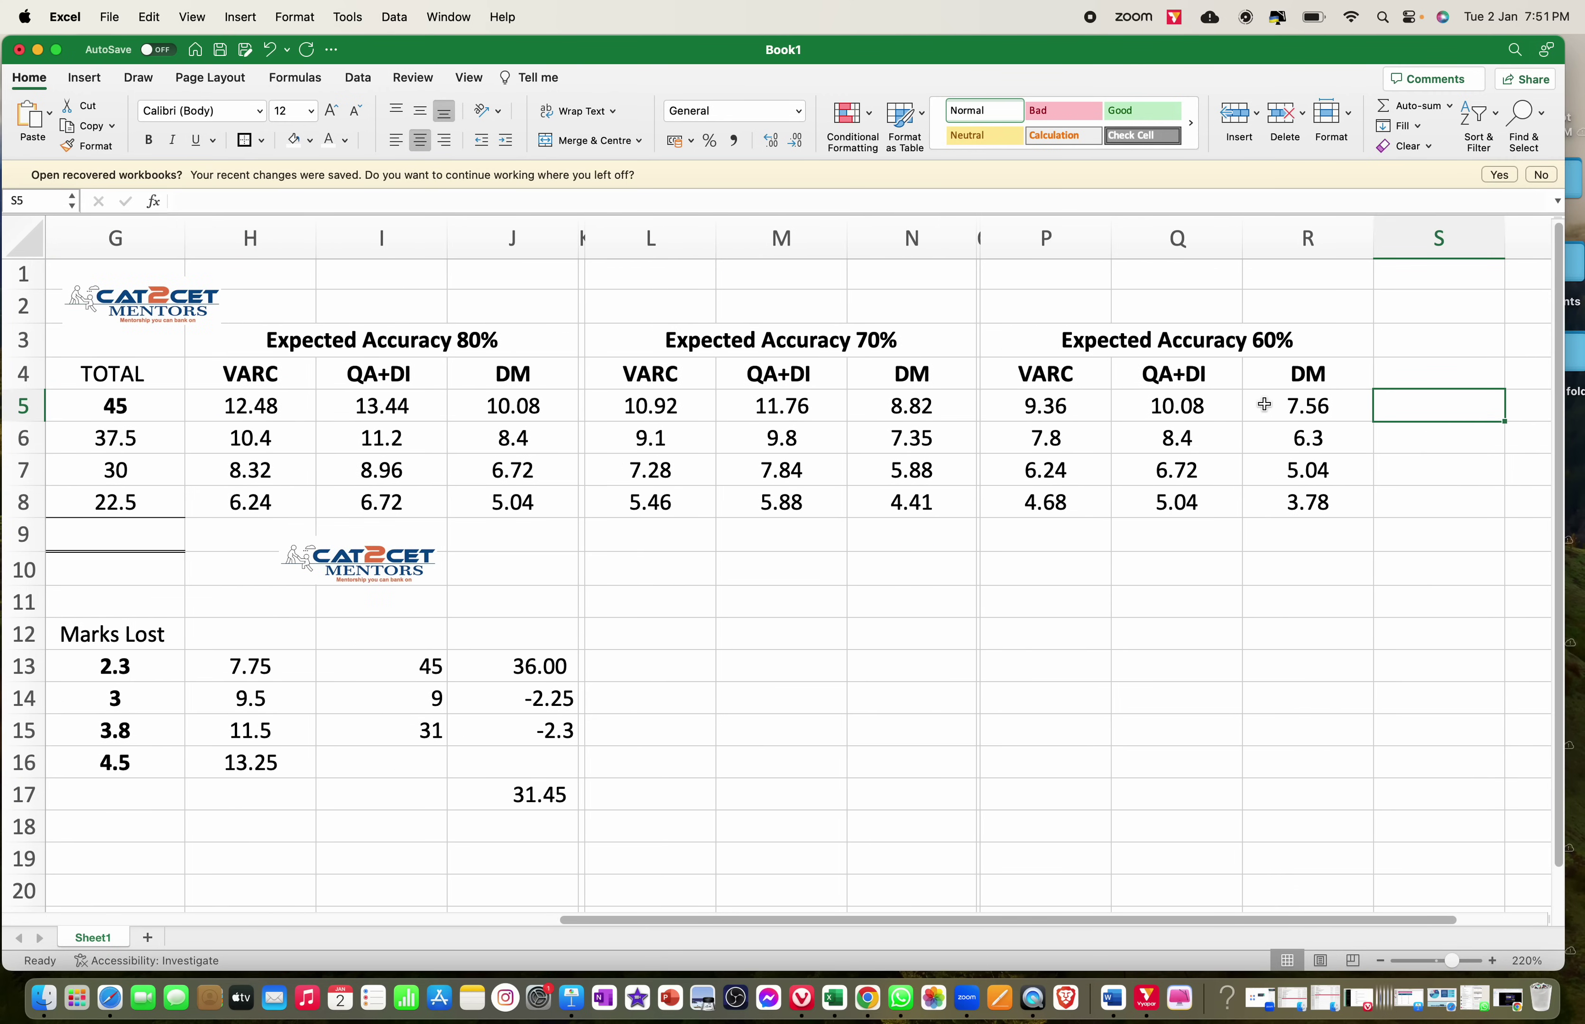
key(Left)
key(Left)
key(Left)
- Calculate =16+16+10 in the empty cell S5 beside the Expected Accuracy 60% scores and reselect the cell
key(Right)
key(Right)
key(Right)
key(Right)
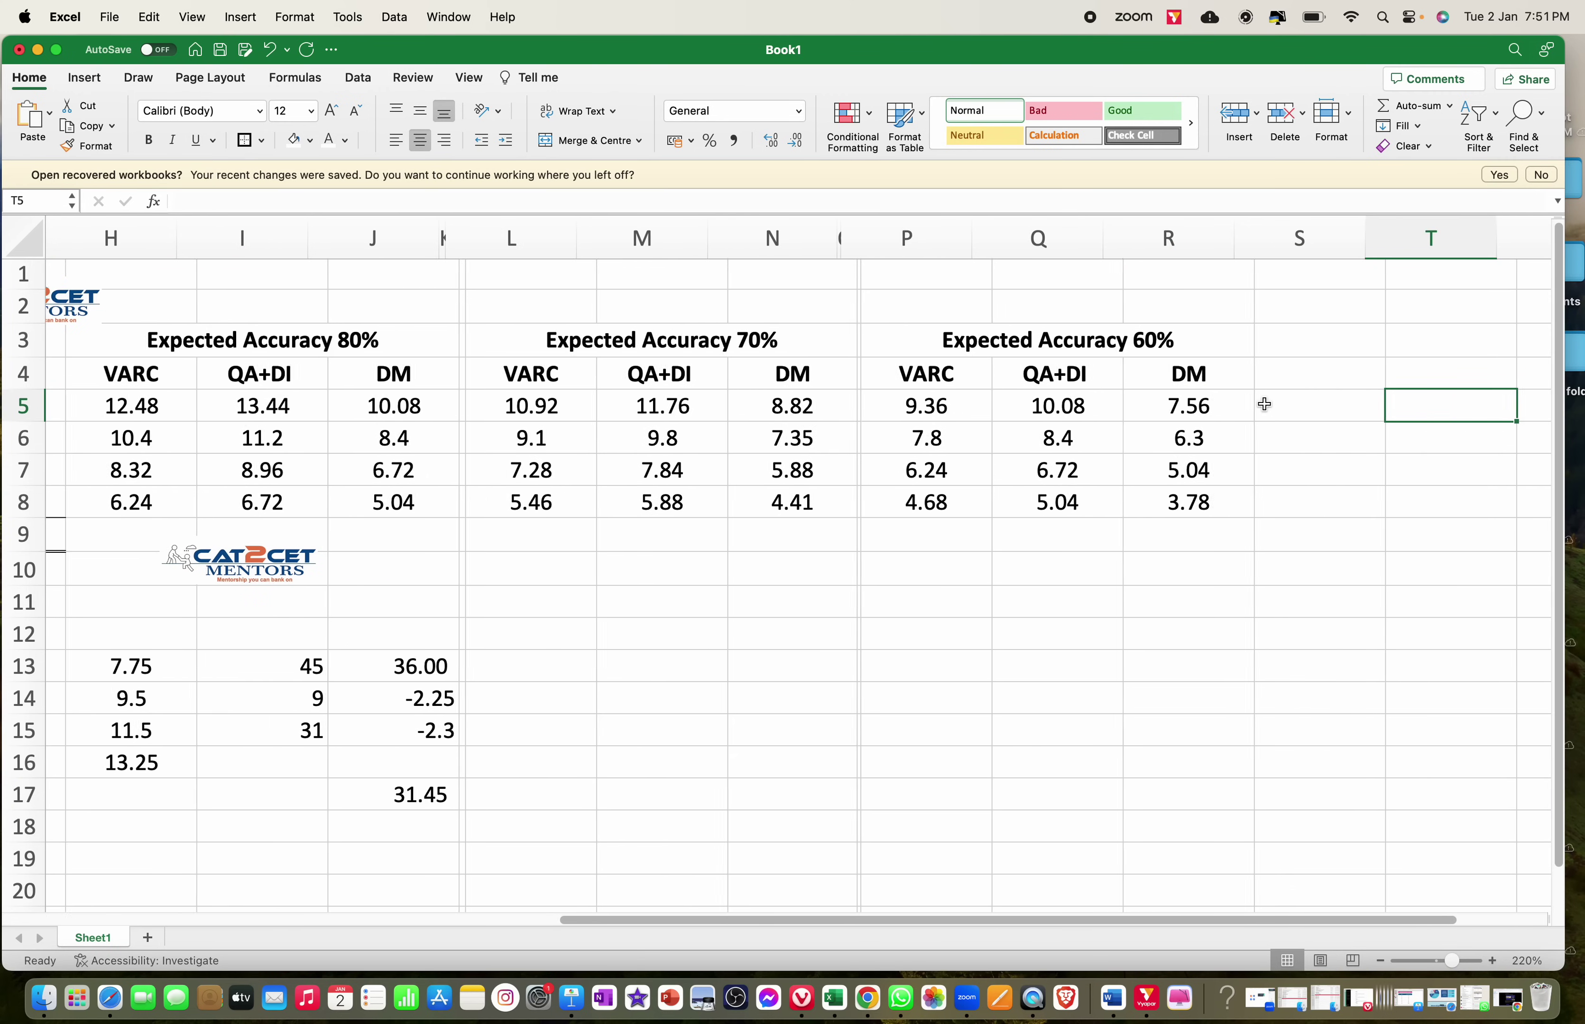
key(Left)
text(=16)
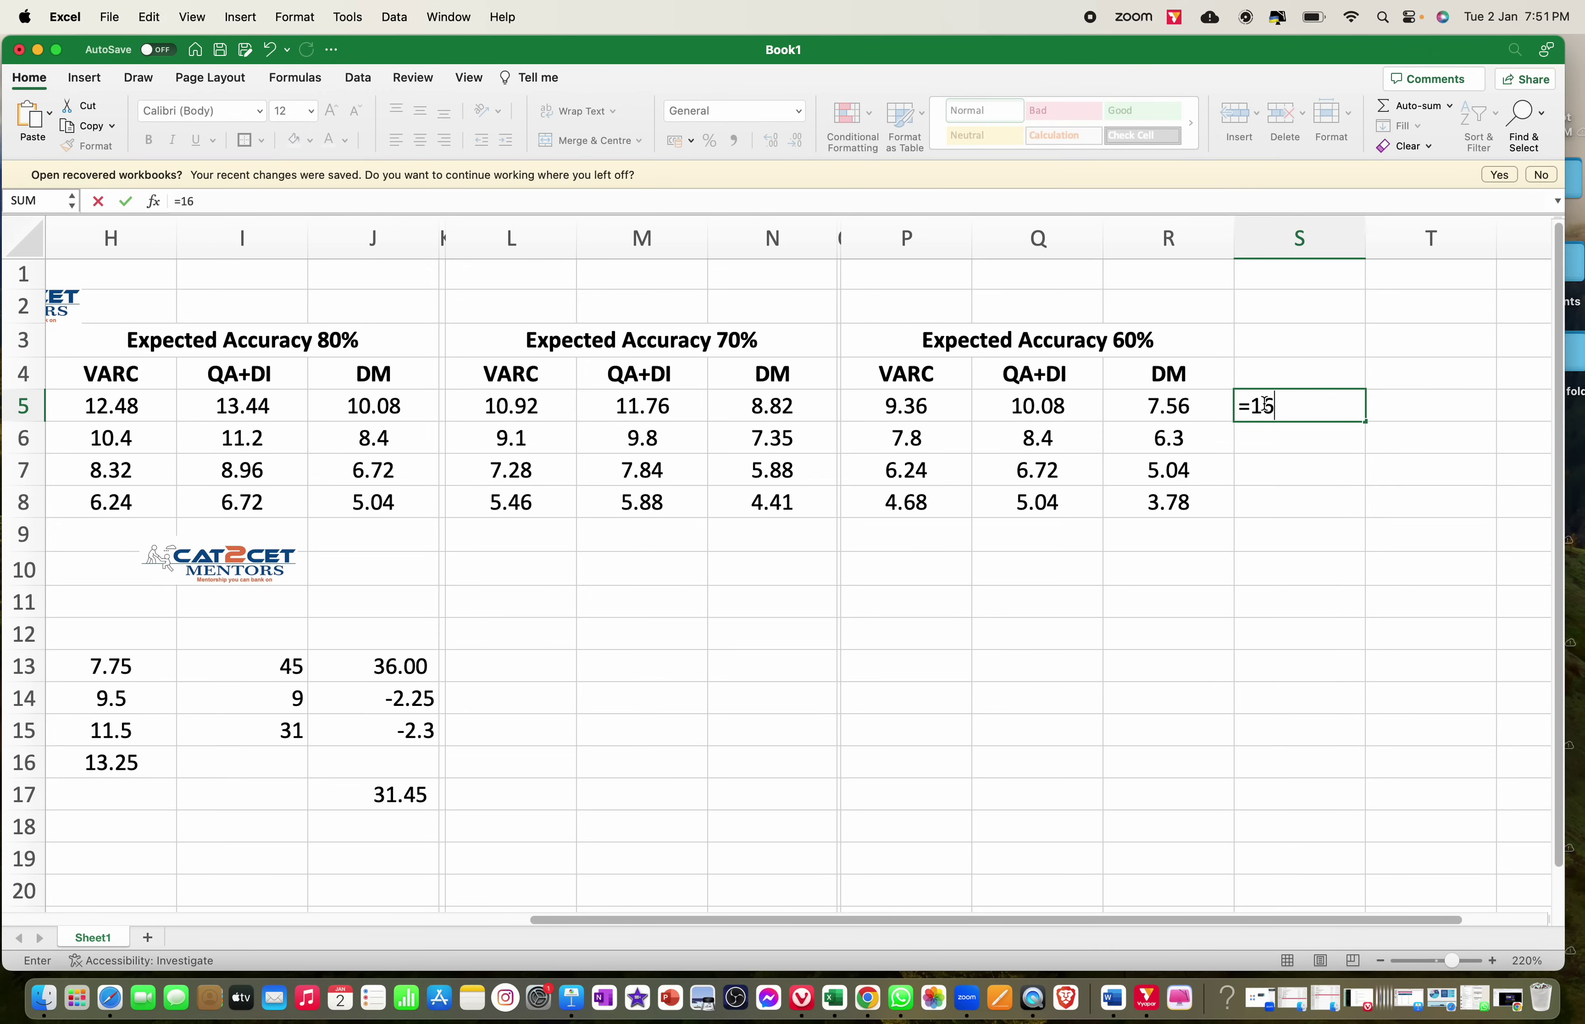
text(+16+10)
key(Return)
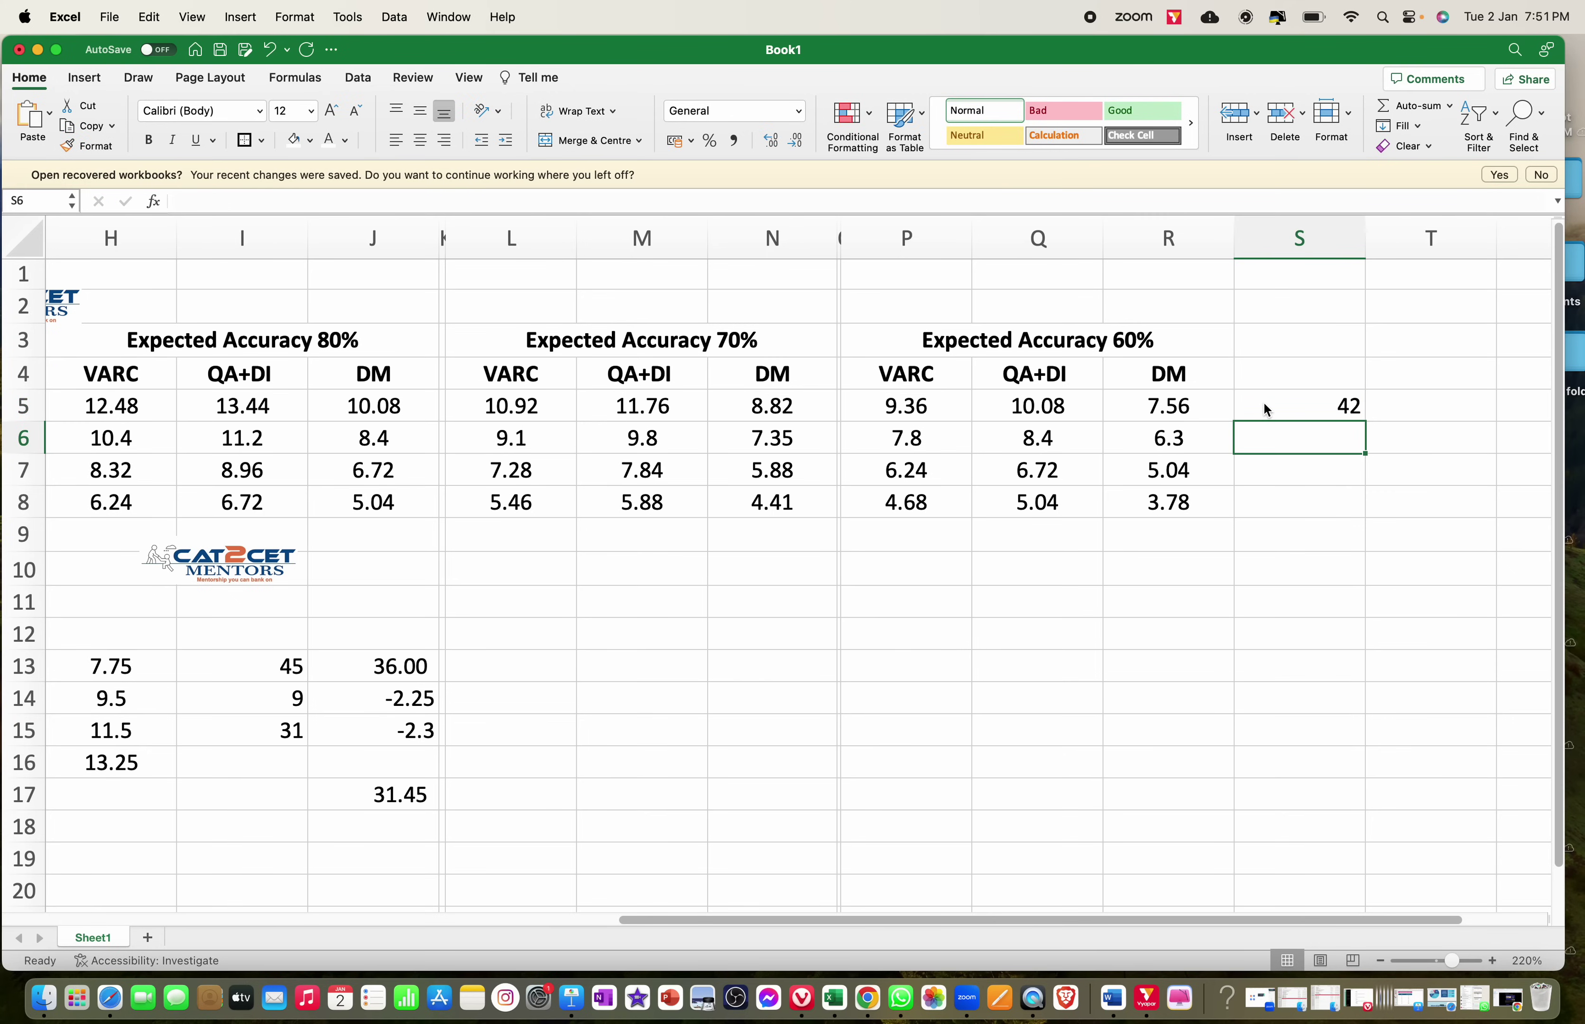
click(1265, 408)
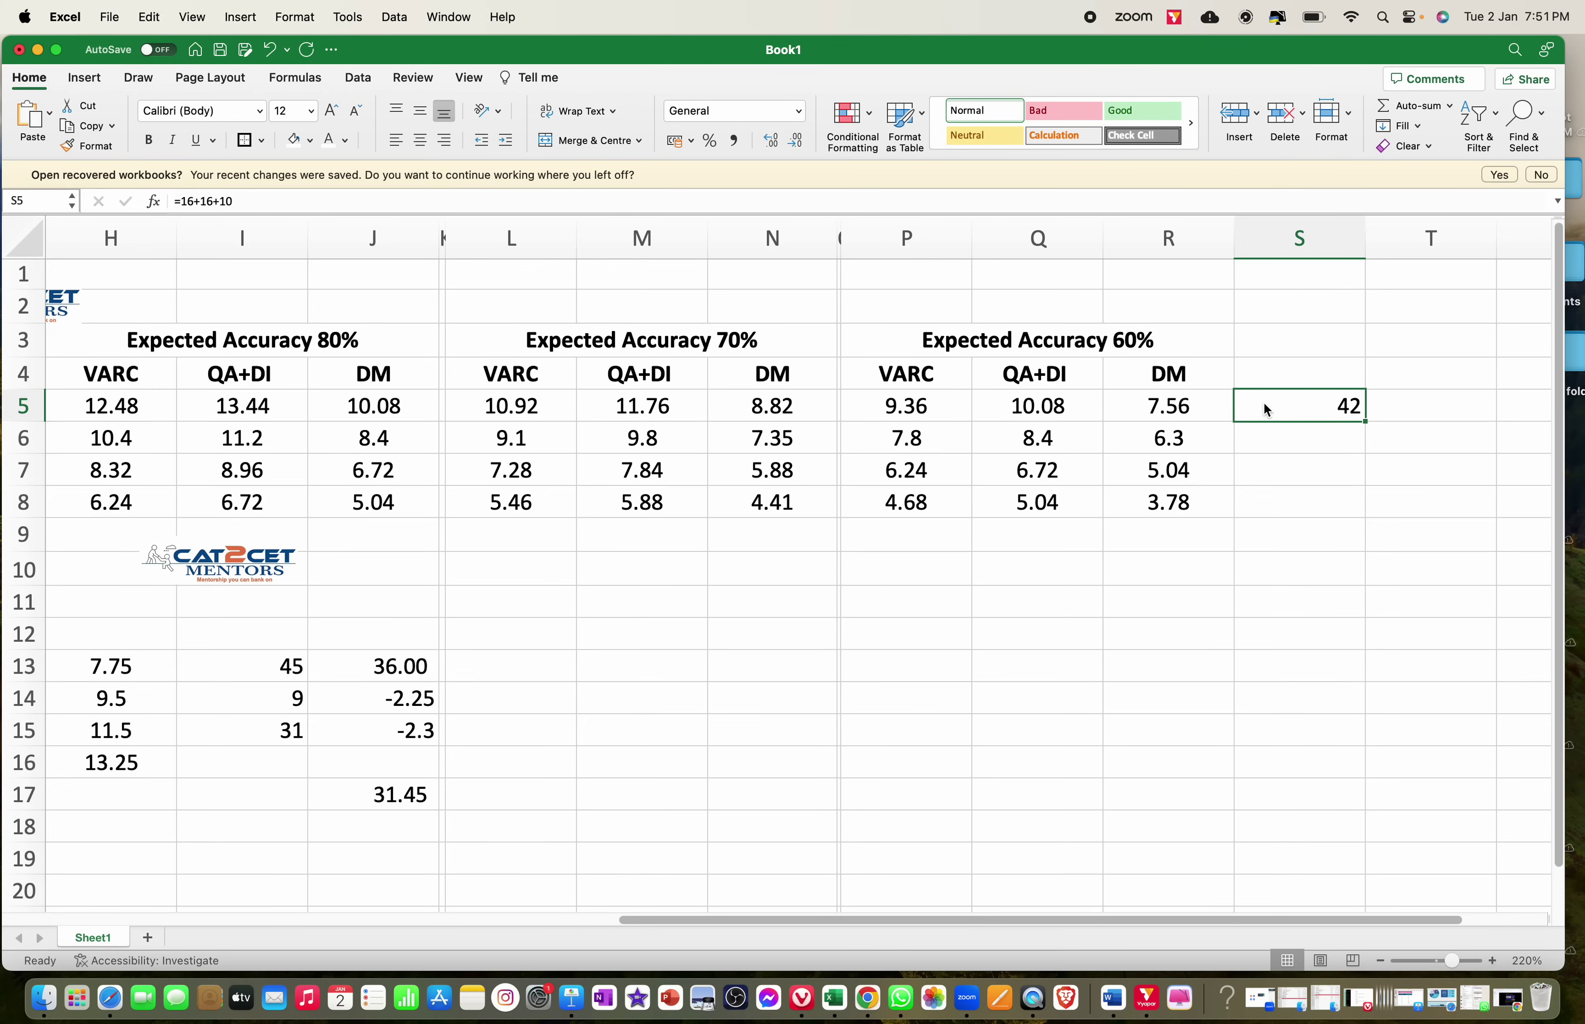
- Check the combined Expected Accuracy 60% scores of the 60% row by selecting P5 to R5
key(Left)
key(Left)
key(Left)
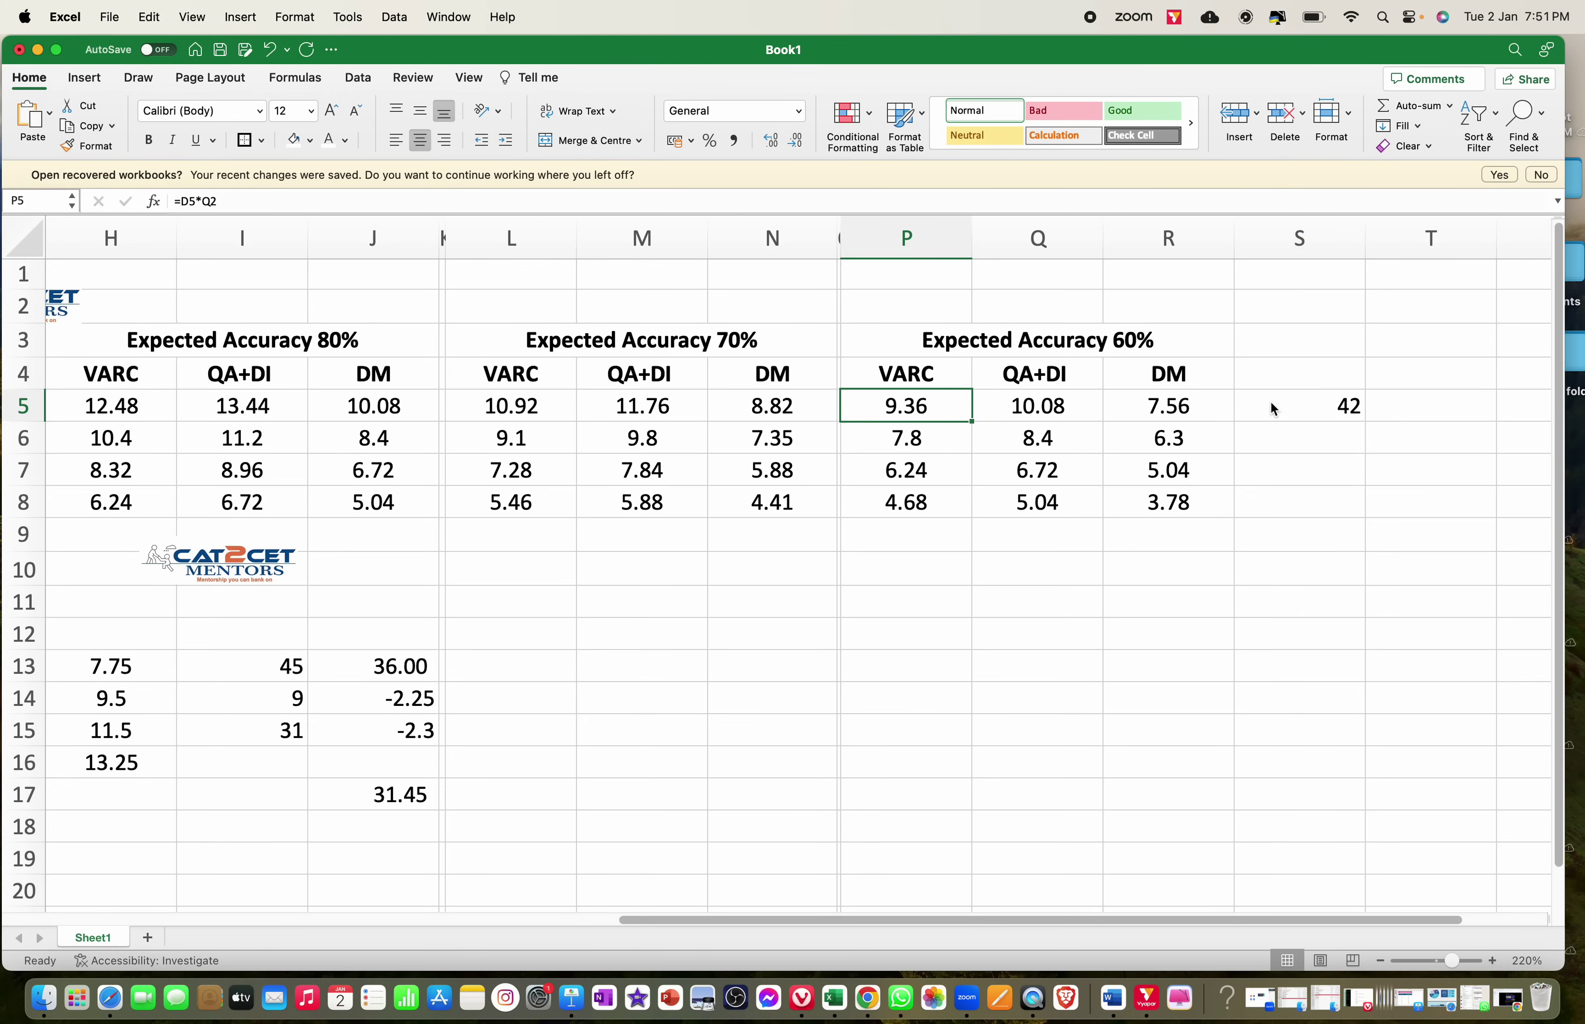
key(shift+Right)
key(shift+Right)
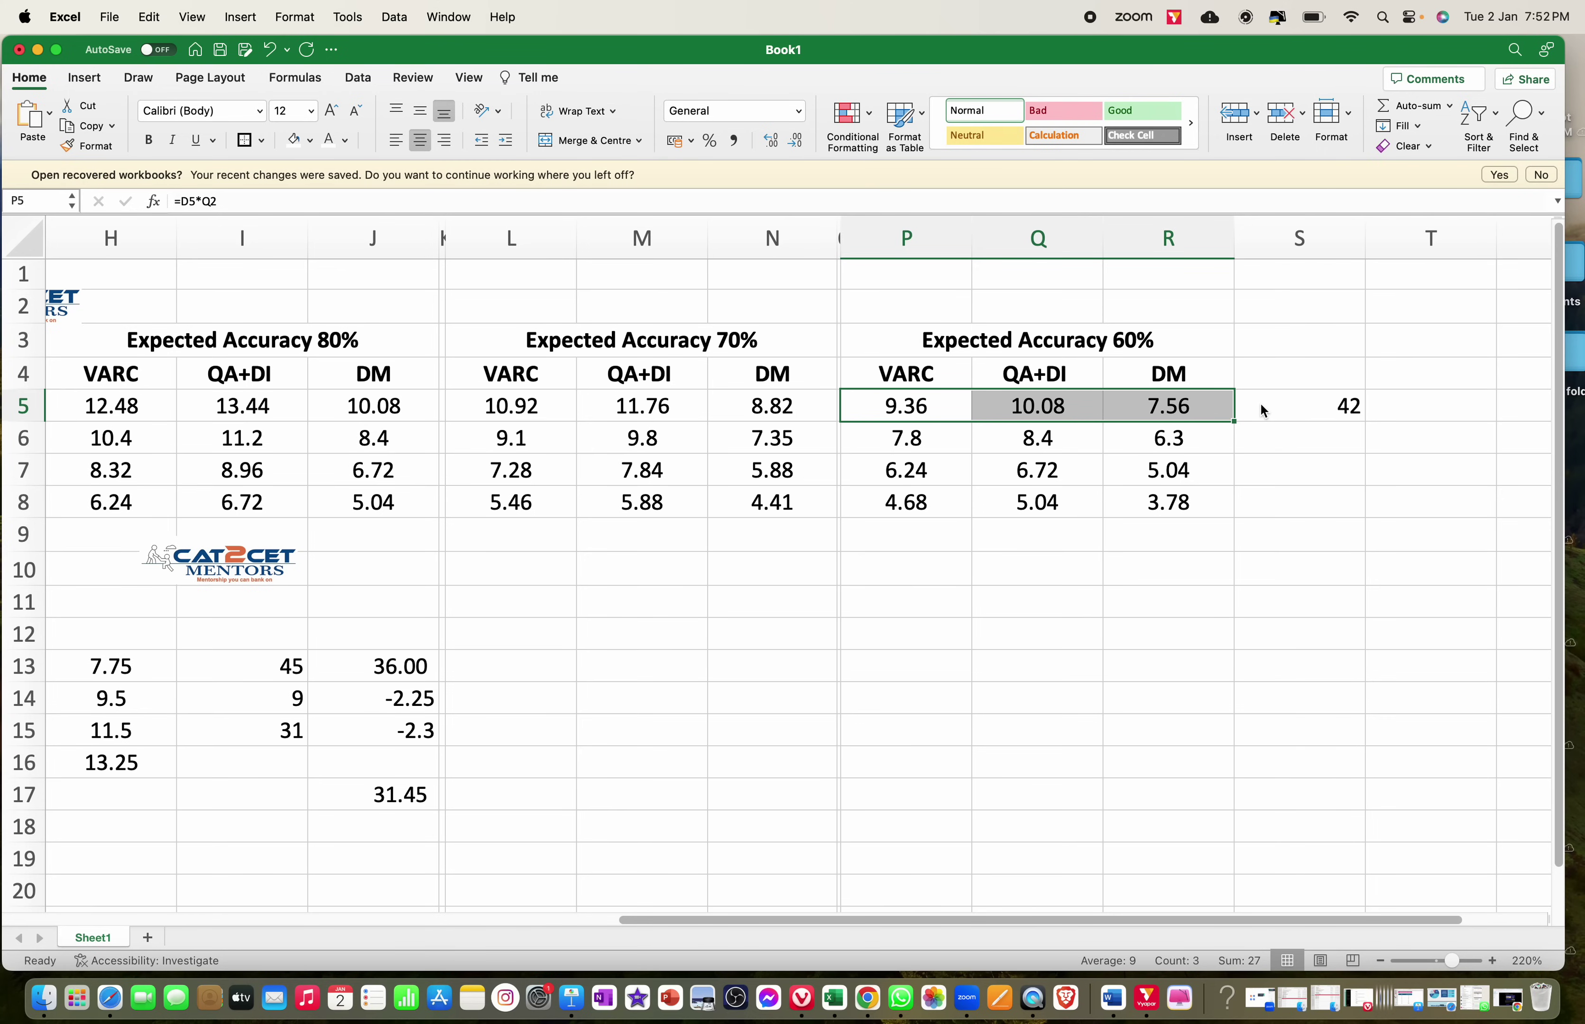
- Go back along the 60% row to the VARC expected attempts in D5
key(Left)
key(Left)
key(Left)
key(Left)
key(Left)
key(Left)
key(Left)
key(Left)
key(Left)
key(Left)
key(Left)
key(Left)
key(Left)
key(Left)
key(Left)
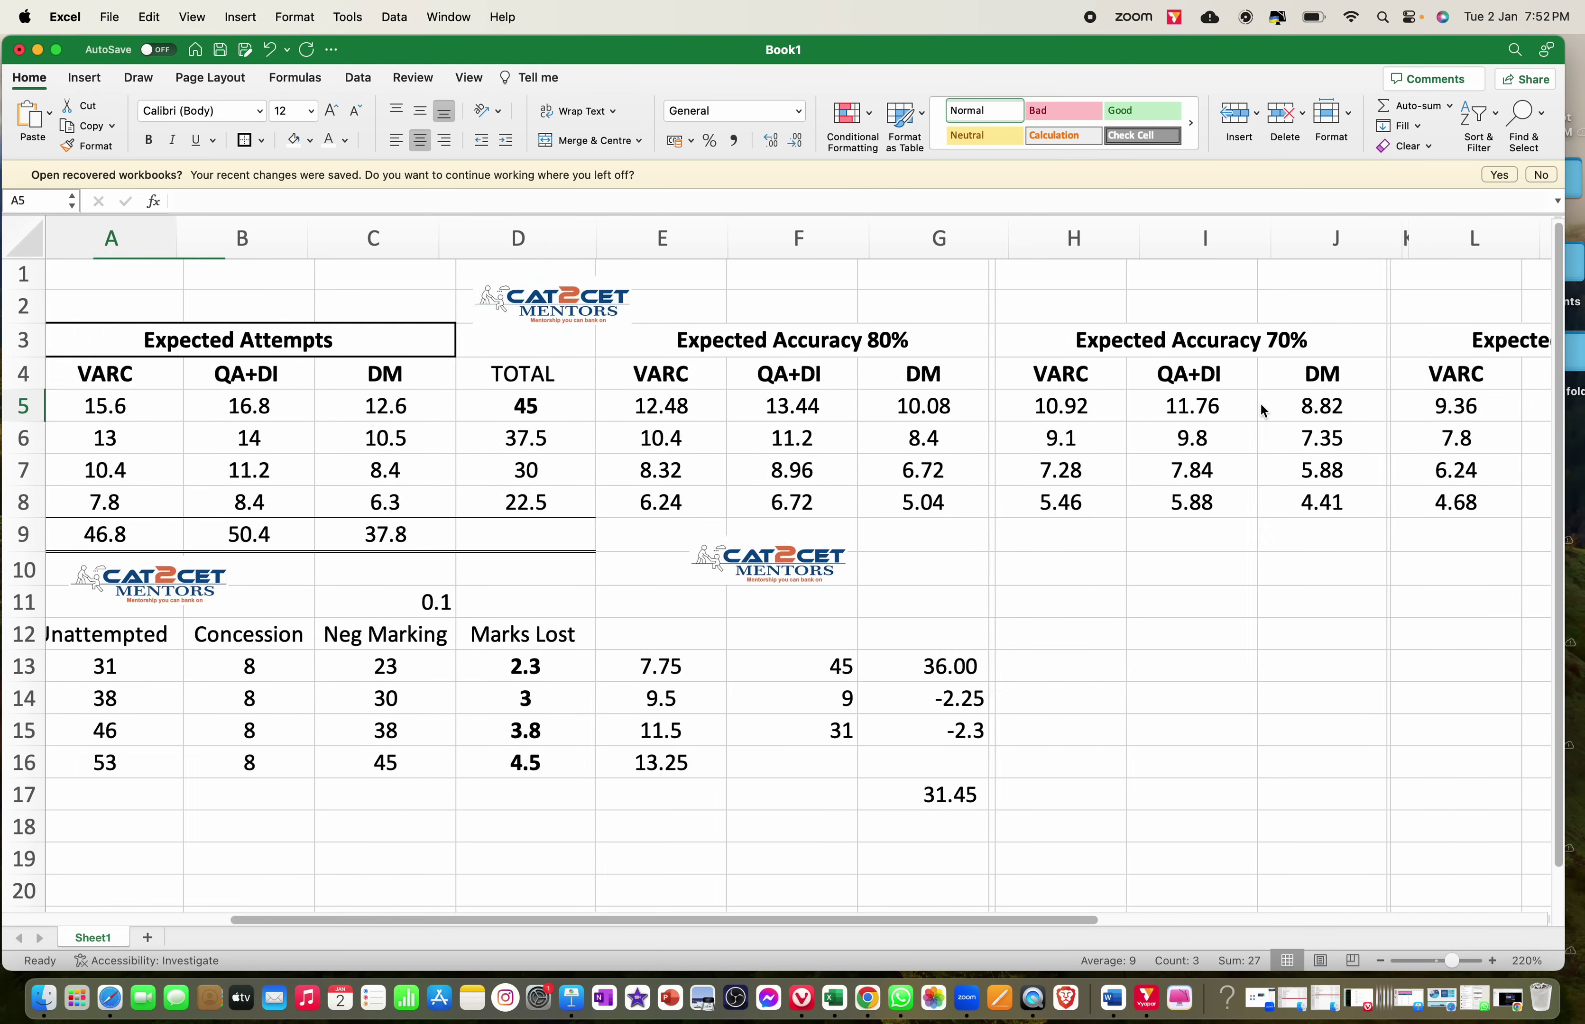
key(Right)
key(Right)
key(Right)
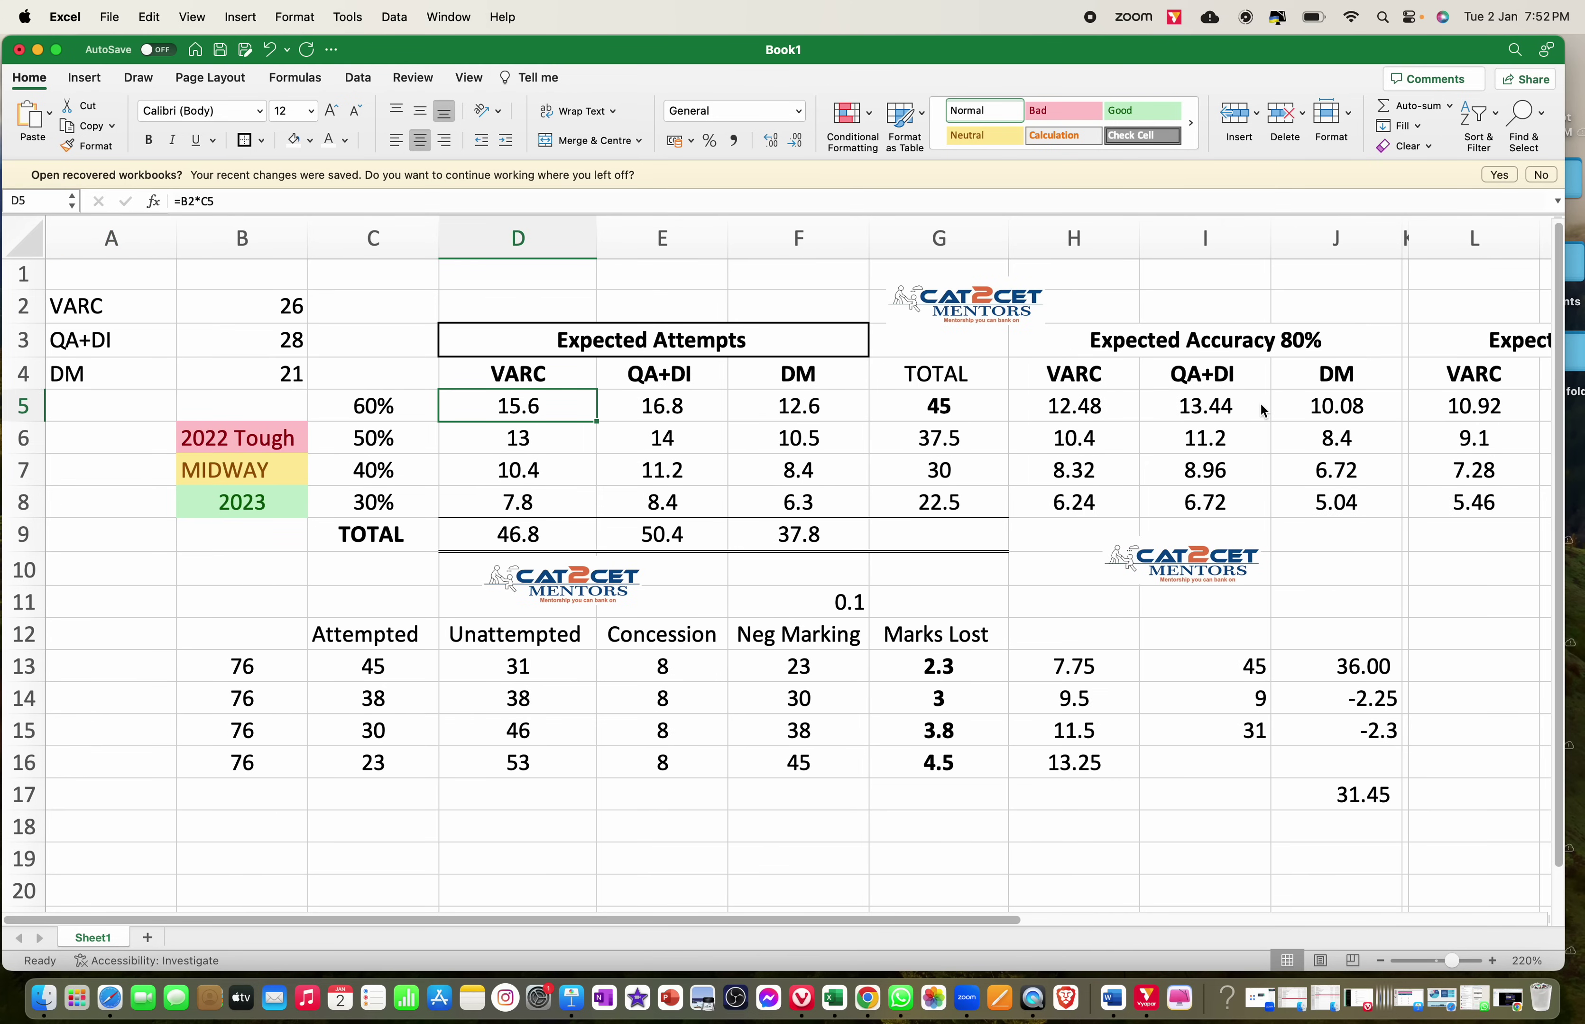
- Make the 60% and 50% labels in C5 and C6 bold
key(Left)
key(Down)
key(Down)
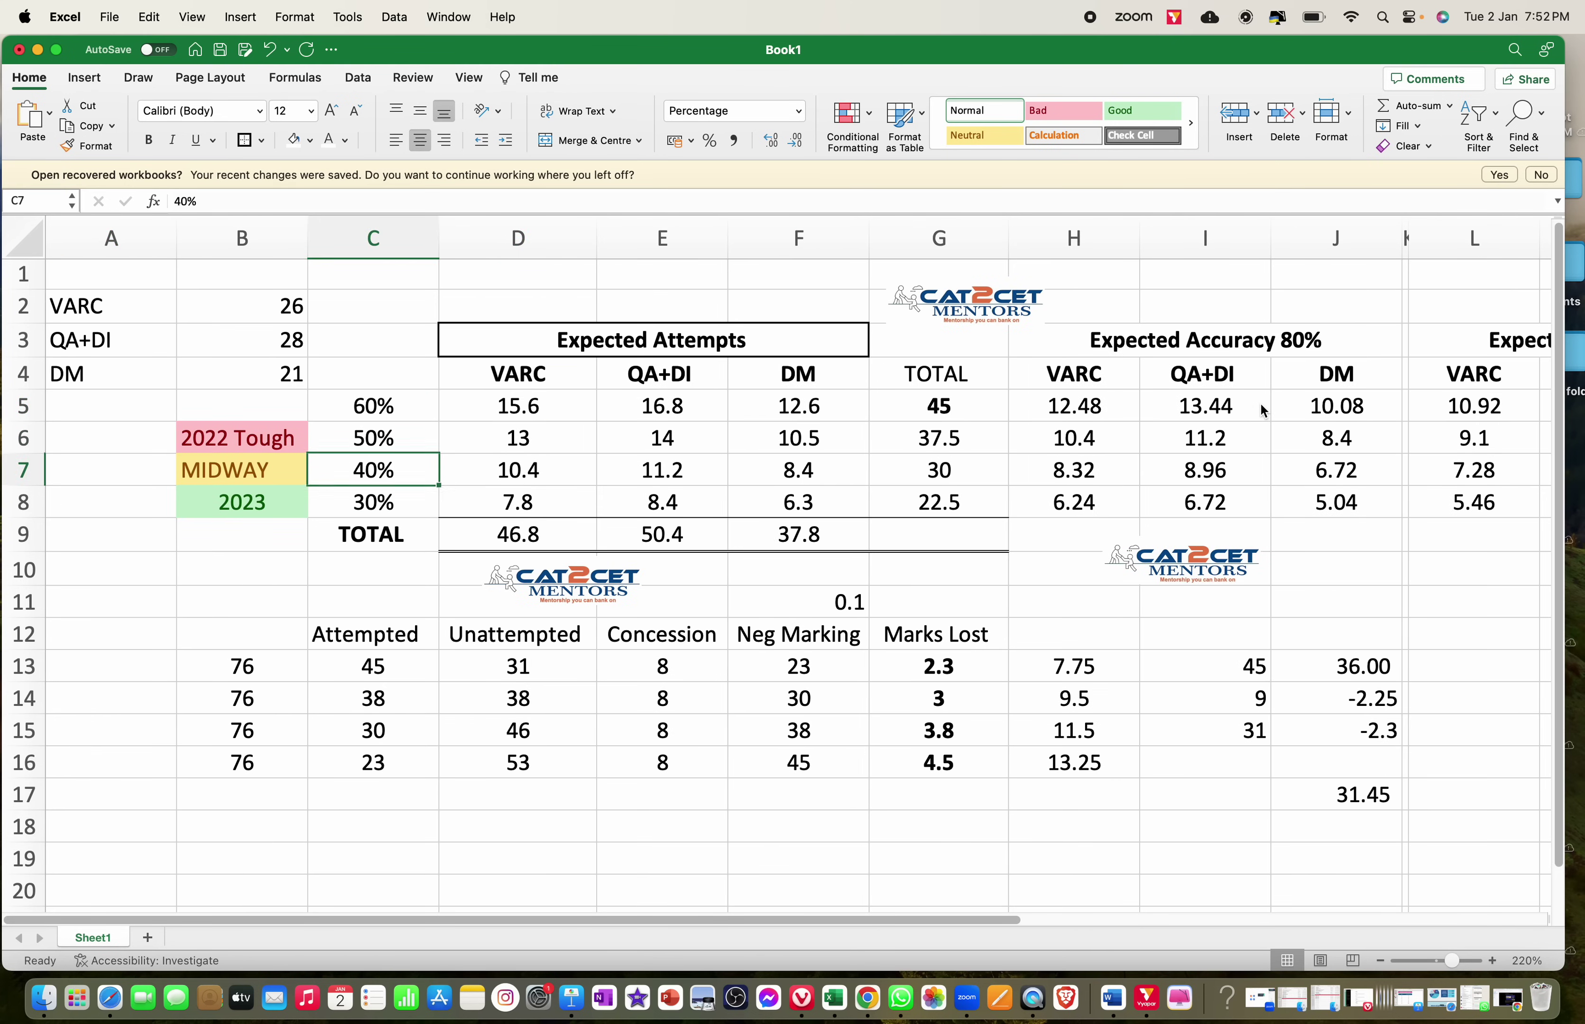
key(Up)
key(shift+Up)
key(super+b)
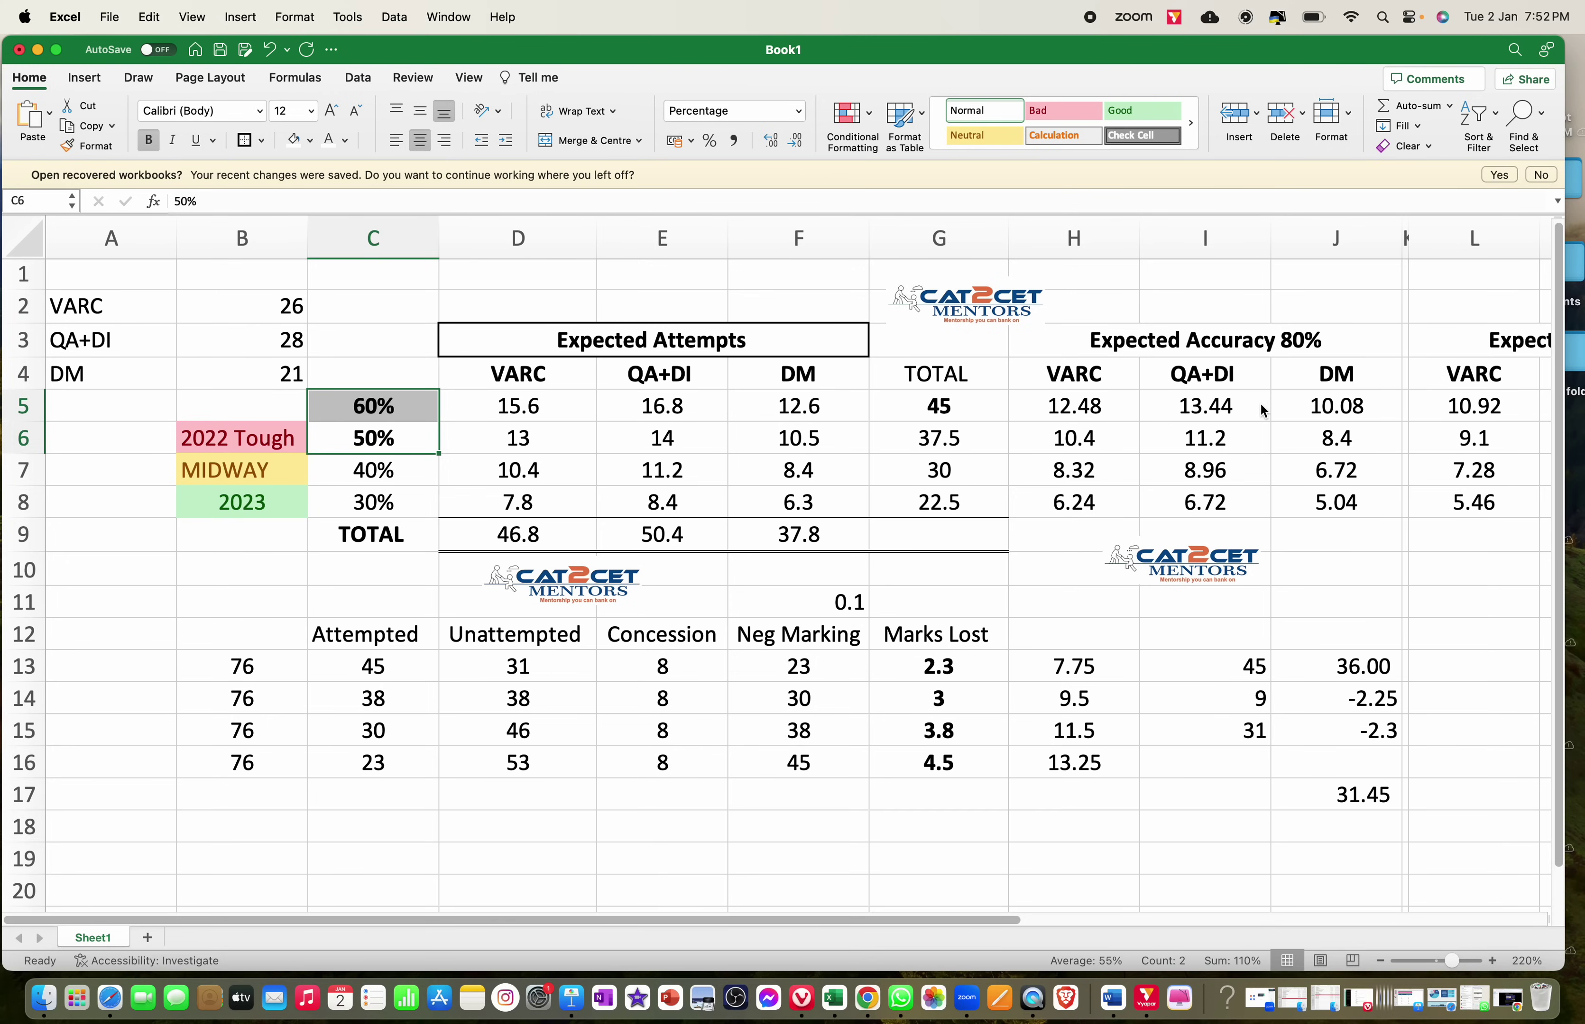
key(Down)
key(Down)
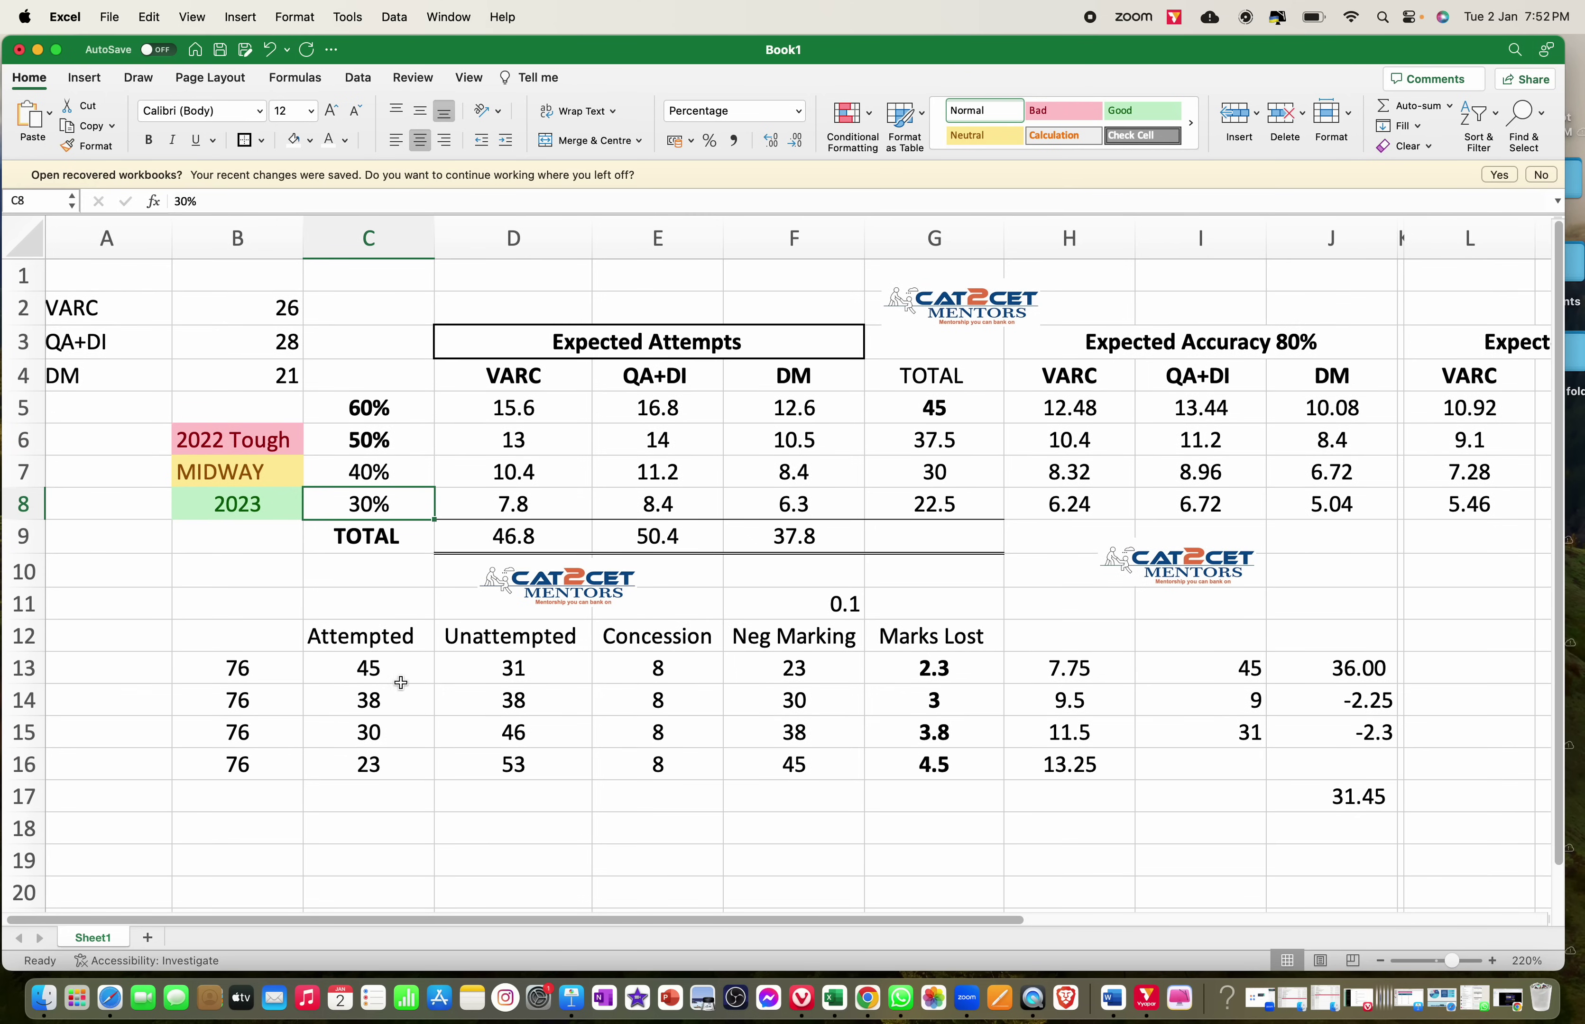
- Inspect the question total, Attempted and Unattempted cells in row 13 of the negative-marking table
click(253, 668)
scroll(267, 585, down, 1)
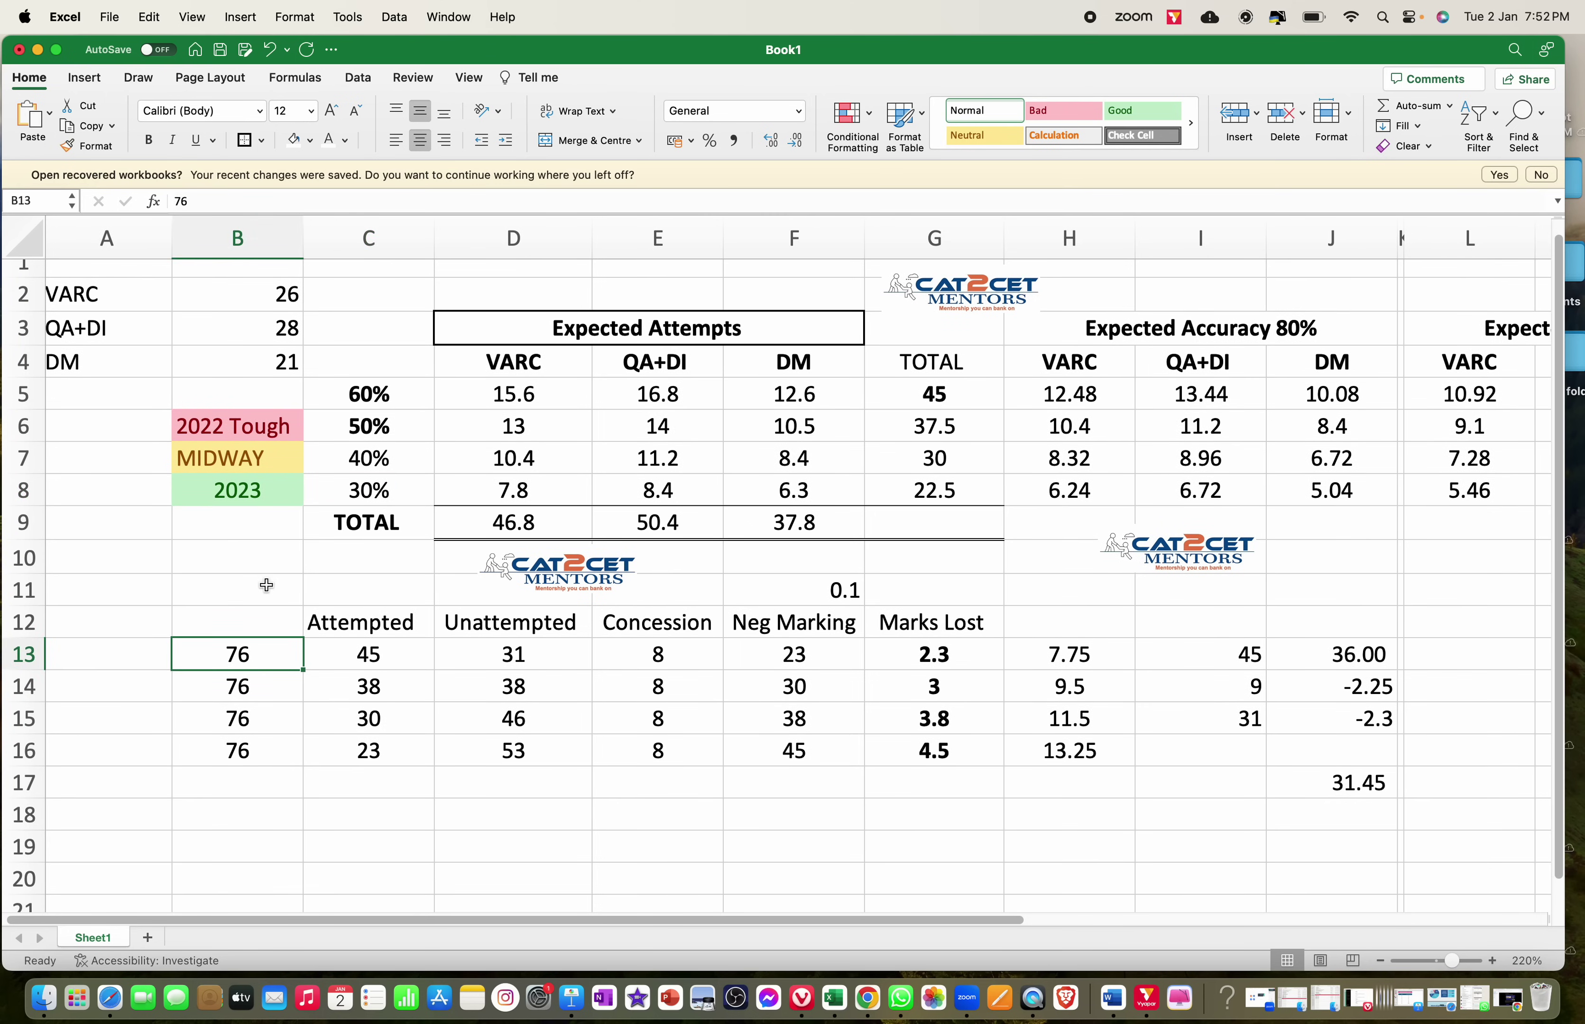
click(417, 660)
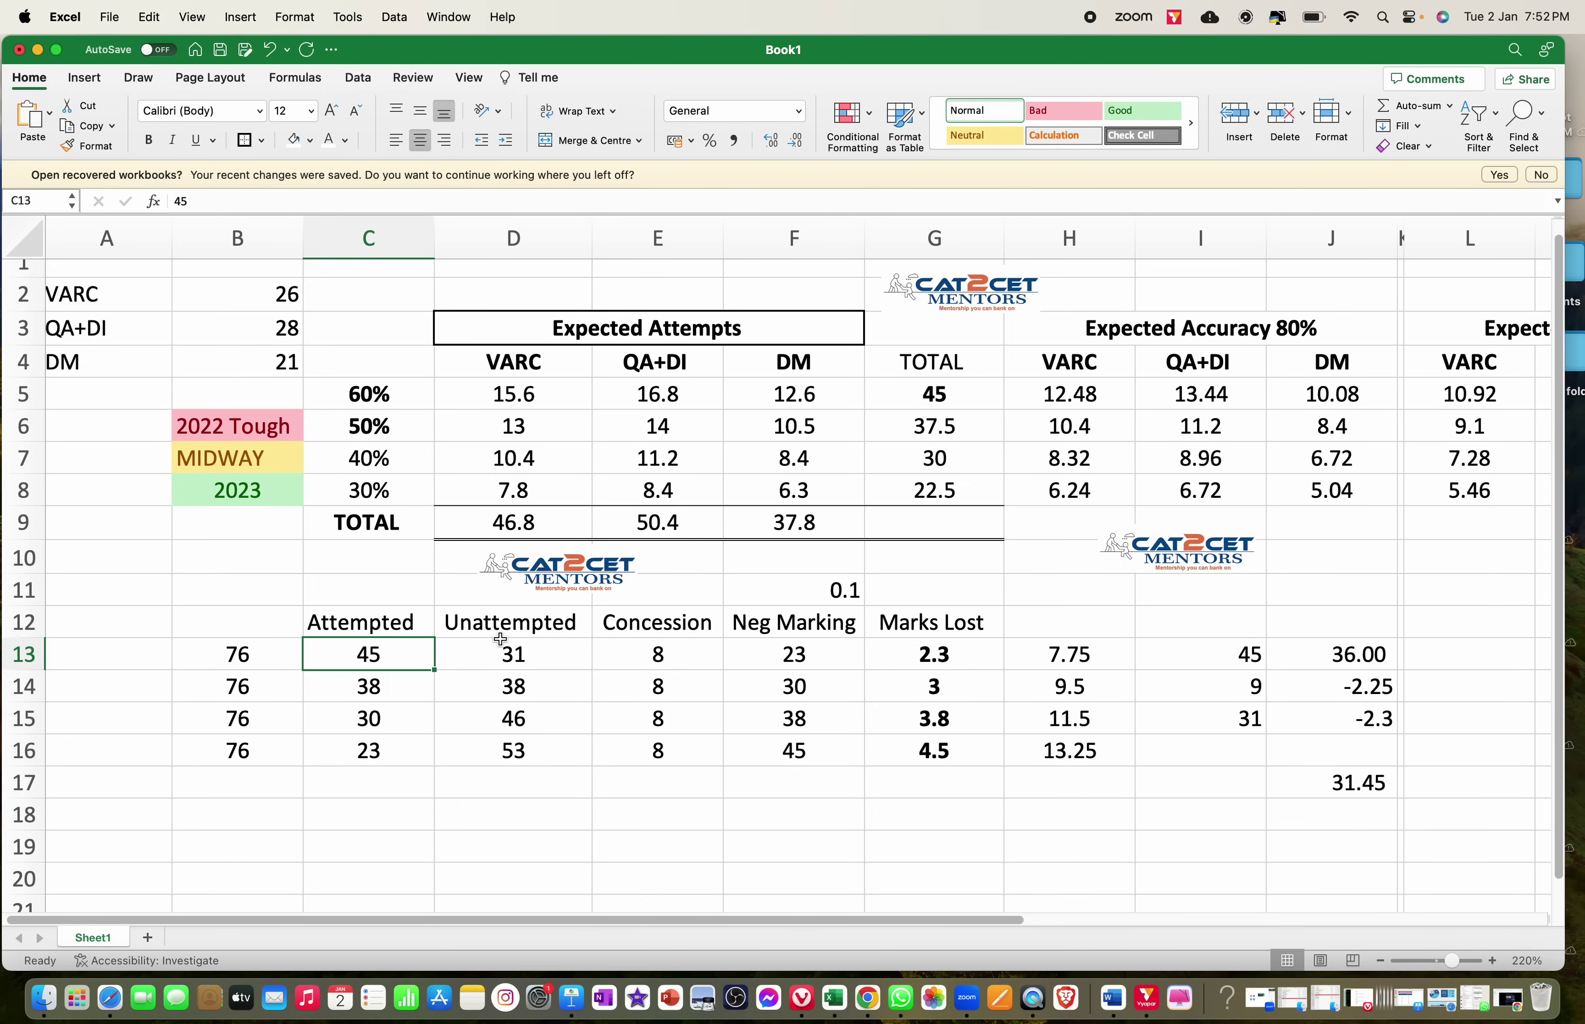
click(534, 656)
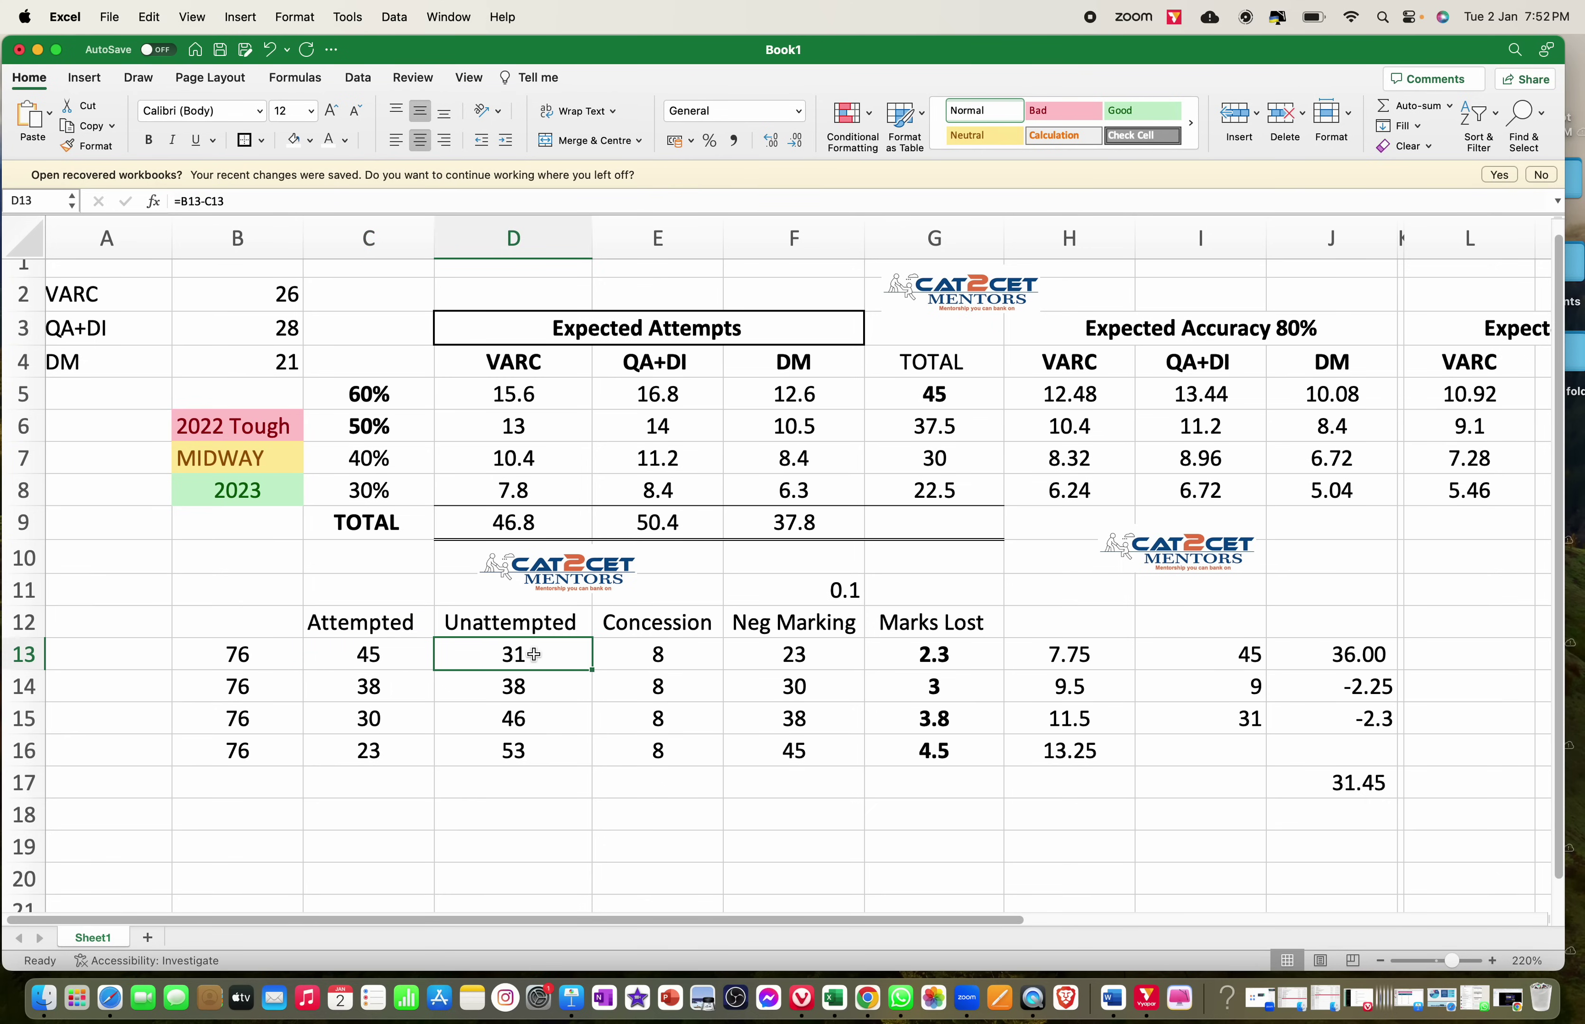
click(313, 652)
click(494, 654)
- Enter 68 as a scratch value in D18 below the Unattempted column
key(Down)
key(Down)
key(Down)
key(Down)
key(Down)
text(68)
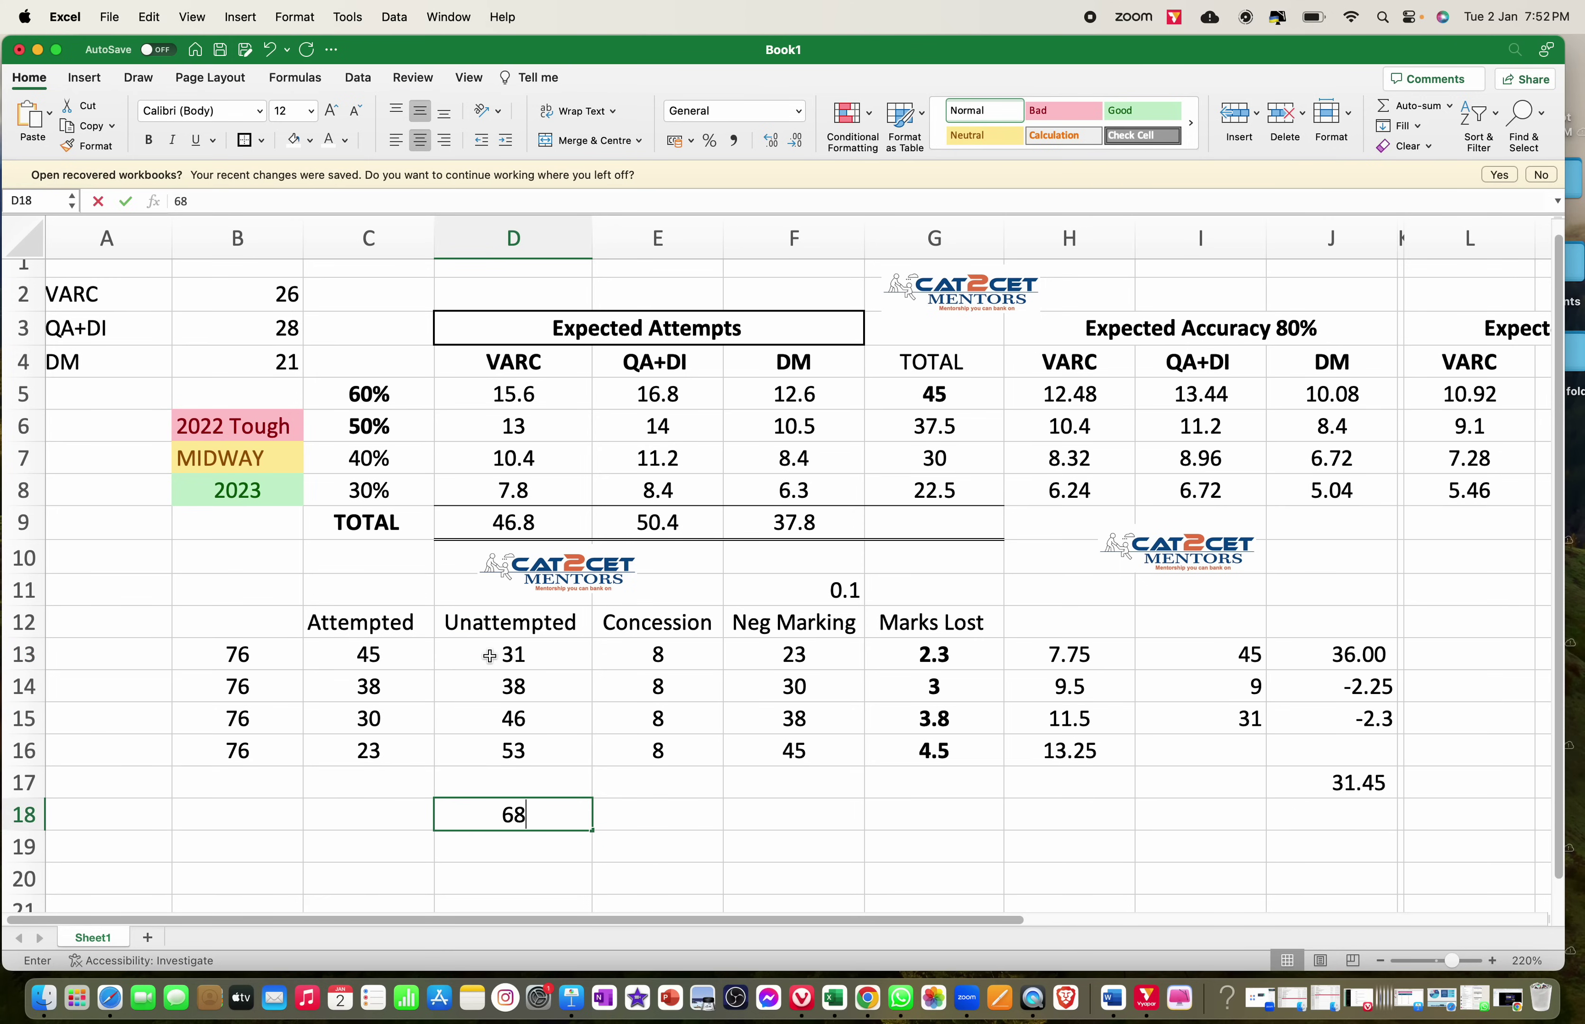
key(Return)
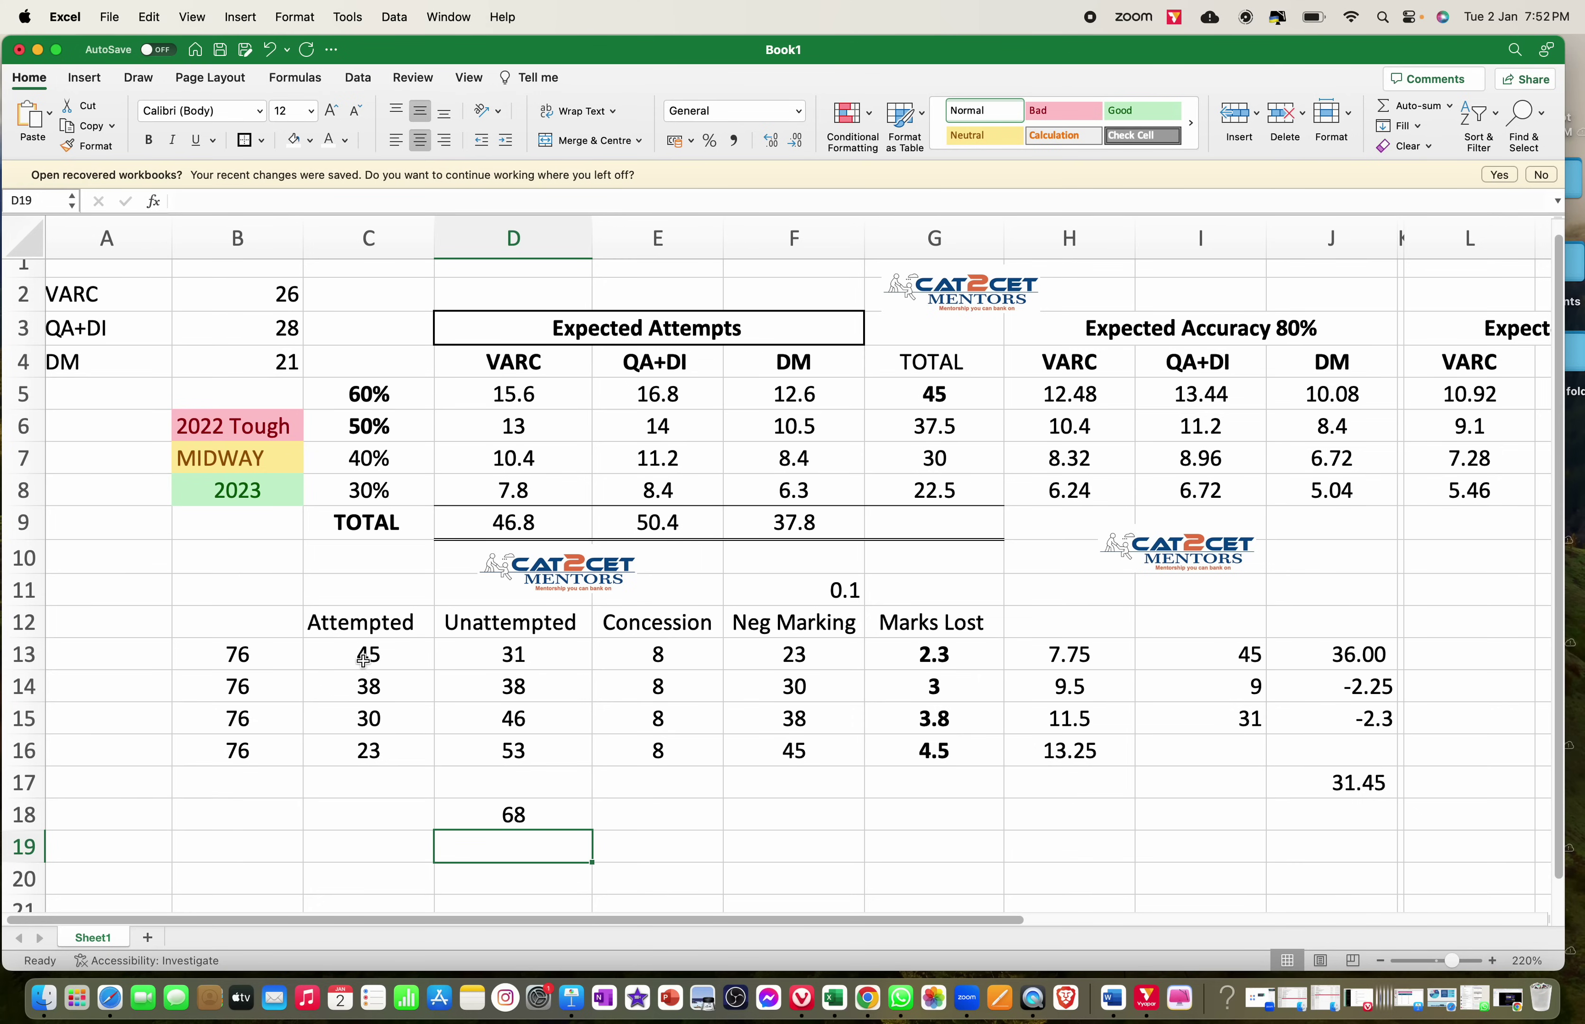
- Inspect how the Unattempted formula in D13 uses the question total and the Attempted value
click(239, 647)
click(336, 653)
double_click(576, 654)
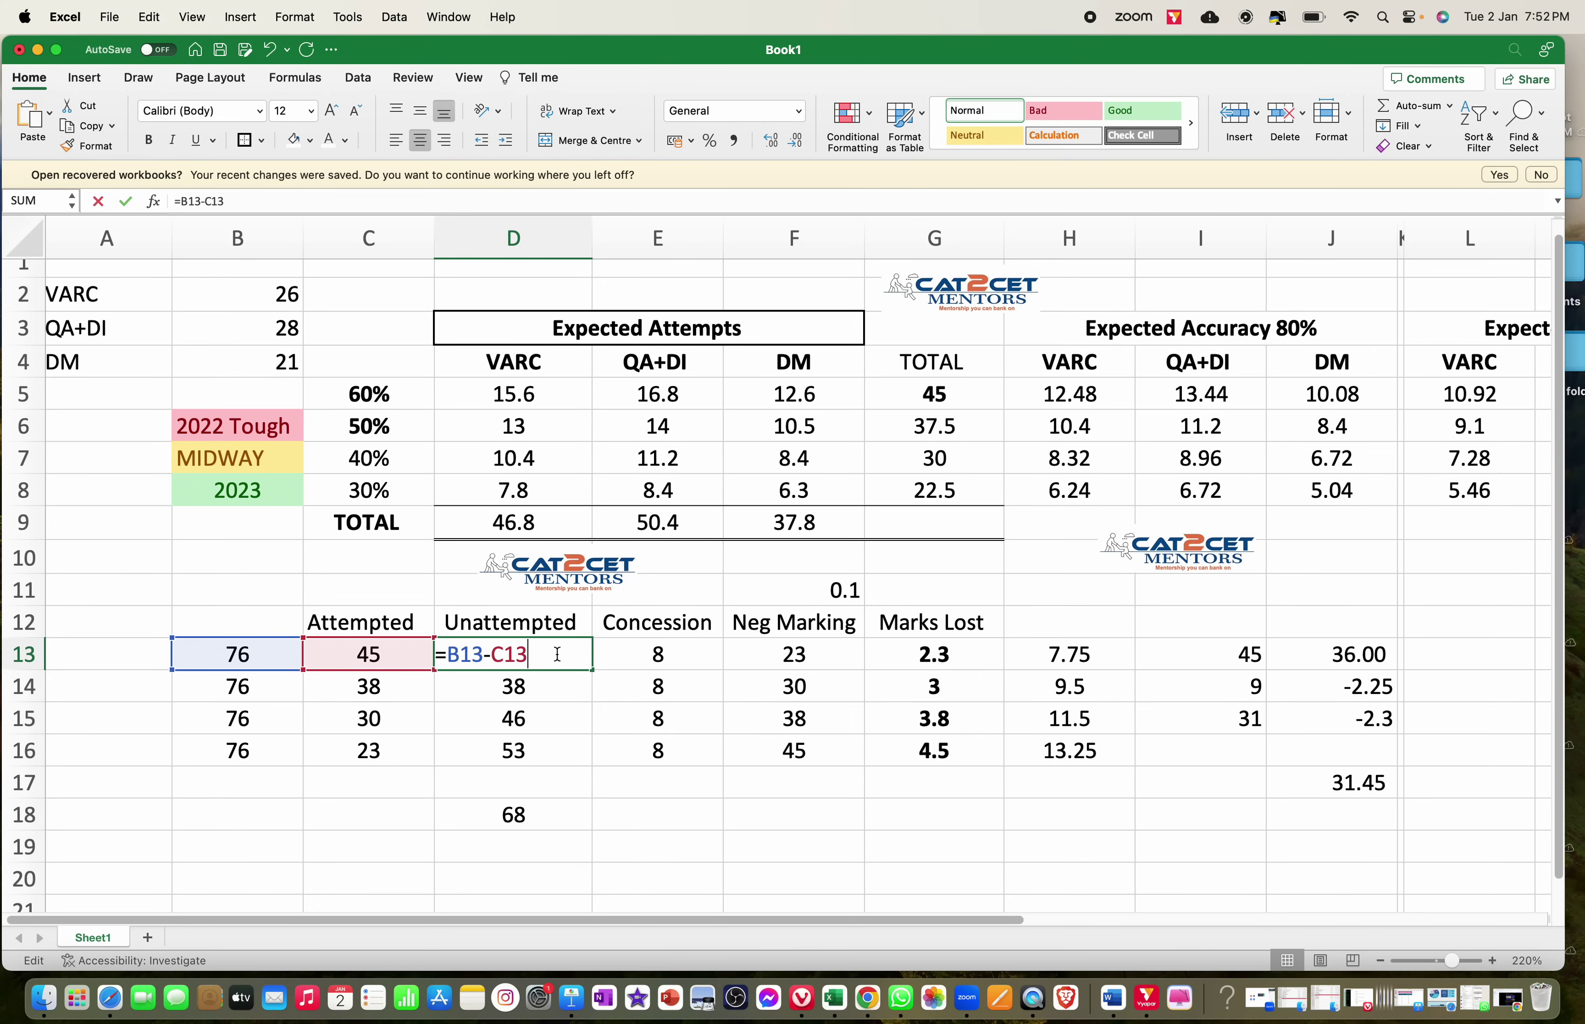
key(Return)
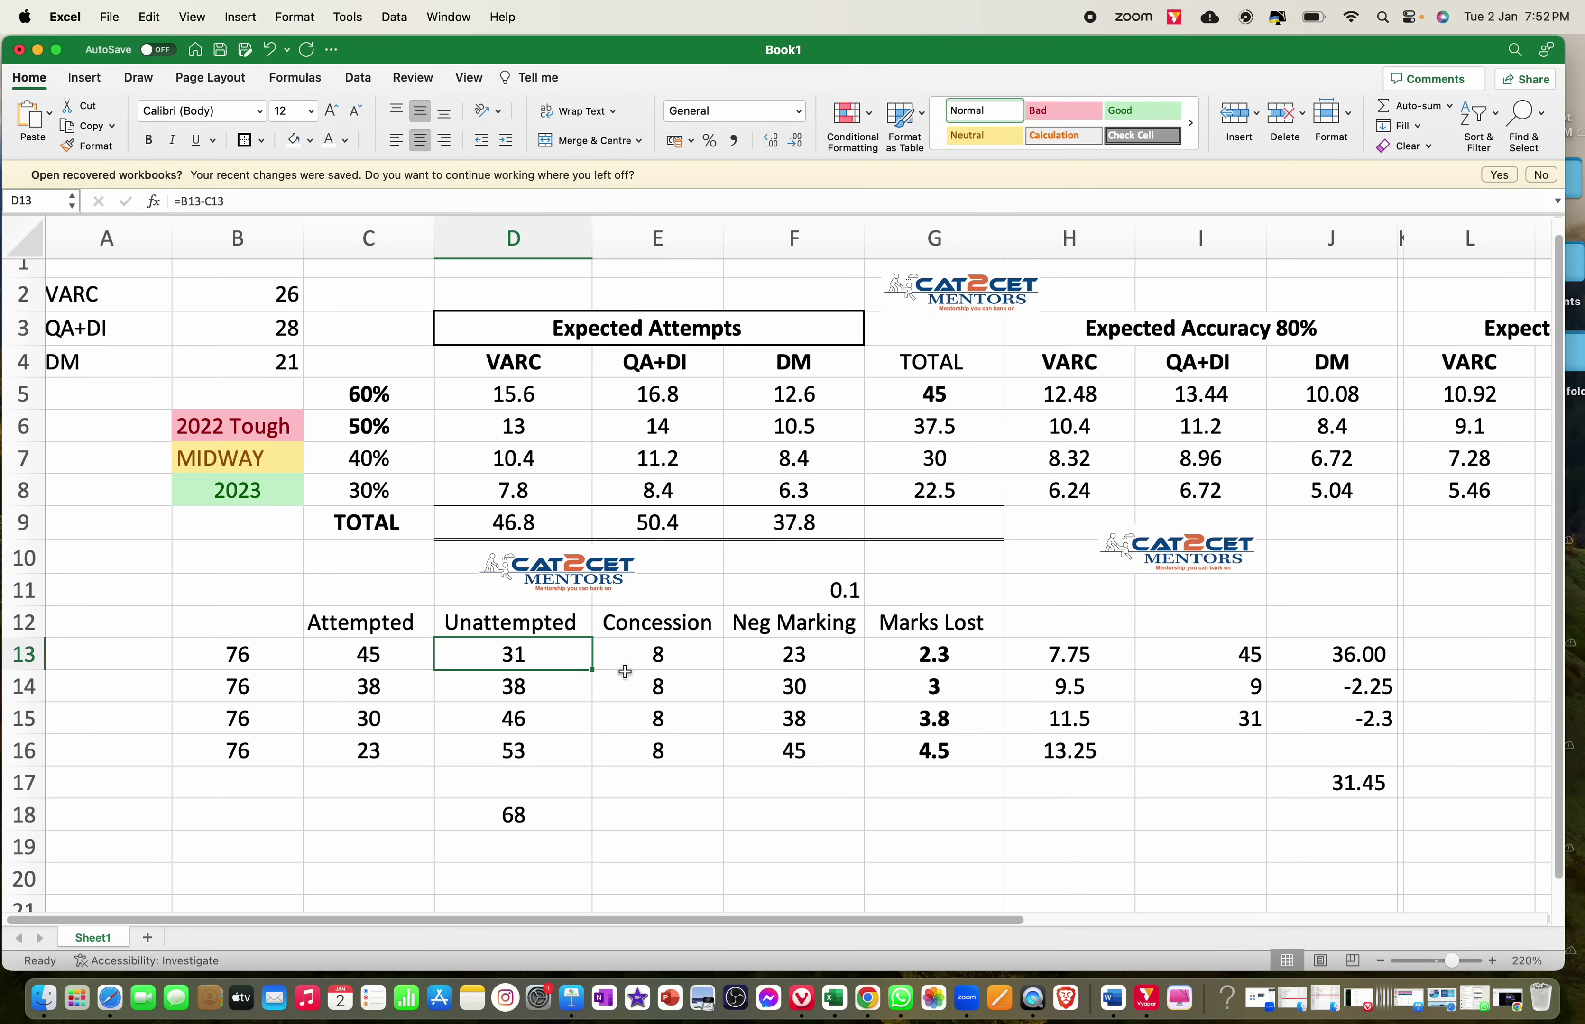
- Inspect the Concession value, the Neg Marking formula in F13 and the Marks Lost cell in row 13
scroll(639, 666, up, 1)
scroll(639, 666, right, 1)
click(651, 665)
double_click(784, 674)
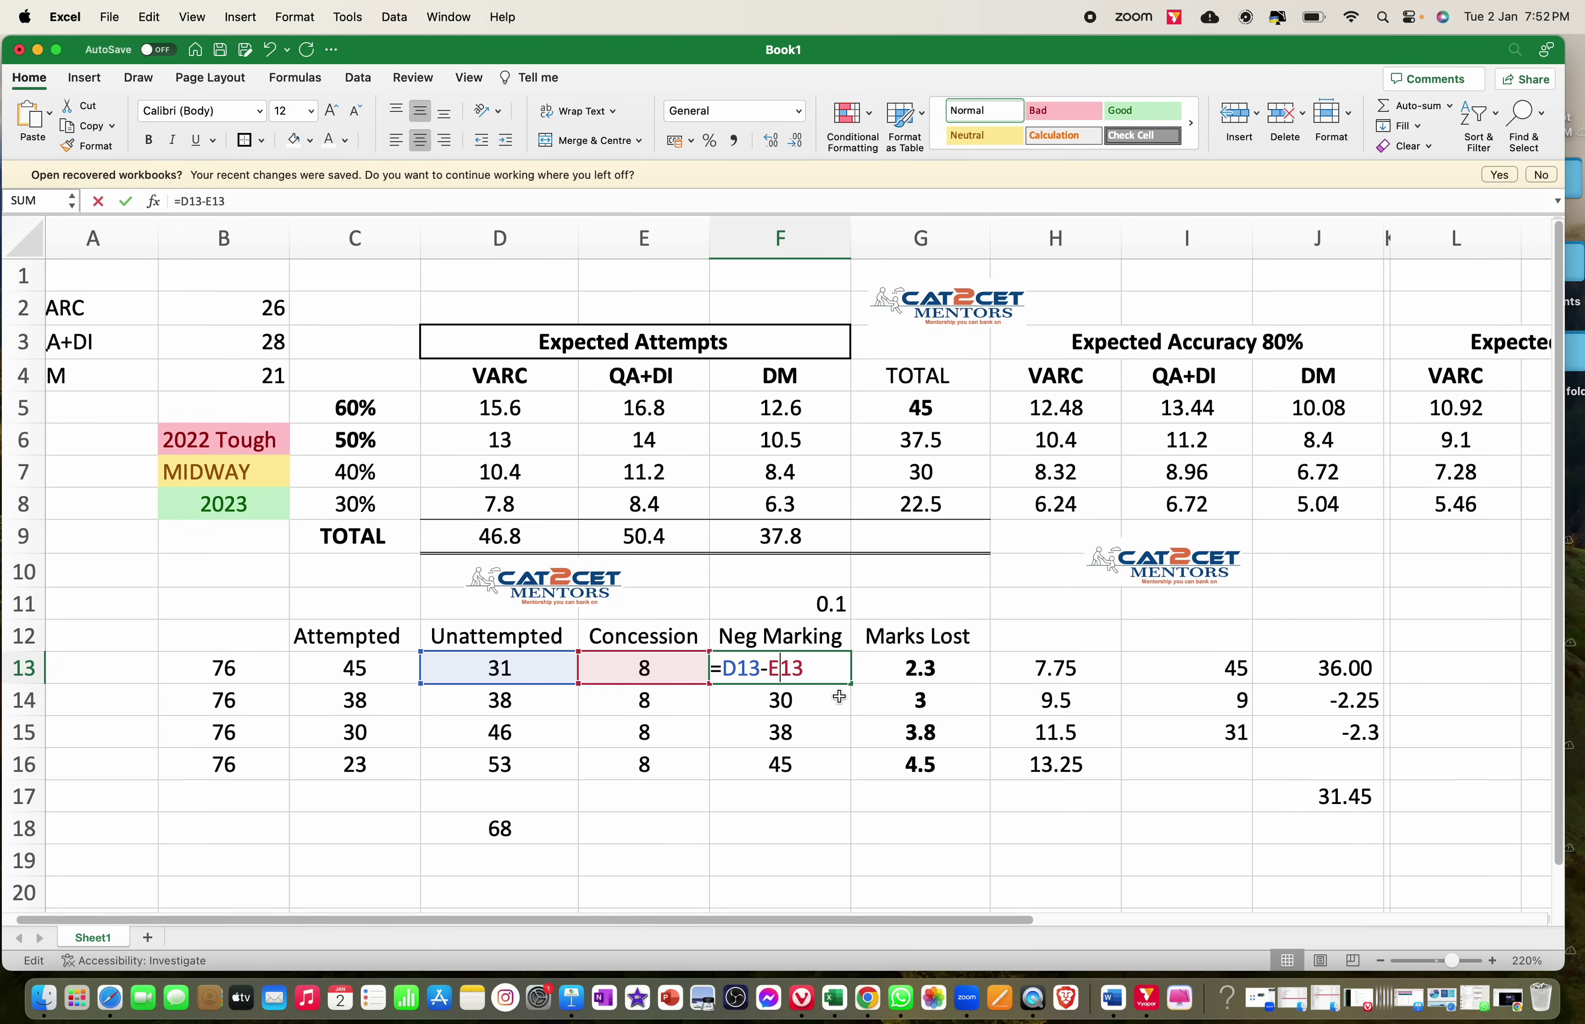
key(Escape)
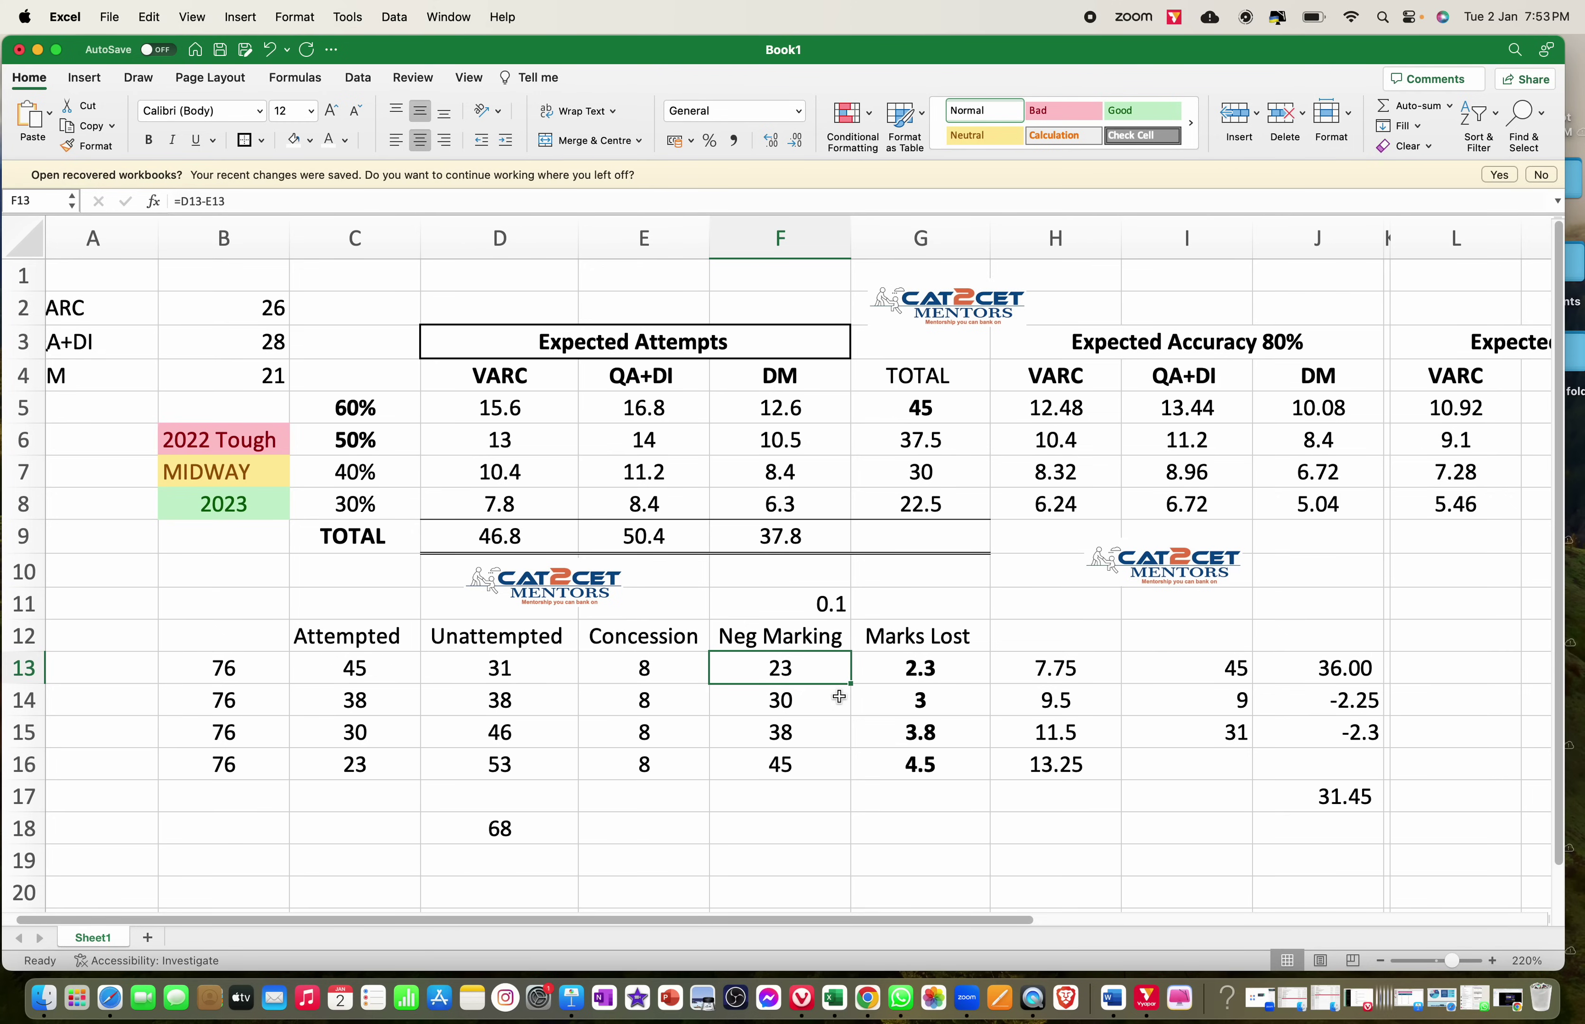
key(Right)
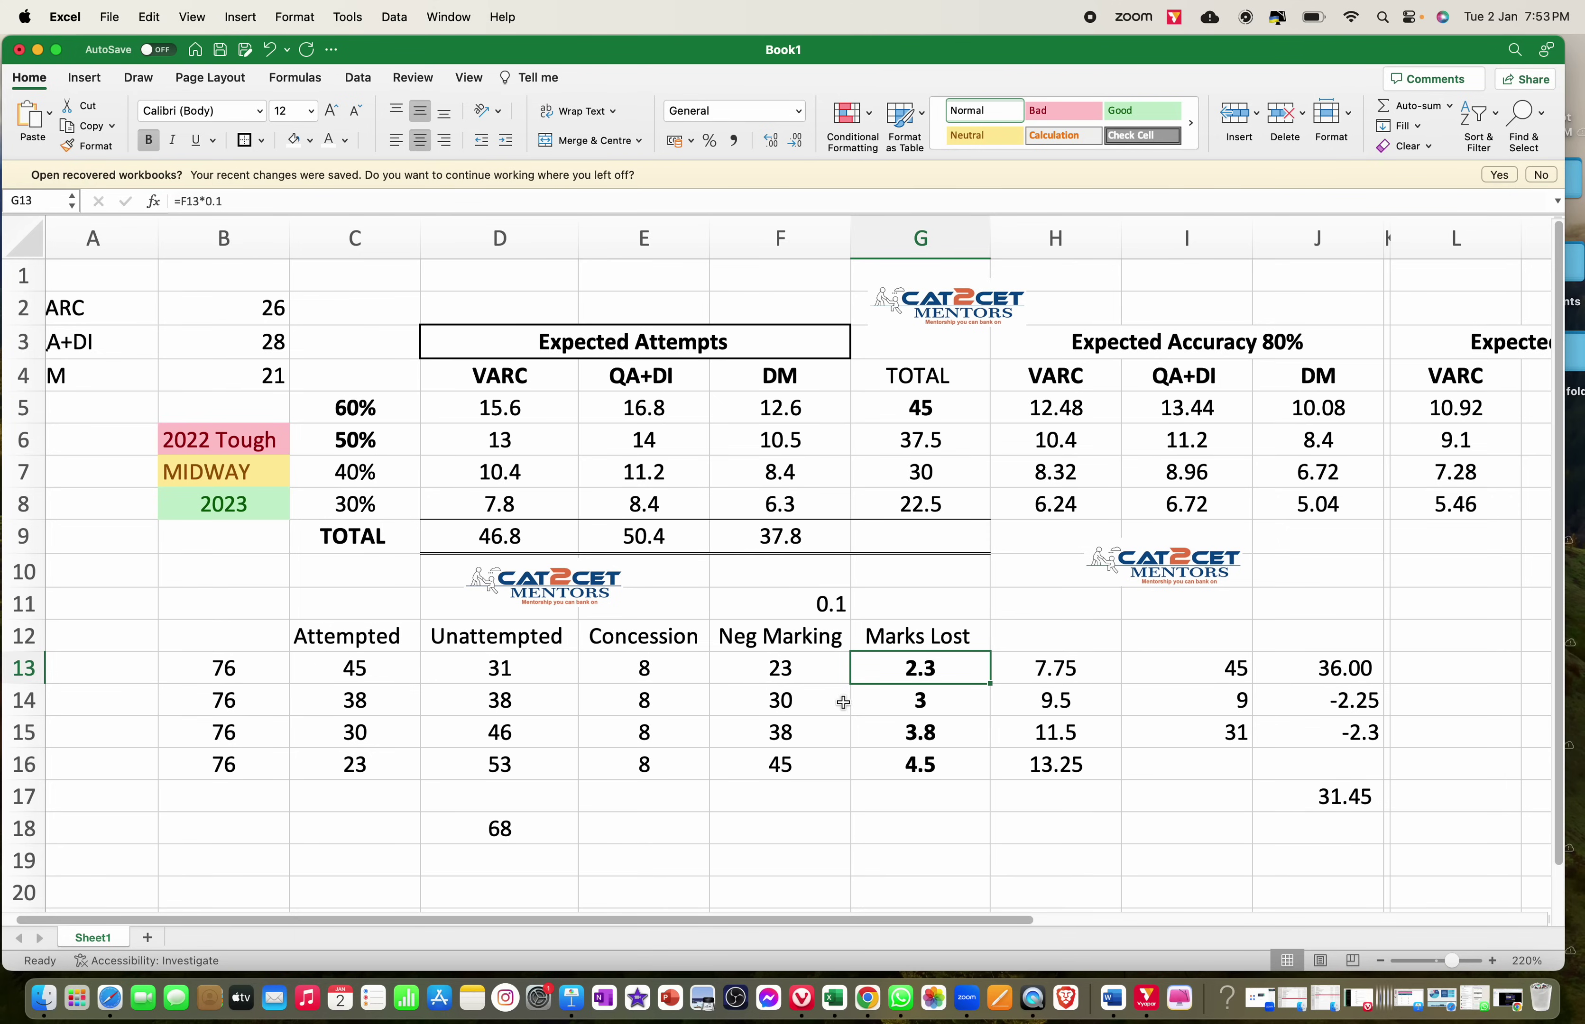
- Examine the attempt and wrong-answer counts in I13 and I14 and their score formulas in J13 and J14
click(1214, 669)
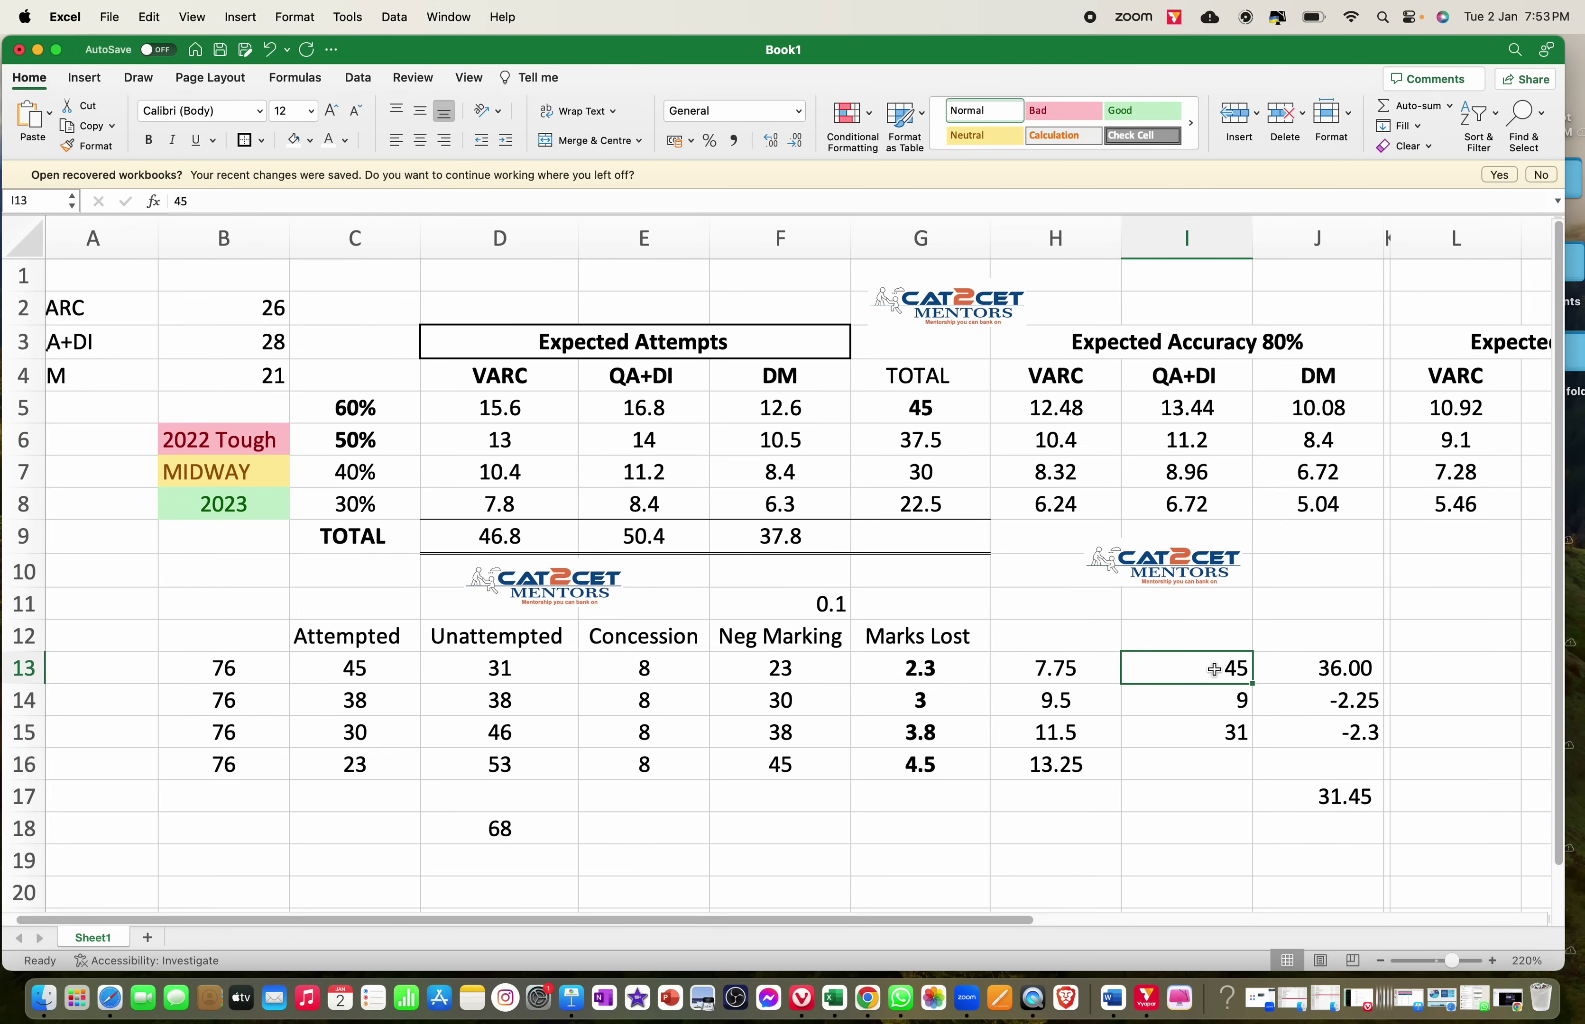
click(1325, 669)
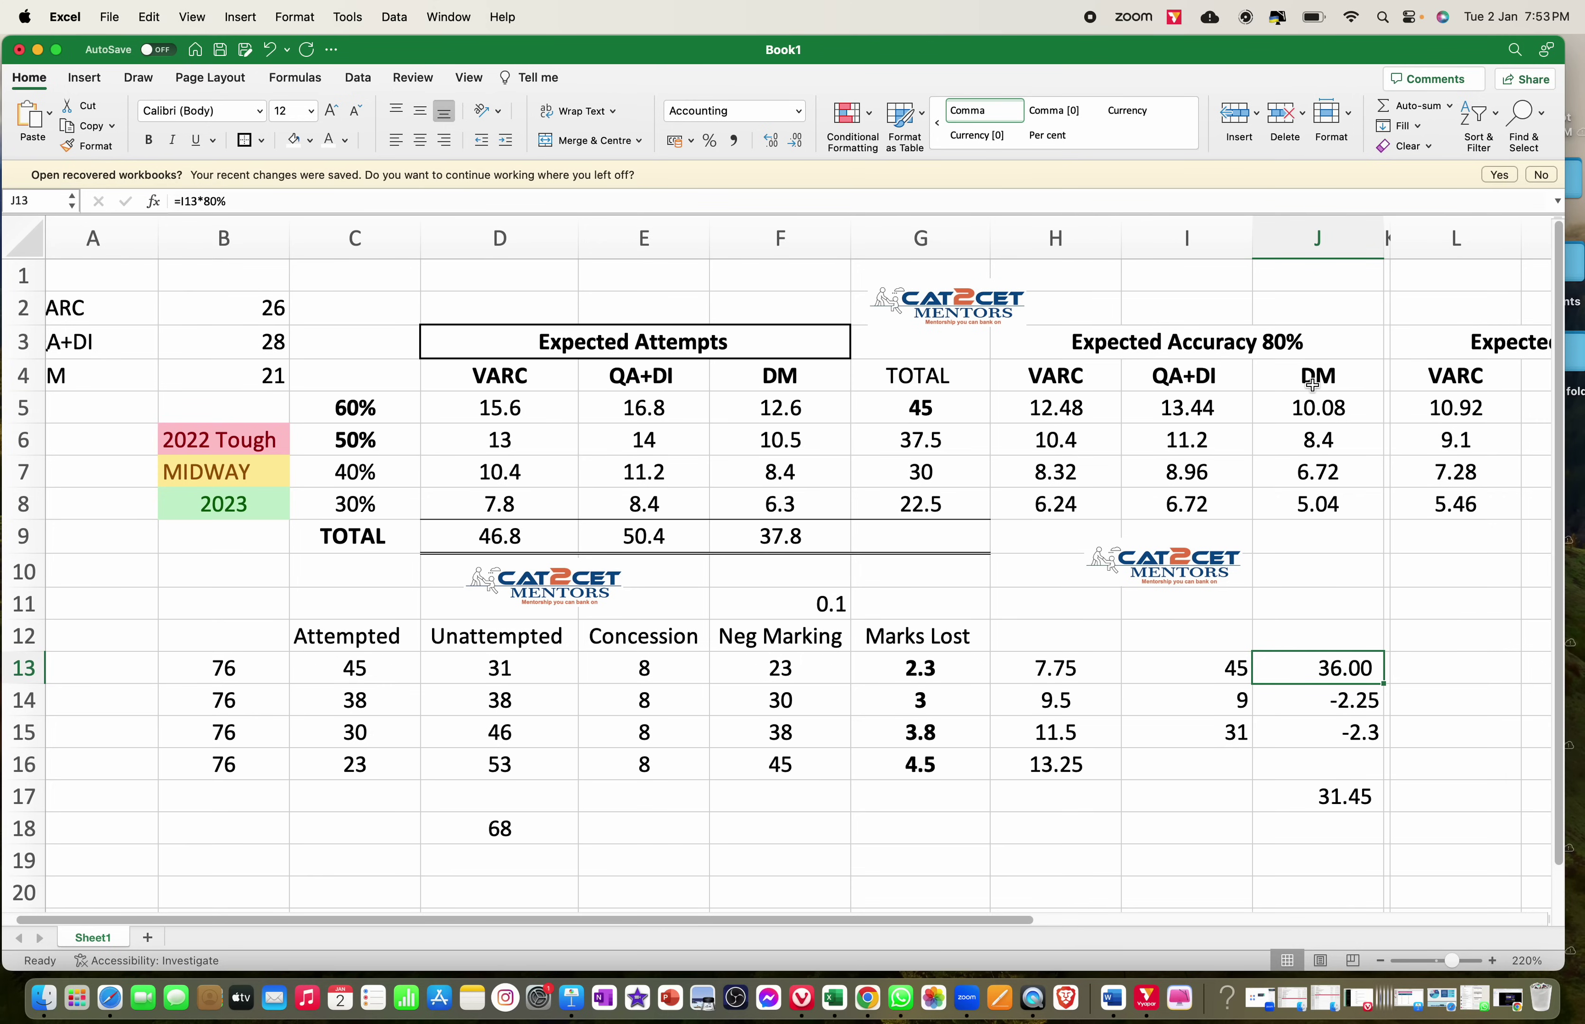
click(1244, 667)
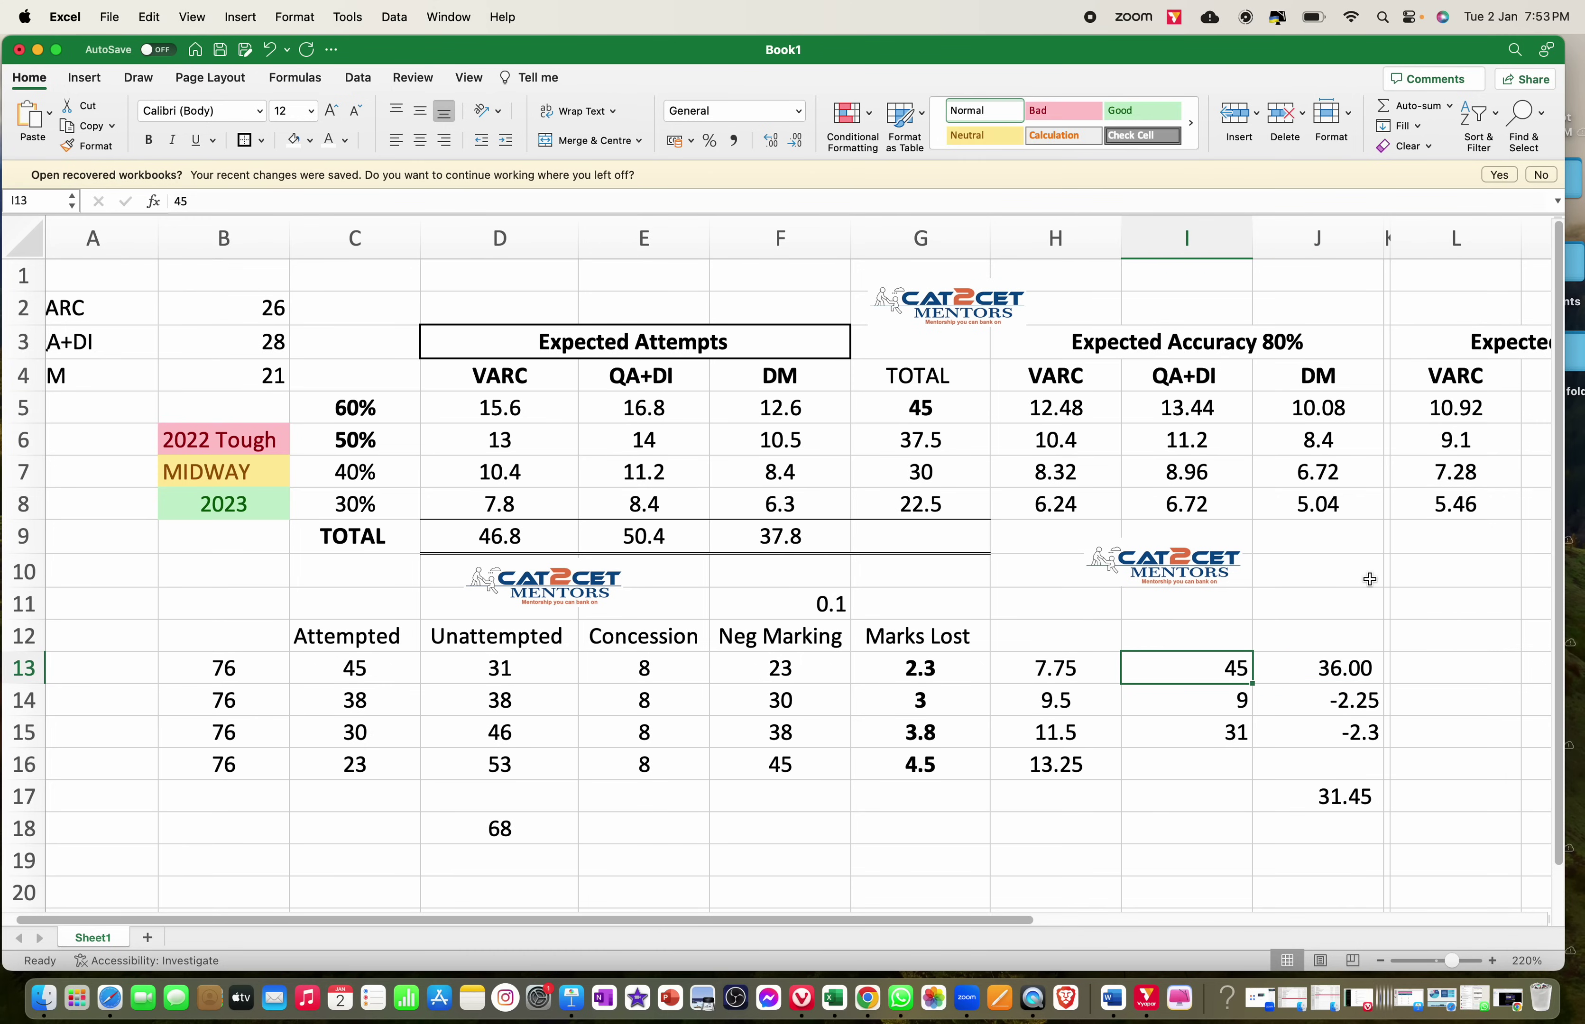
click(1236, 704)
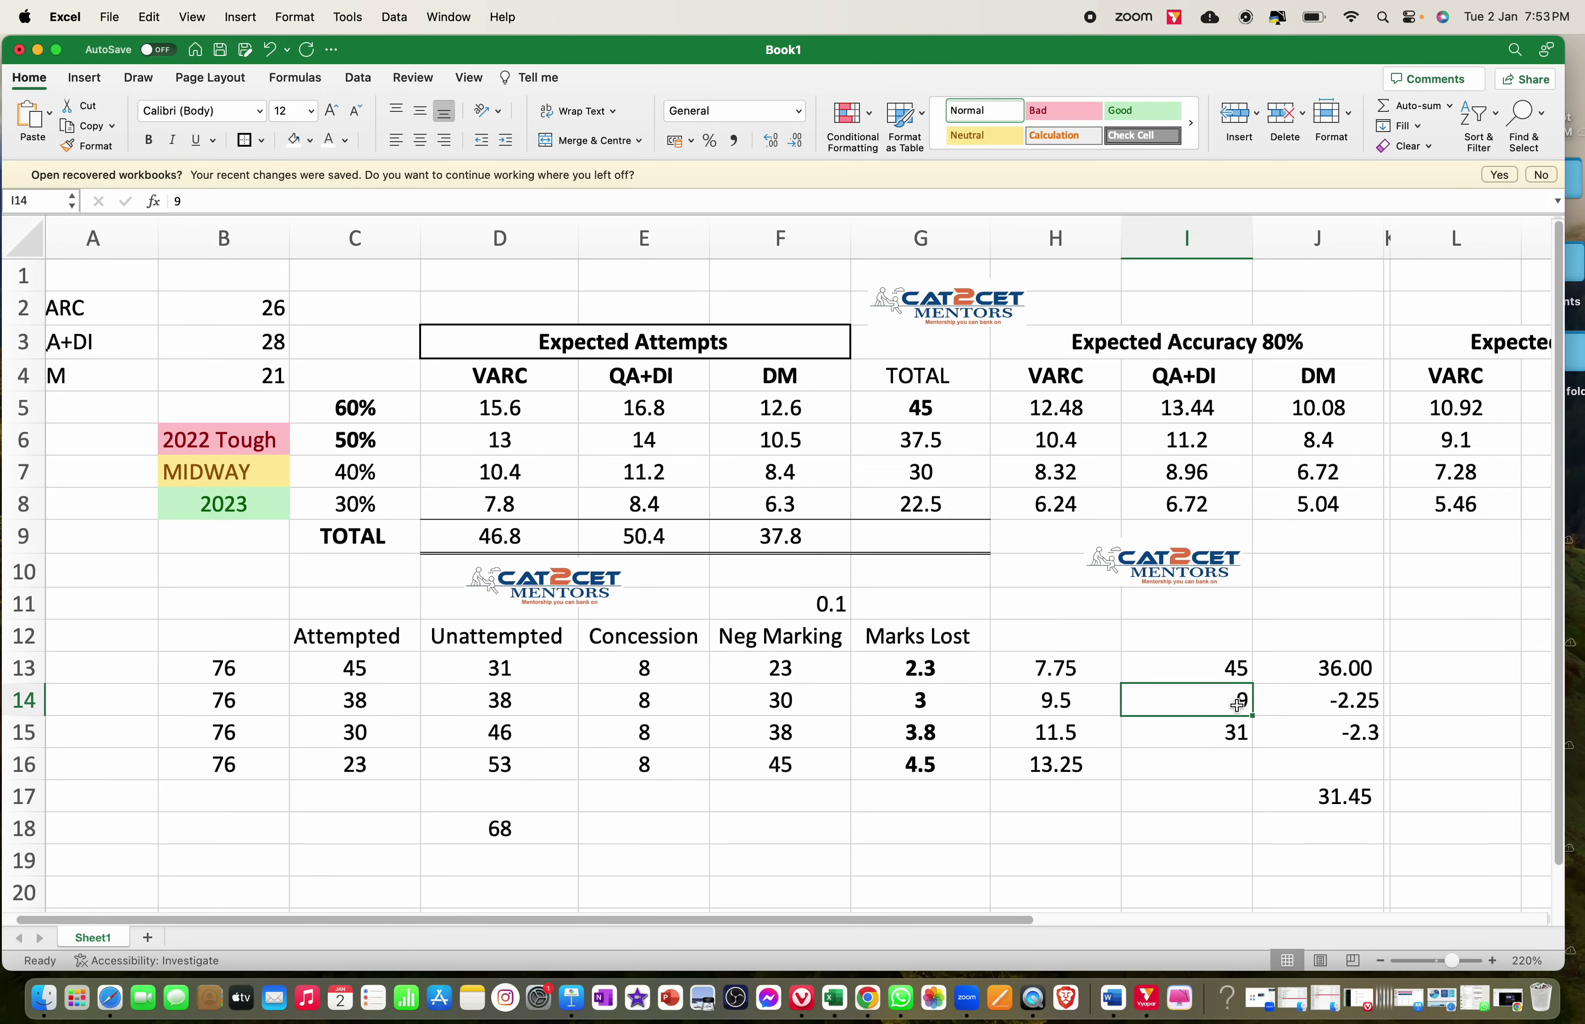
click(1345, 705)
double_click(1345, 705)
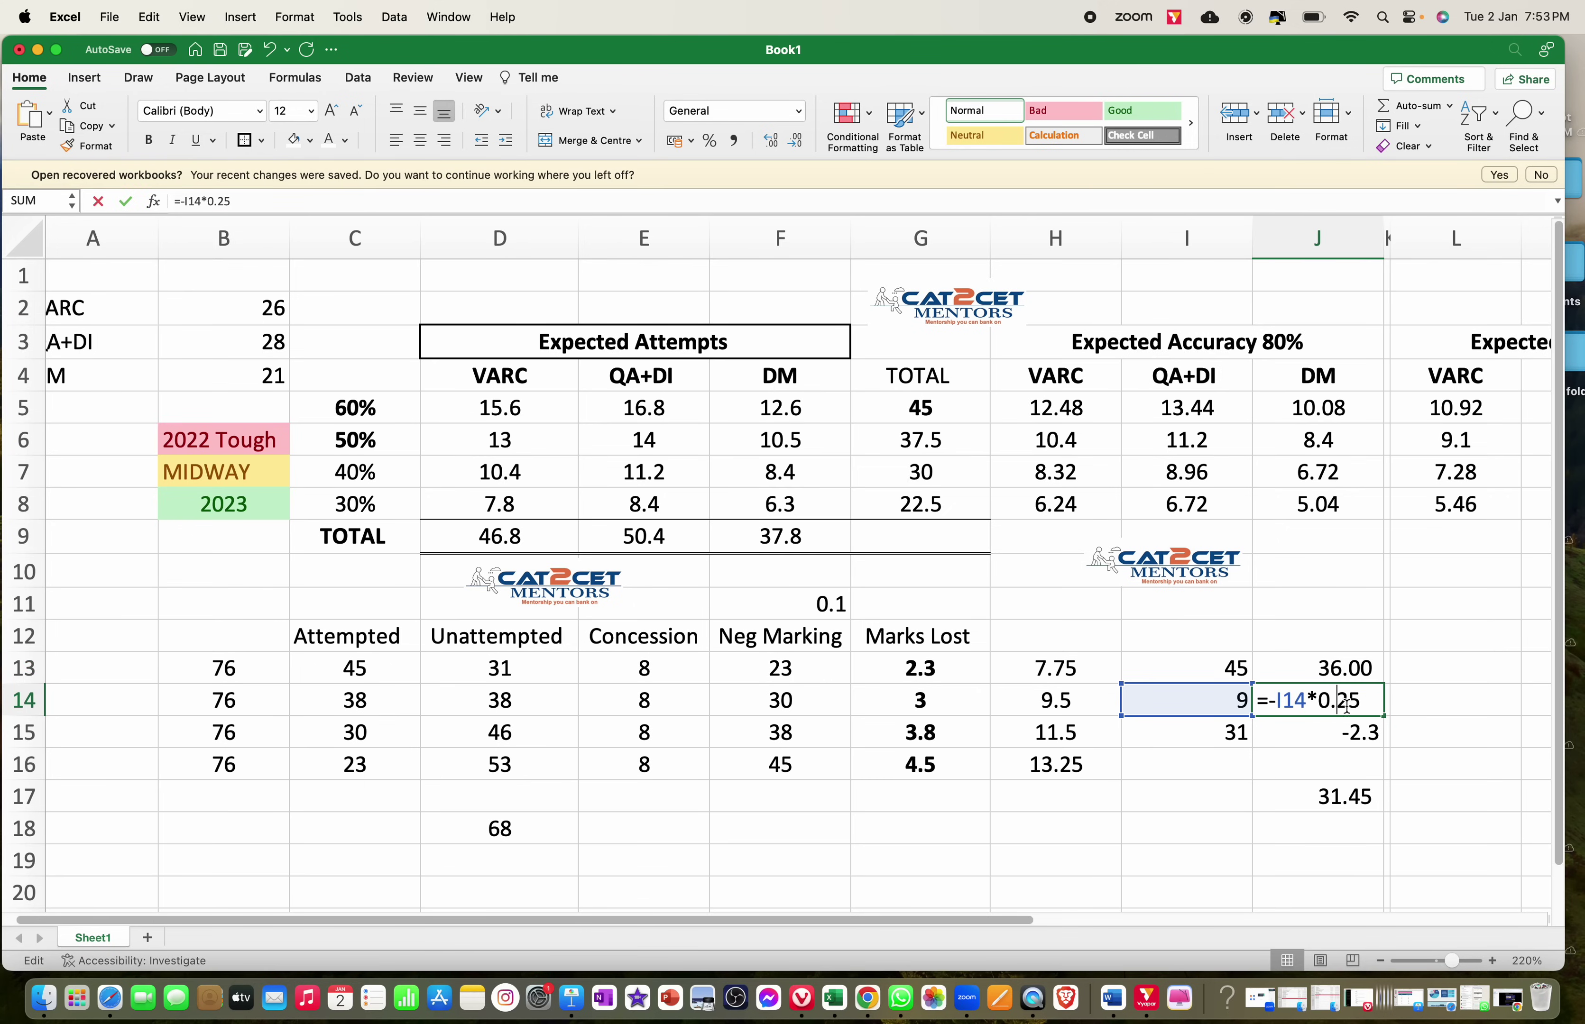
key(Escape)
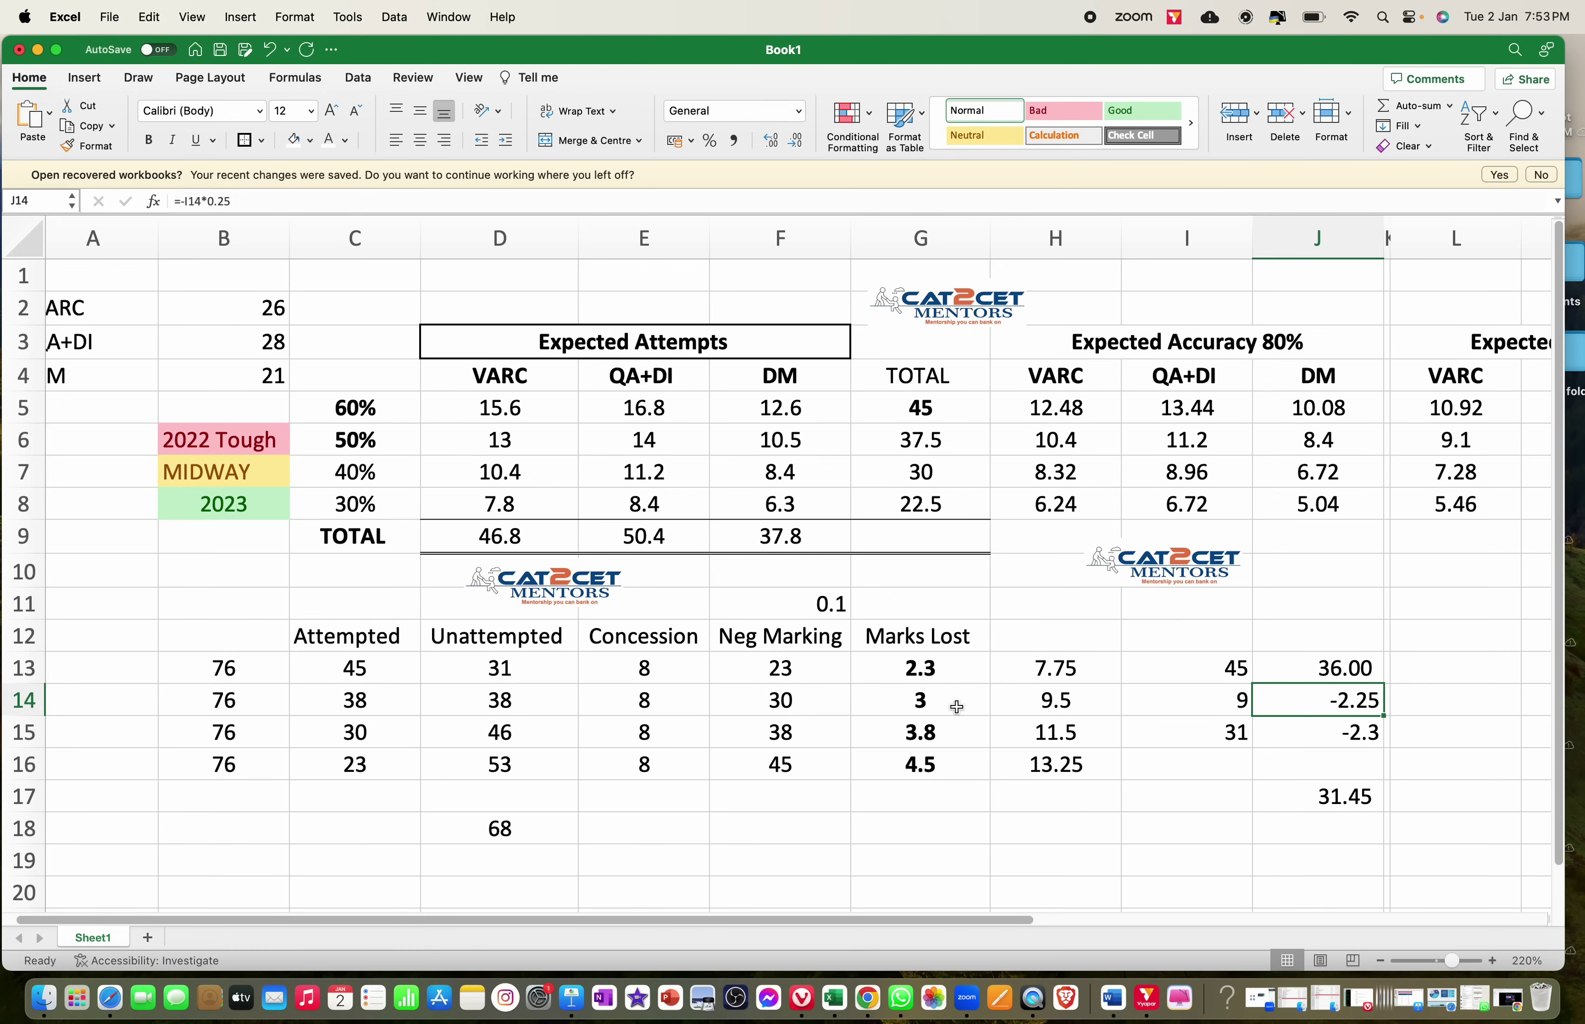
- Compare row 13's Unattempted and Marks Lost with J15, and check the combined deductions by selecting J14 to J15
click(504, 671)
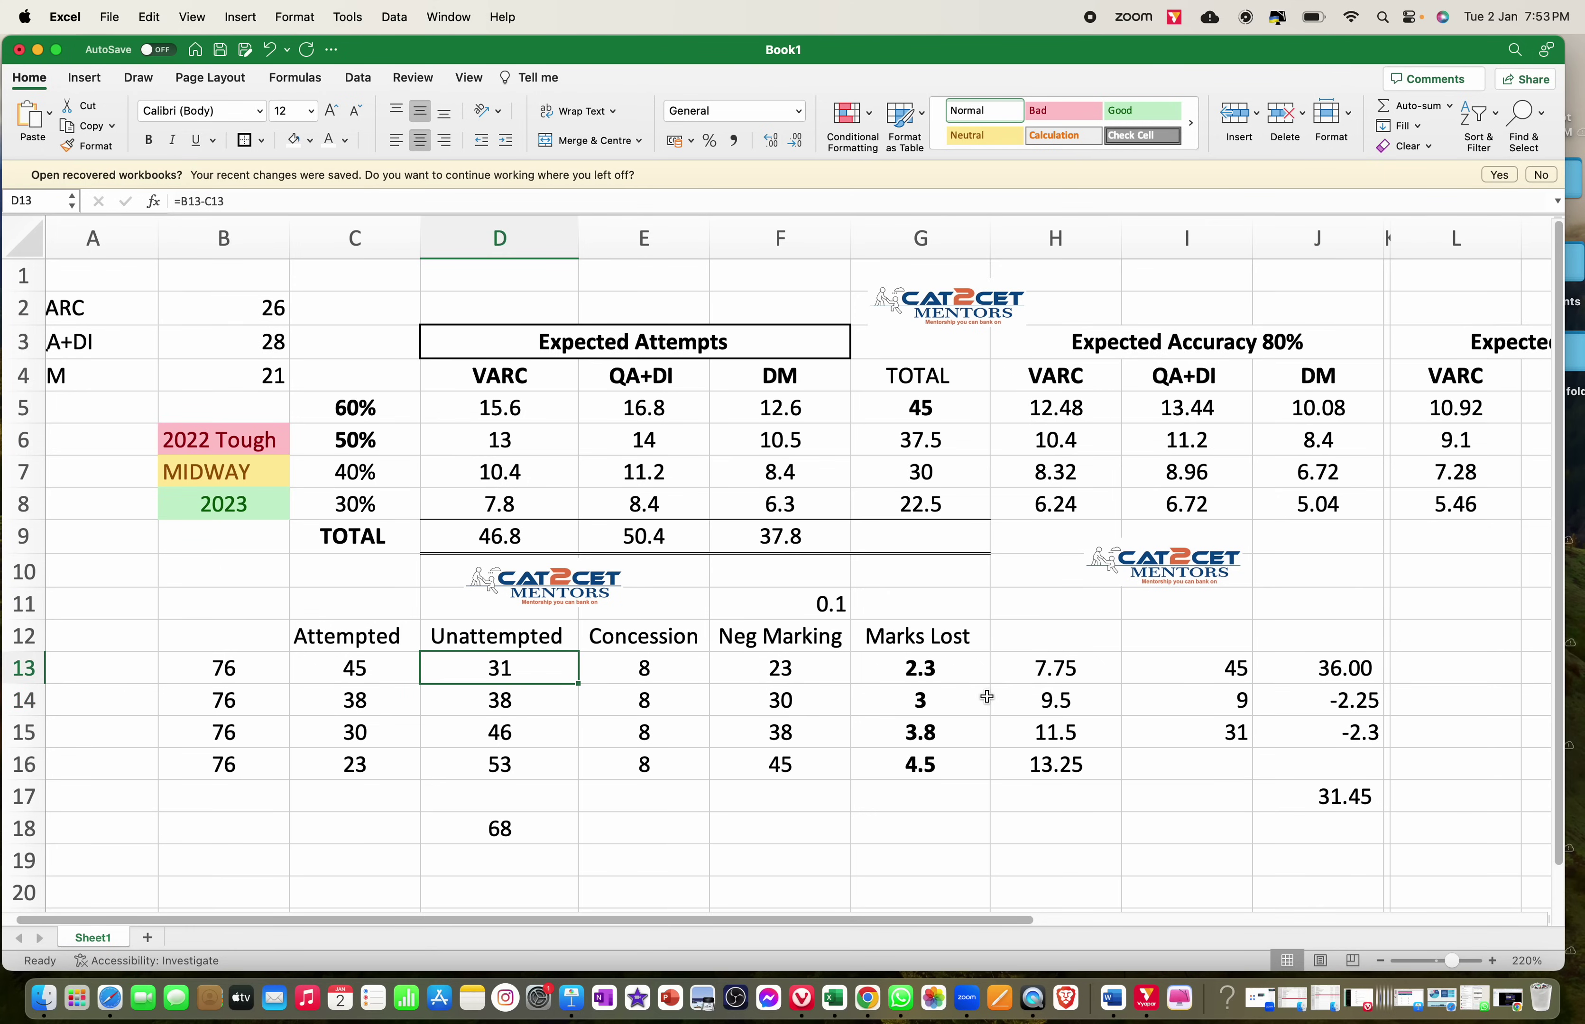
click(941, 670)
click(1279, 726)
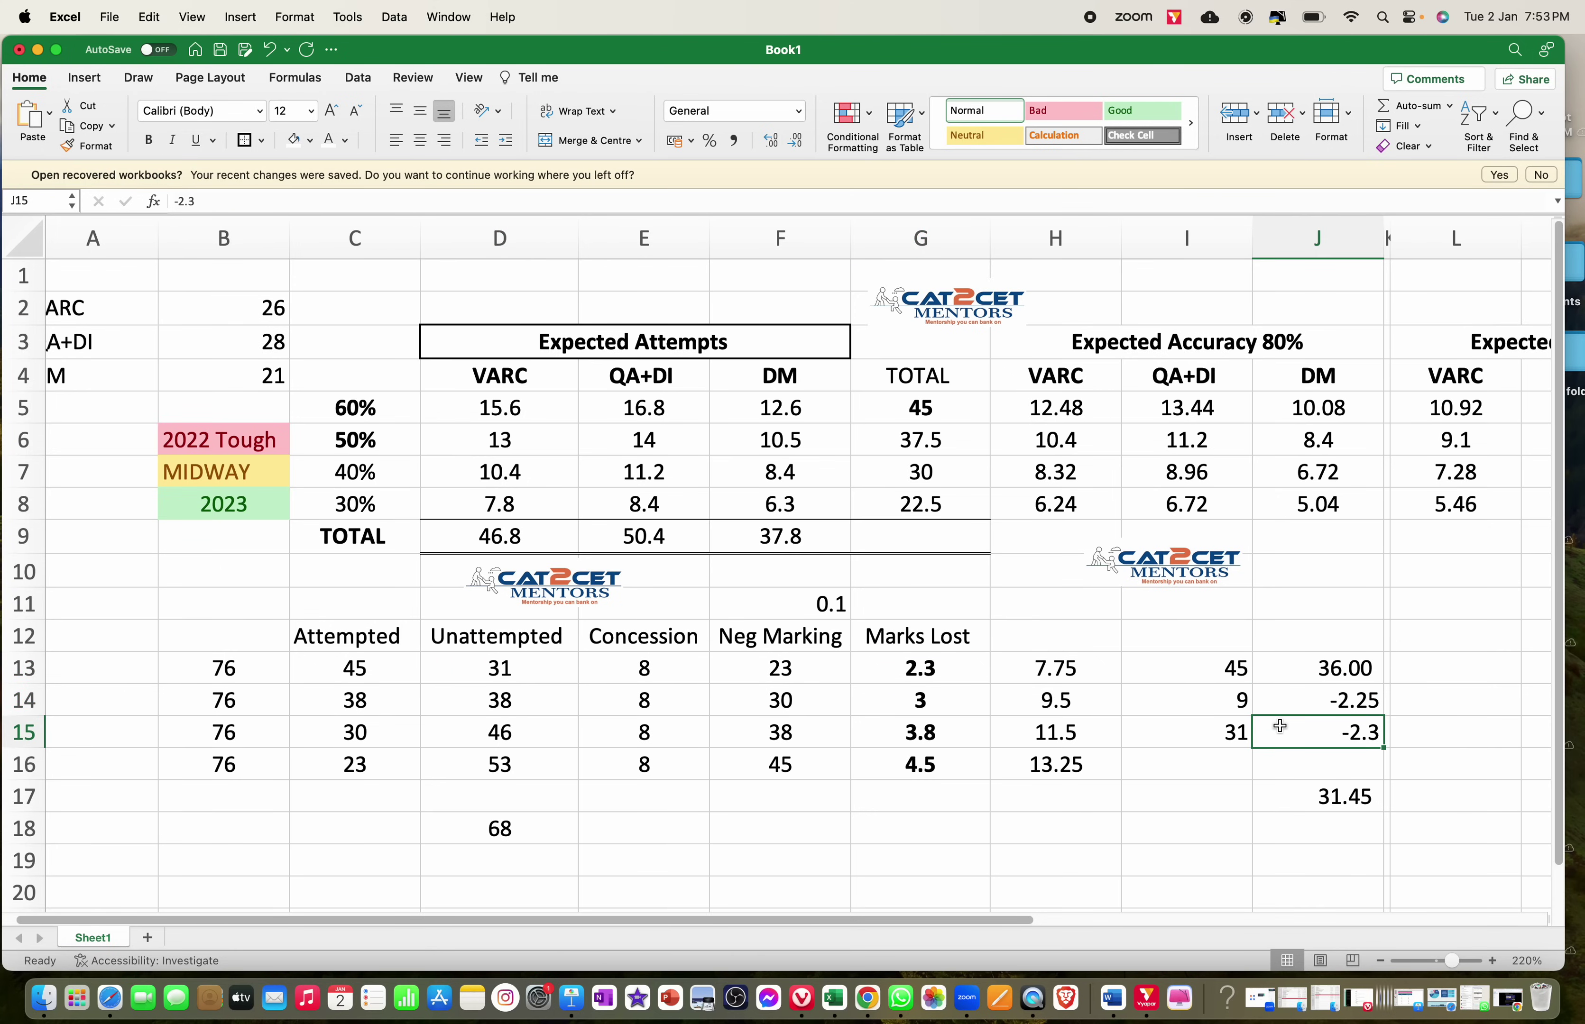
click(1341, 667)
drag(1330, 698, 1338, 730)
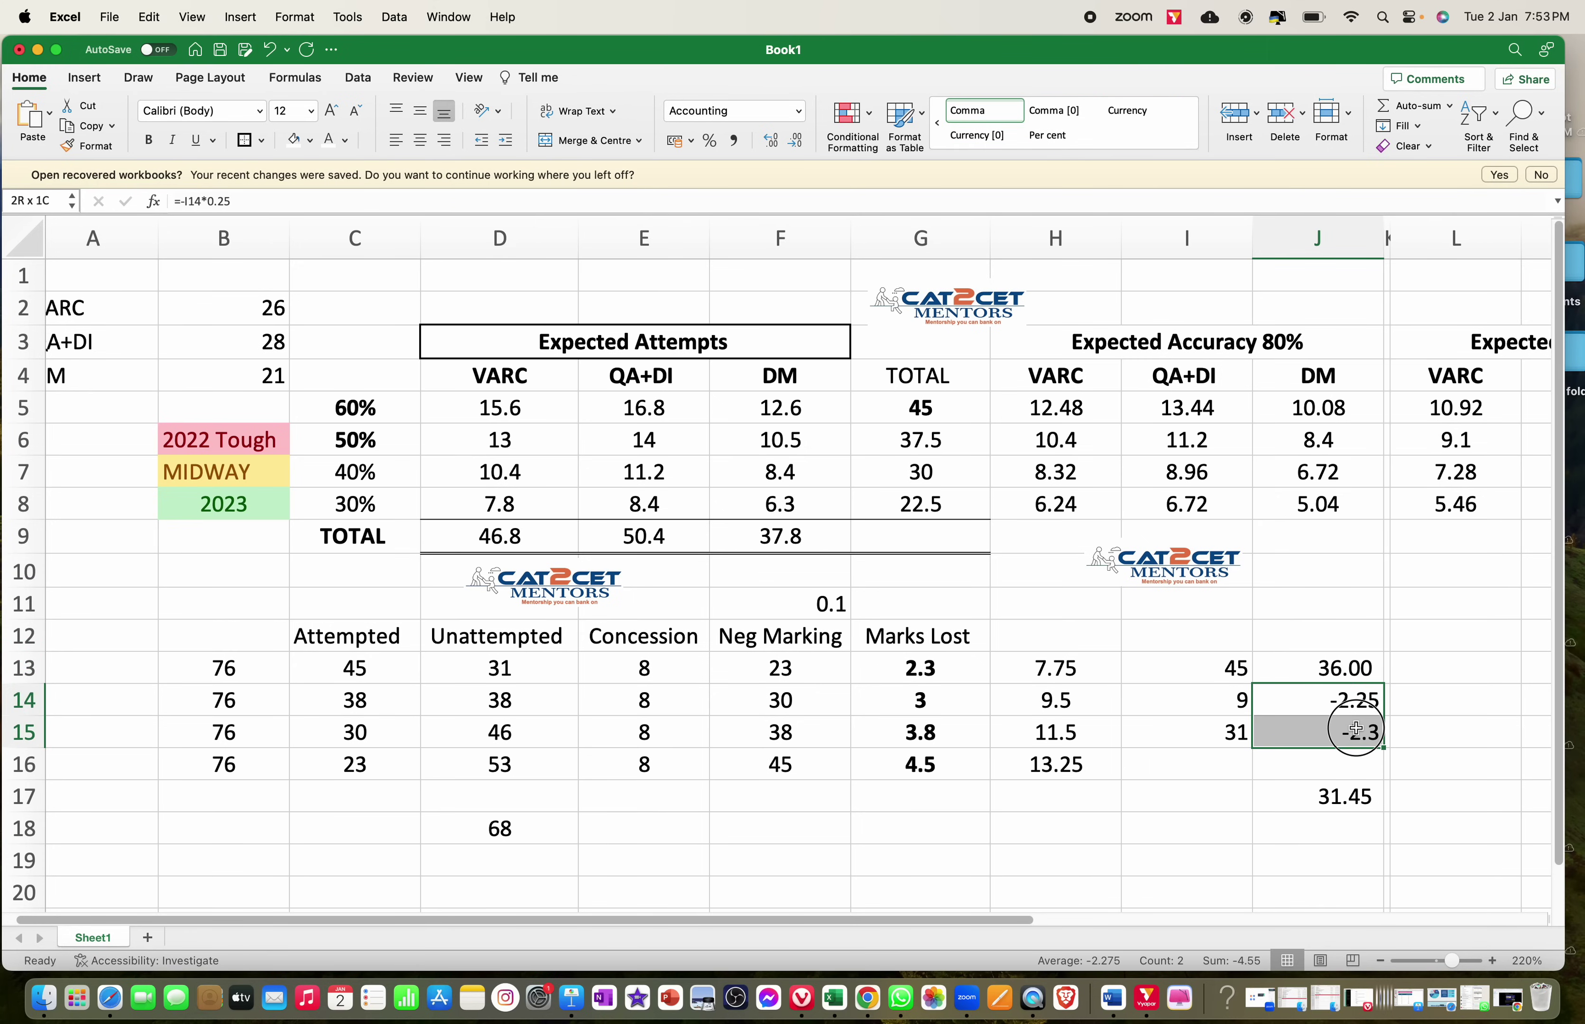
- Inspect the formula behind the final score total in J17
double_click(1342, 802)
key(Escape)
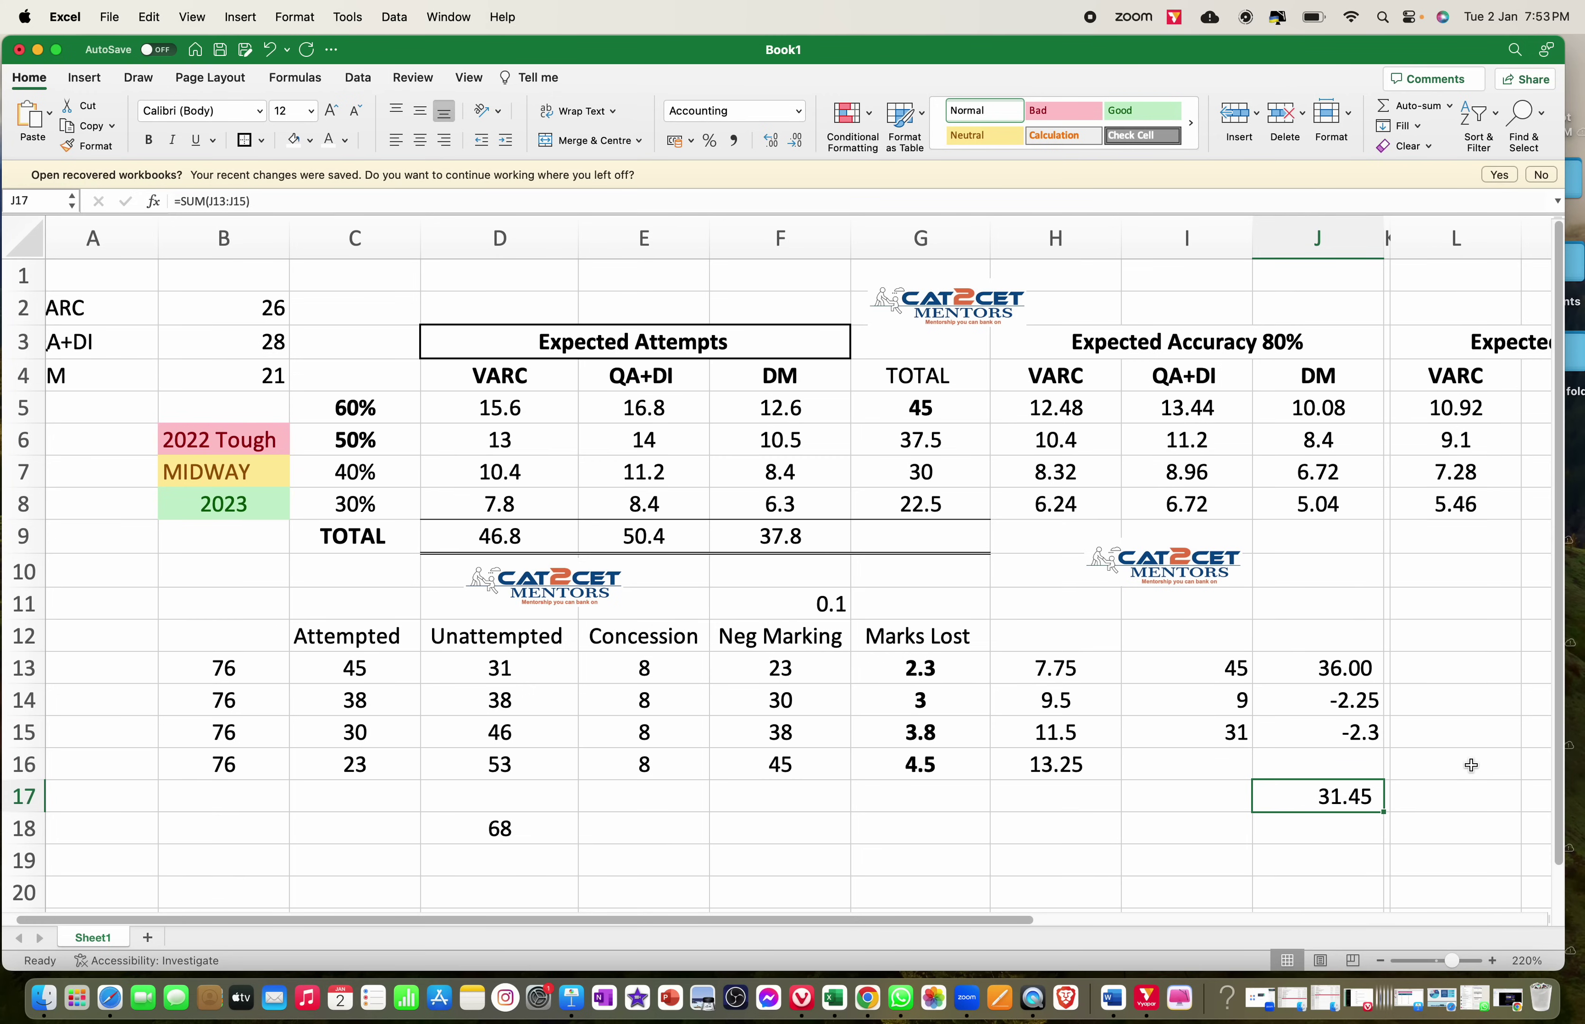
scroll(1199, 766, left, 2)
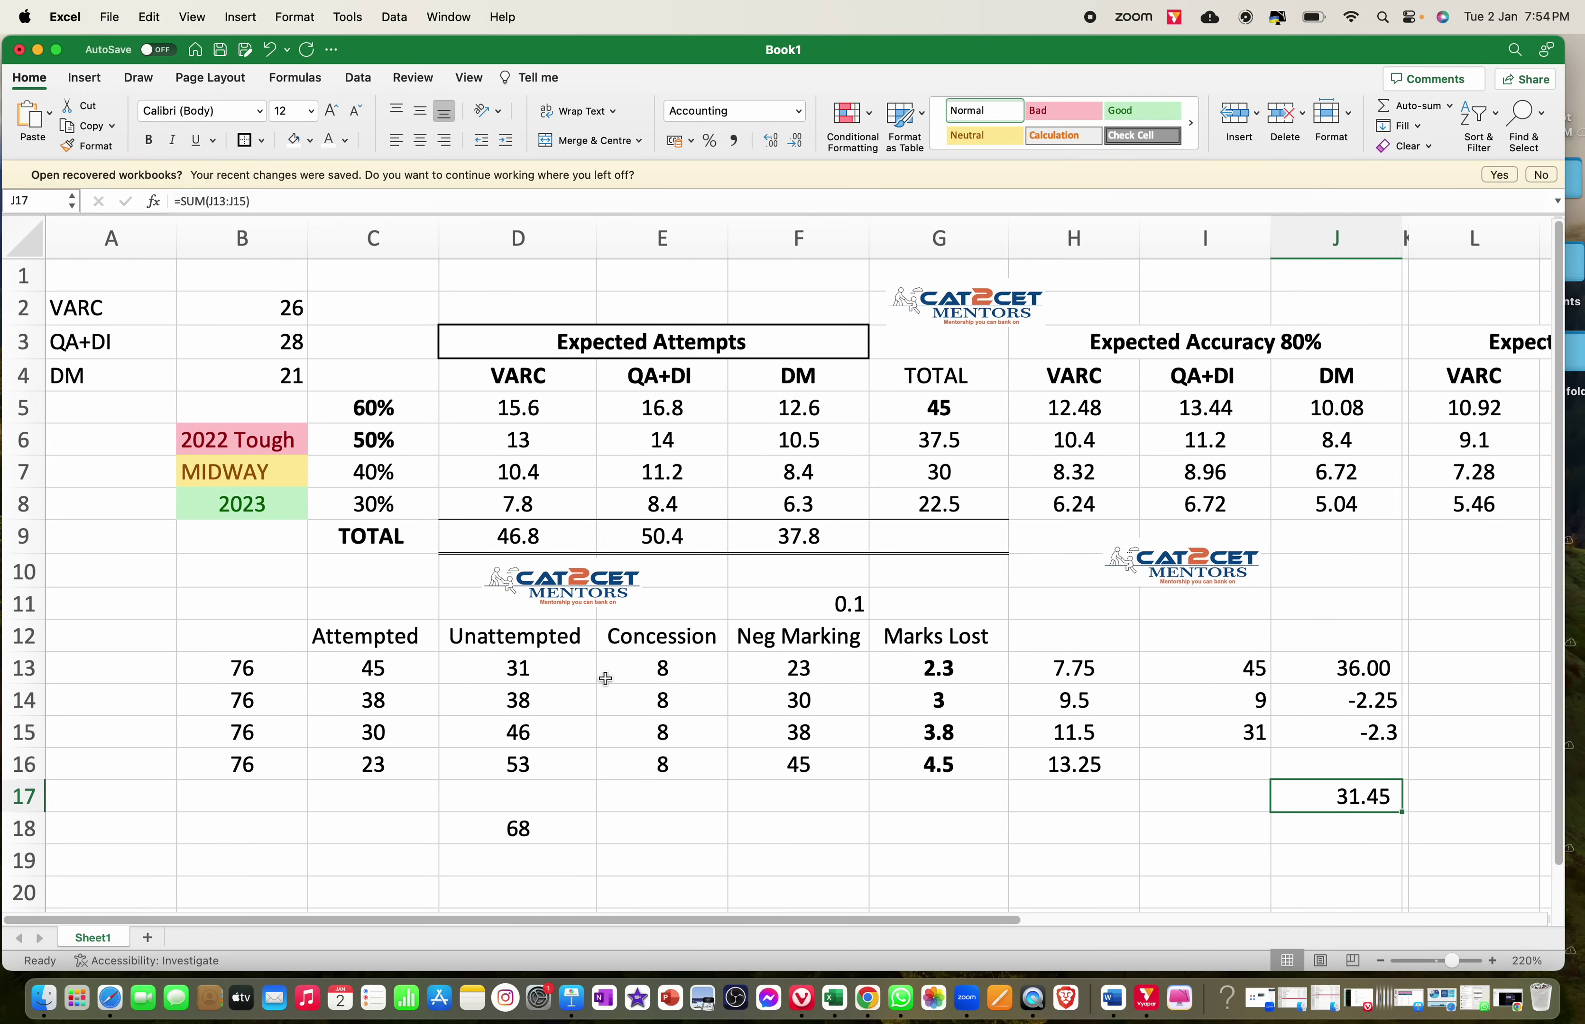
- Enter the label FOMO in B11, above the column of question totals
click(537, 668)
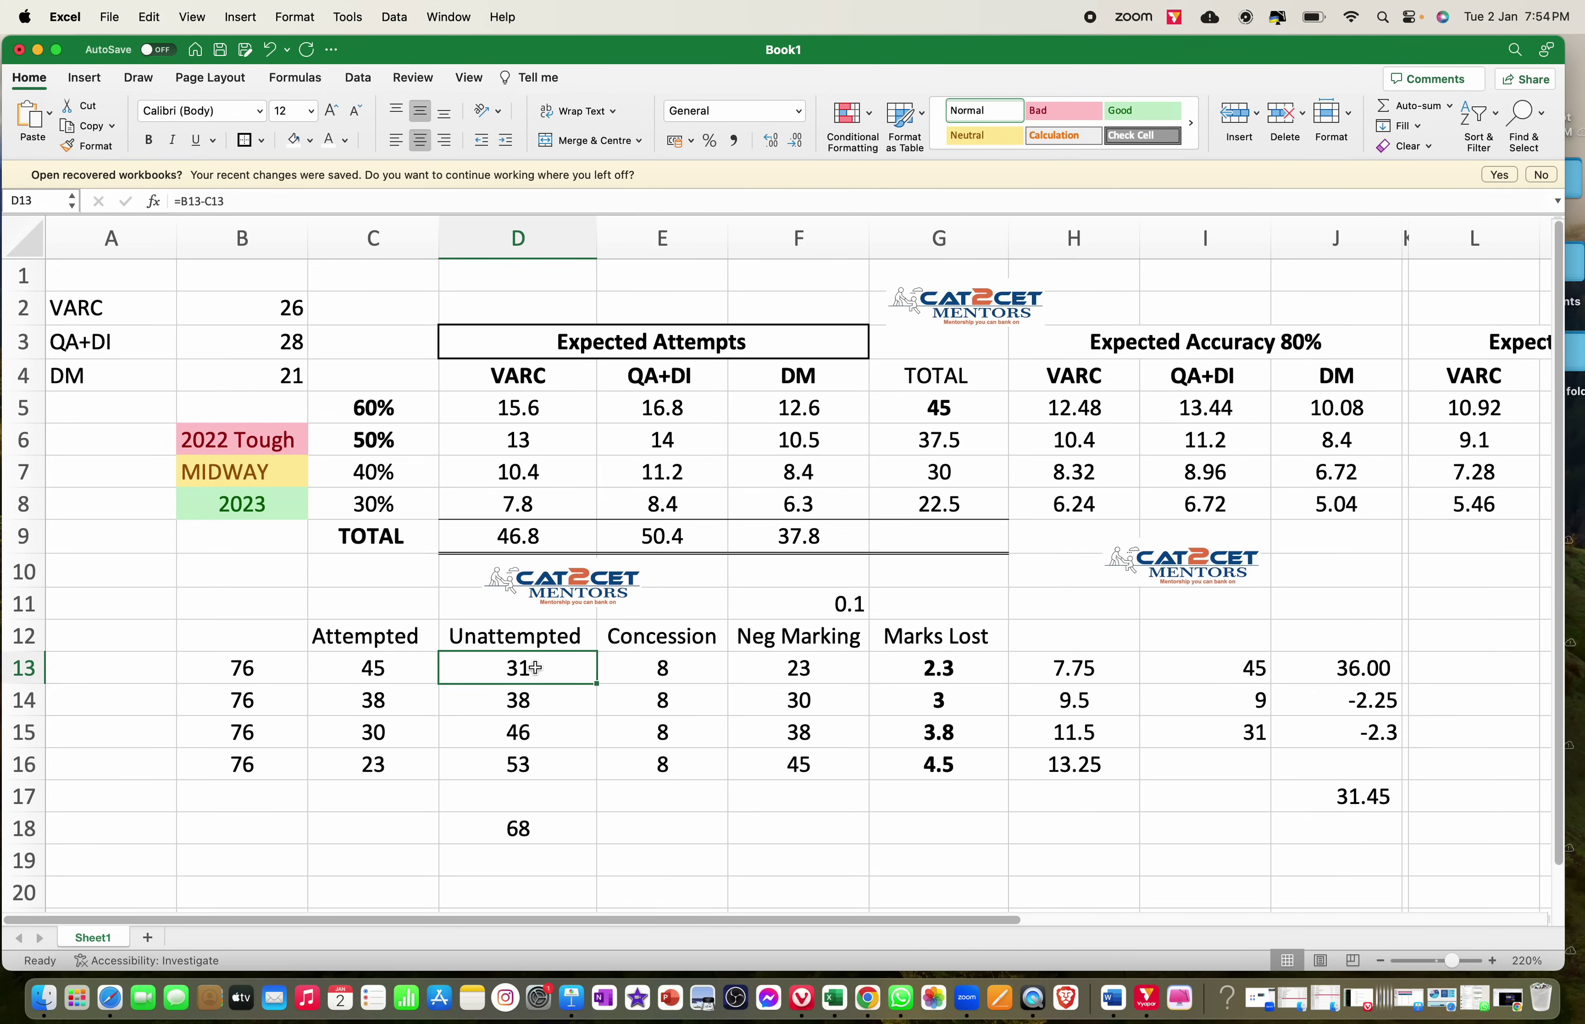
key(Left)
key(Left)
key(Up)
key(Up)
key(Up)
key(Down)
text(F)
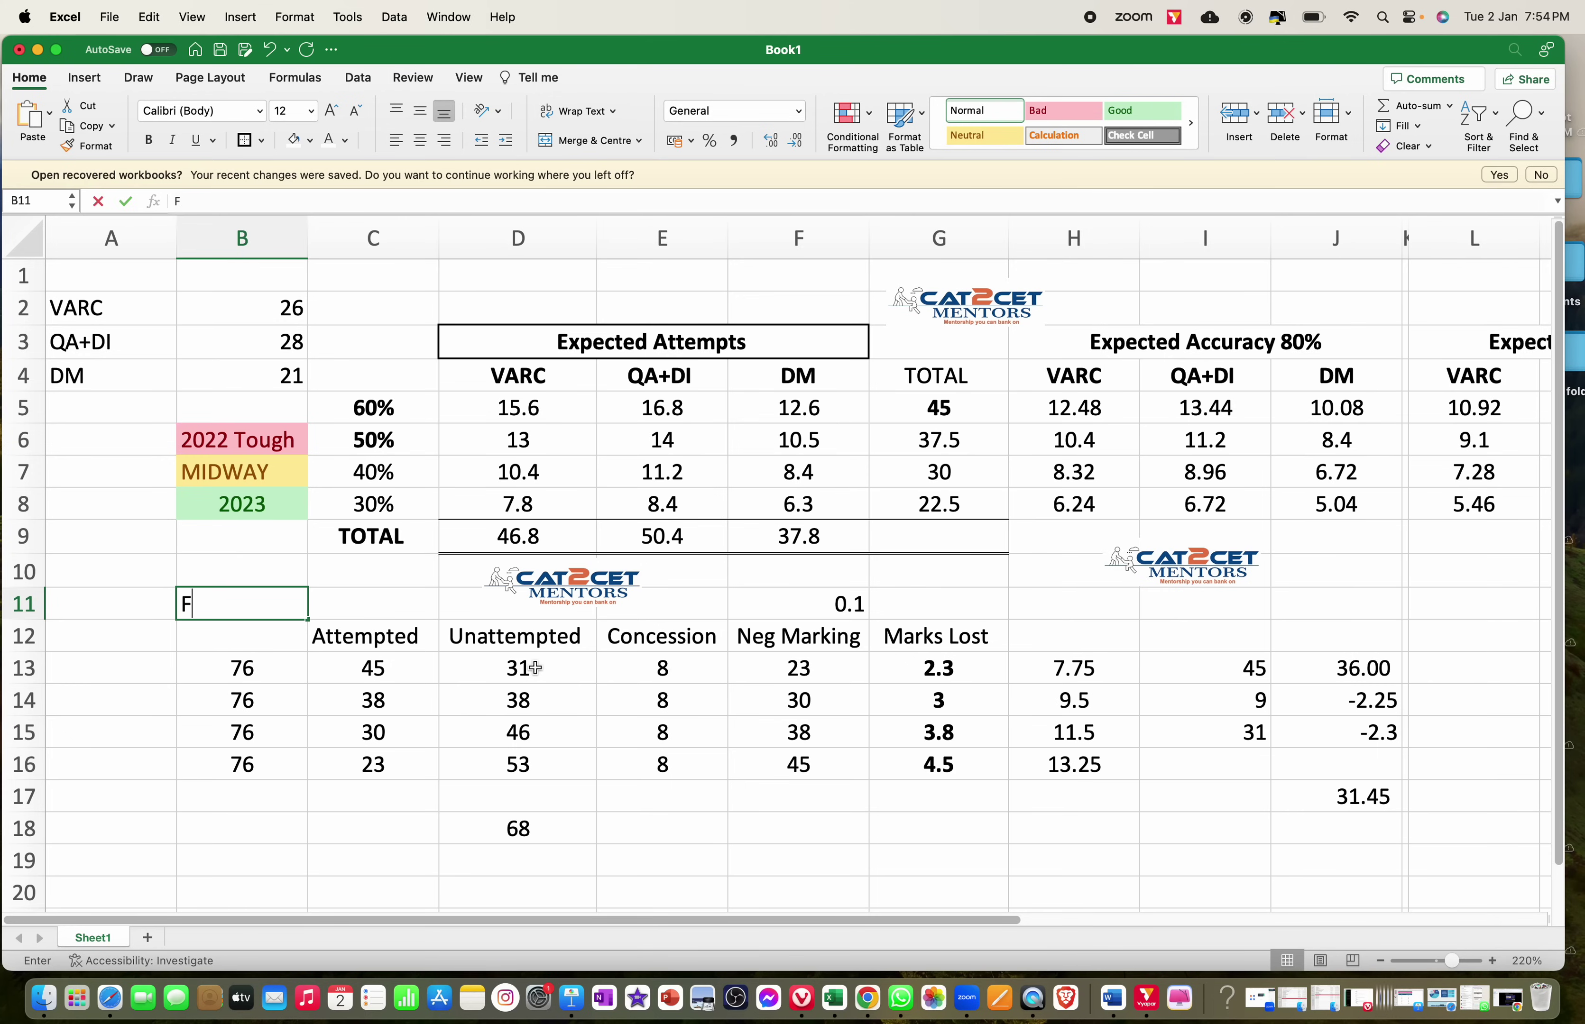
text(OMO)
key(Return)
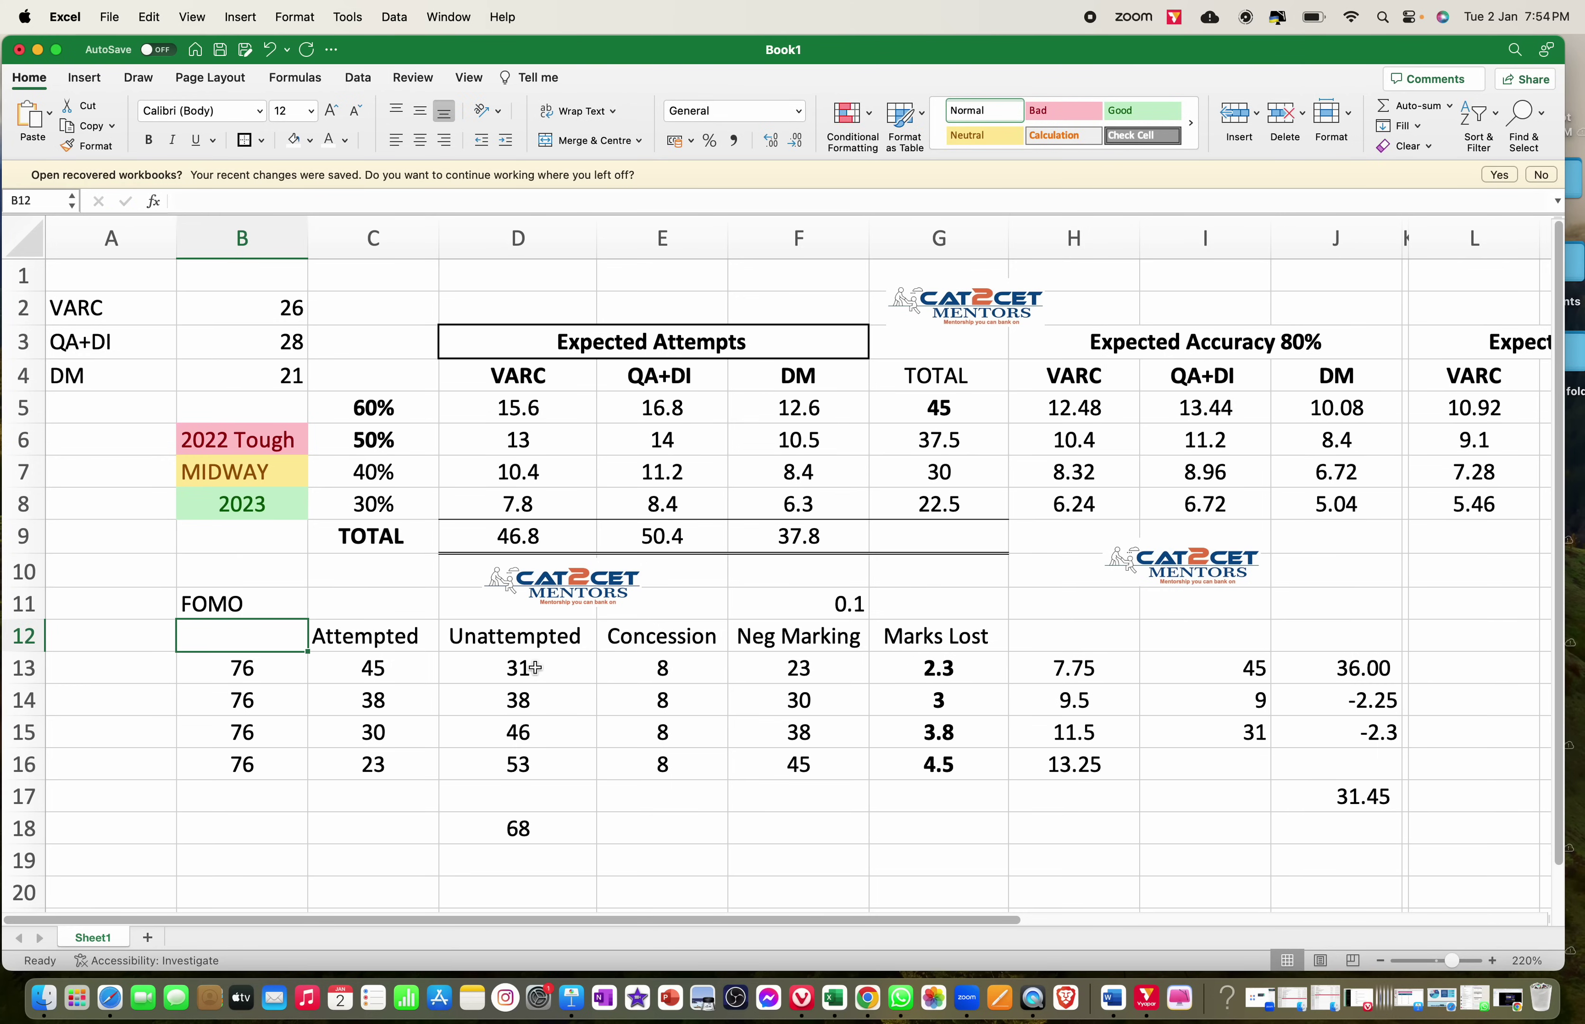
- Calculate the penalty for 15 wrong answers in F18 with the formula =15*.25
click(535, 668)
key(Left)
key(Down)
key(Down)
key(Down)
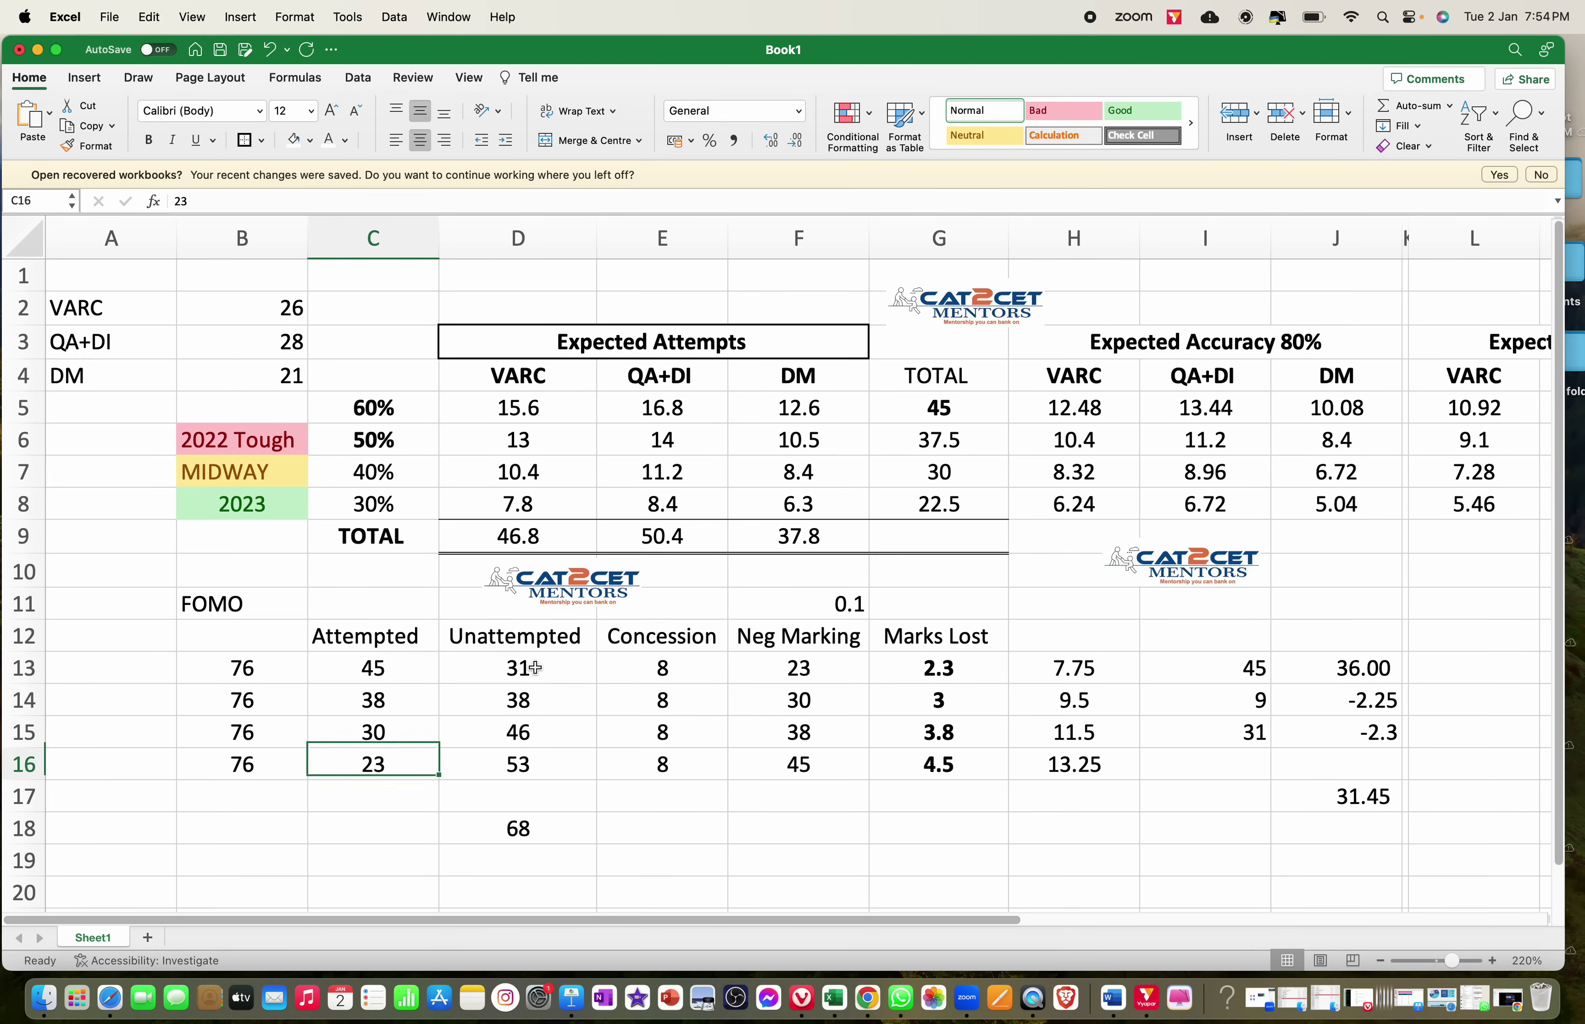
key(Down)
key(Down)
key(Right)
key(Right)
key(Right)
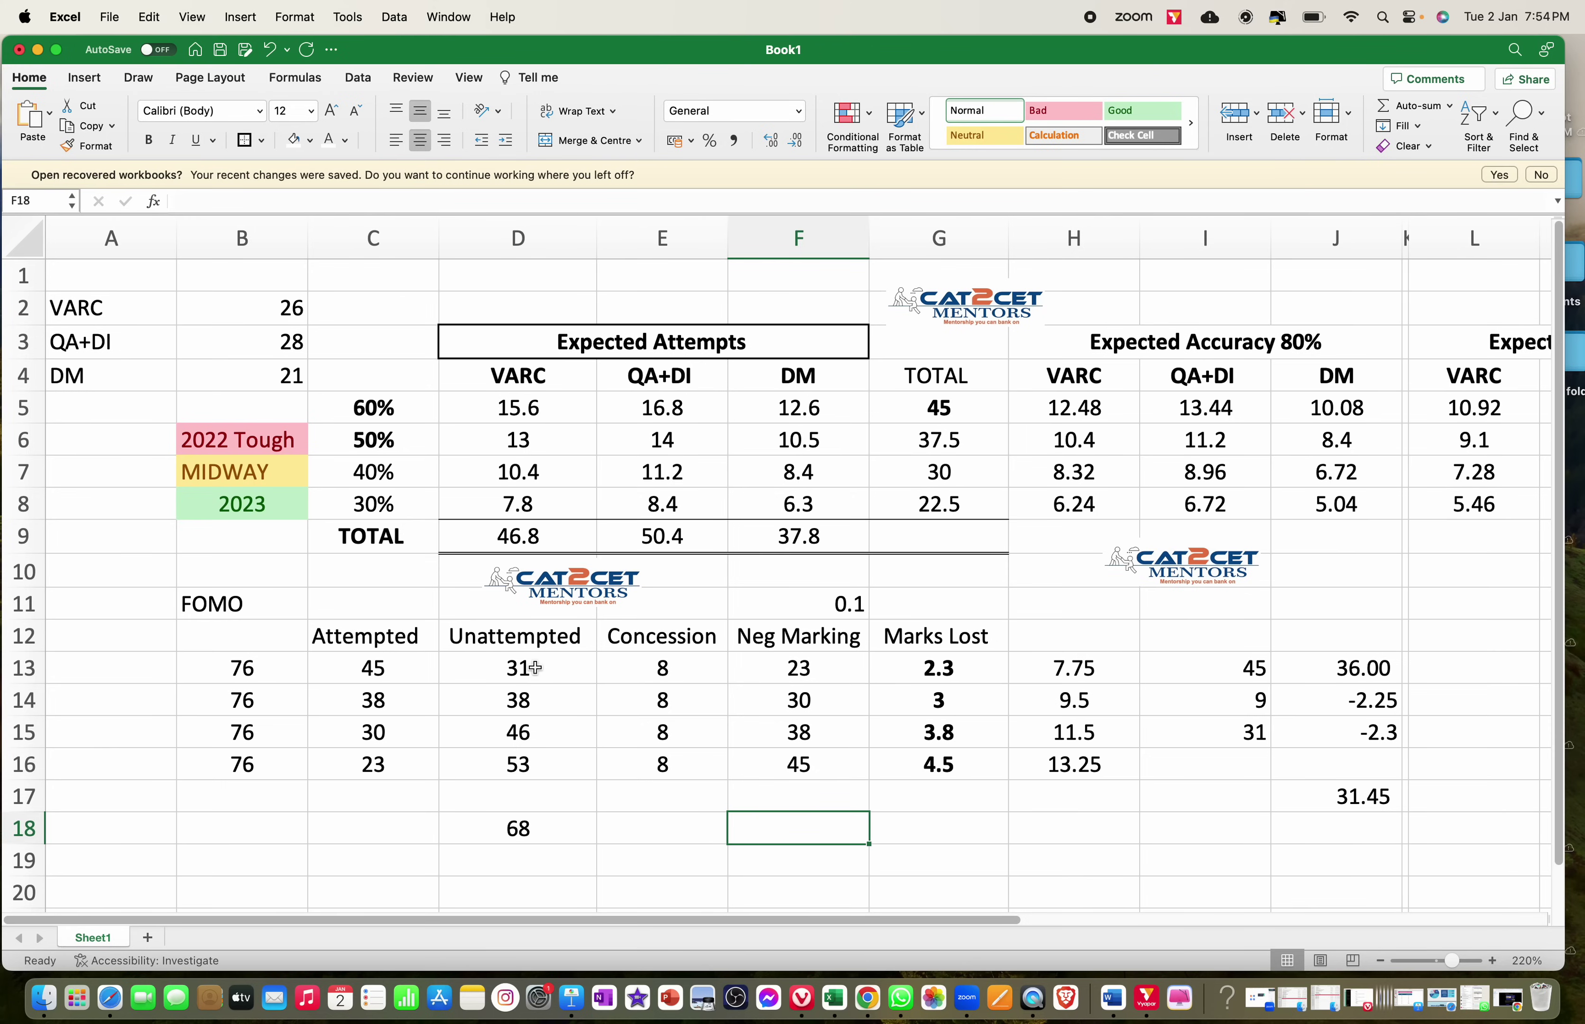
text(=)
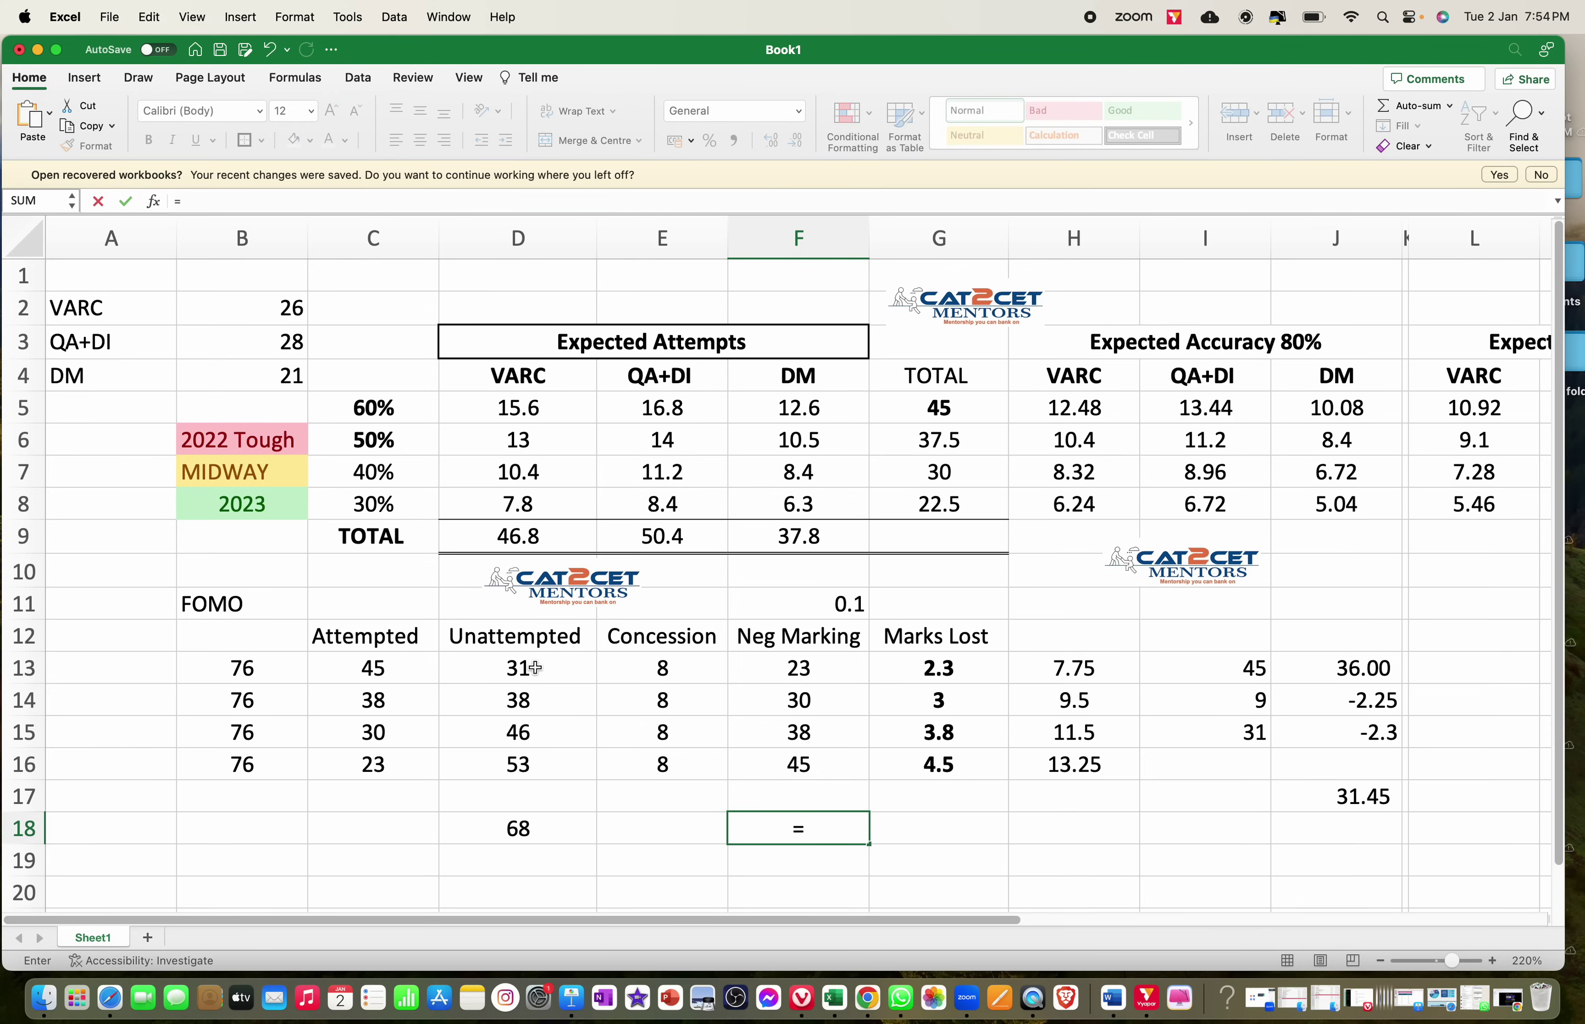
text(15*.25%)
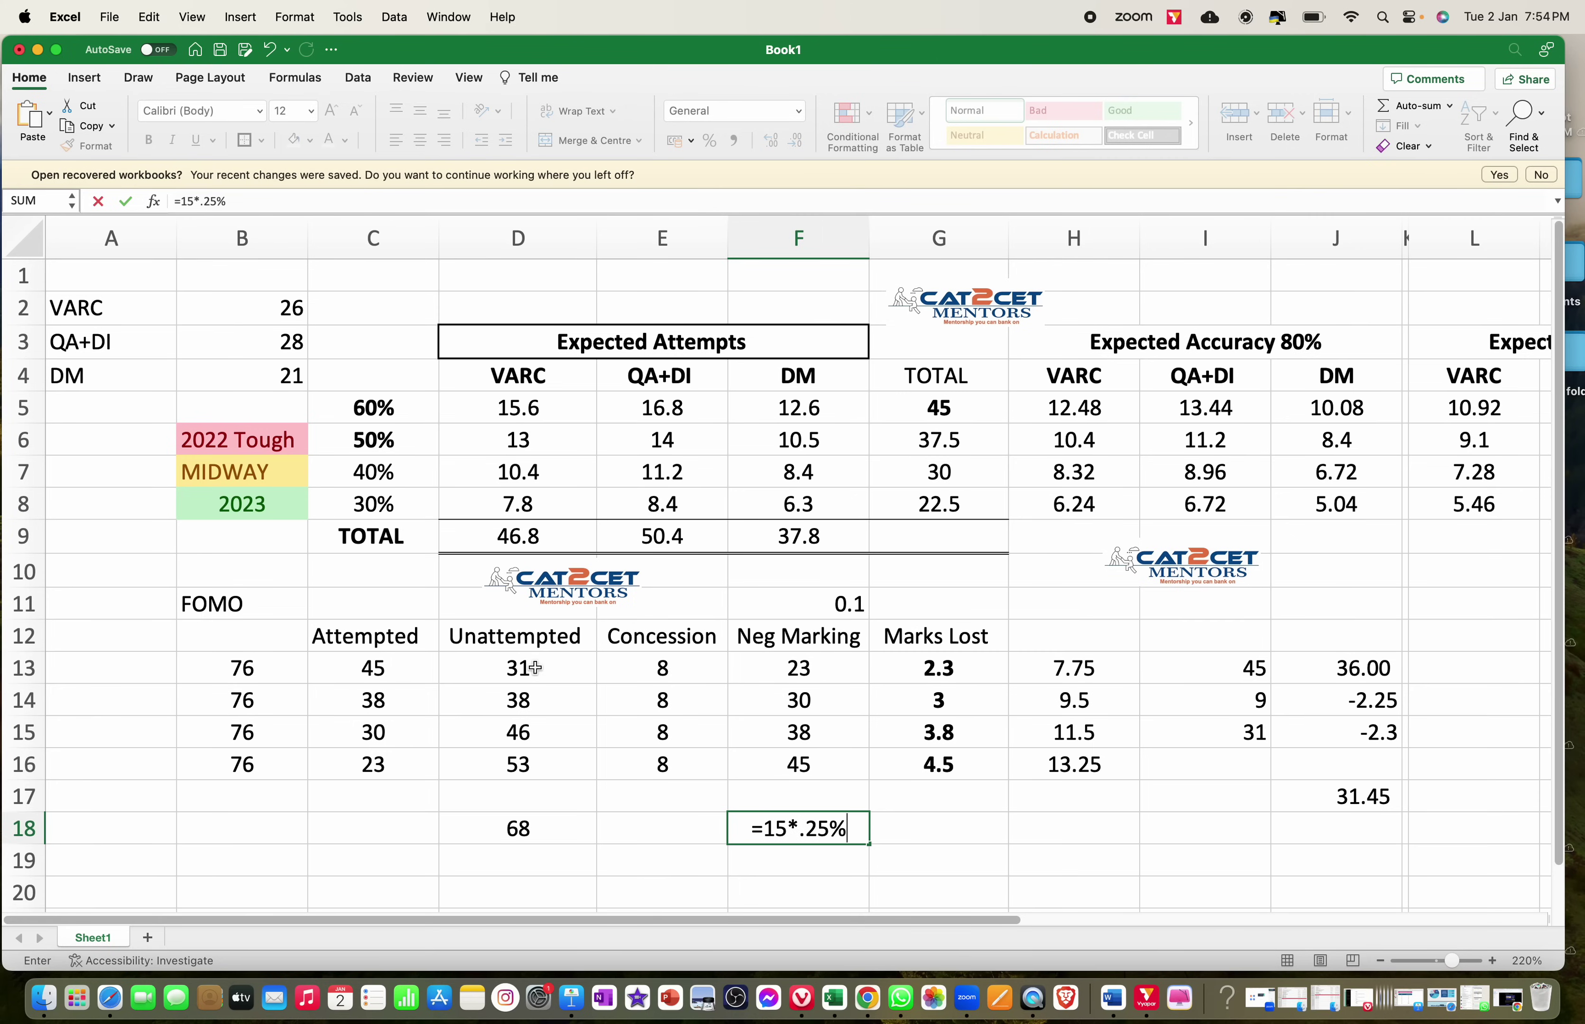
key(BackSpace)
key(Return)
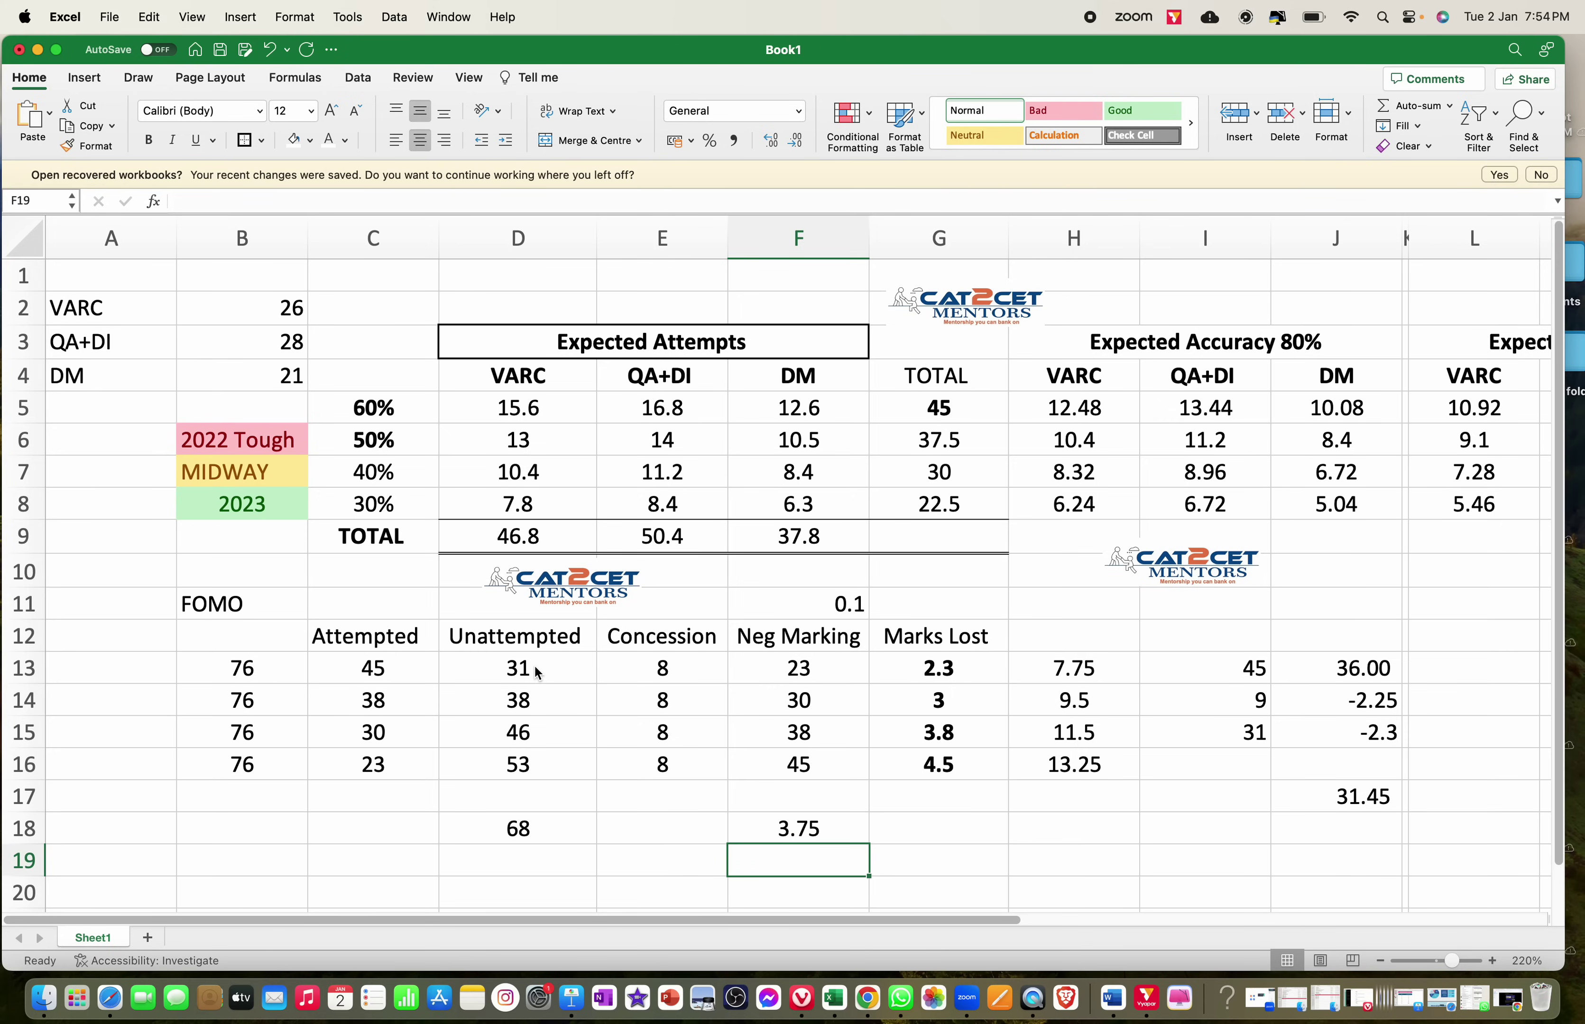
- Enter 70 in C4 above the 60% row and refer to the Expected Accuracy 80% heading
click(391, 380)
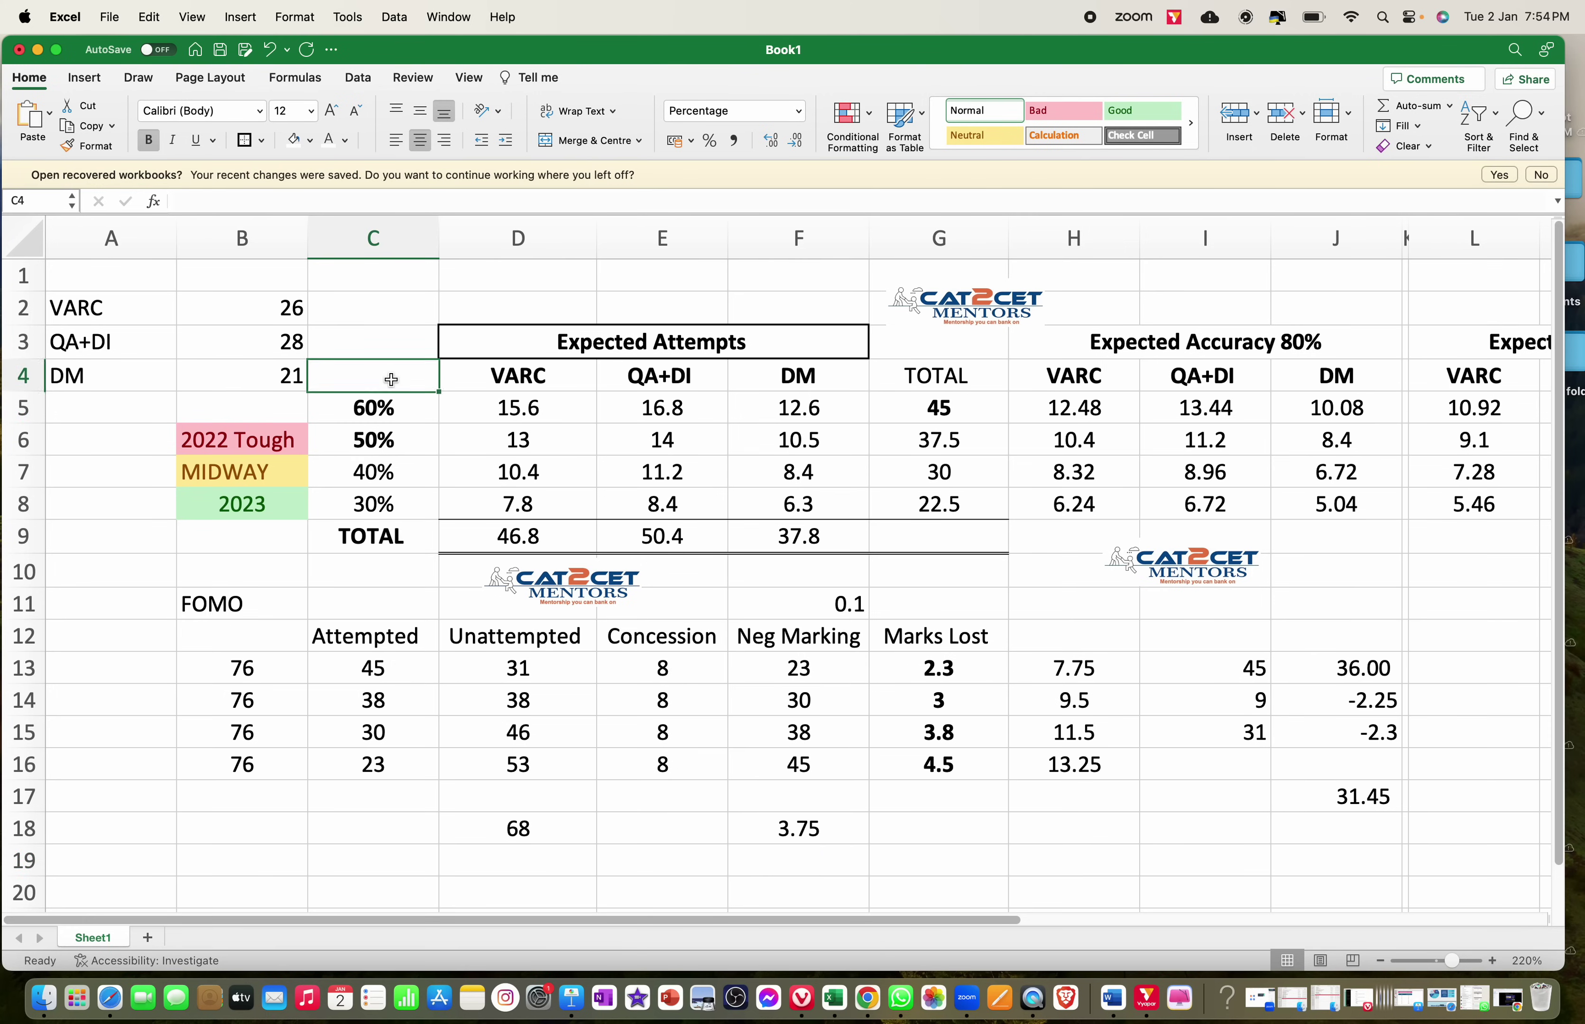
text(70)
key(Up)
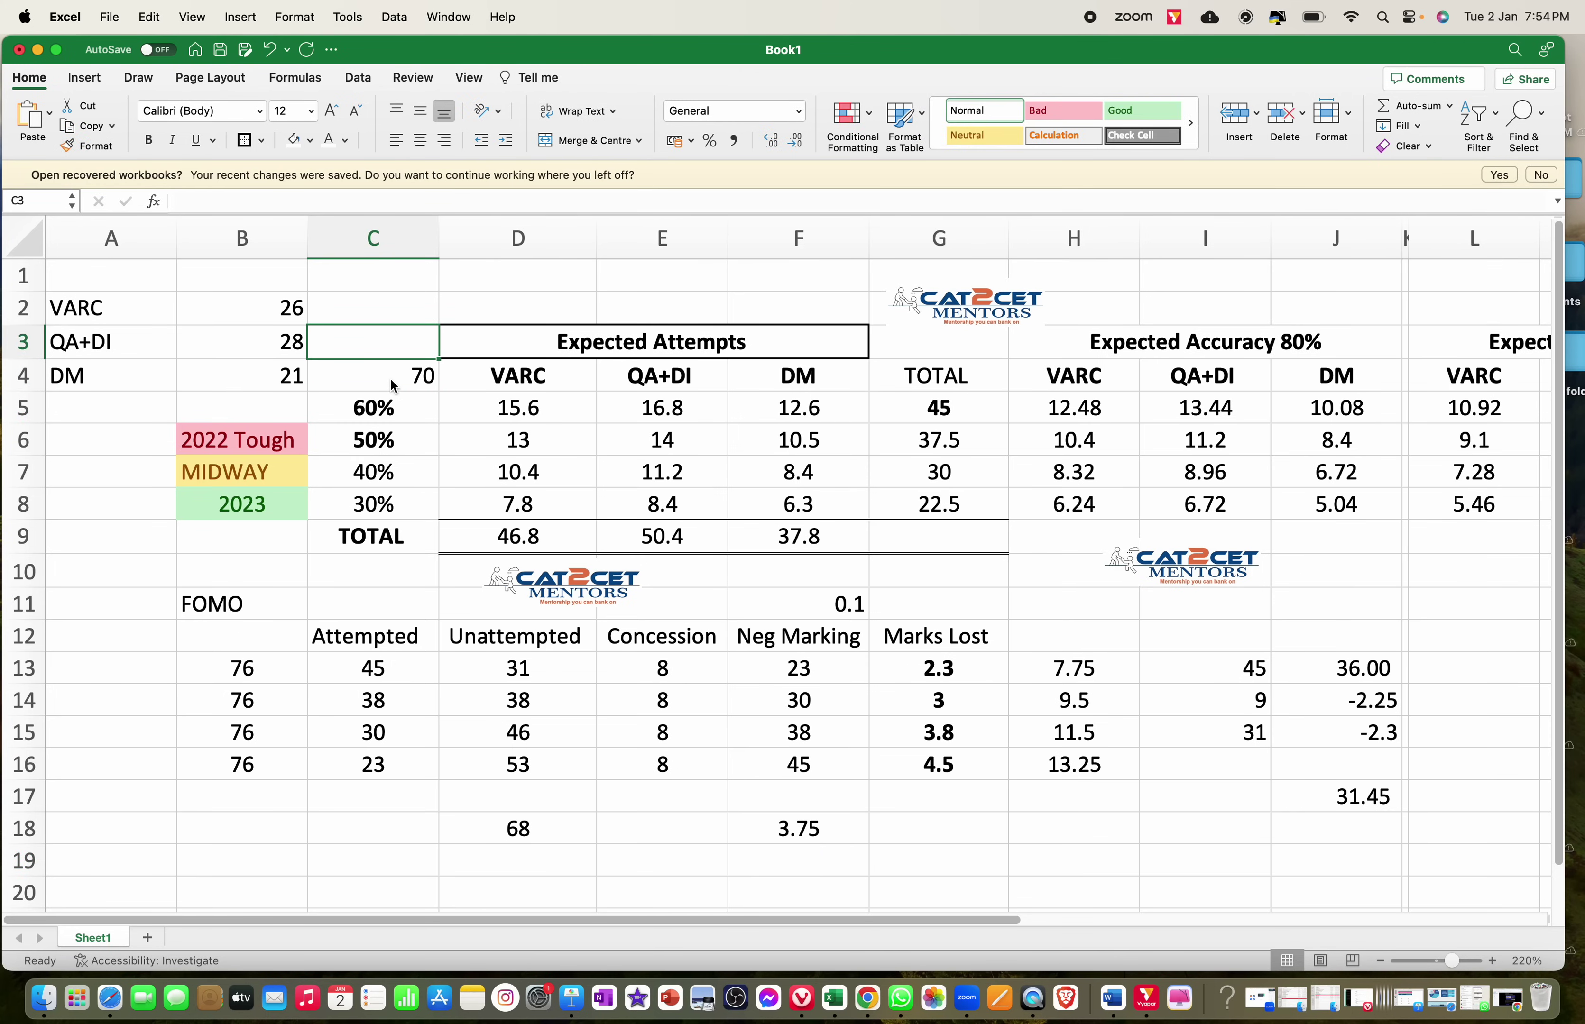
click(393, 384)
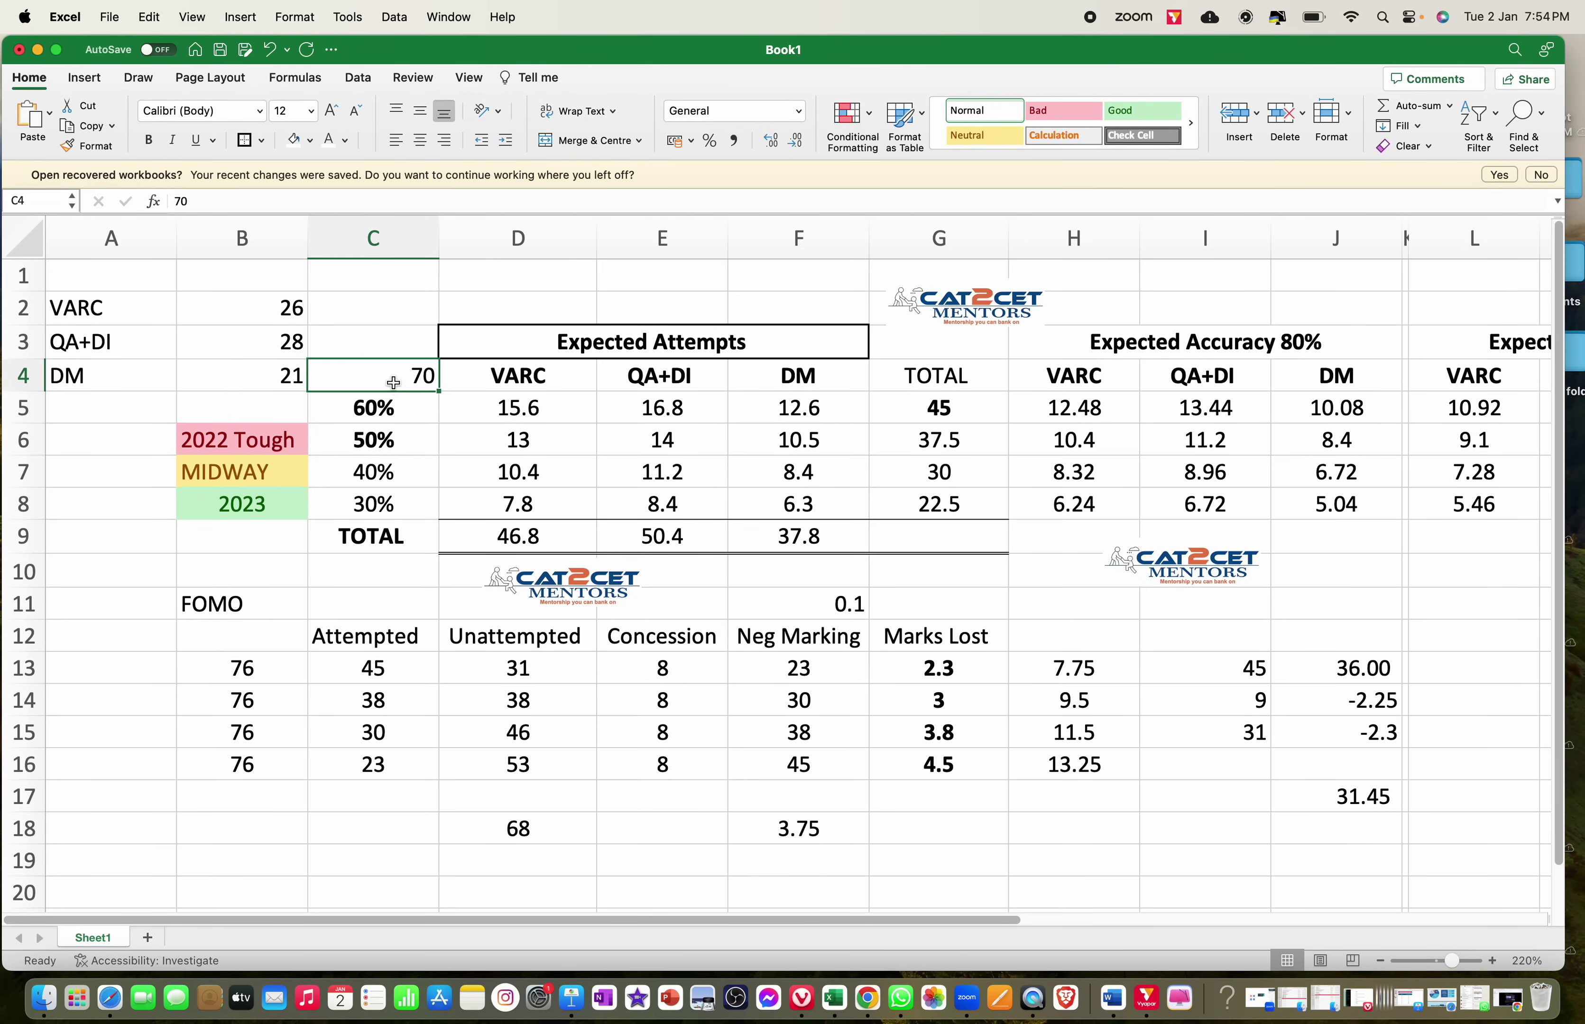
click(1312, 343)
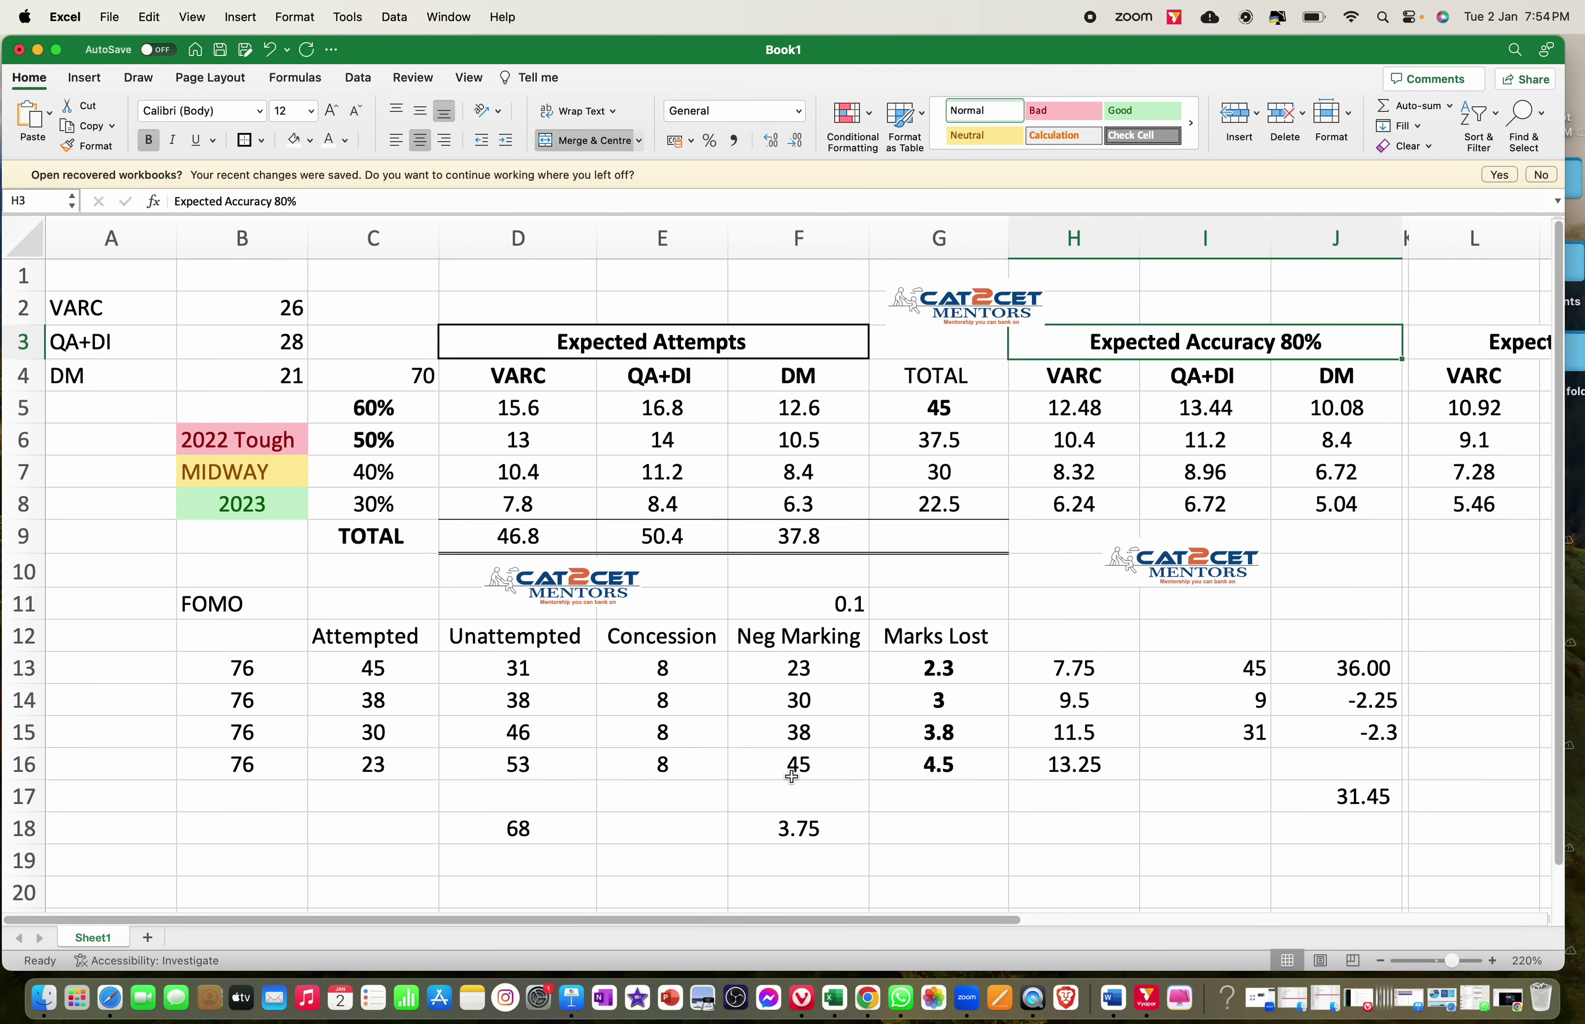
- Clear the scratch values in D18 to F18 and enter the section label DM in D18
scroll(786, 772, down, 1)
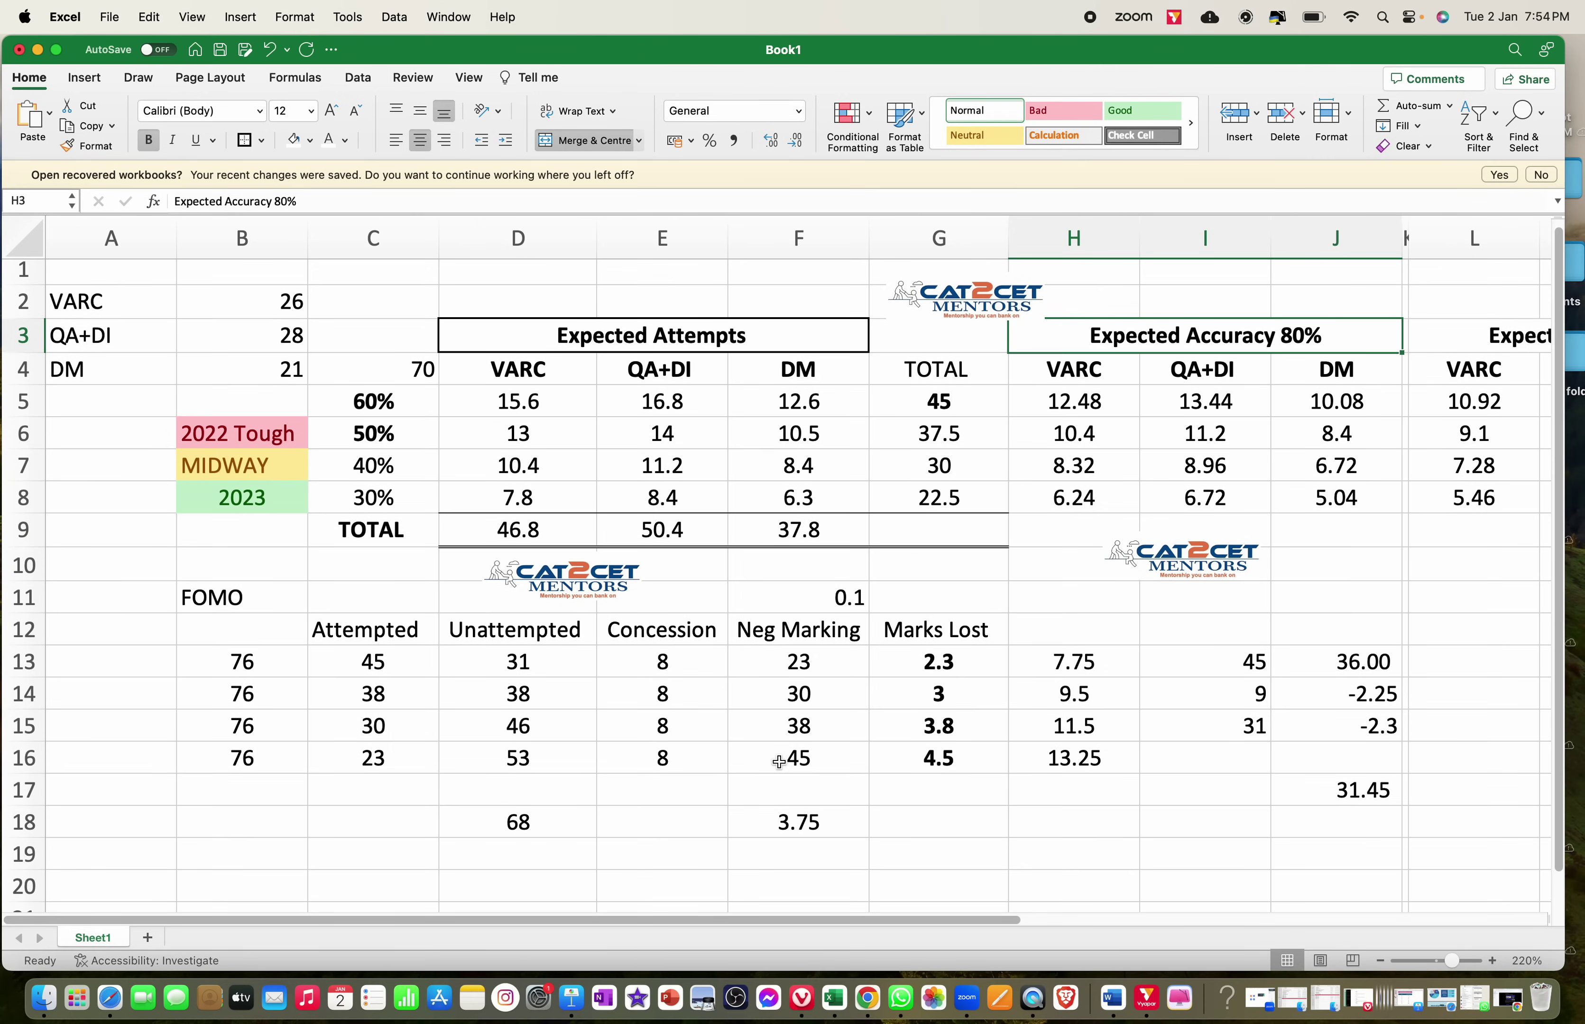
drag(532, 823, 791, 819)
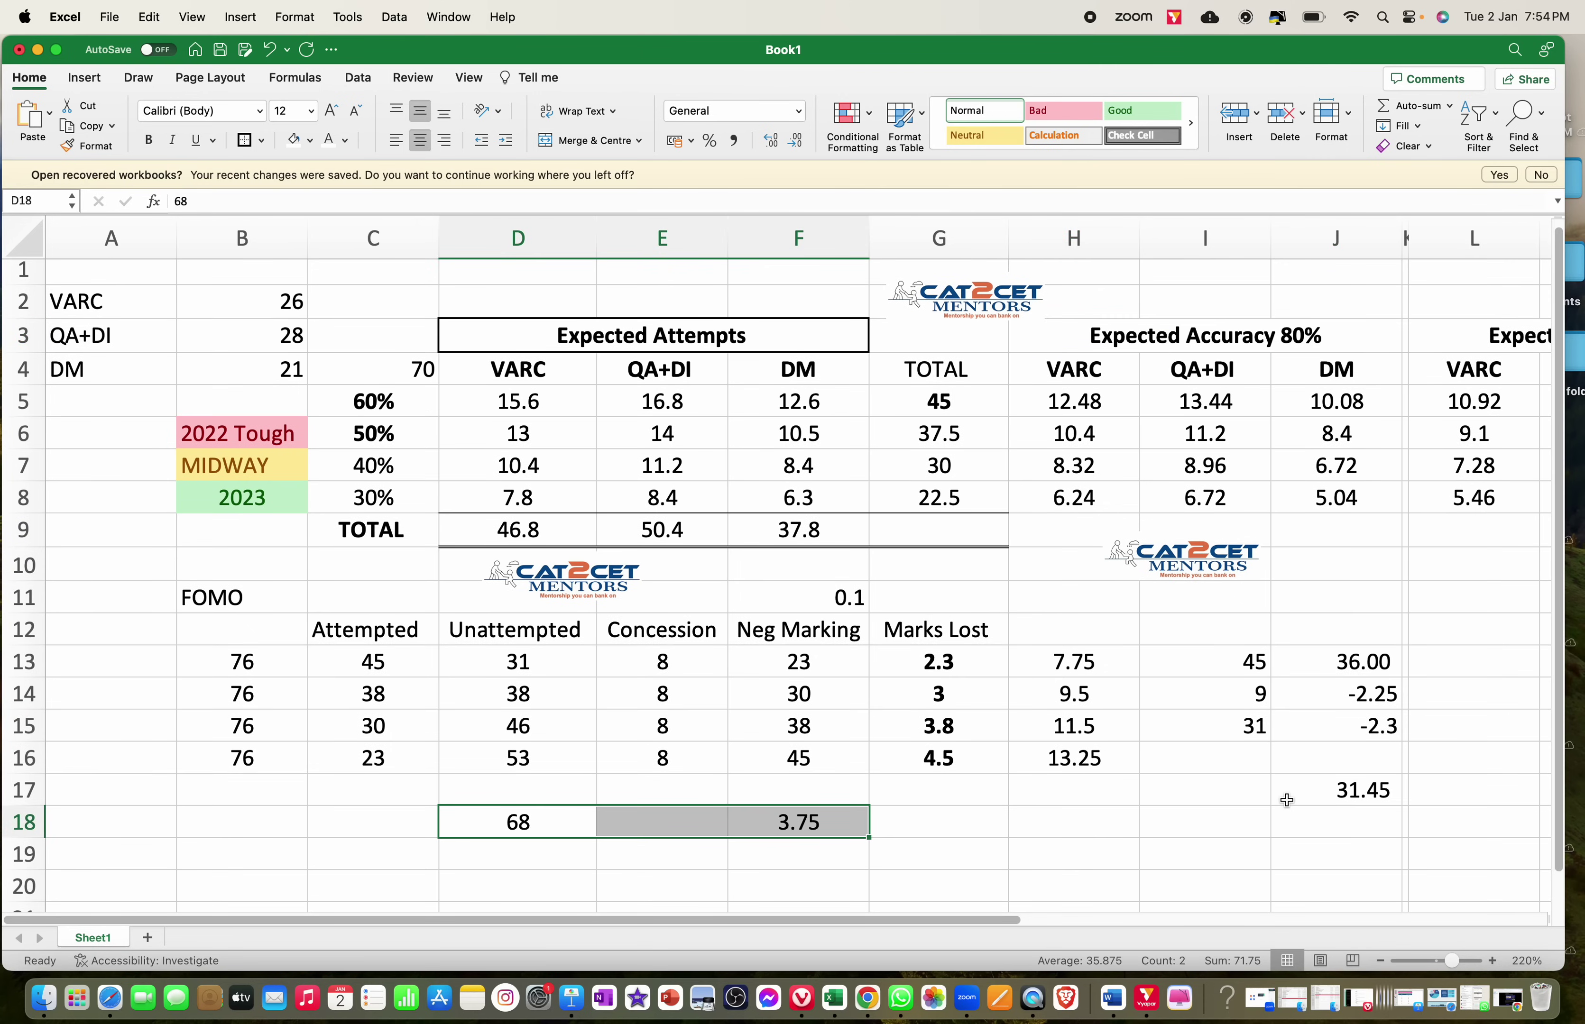
key(Delete)
key(shift+Left)
key(shift+Left)
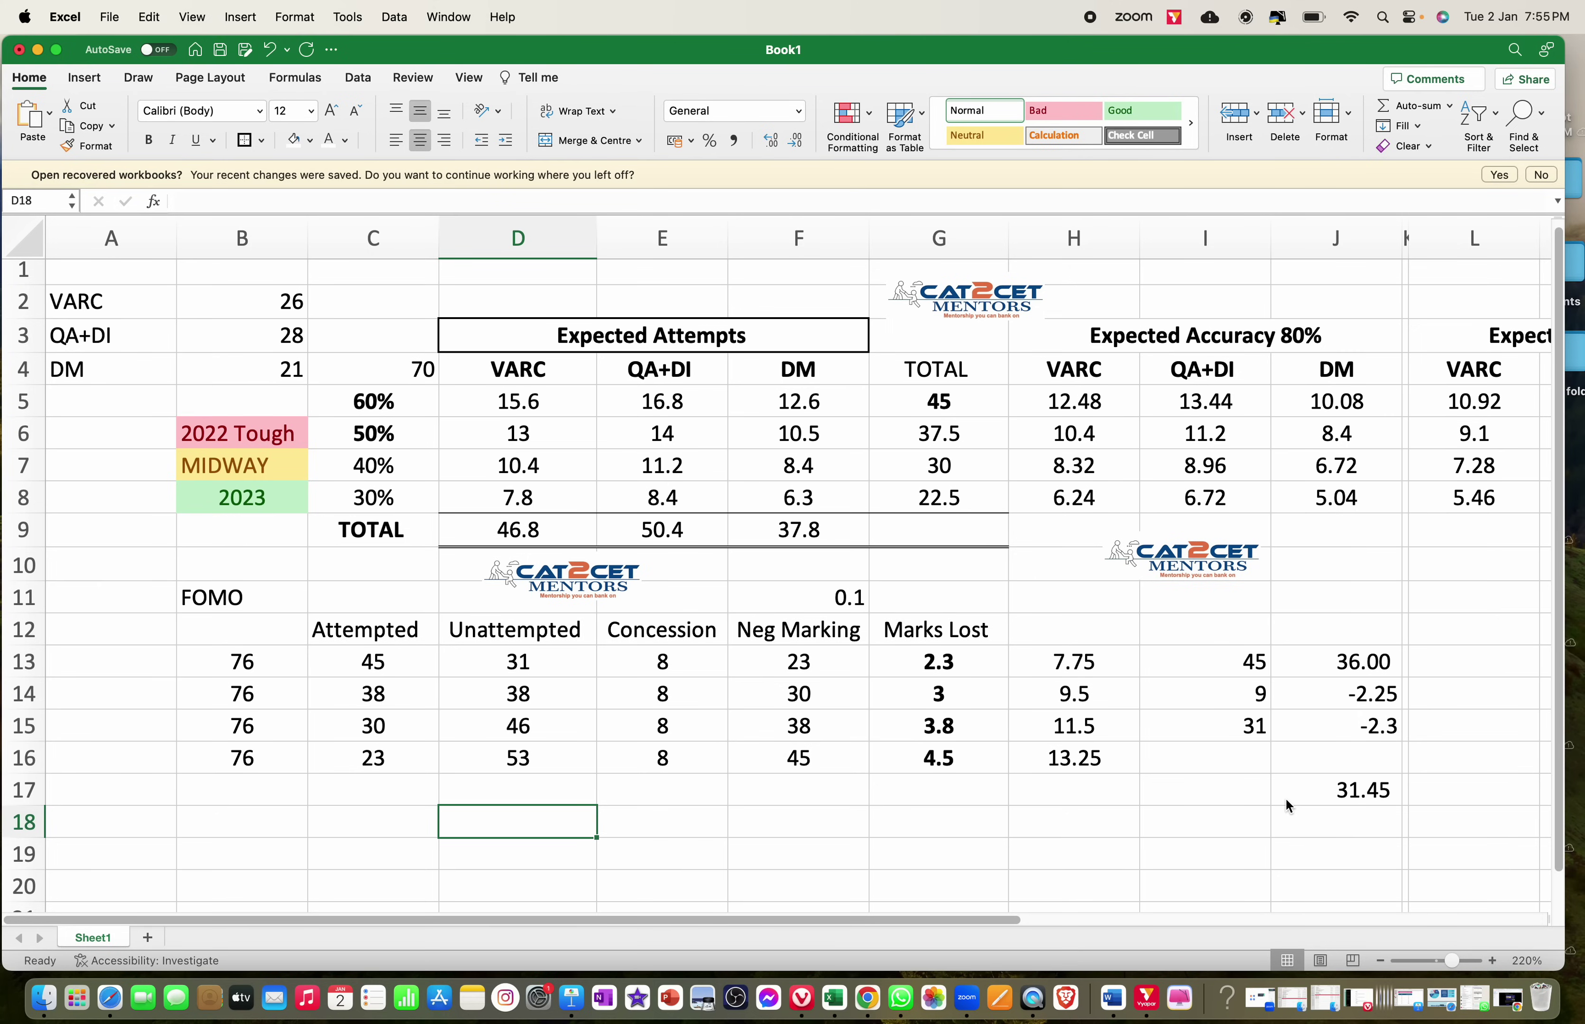
text(DM)
key(Return)
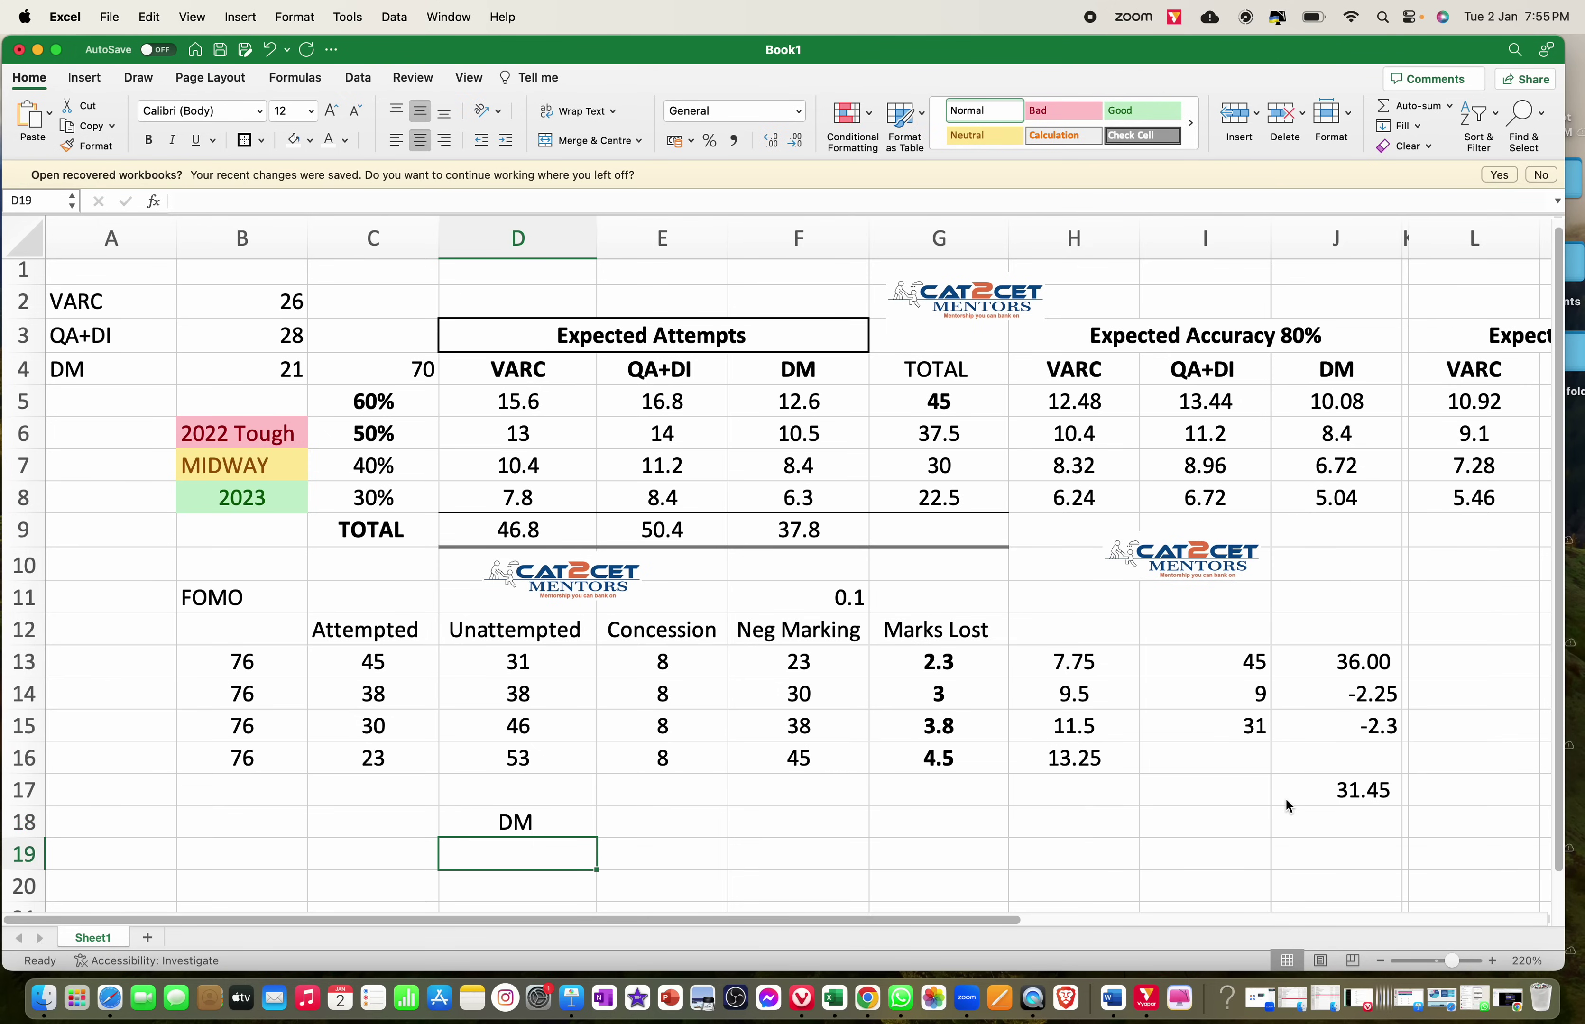
- Enter the section label VA in D19, directly below DM
key(Up)
scroll(1285, 798, down, 5)
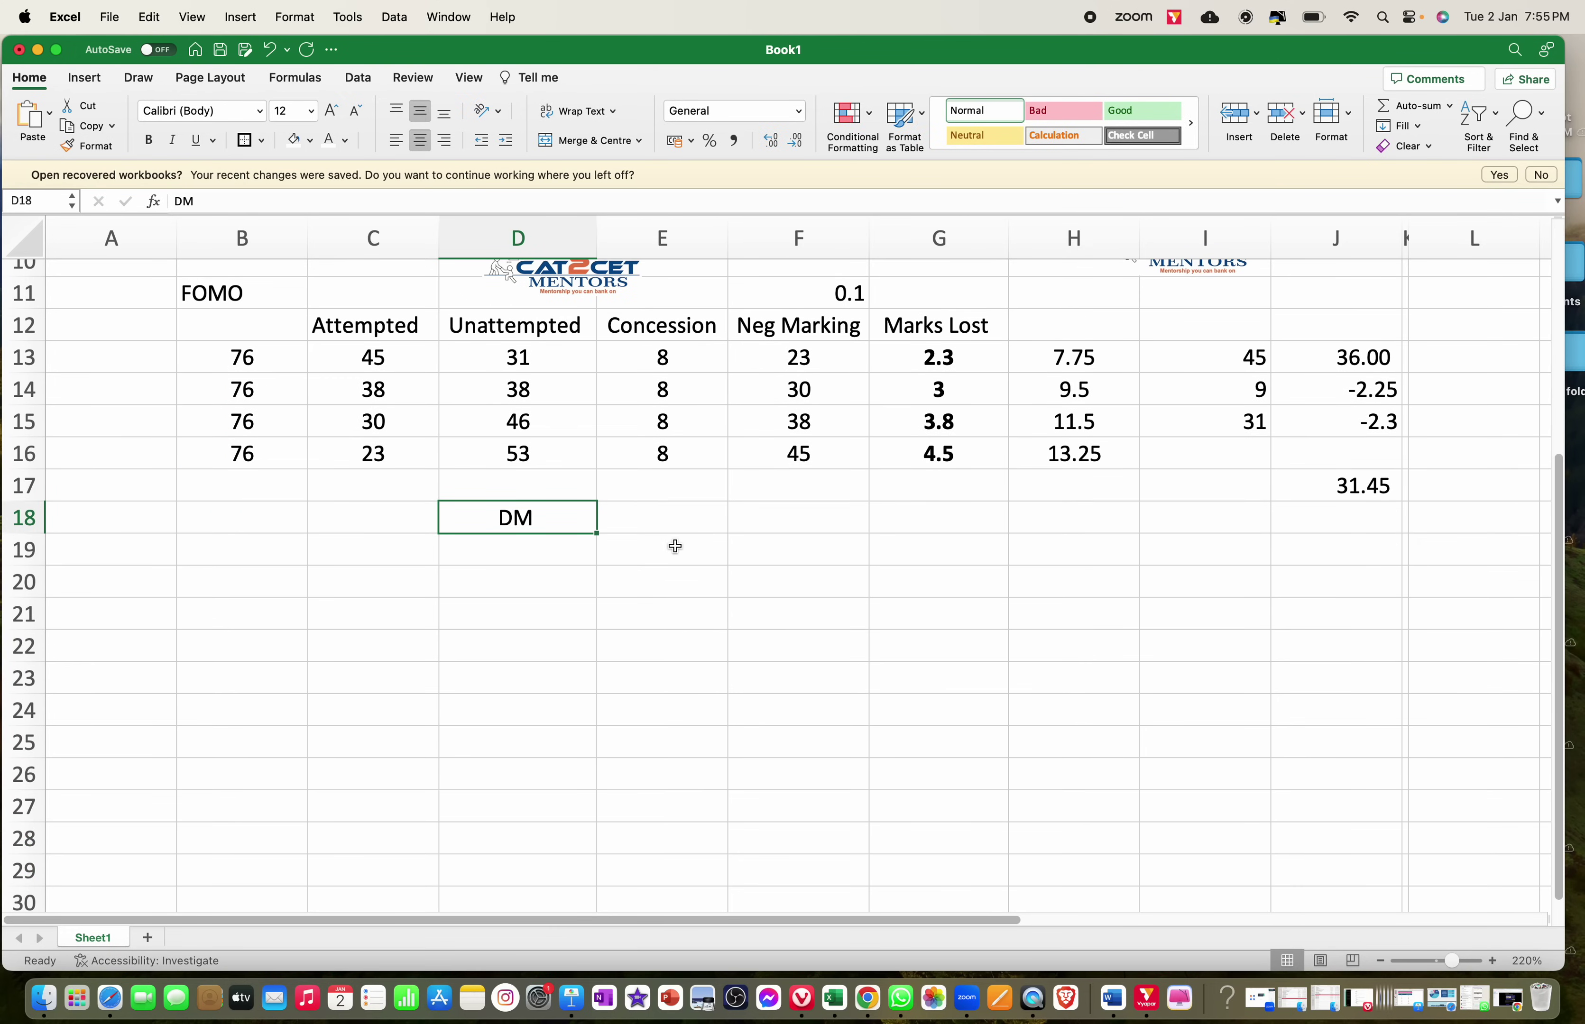
click(661, 520)
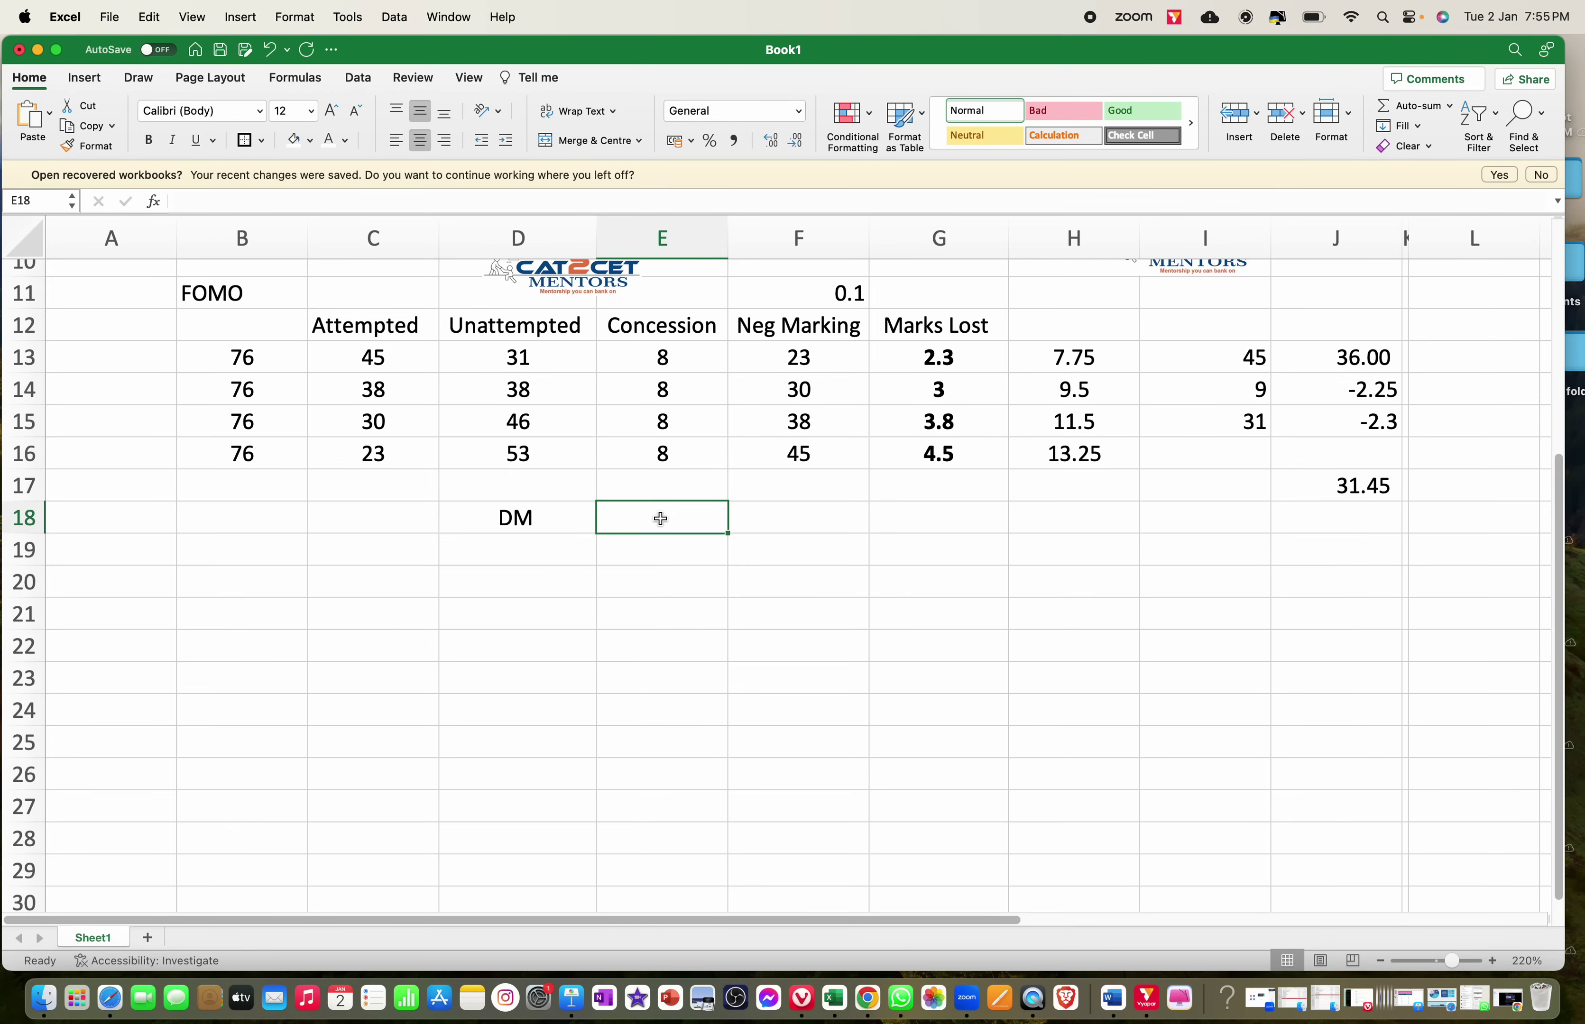
click(809, 527)
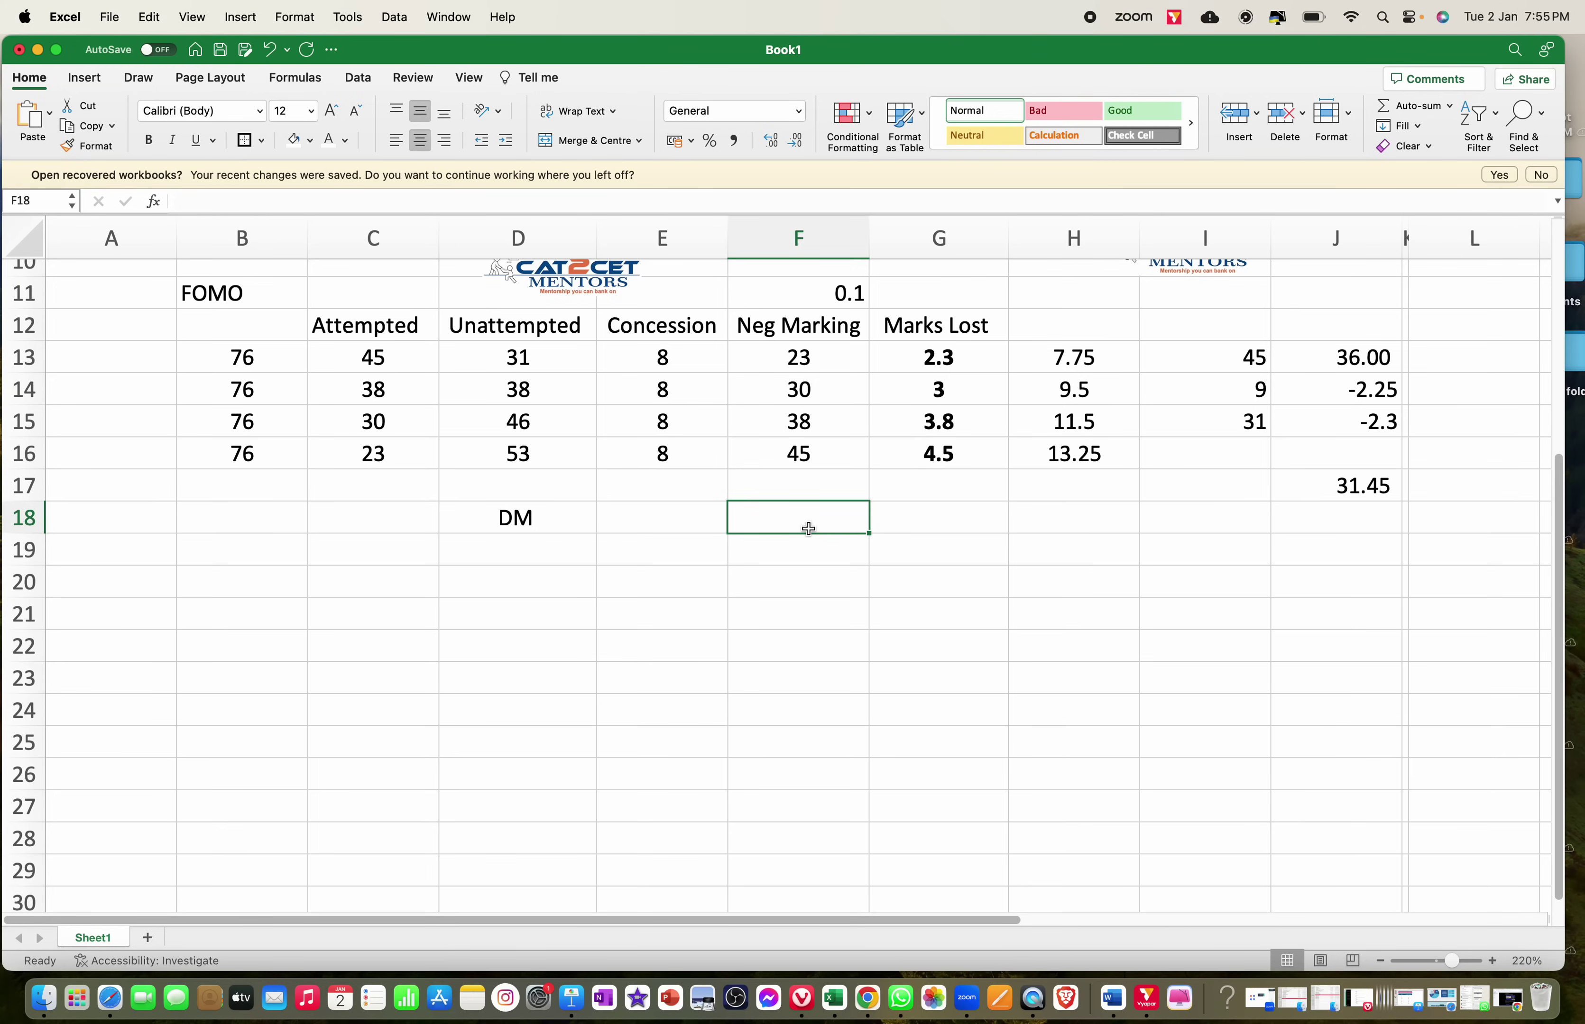
key(Left)
key(Left)
key(Right)
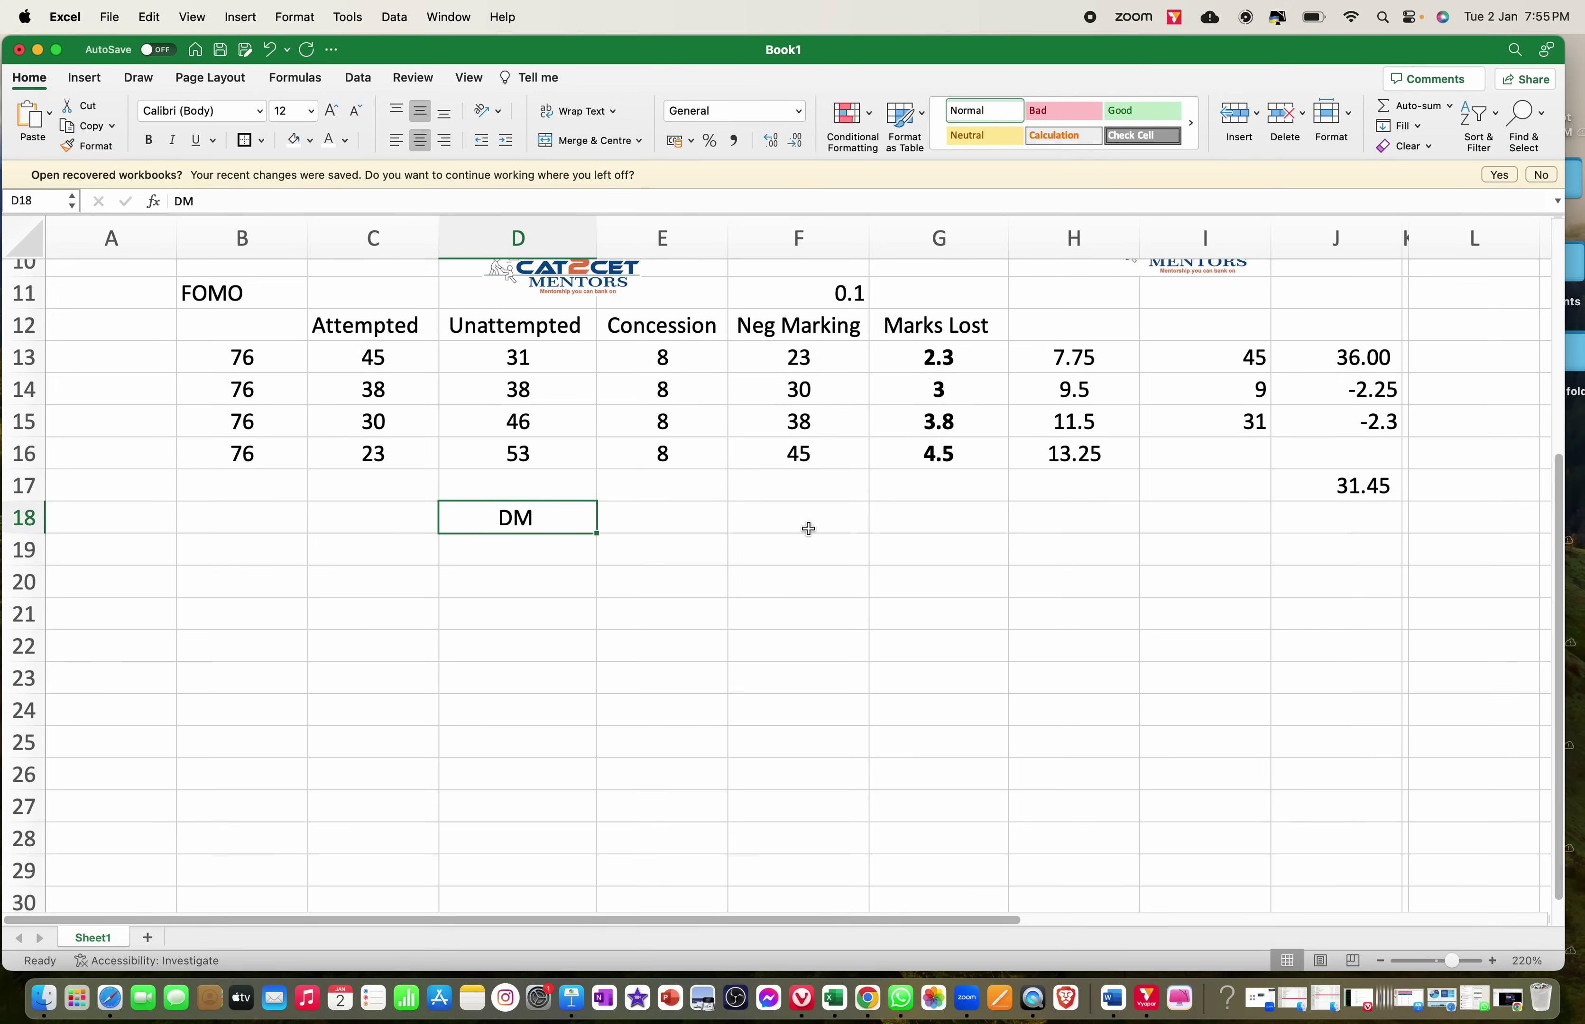
key(Down)
text(VA)
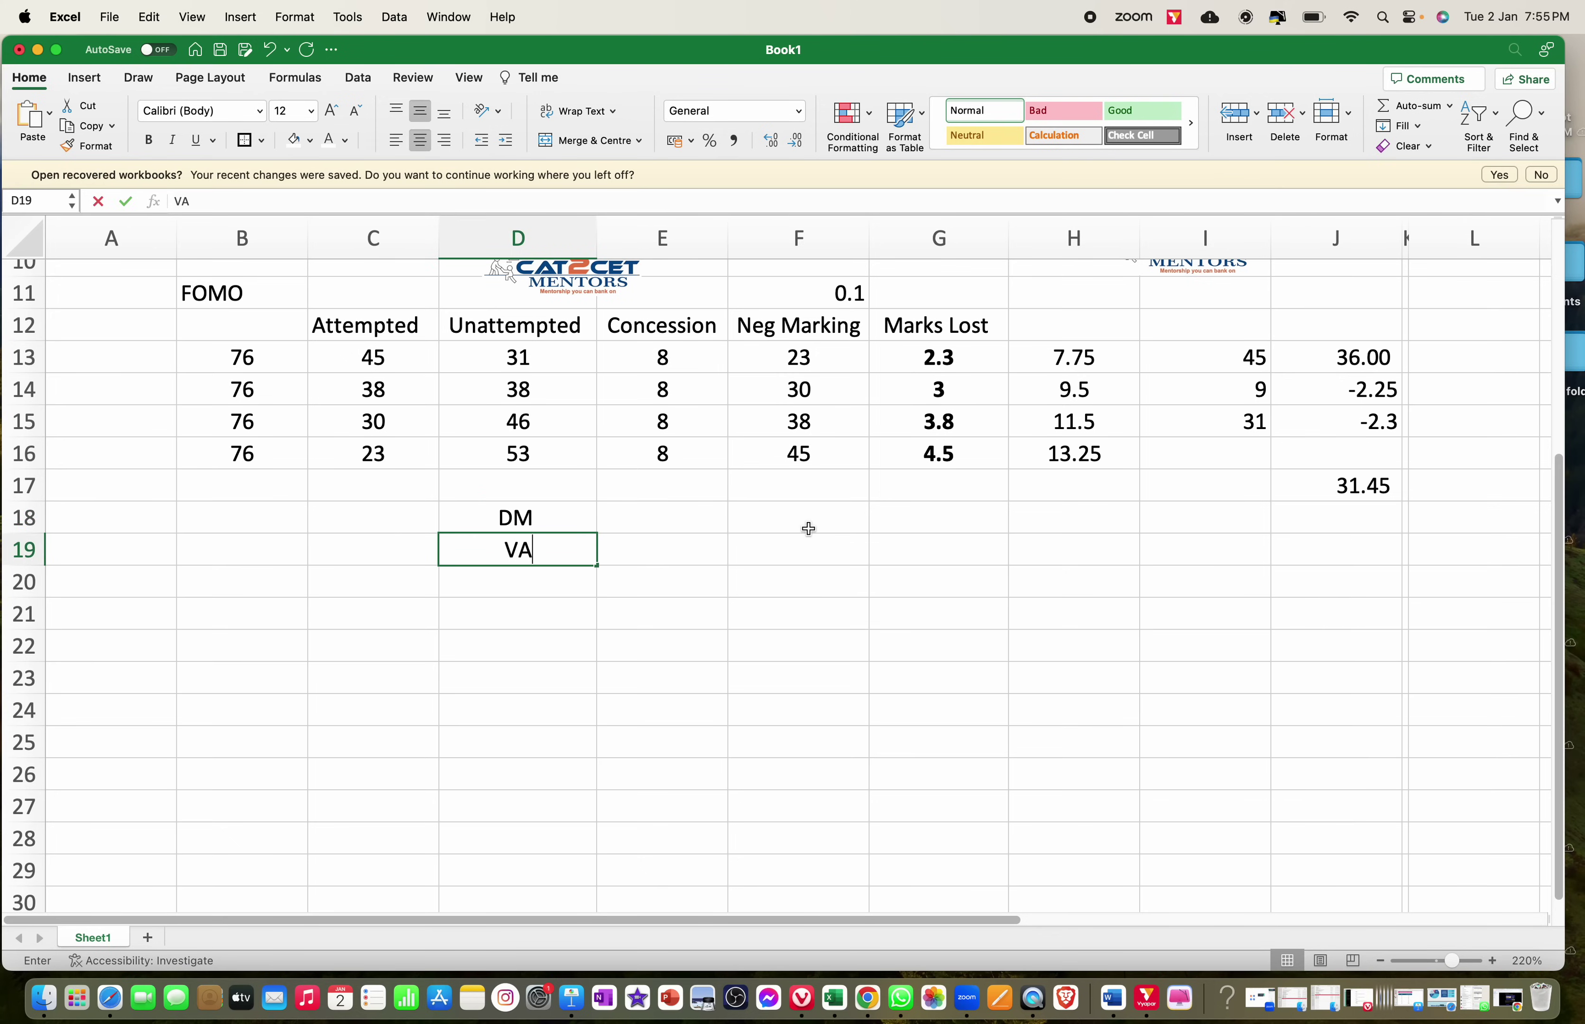
key(Return)
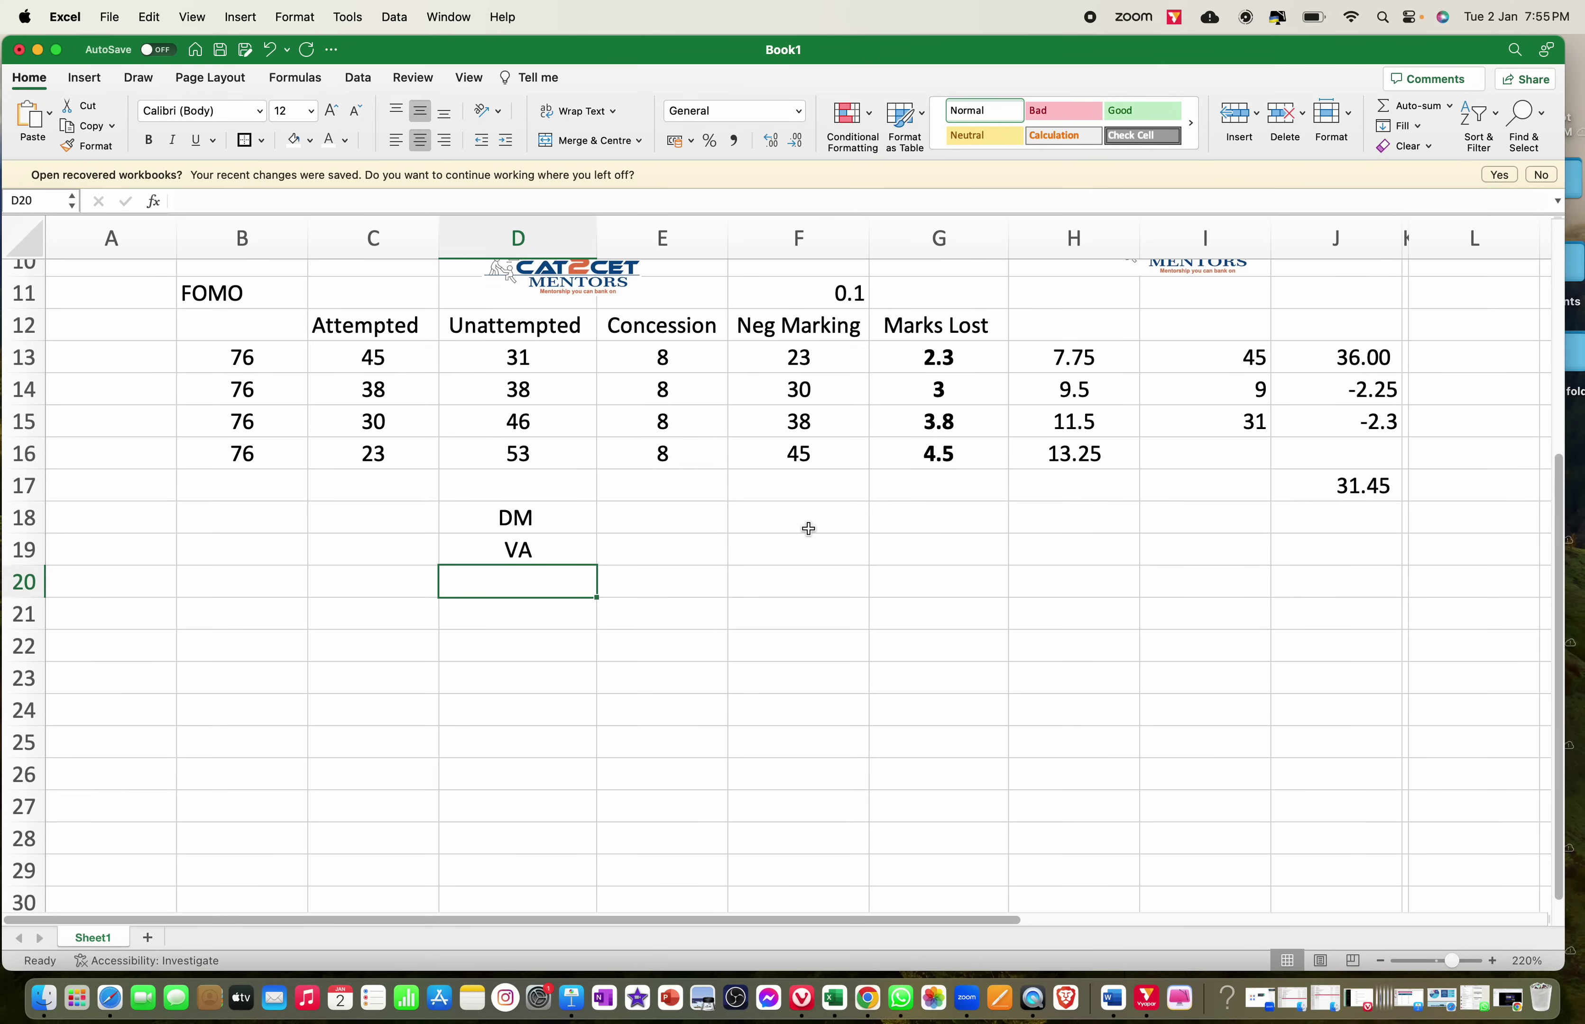
- Enter PJ in C19 beside the VA label, and clear that cell again
key(Up)
key(Left)
text(P)
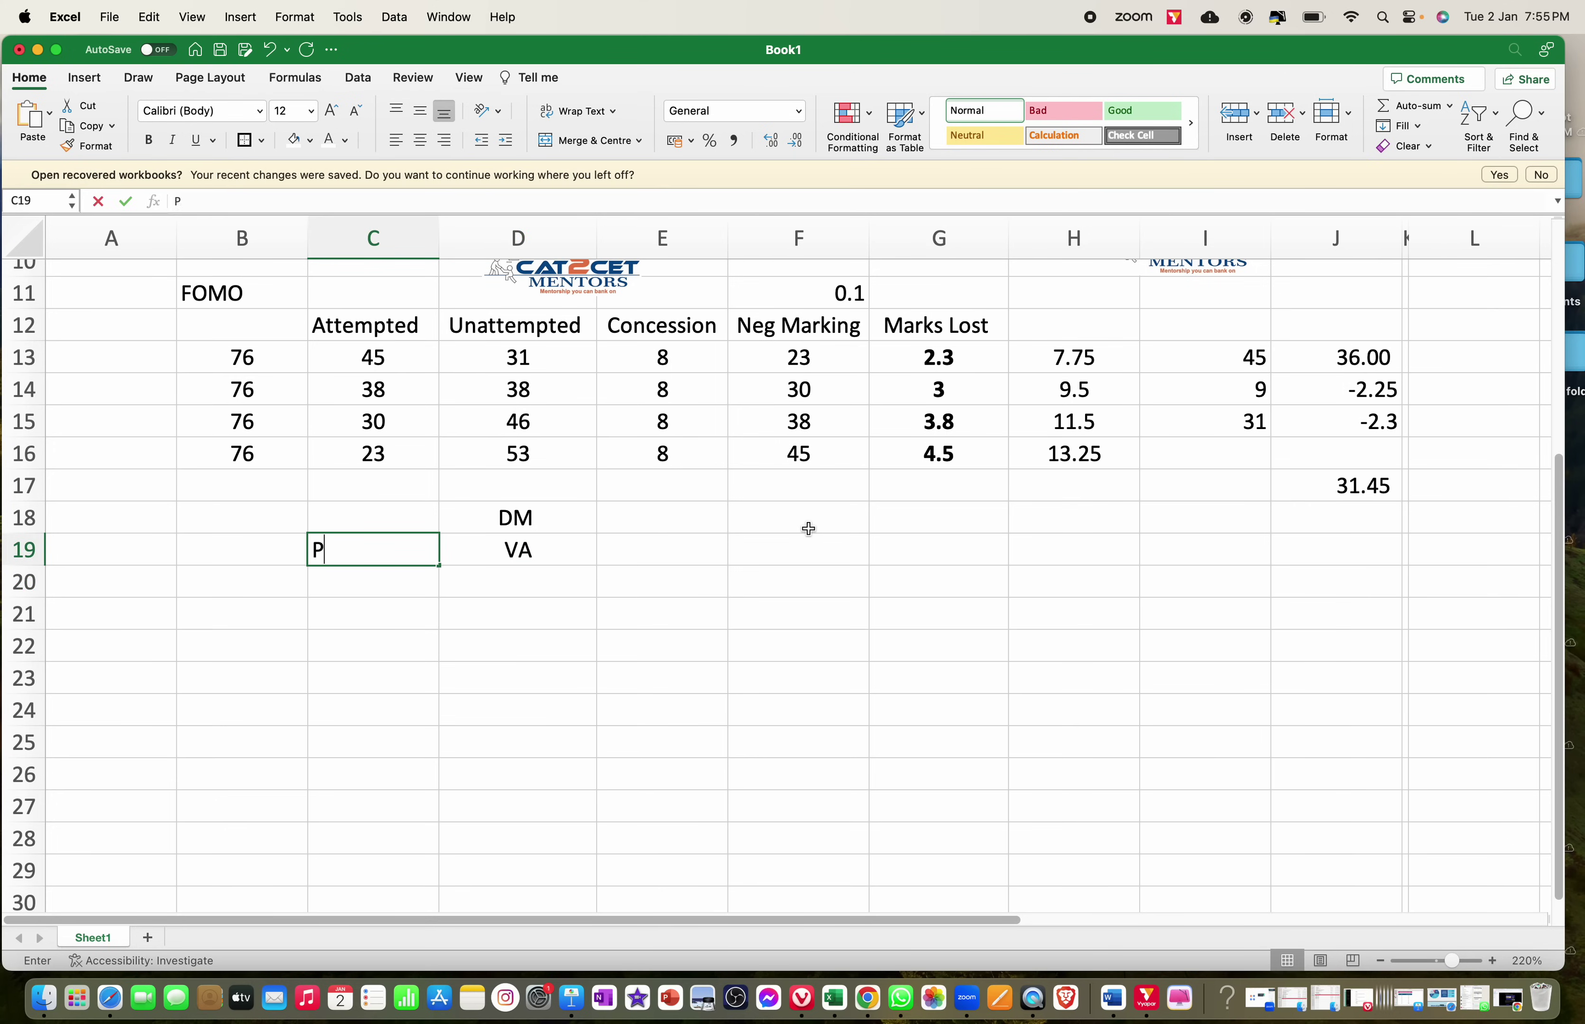
text(J)
key(Return)
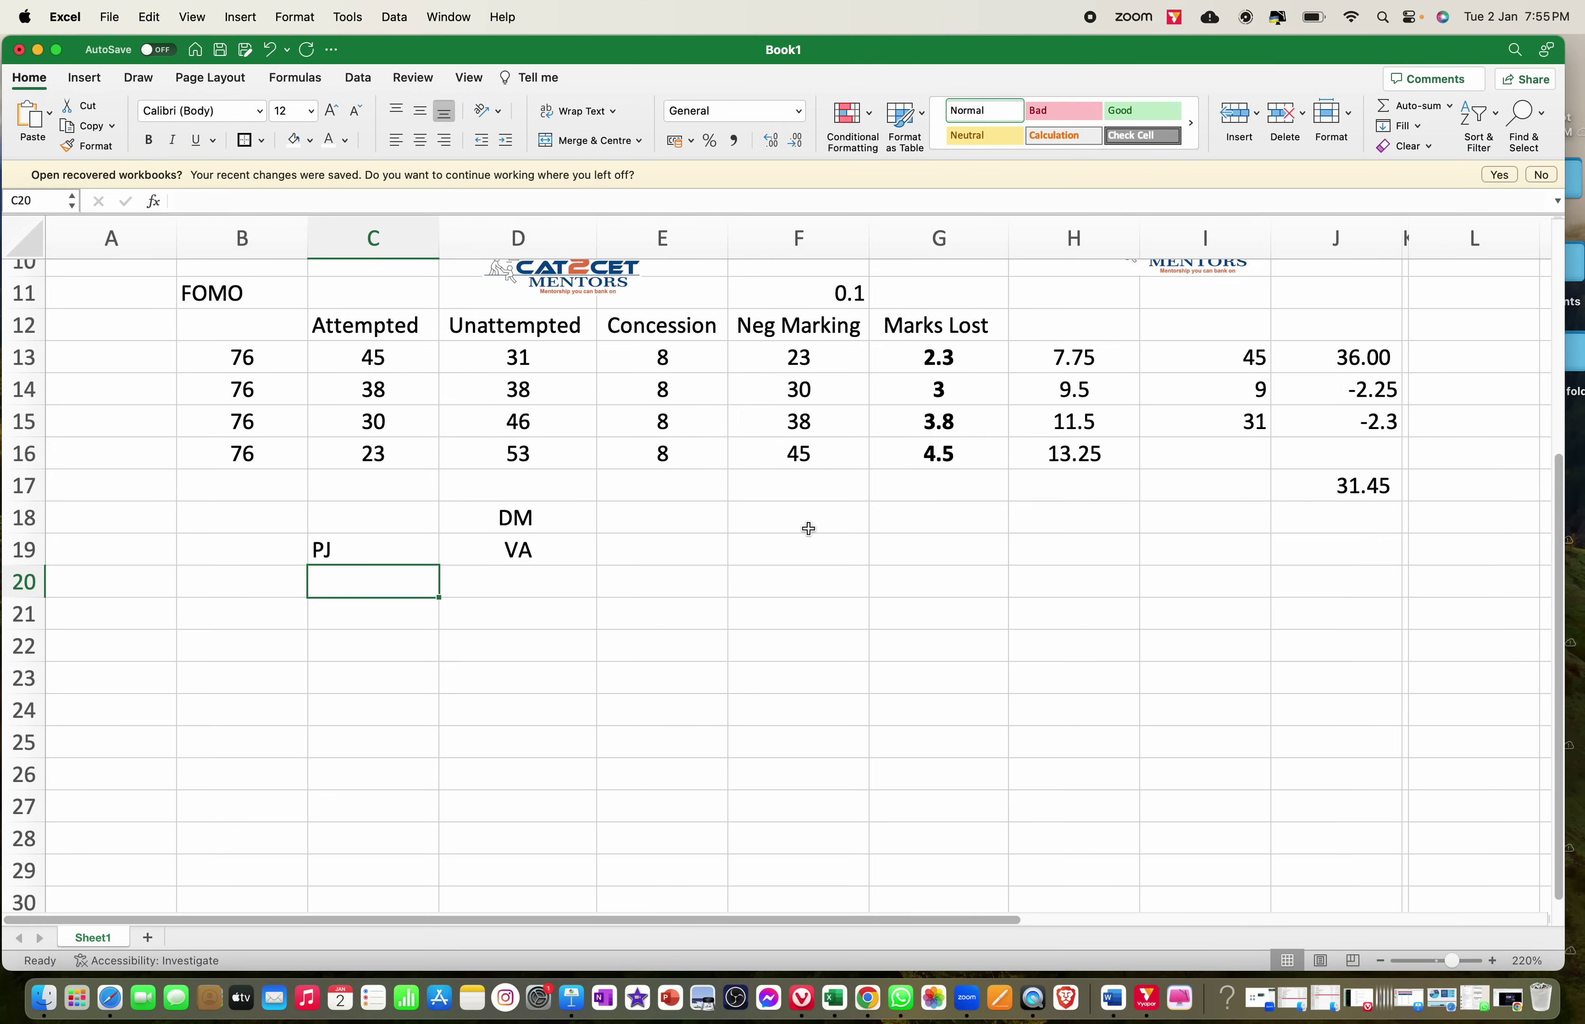
key(Up)
key(Delete)
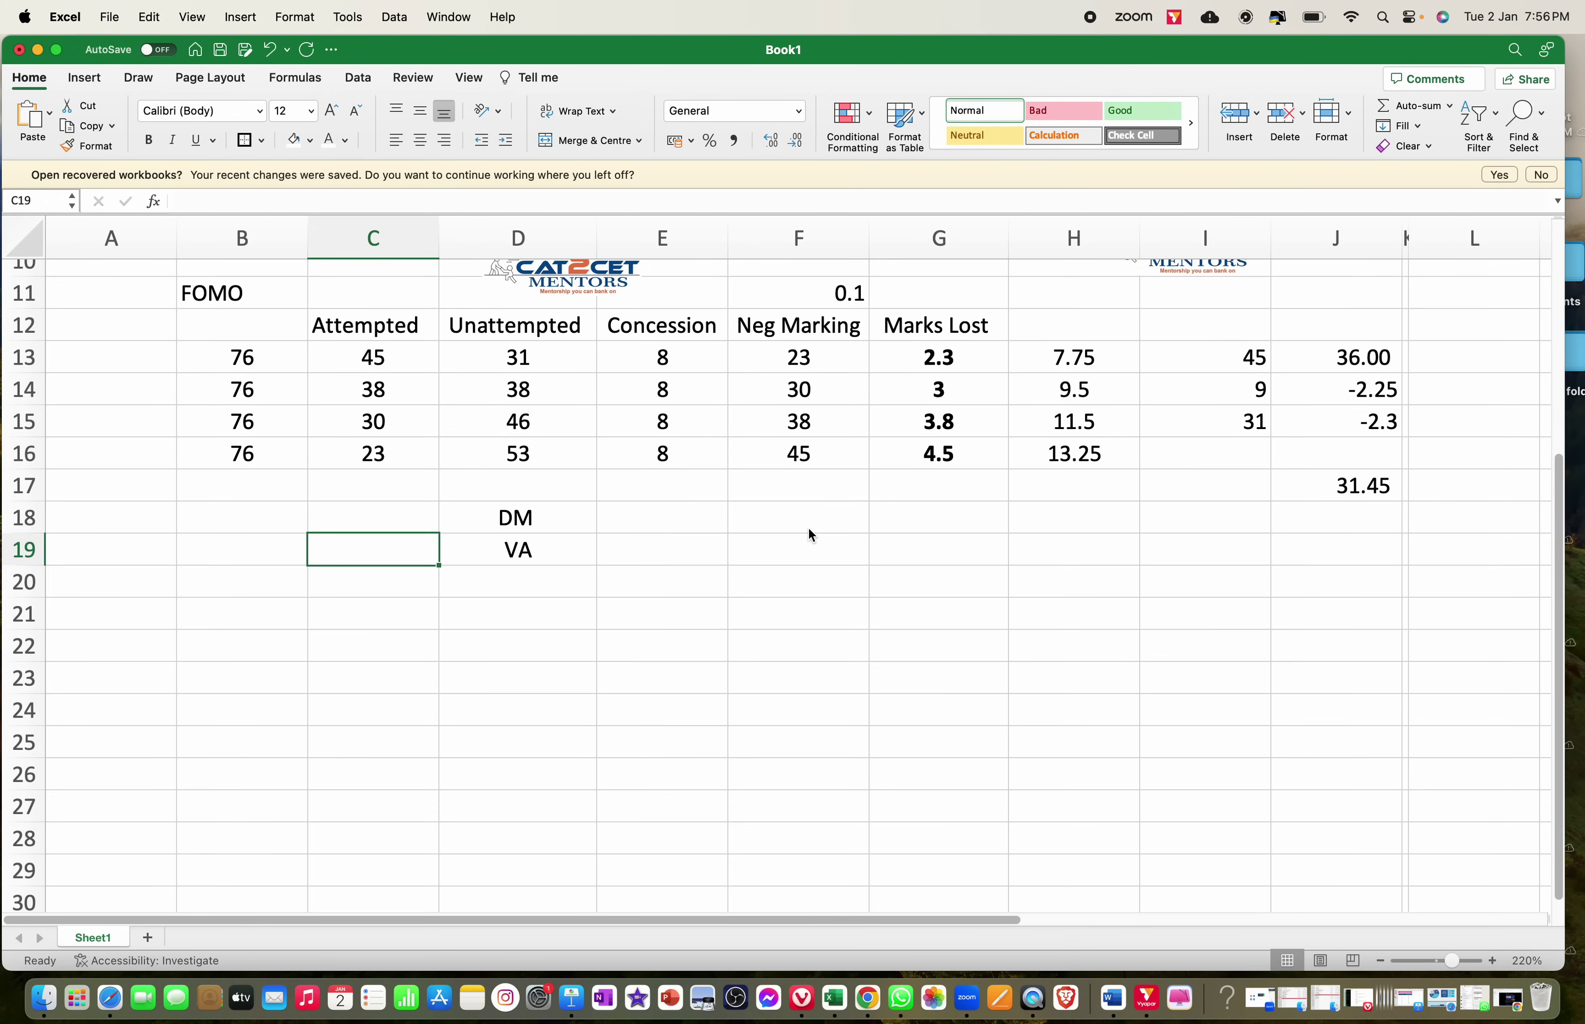
- Enter the section label QA+DI in D20, directly below VA
key(Up)
key(Right)
key(Right)
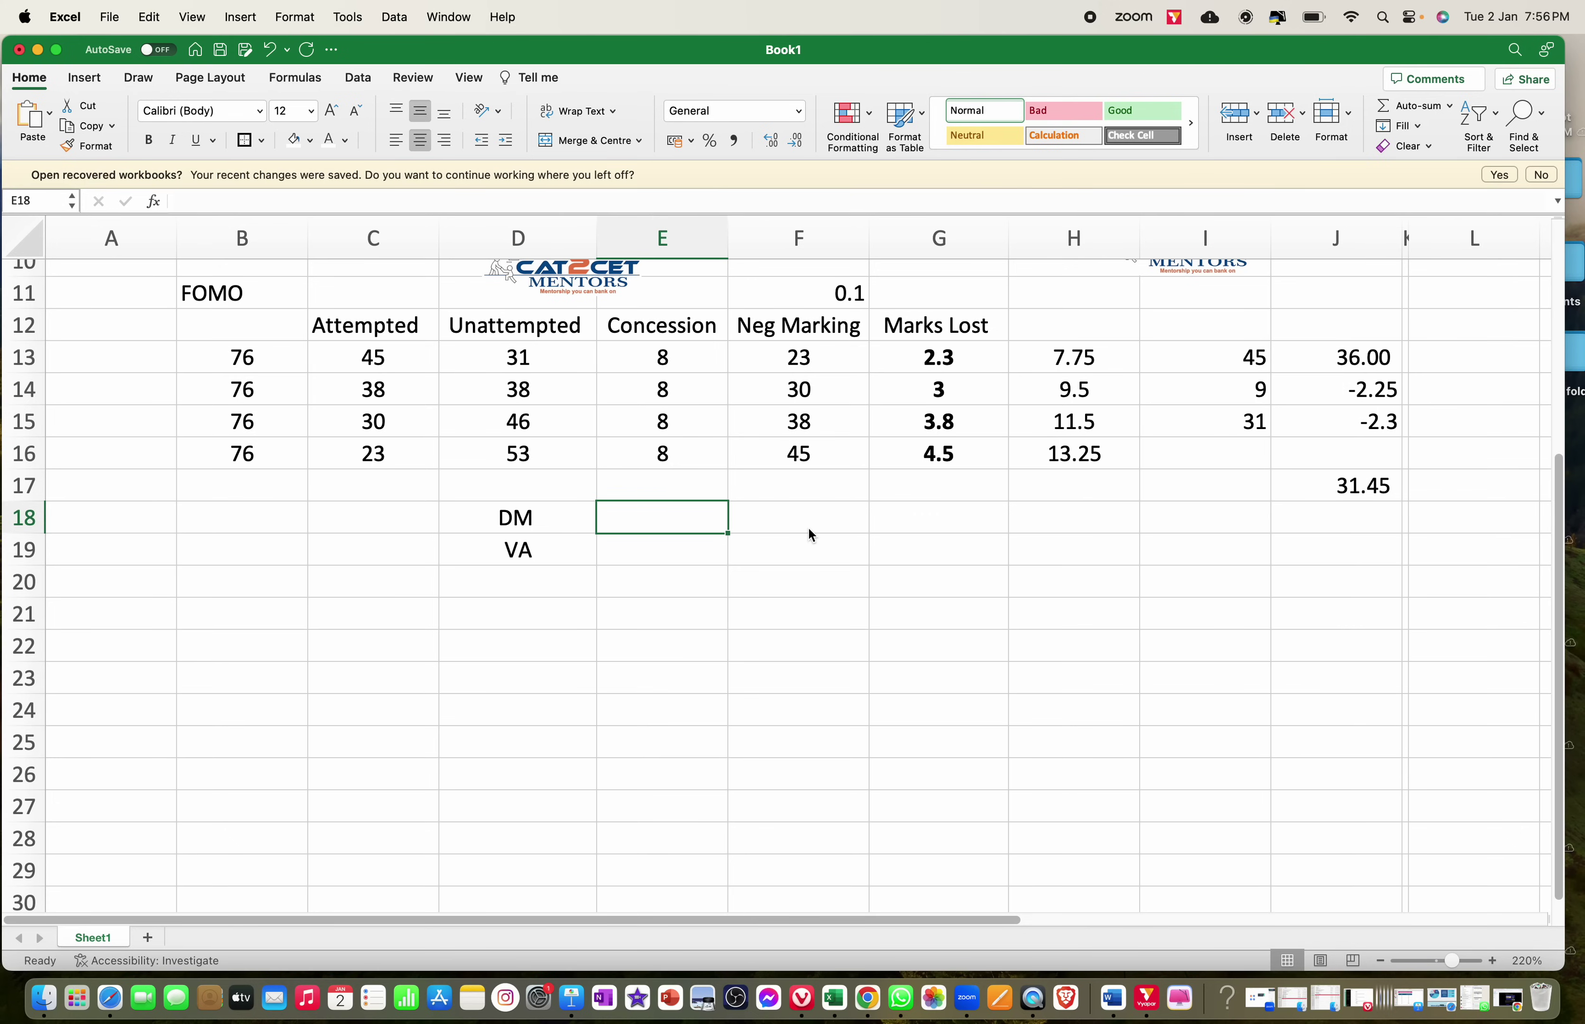
key(Left)
key(Down)
key(Down)
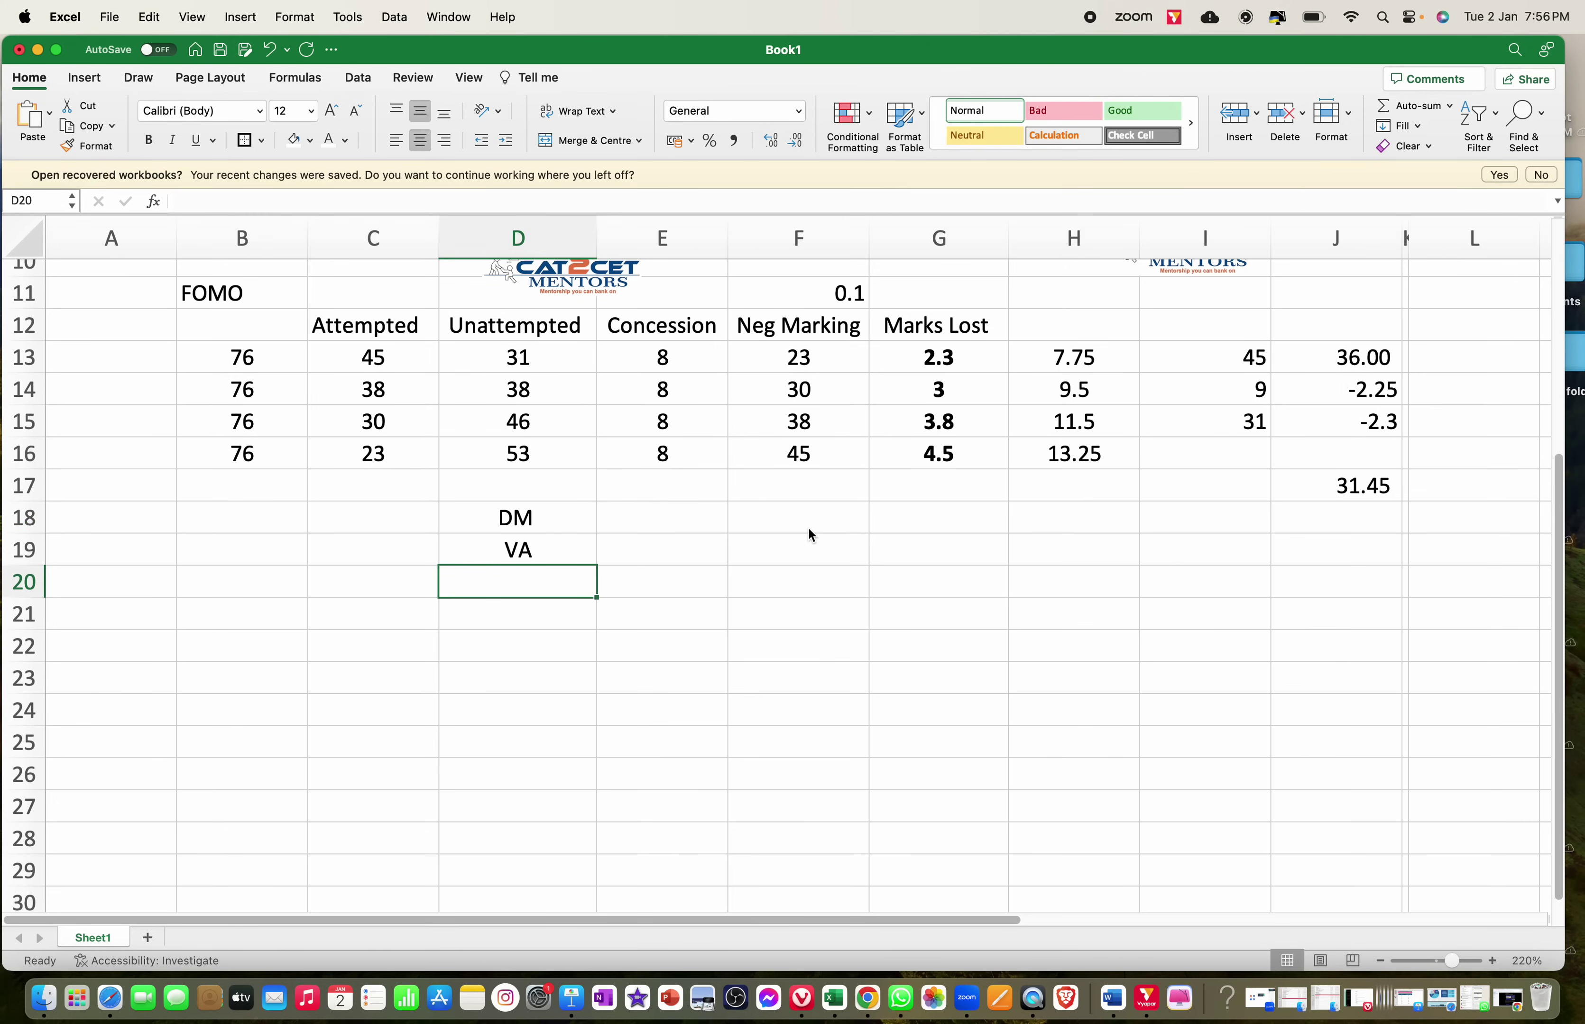
text(QA+DI)
key(Return)
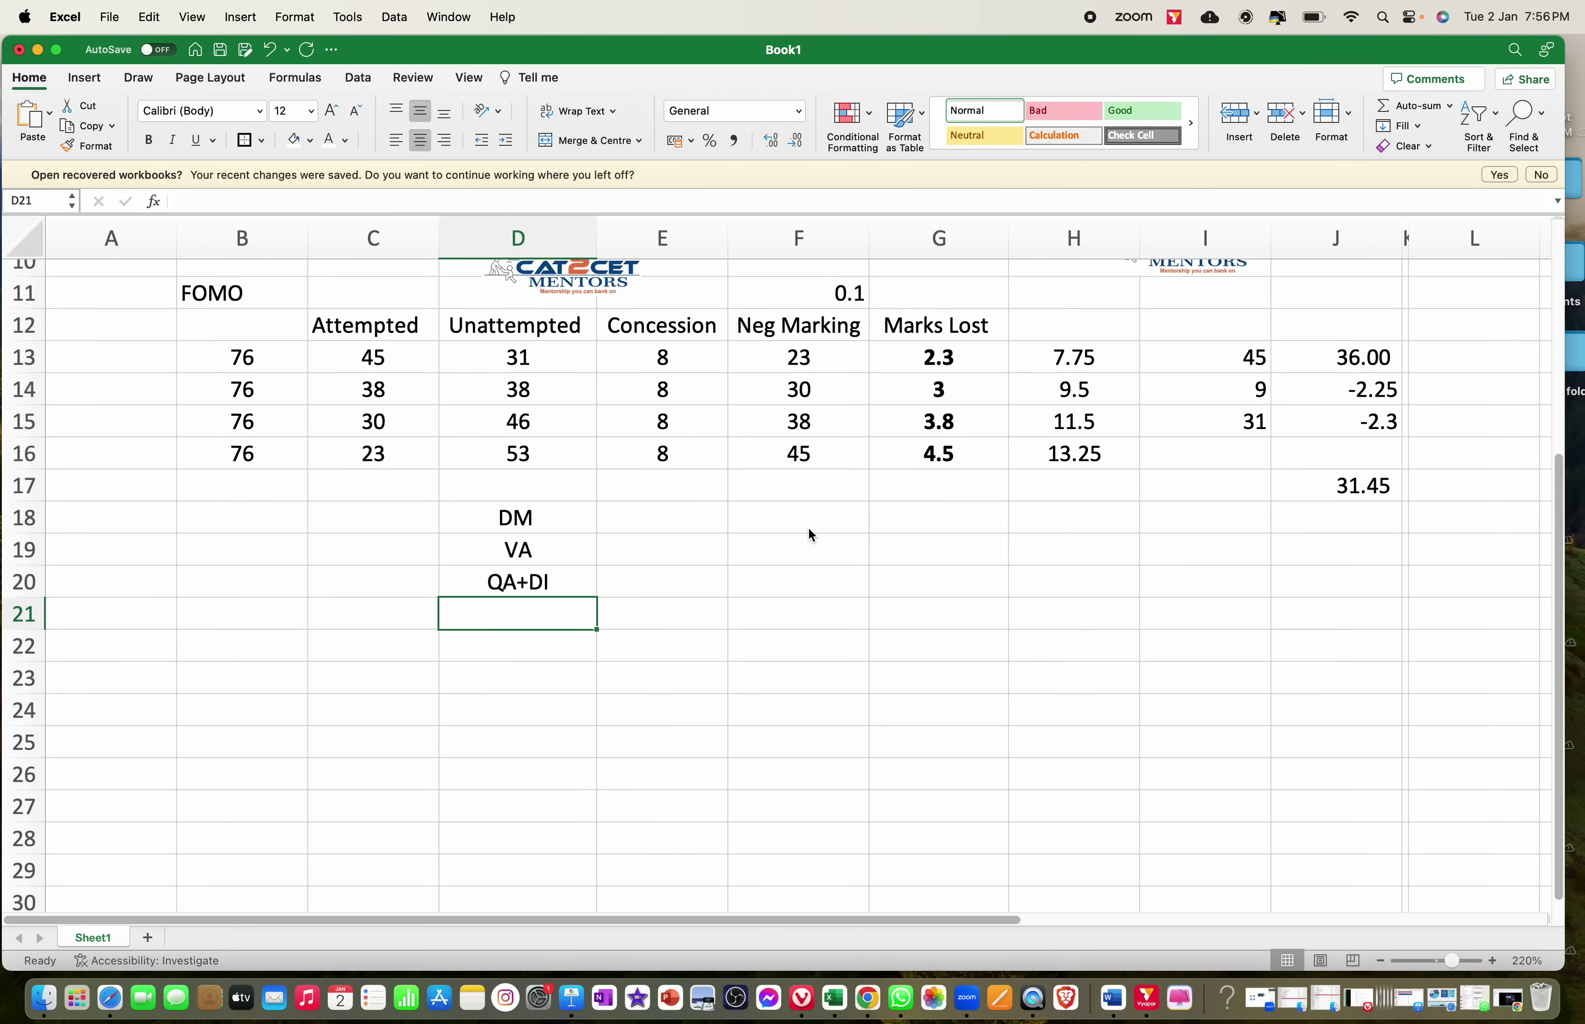
- Enter 4 beside VA in E19 and 4 beside DM in E18
click(707, 522)
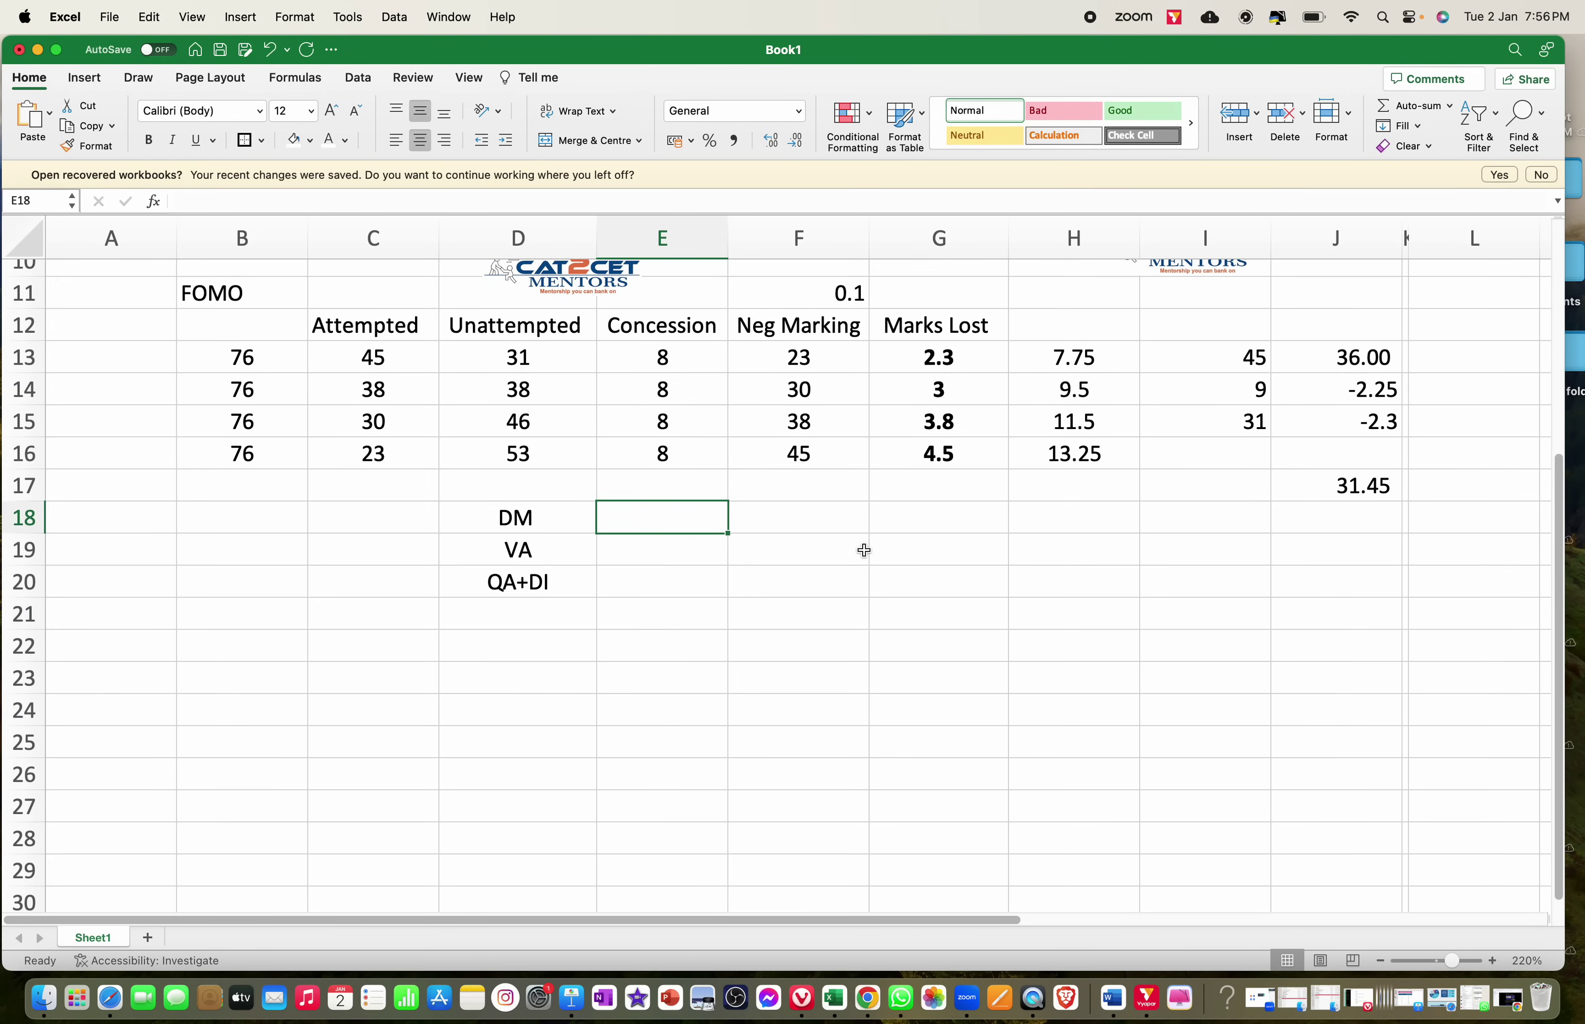
key(Down)
key(Left)
key(Right)
key(F2)
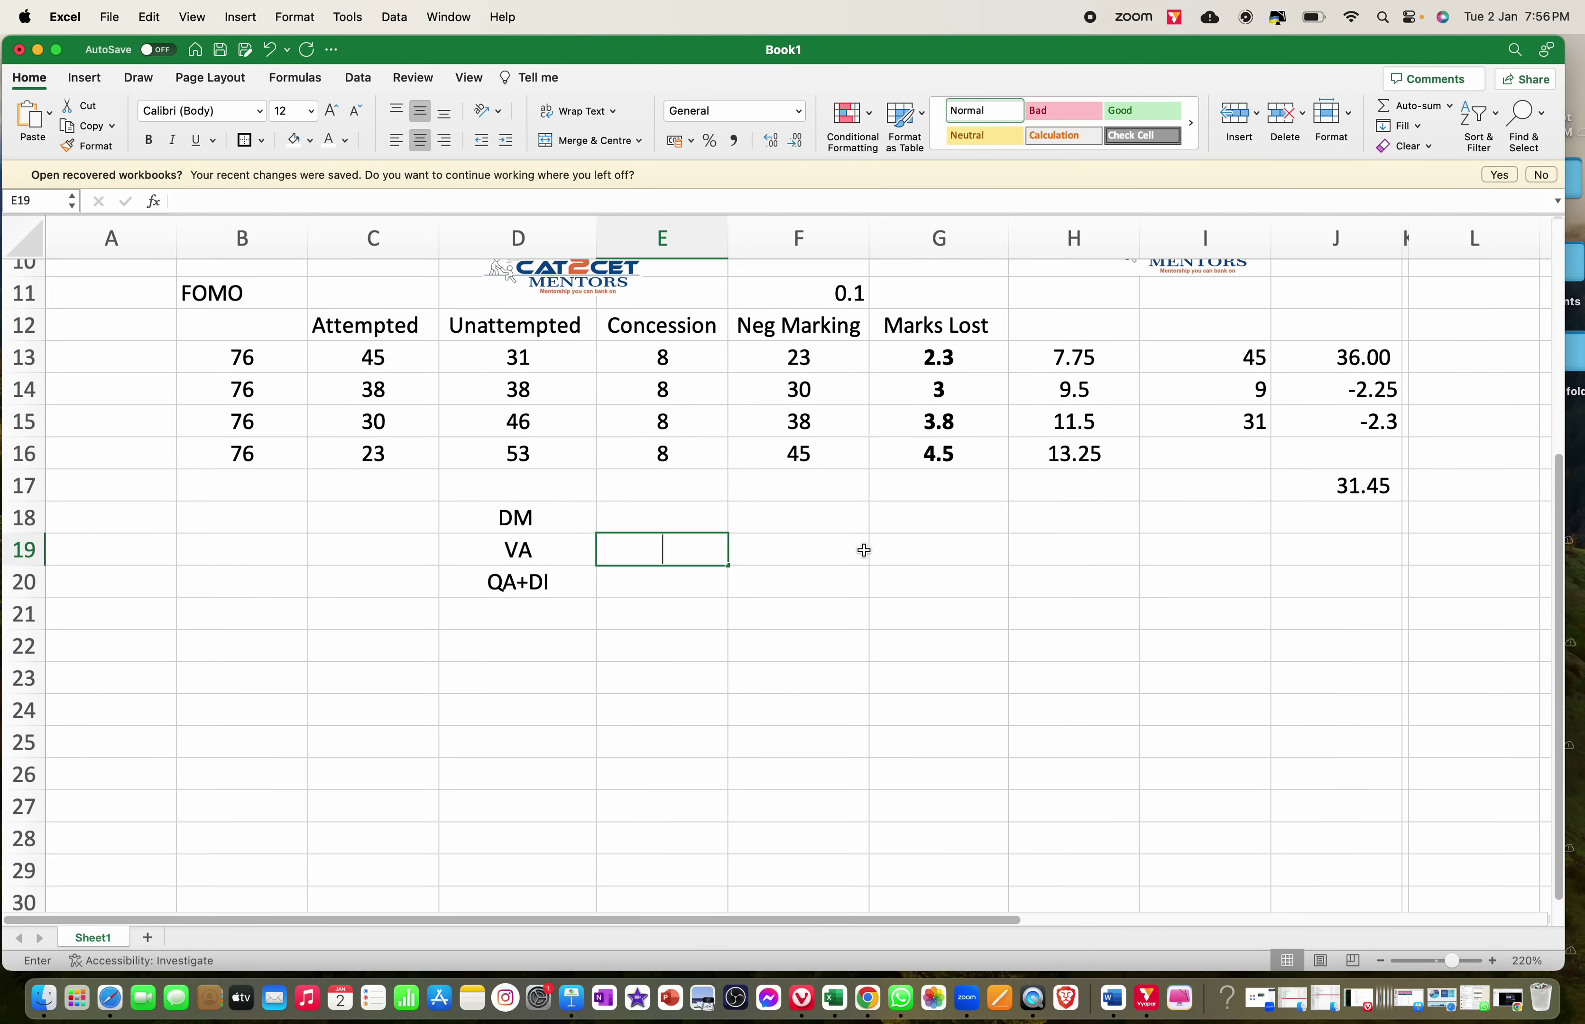
text(4)
key(Return)
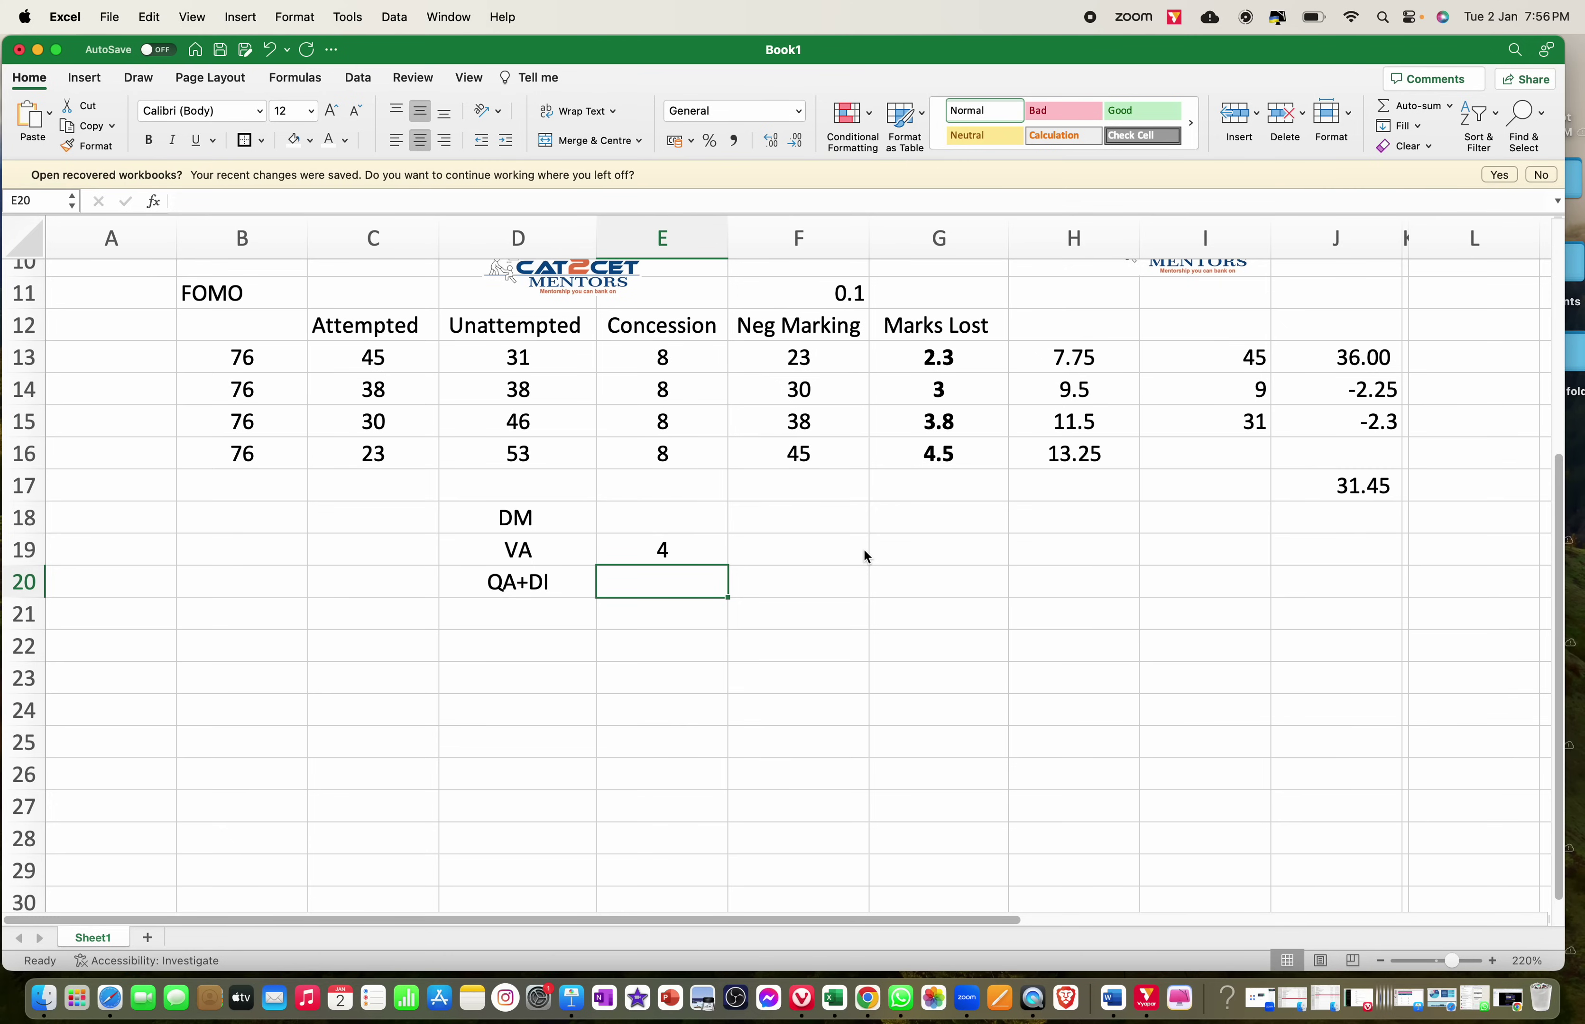
key(Up)
key(Up)
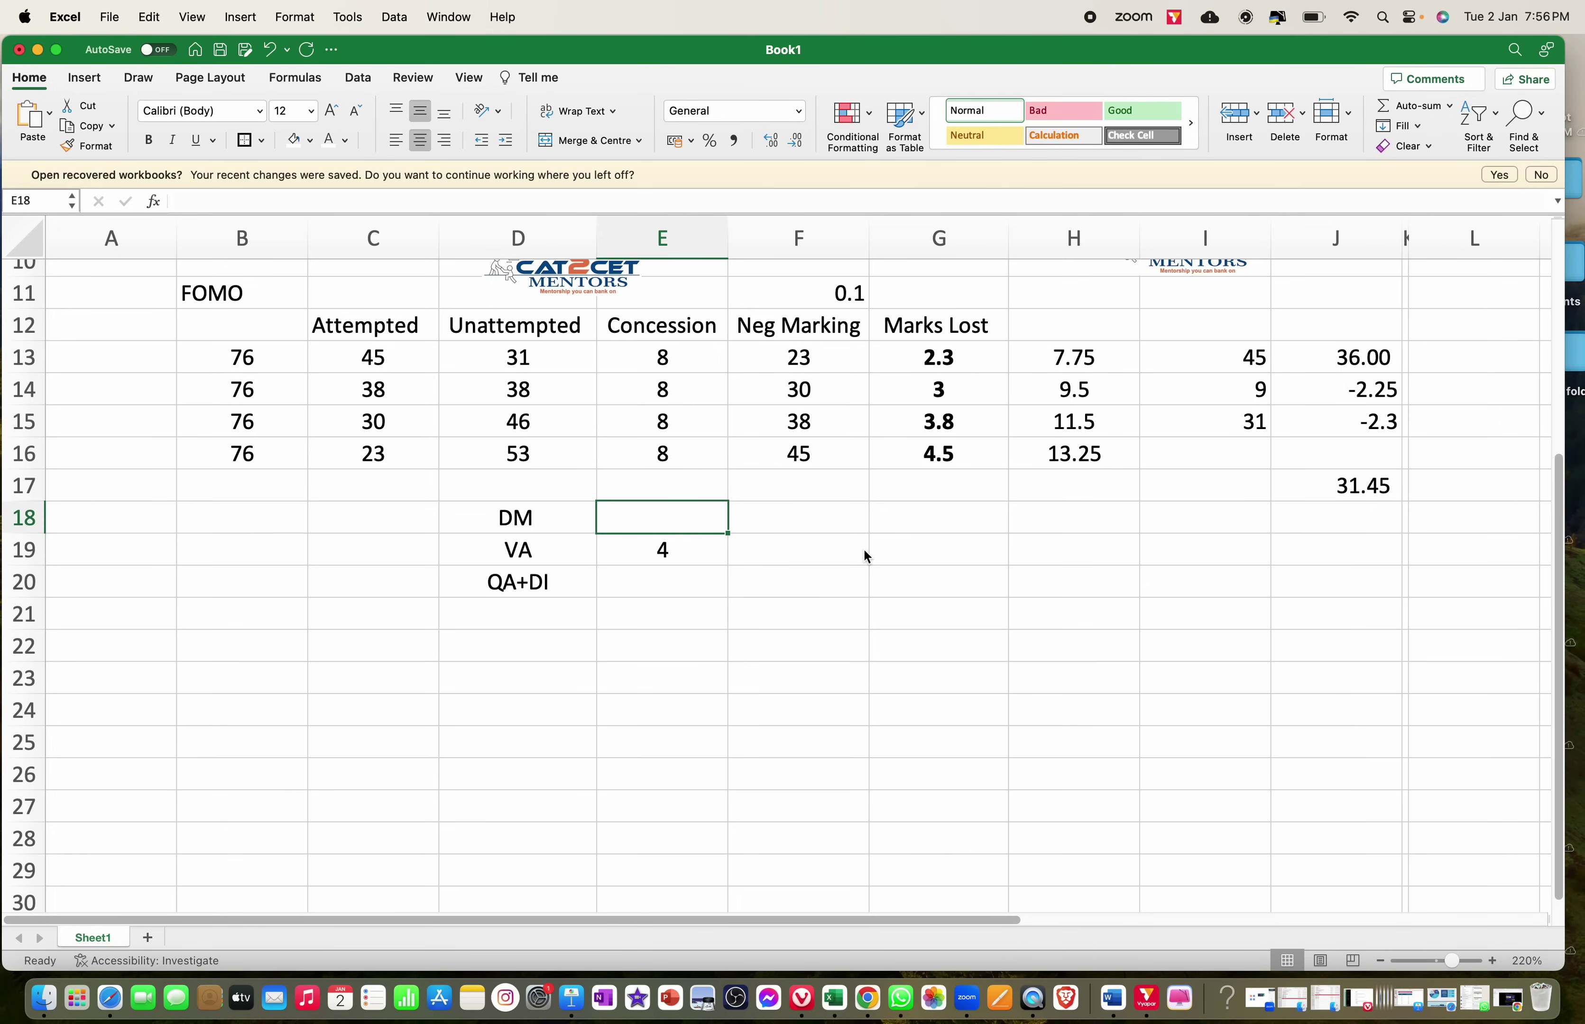
text(4)
key(Return)
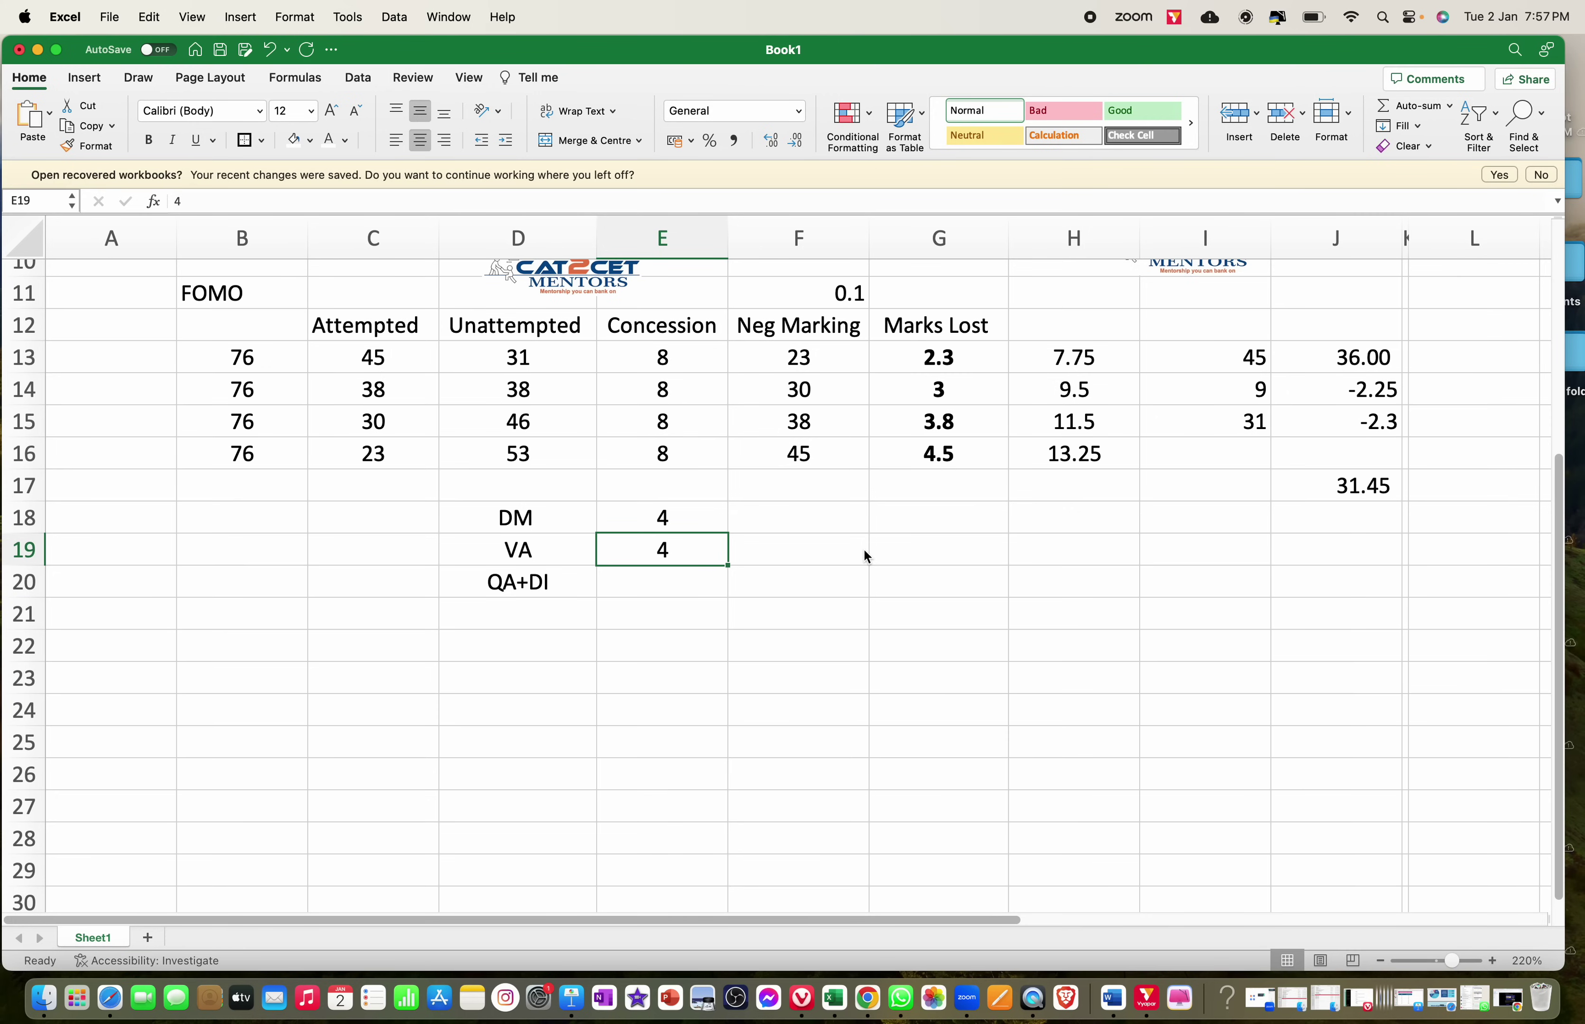
scroll(866, 556, up, 9)
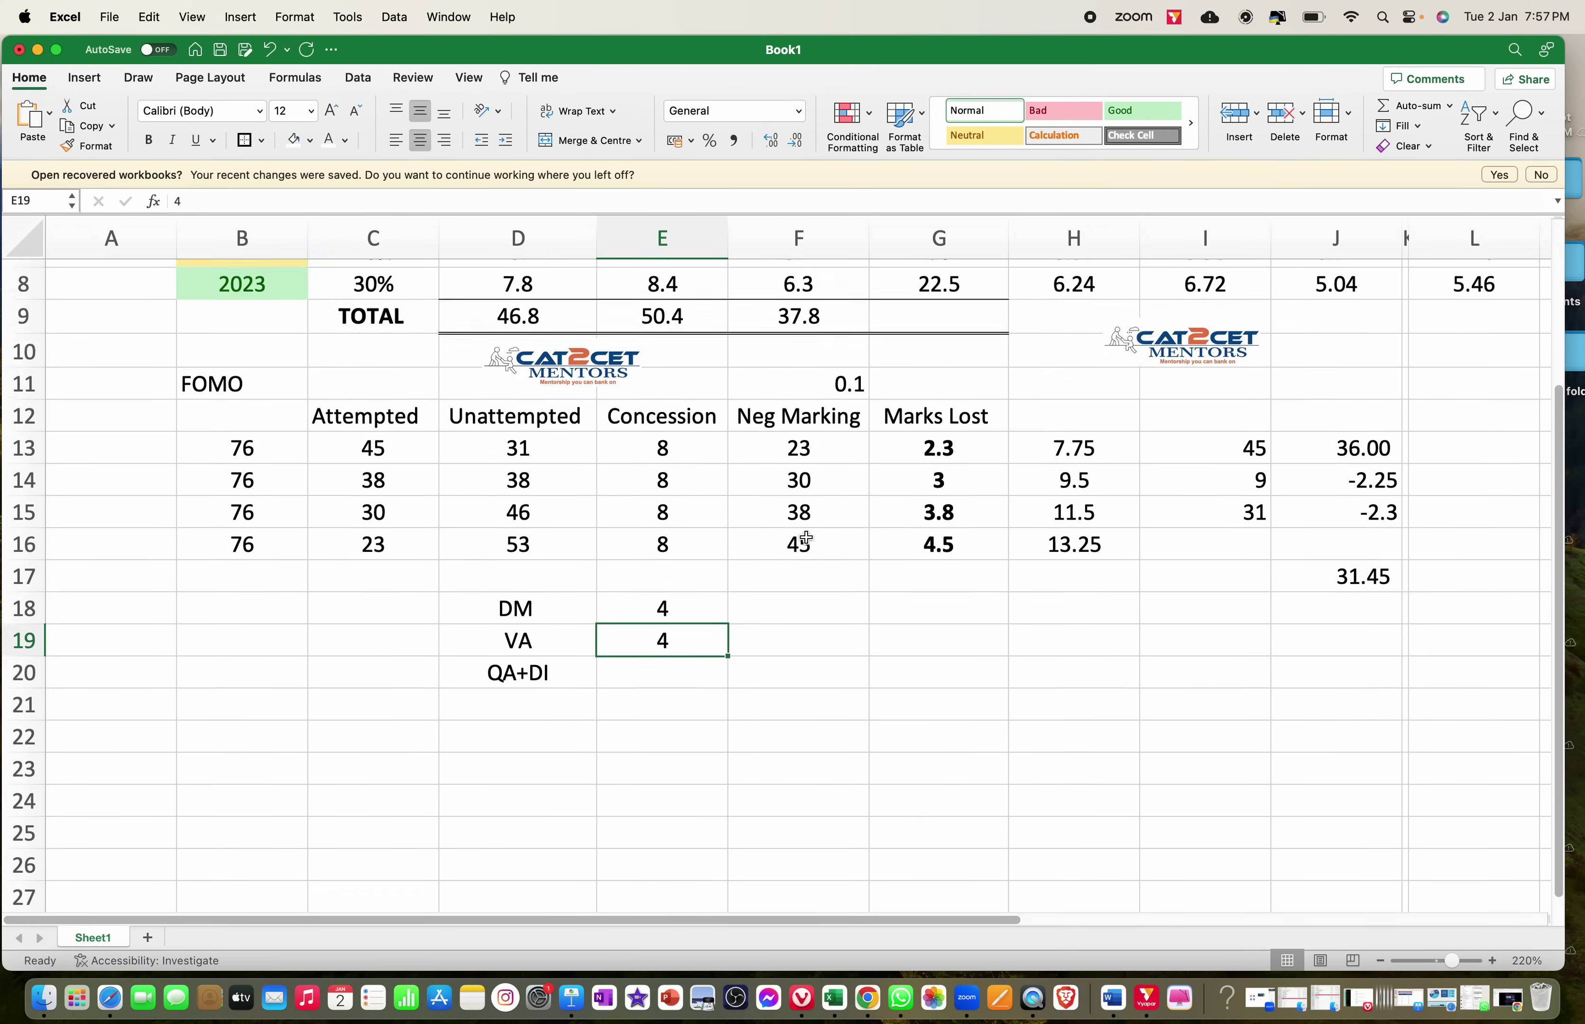
click(374, 394)
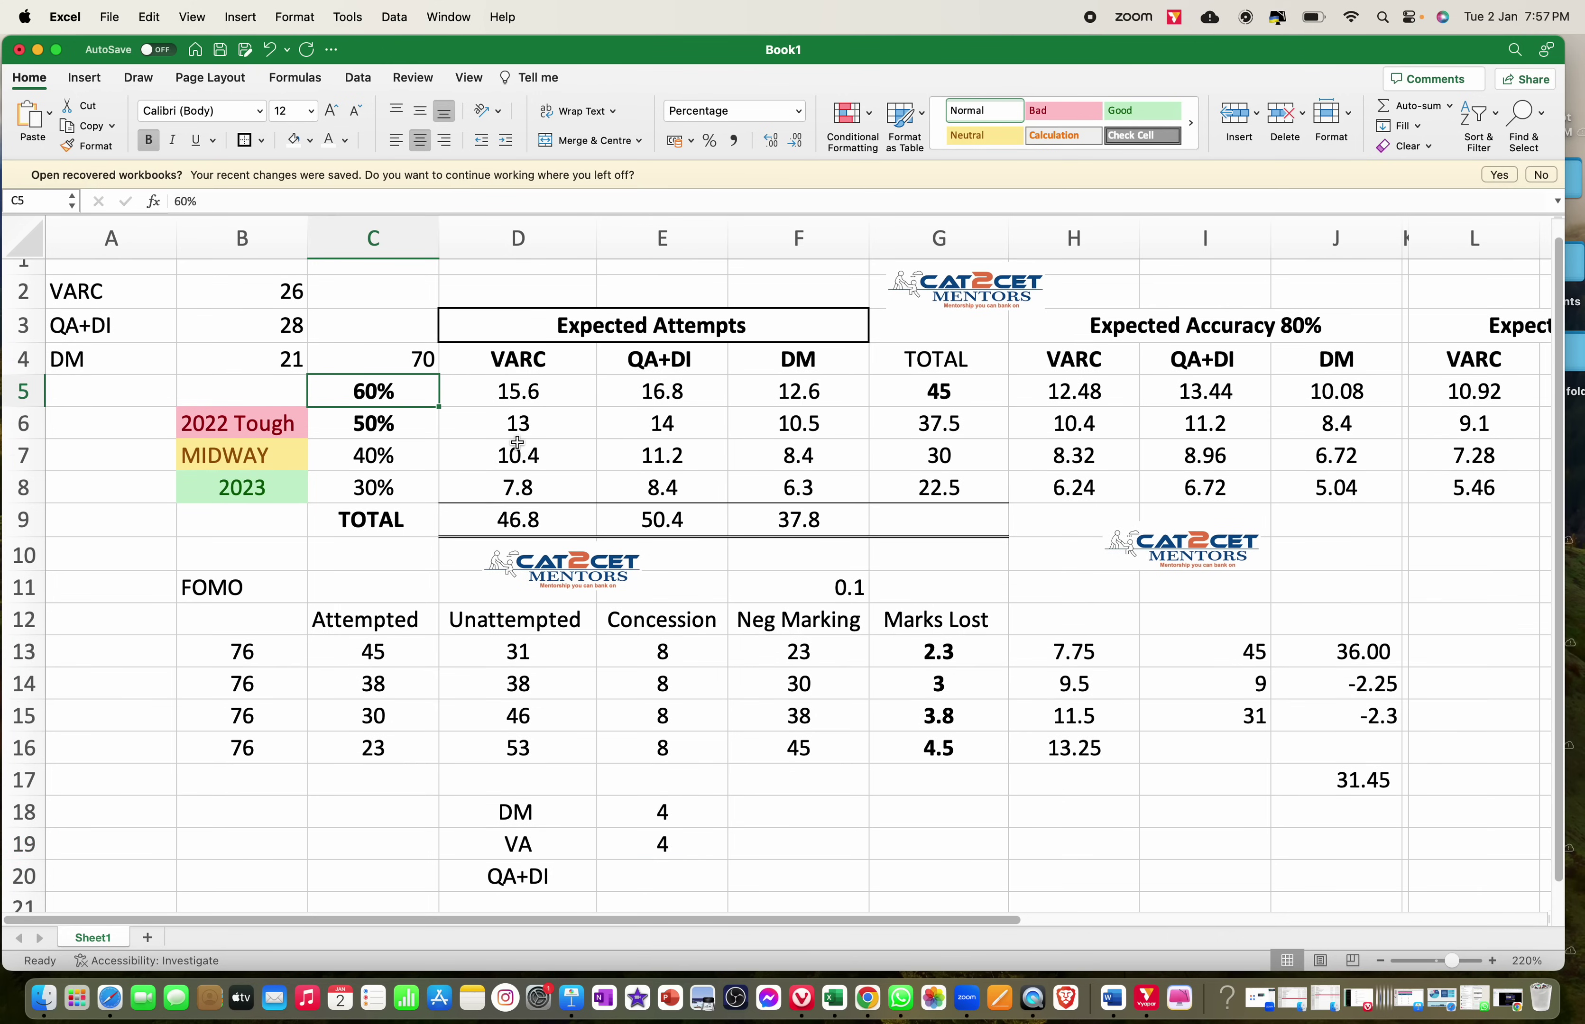
click(395, 360)
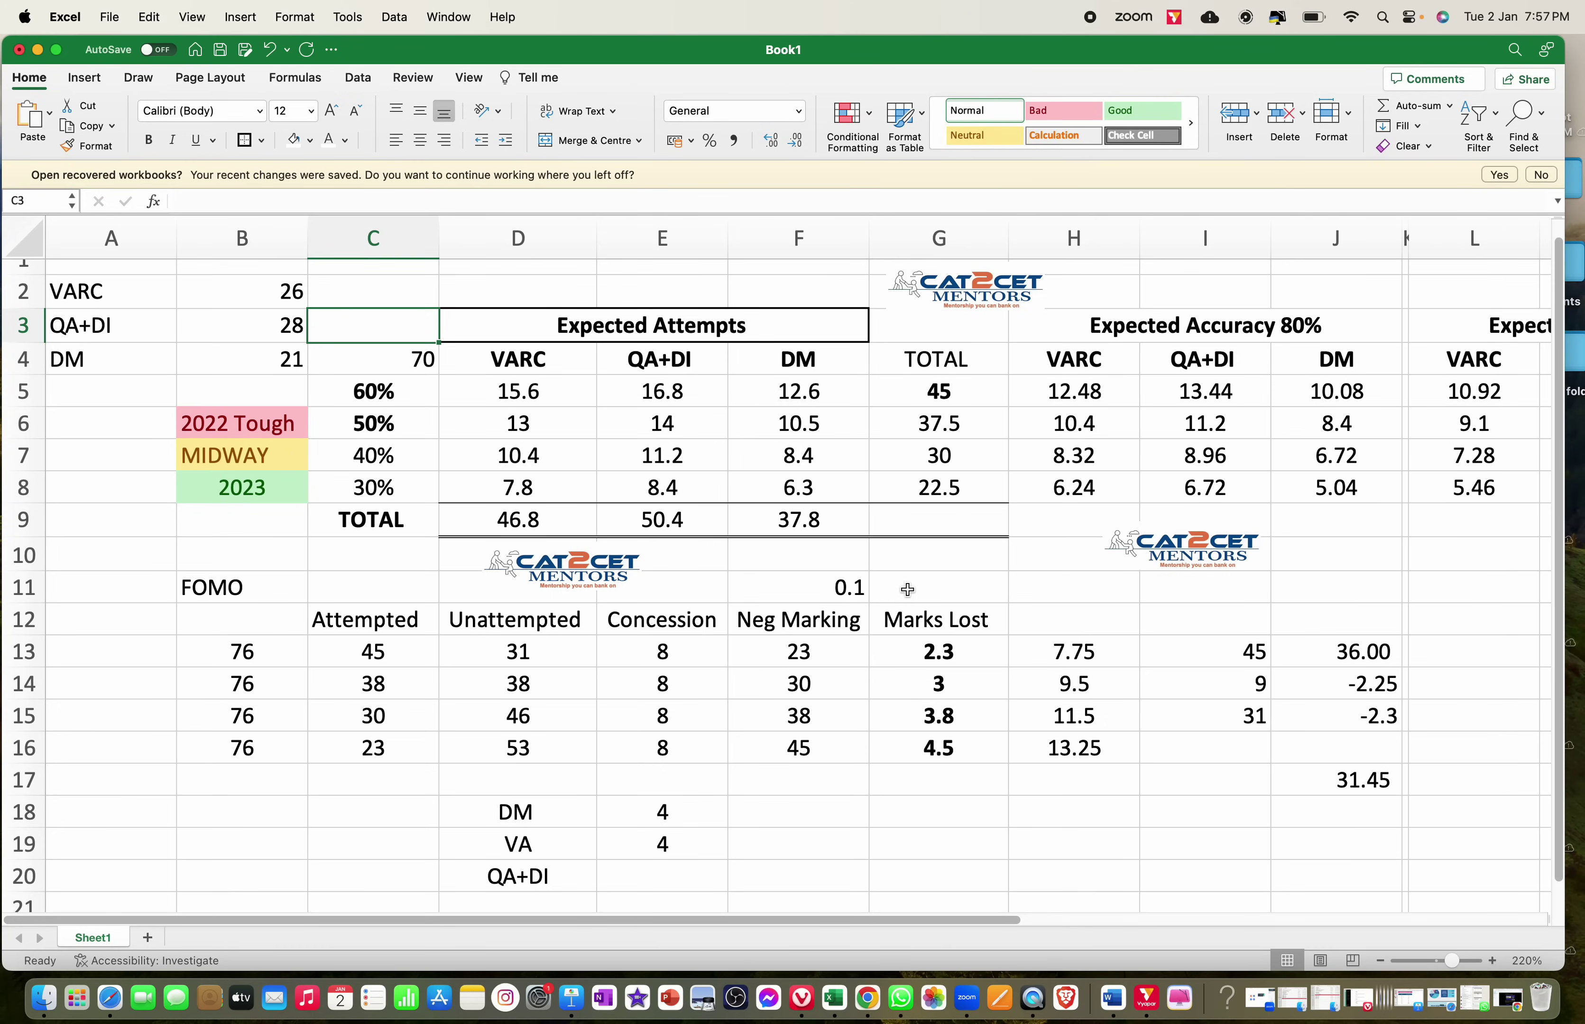
- Enter the headings Attempts in F19 and Accuracy in G19, beside the VA row
scroll(893, 599, down, 2)
click(794, 718)
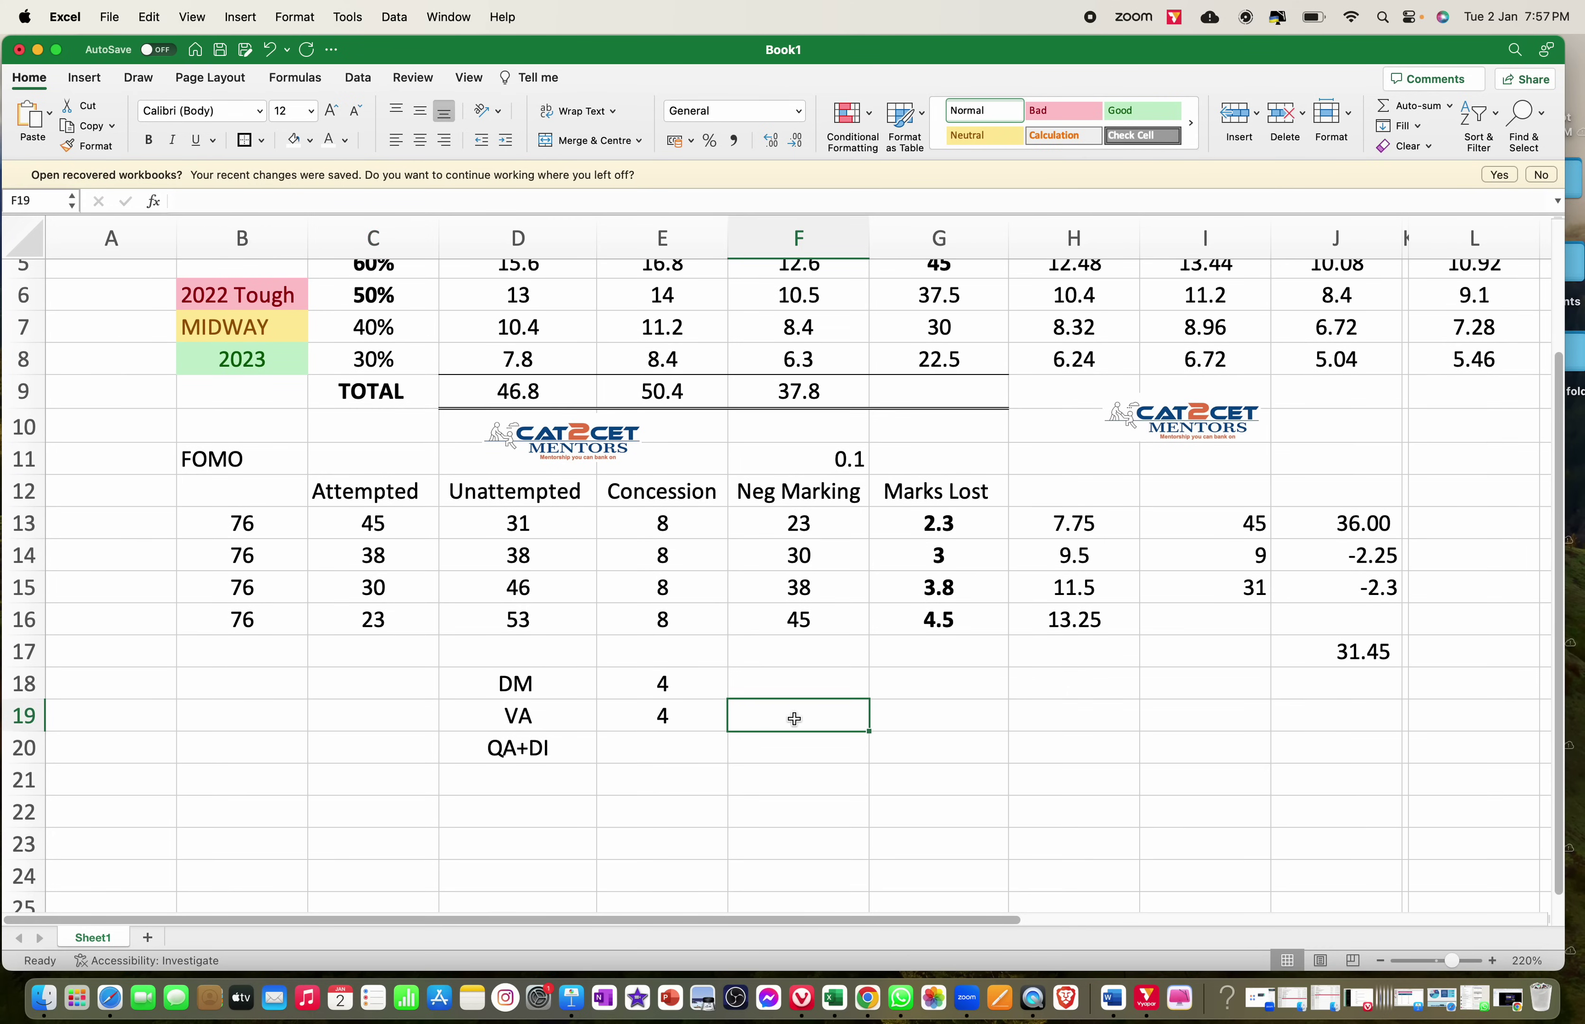
text(Attempt)
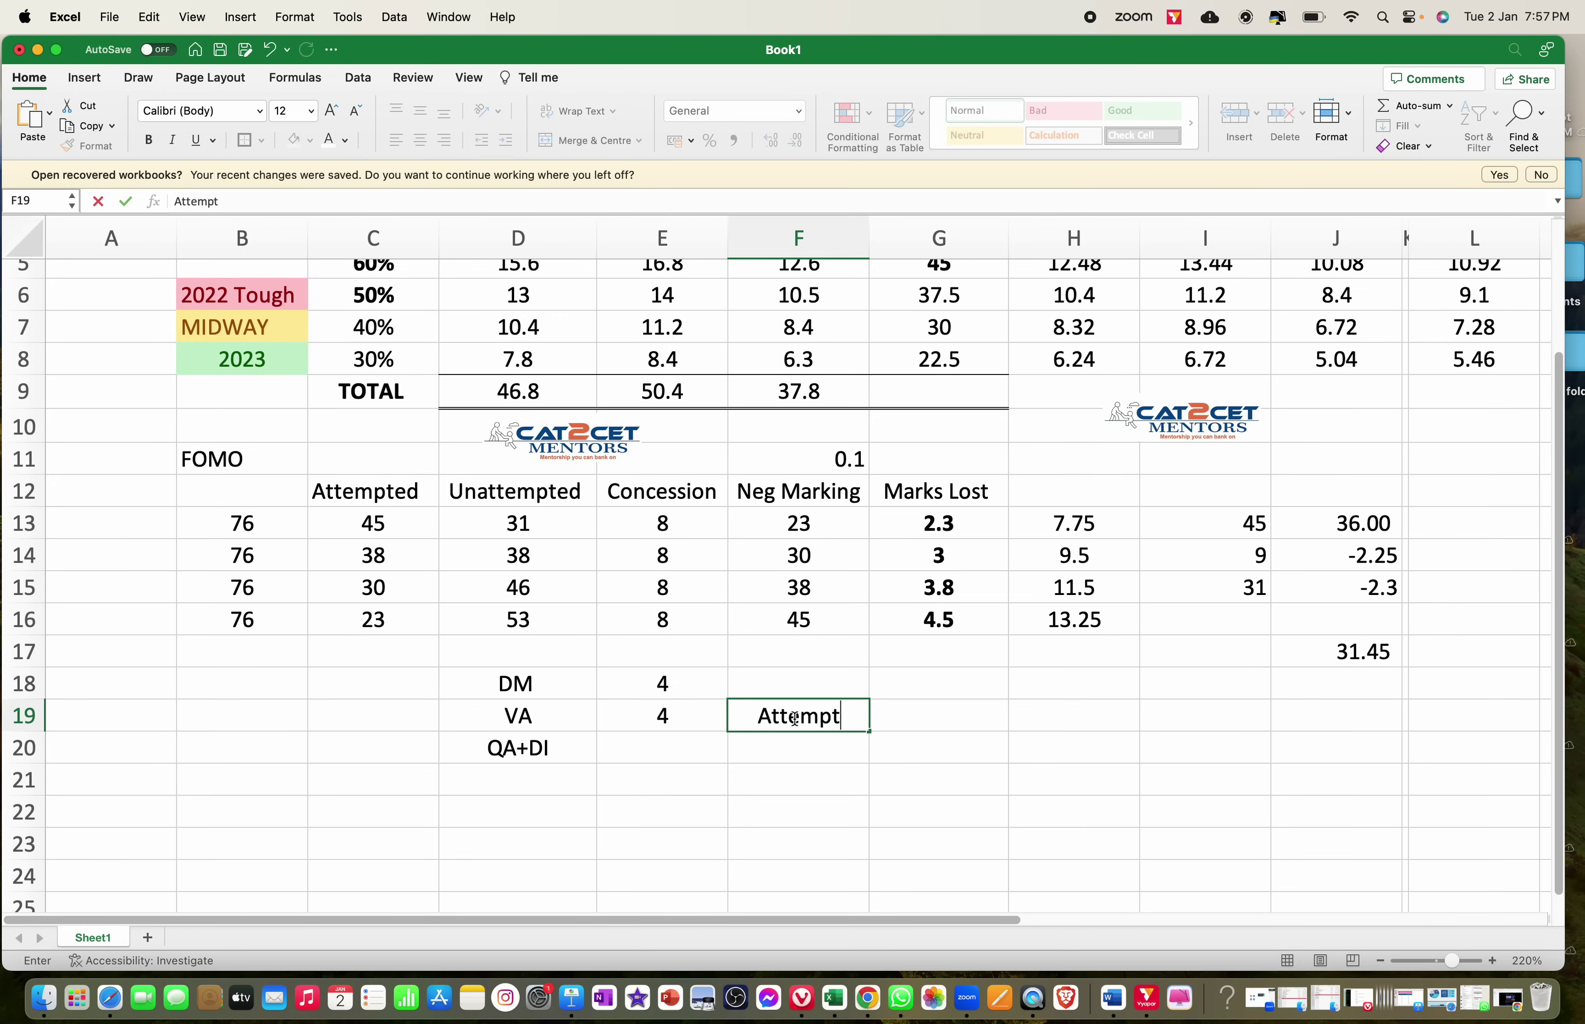
text(s)
key(Return)
click(794, 718)
key(Right)
text(Accu)
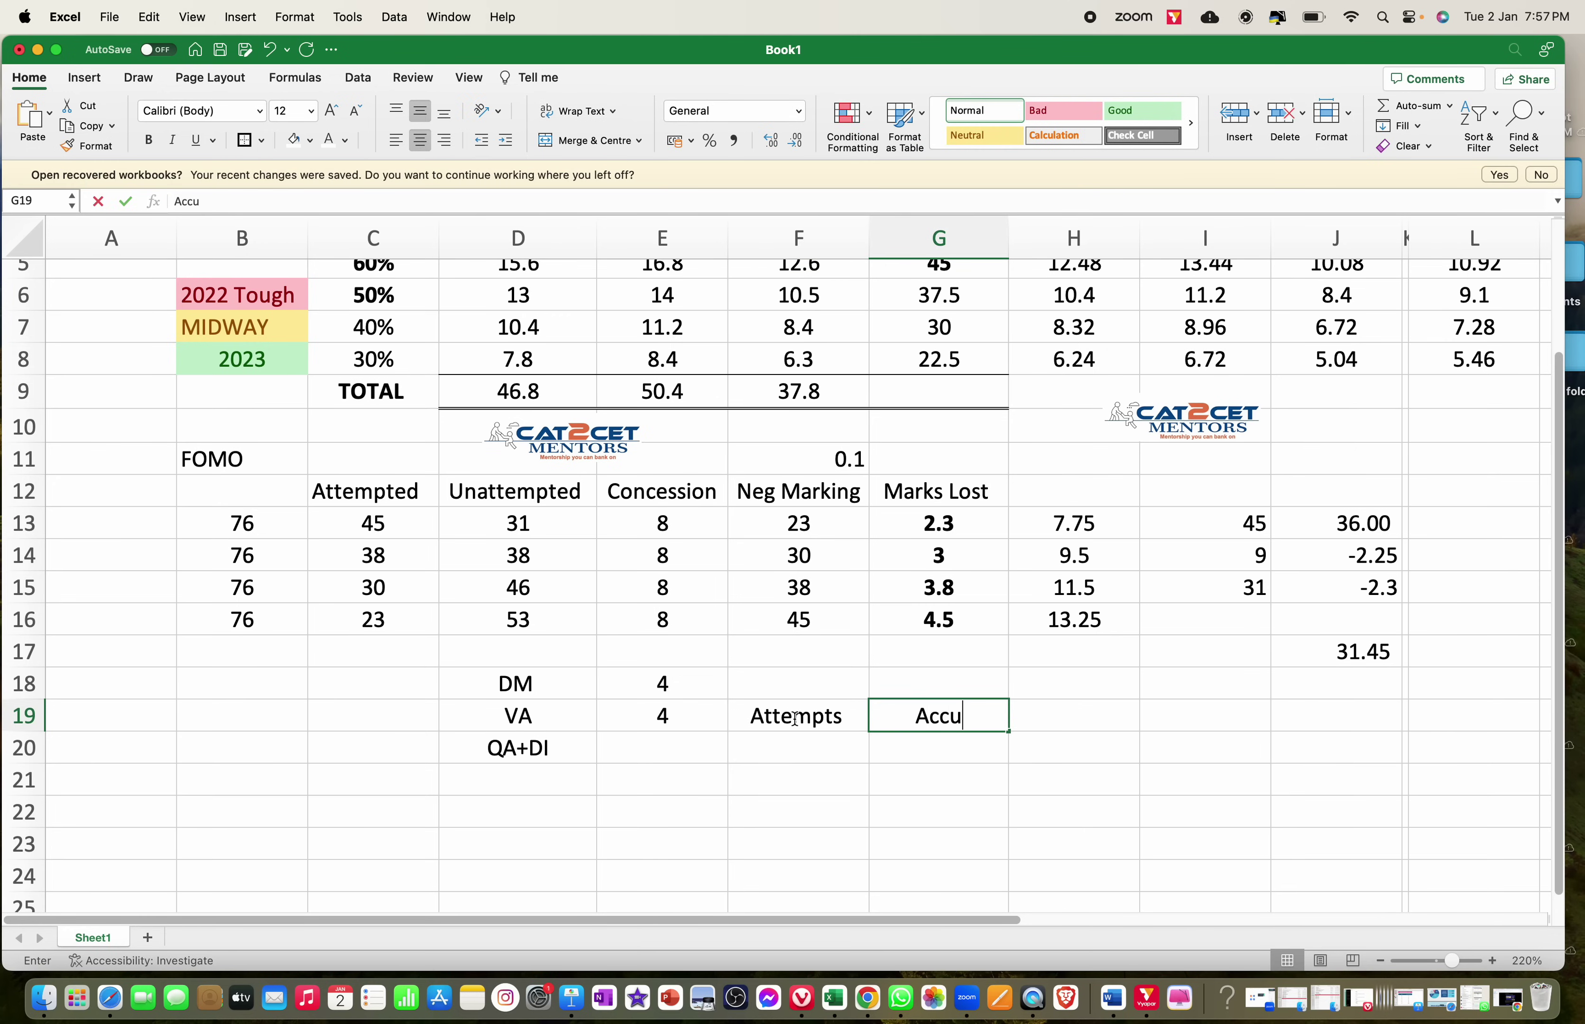
text(racy)
key(Return)
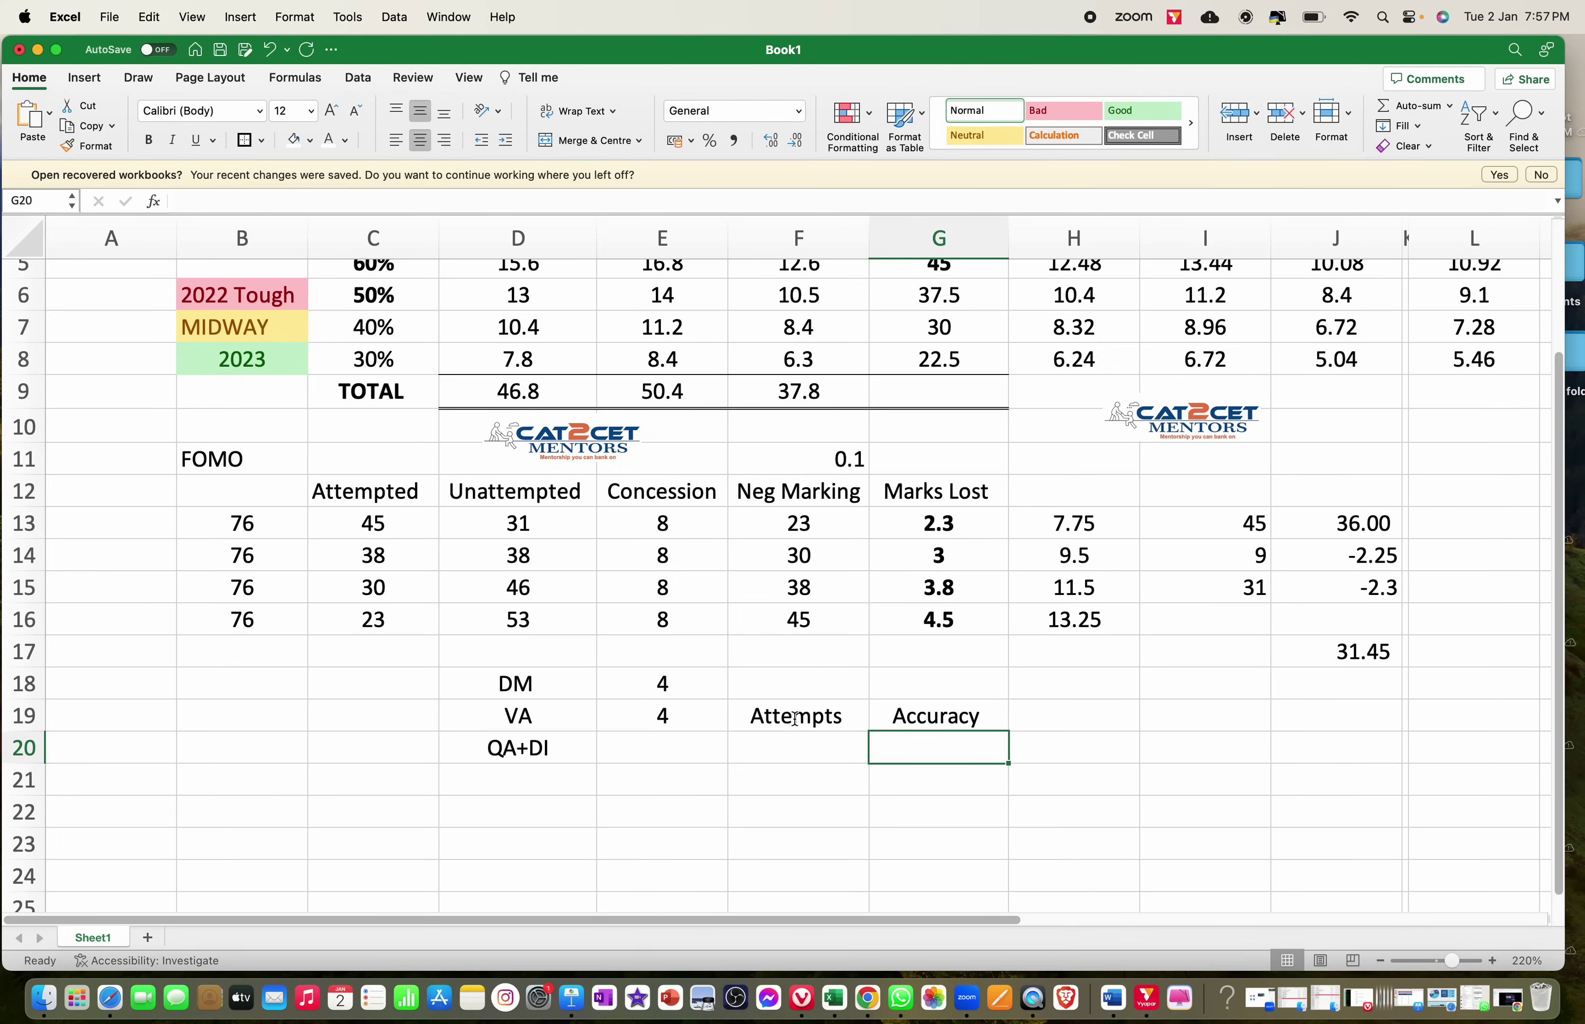
- Enter the negative-marking values 0.10 in G20, below Accuracy, and 0.25 beside it in H20
text(0.10)
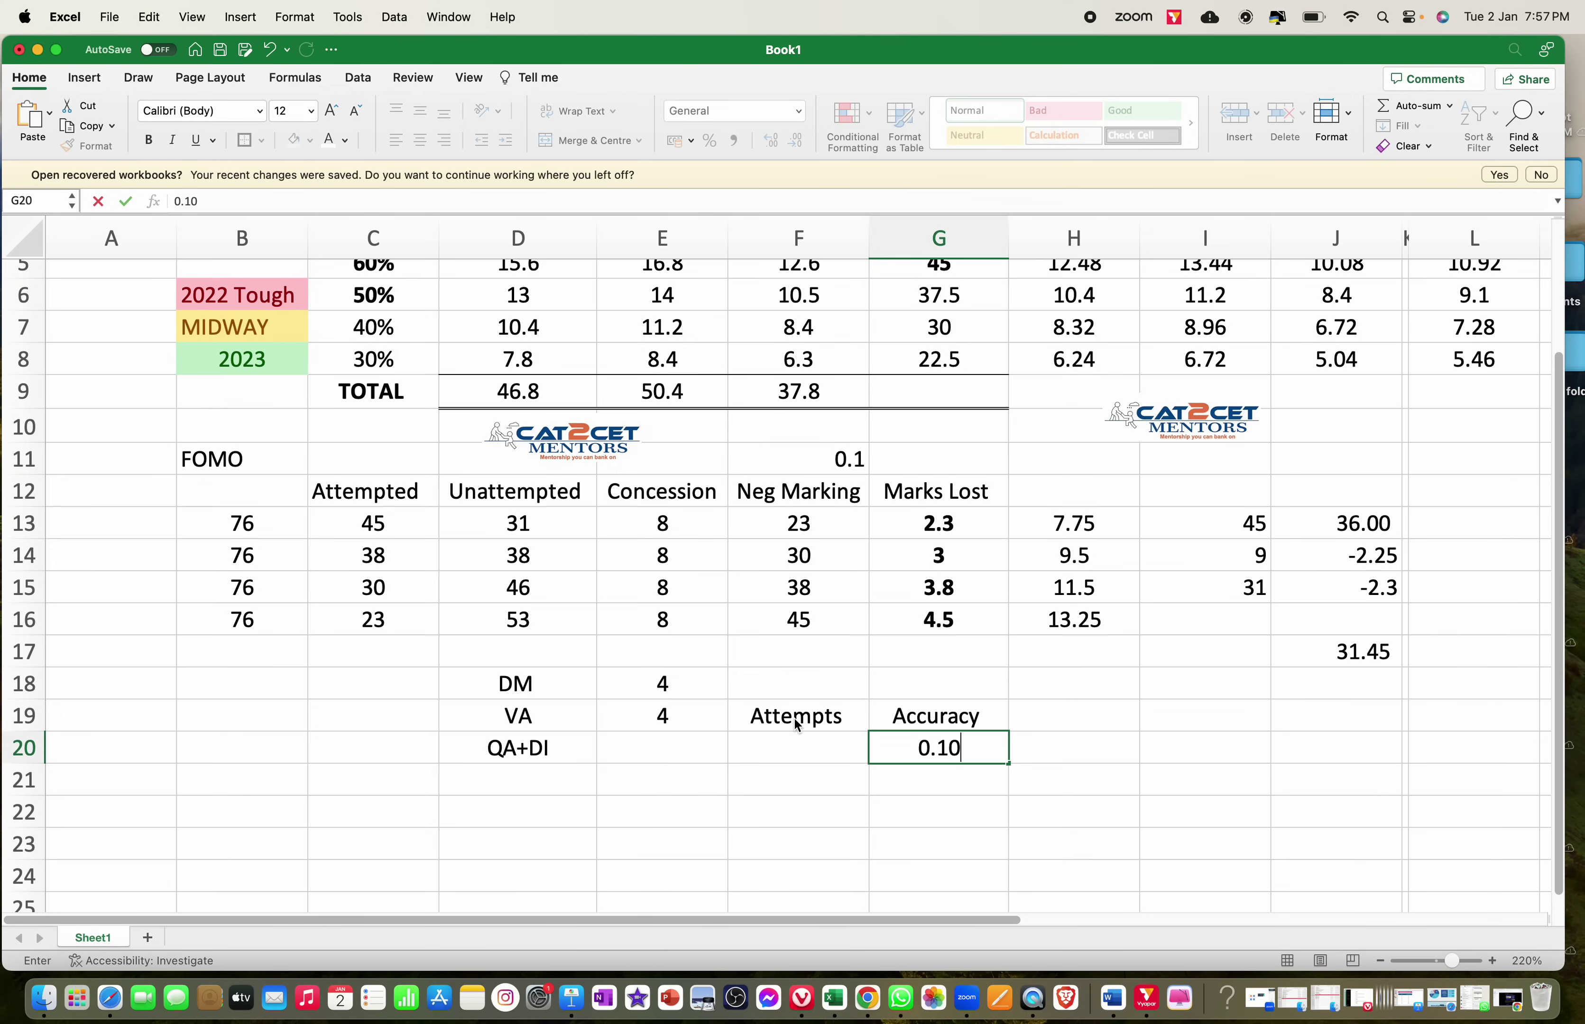
key(Return)
key(Right)
key(Up)
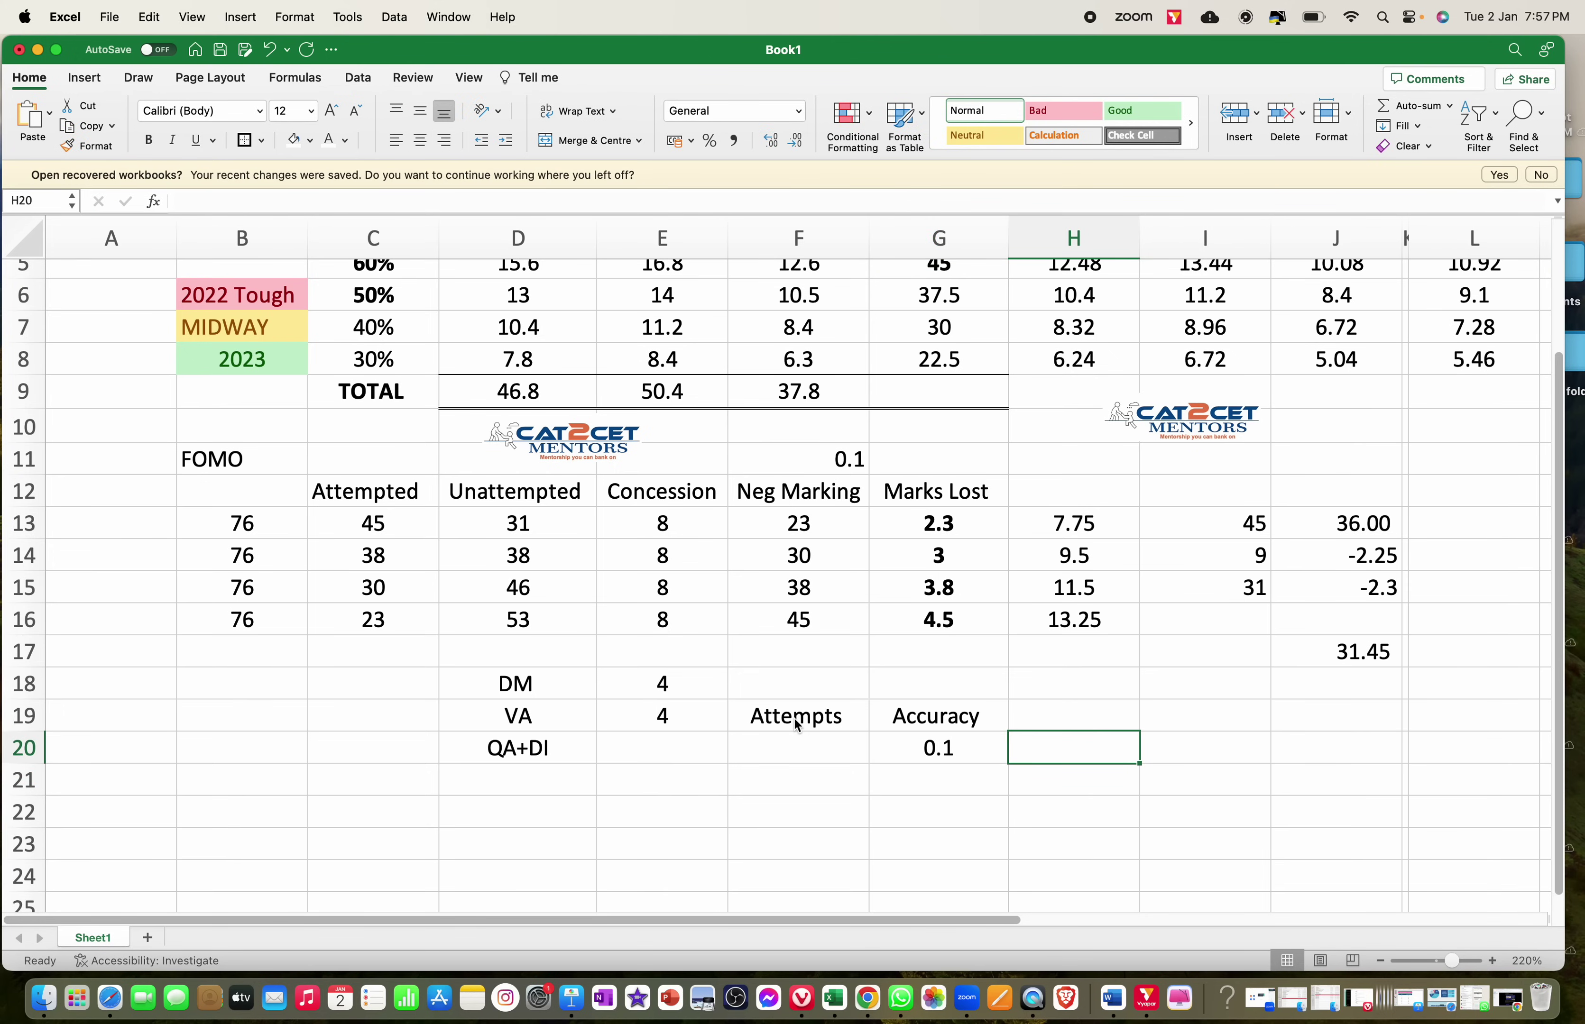
text(.25)
key(Return)
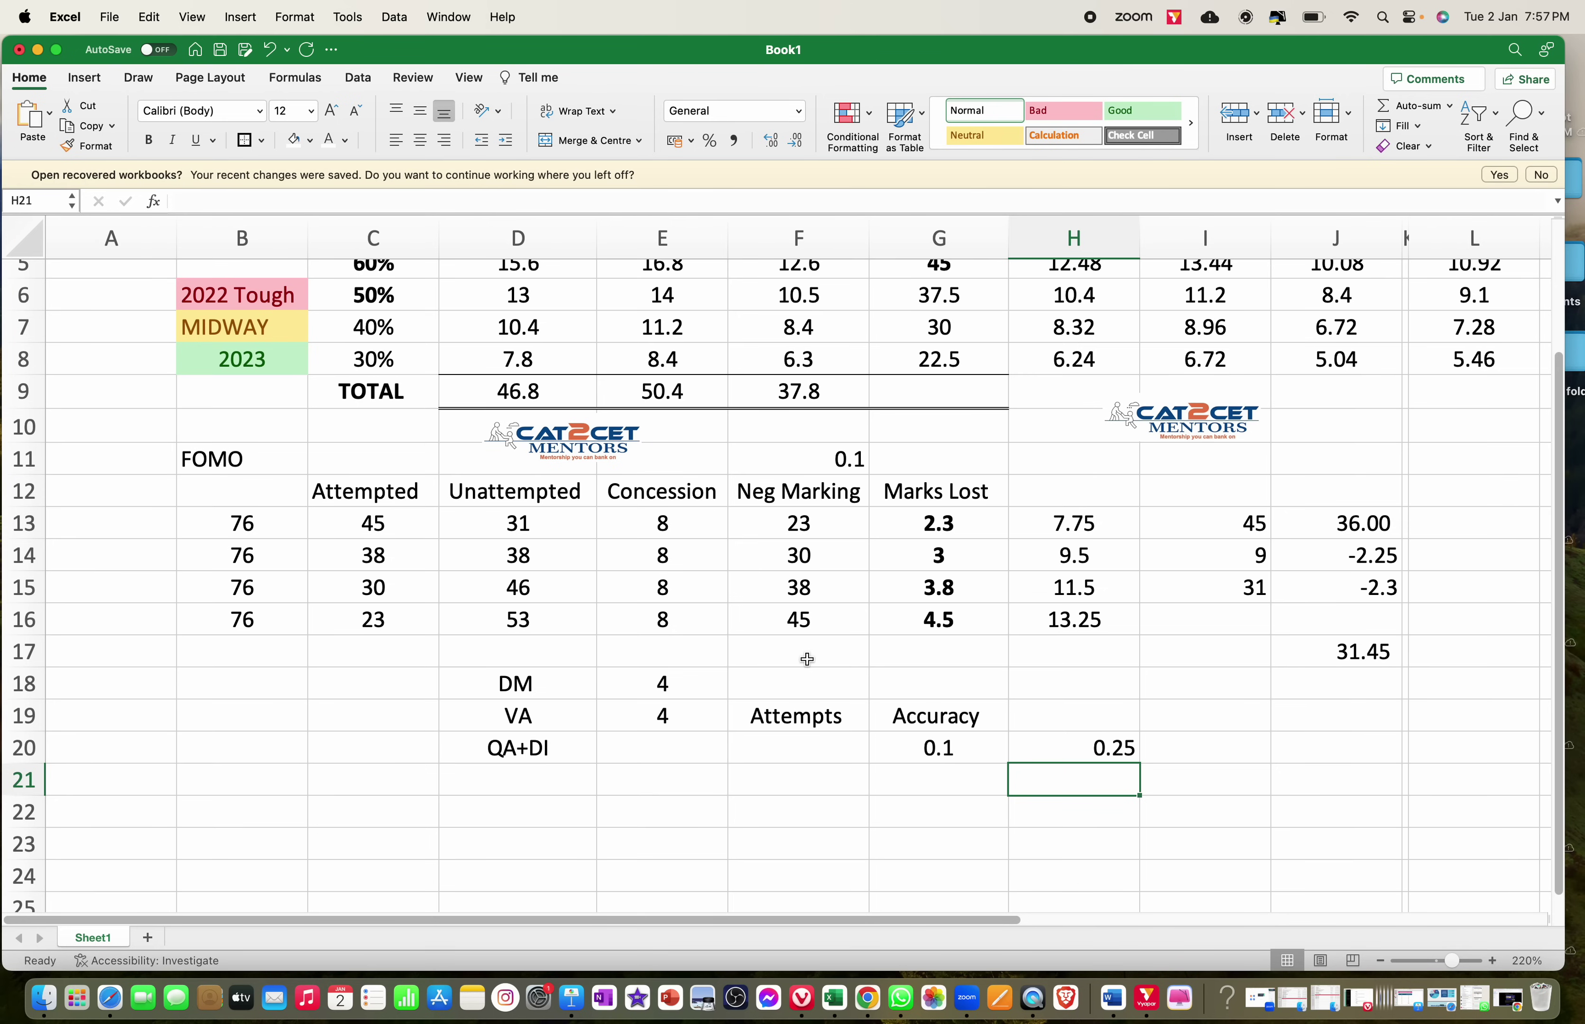
- Calculate 70% of 76 in the empty cell M13 with the formula =76*70%
scroll(806, 659, right, 10)
scroll(807, 659, up, 4)
scroll(808, 659, right, 2)
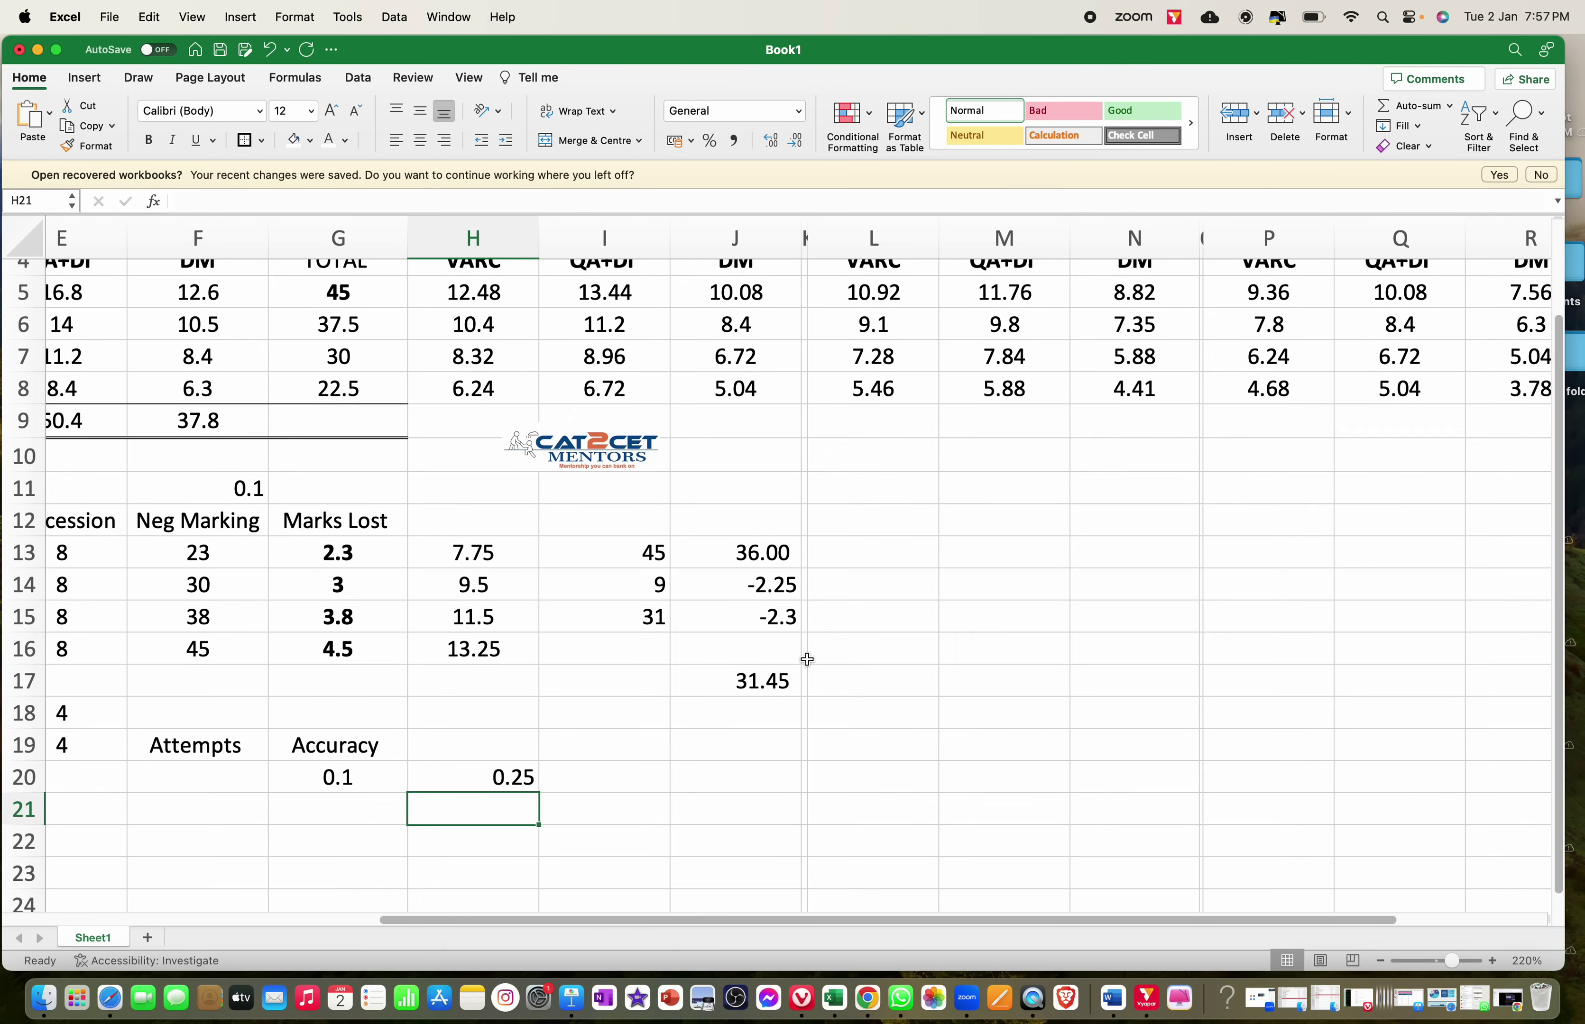
scroll(807, 659, left, 6)
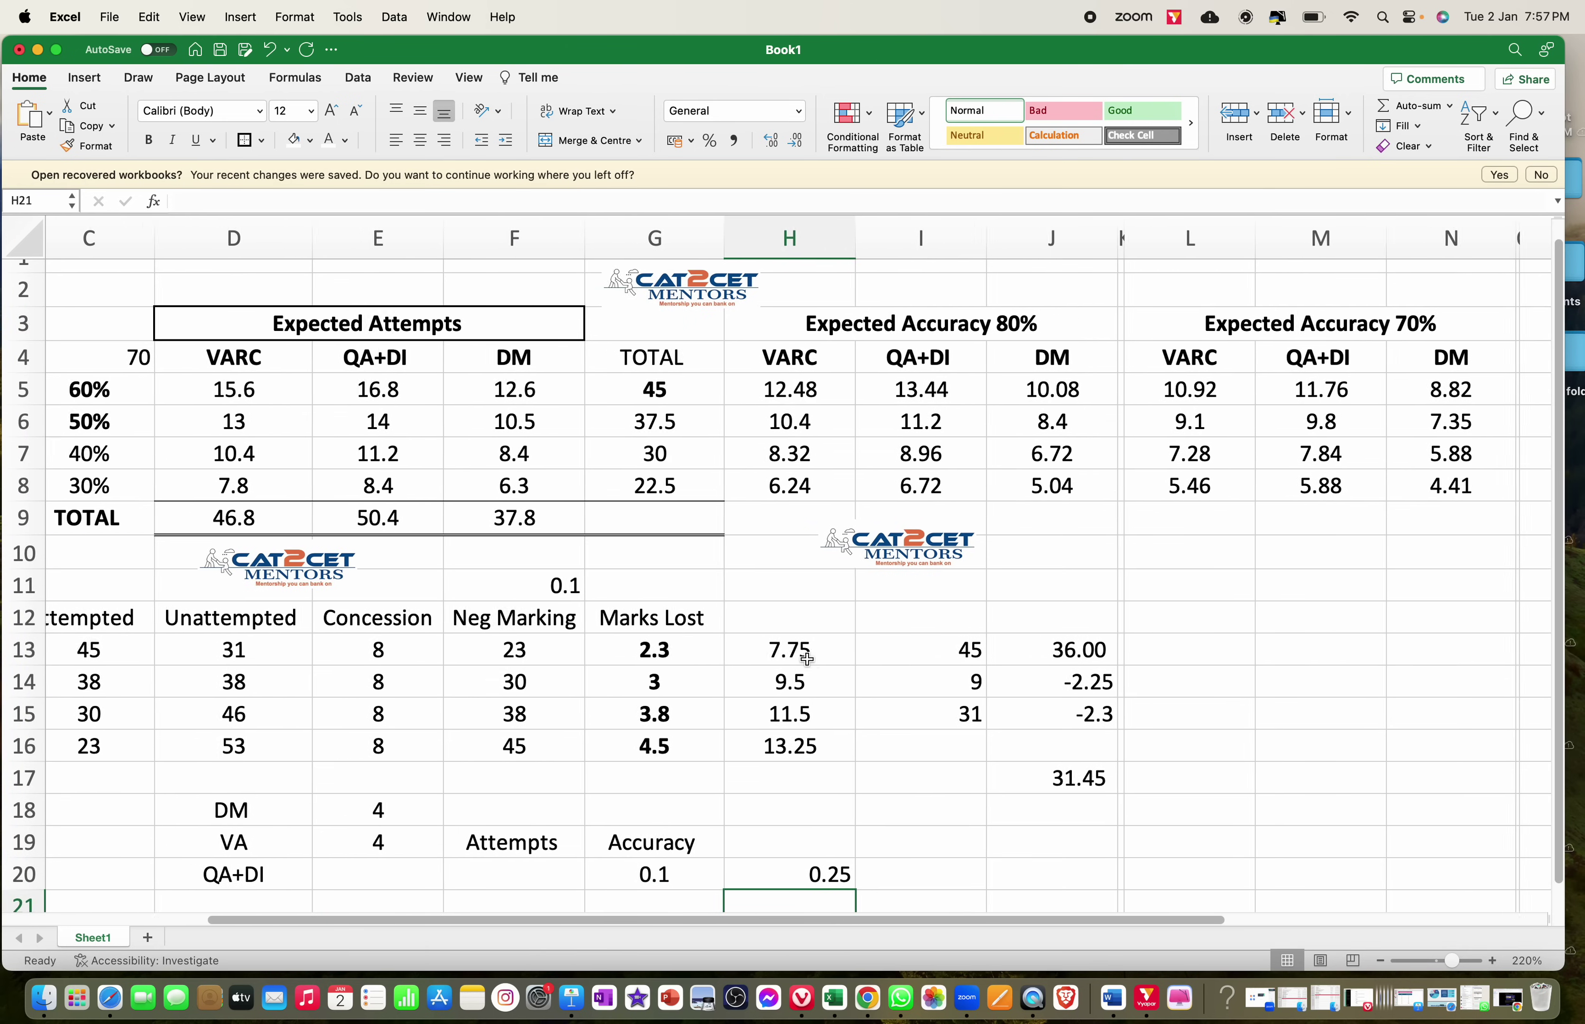
scroll(807, 659, right, 3)
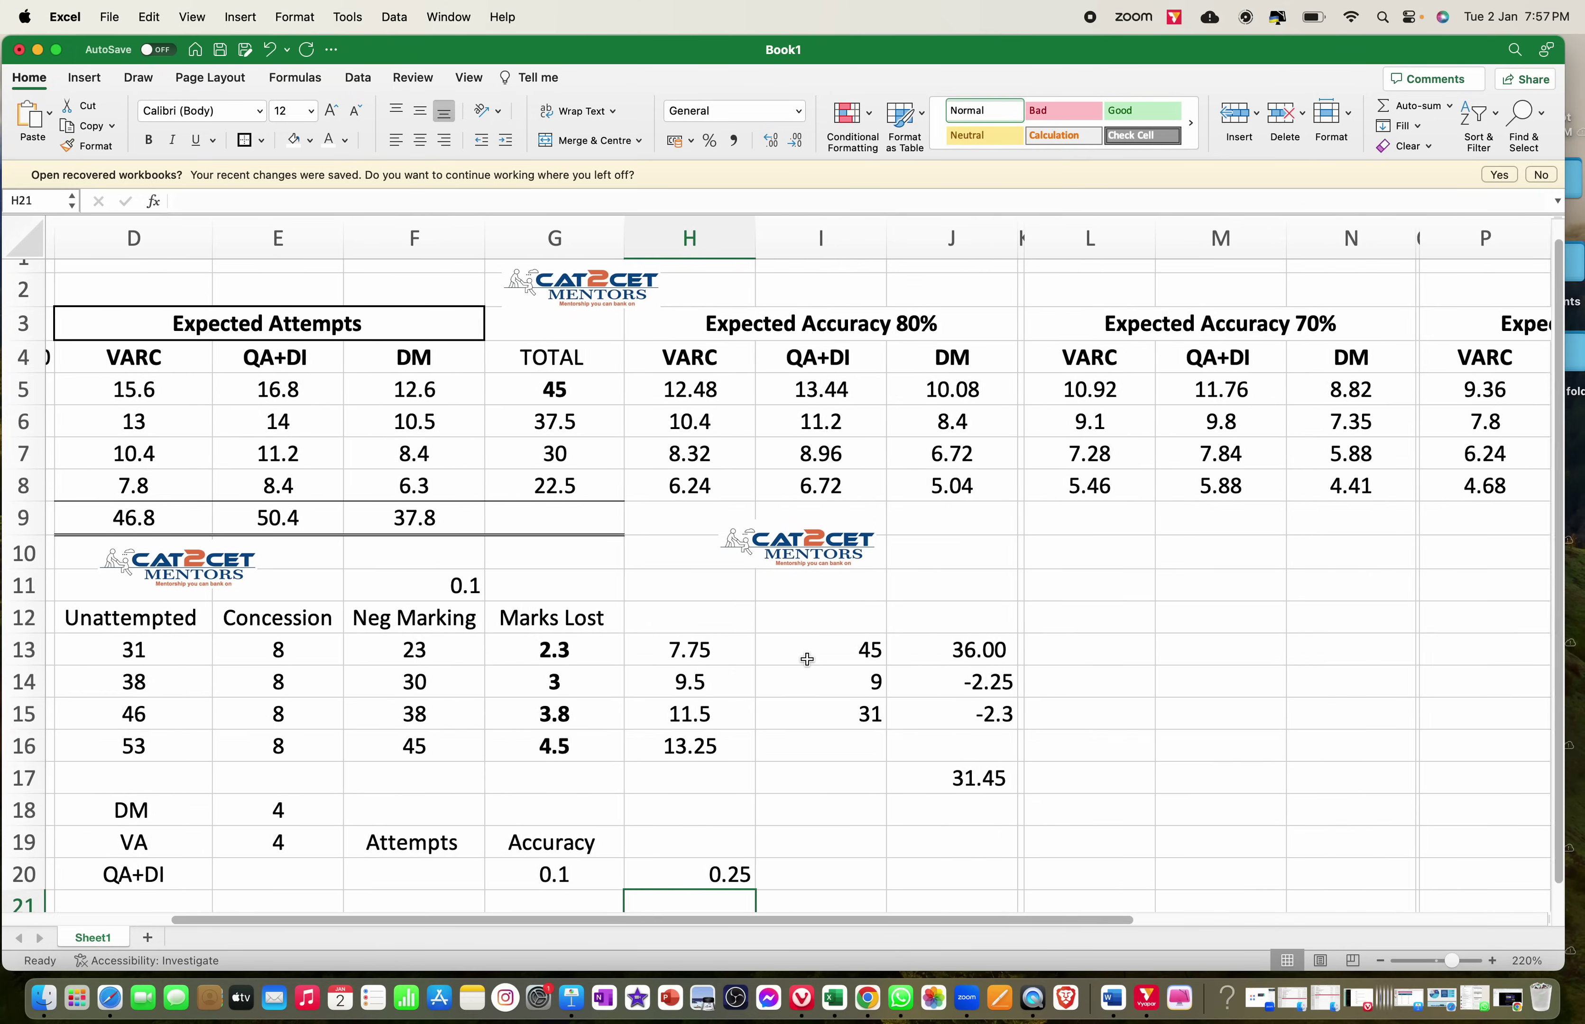
scroll(1046, 645, right, 1)
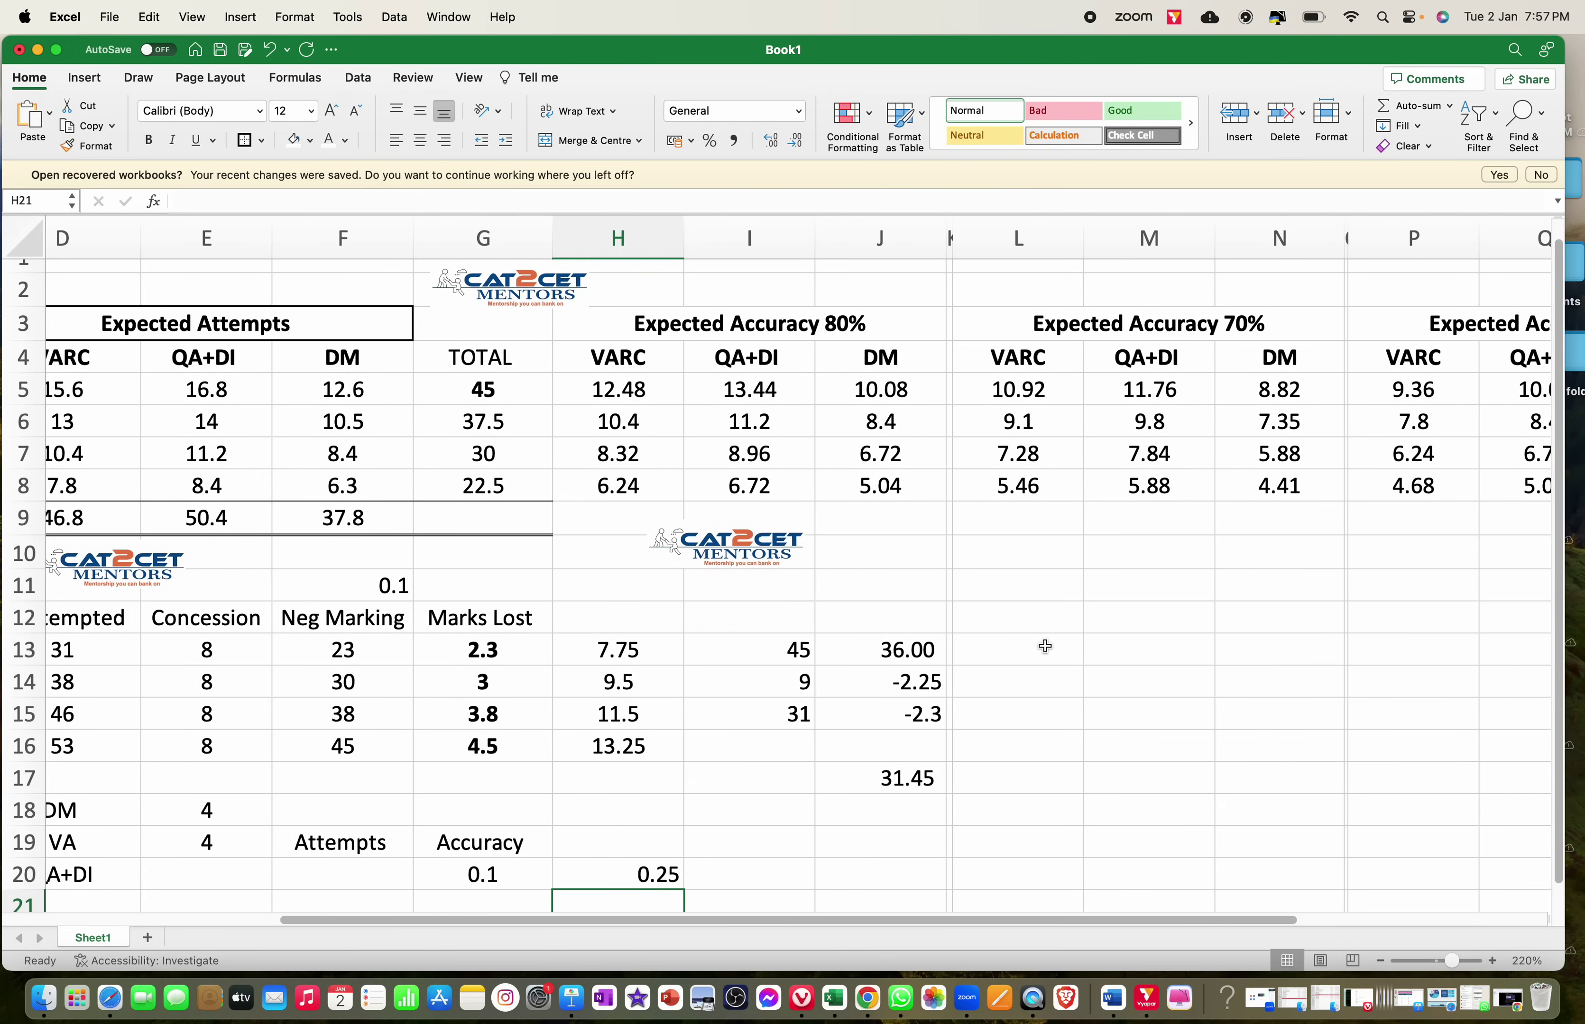
click(1134, 641)
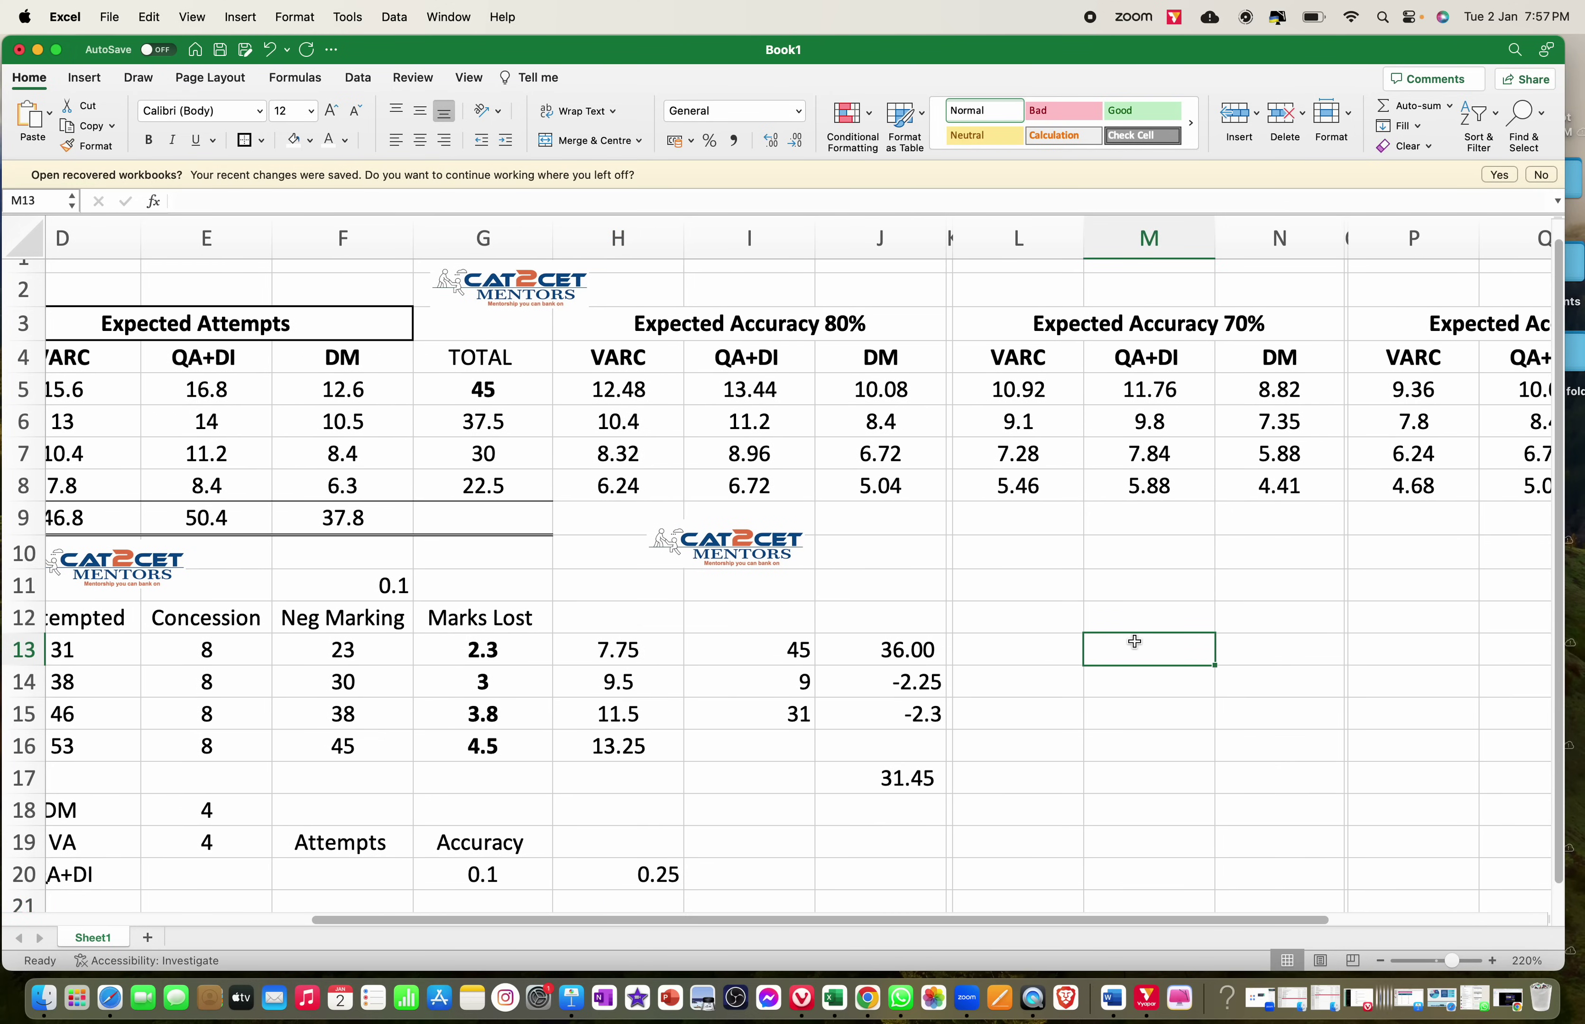
text(=76)
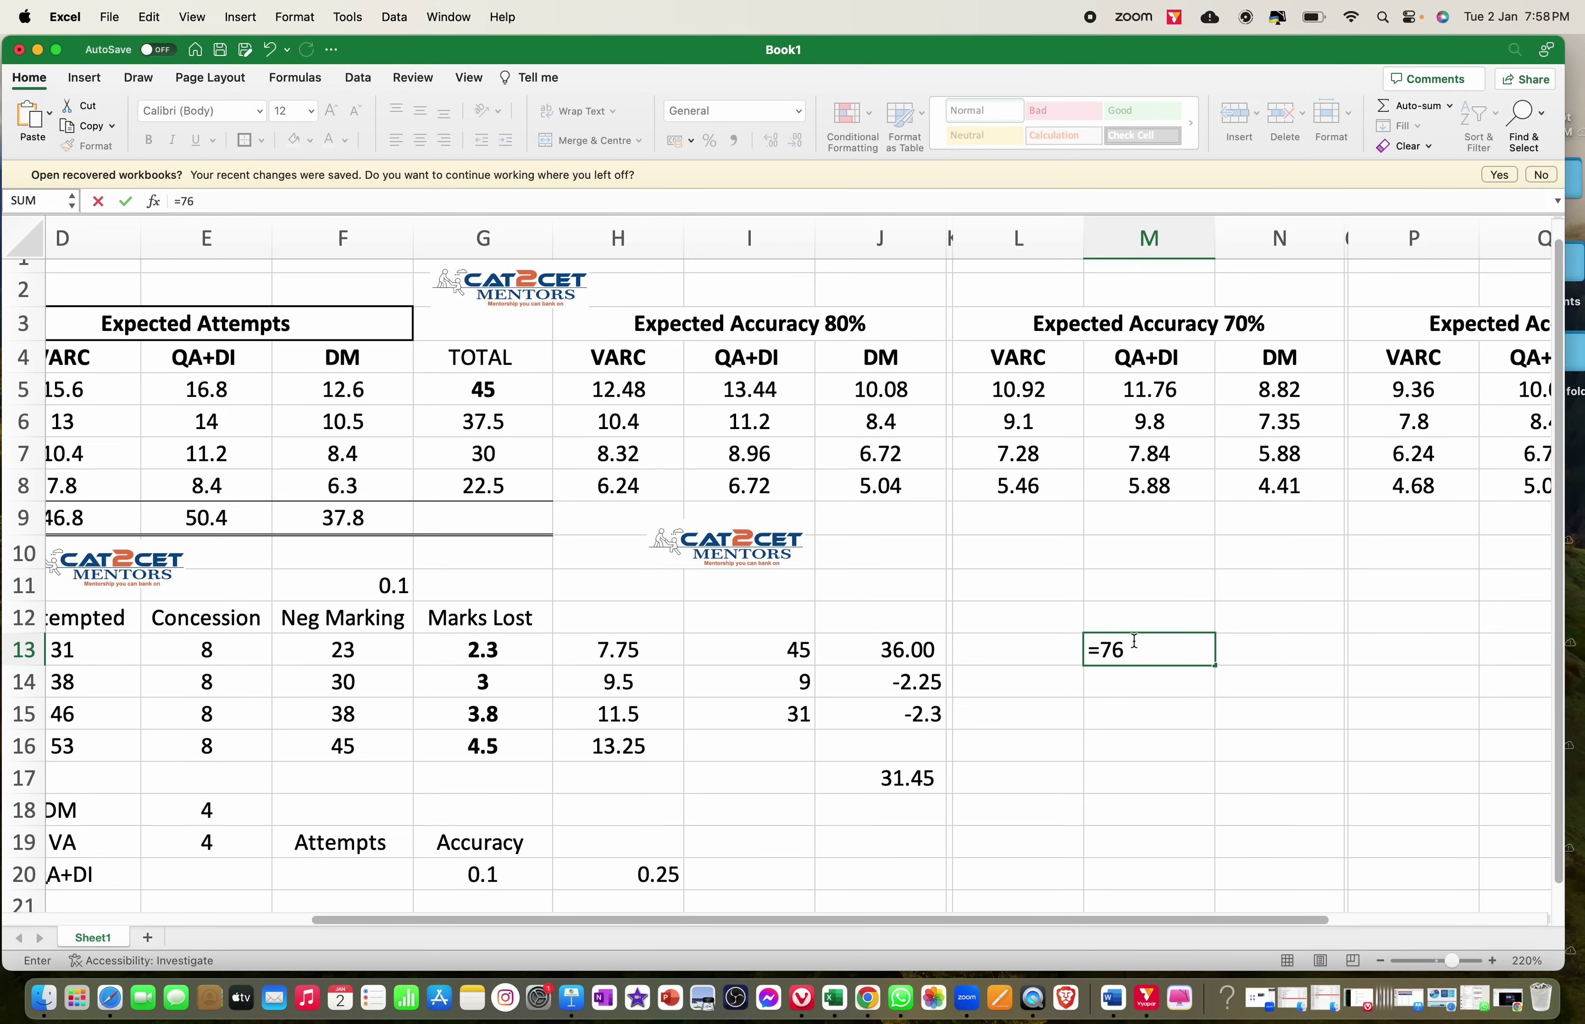
text(*70%)
key(Return)
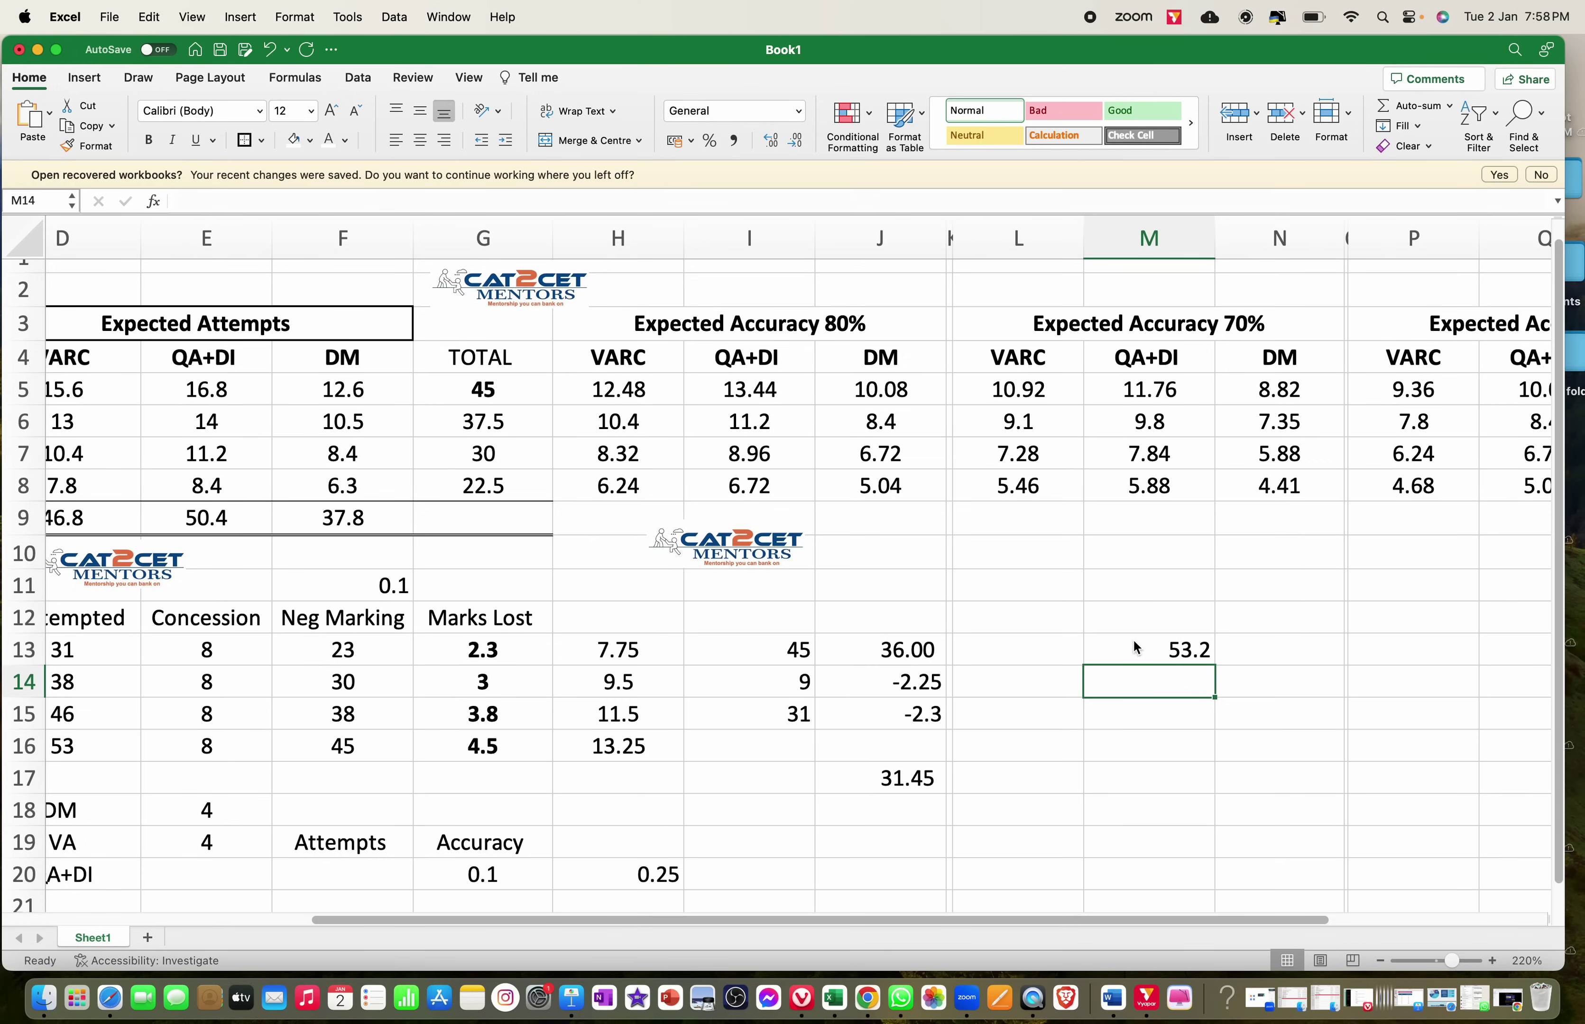
- Calculate the negative marks for 18 questions in M14 with the formula =18*0.1
click(1137, 647)
key(Right)
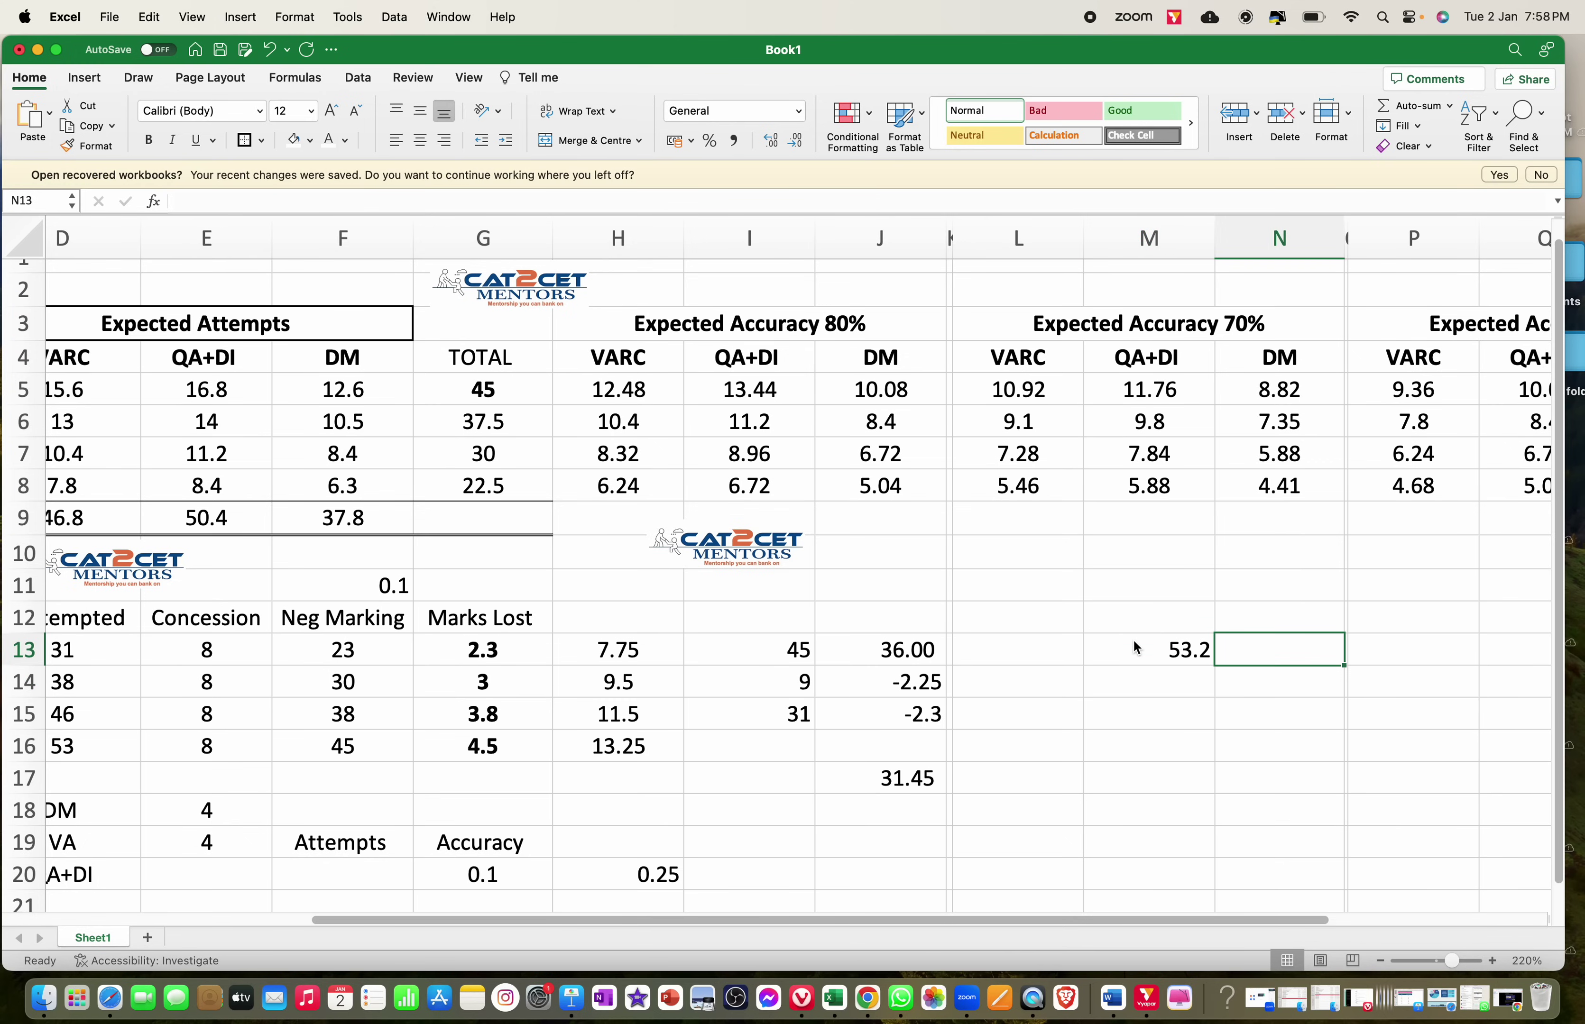
key(Left)
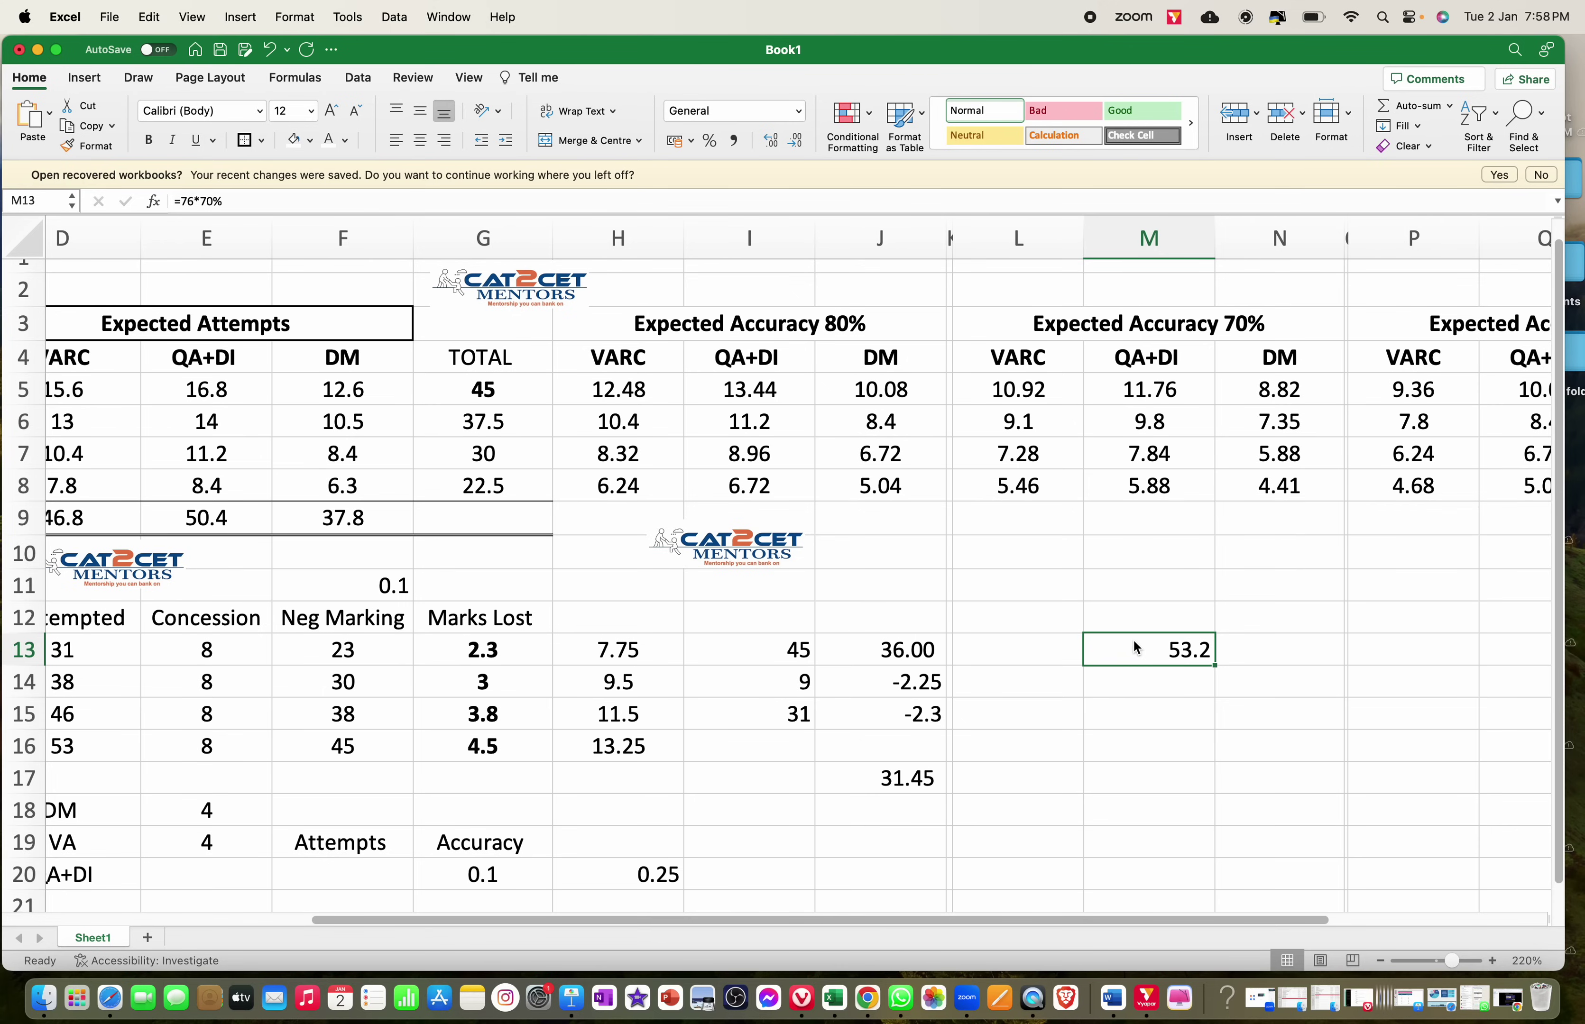
key(Return)
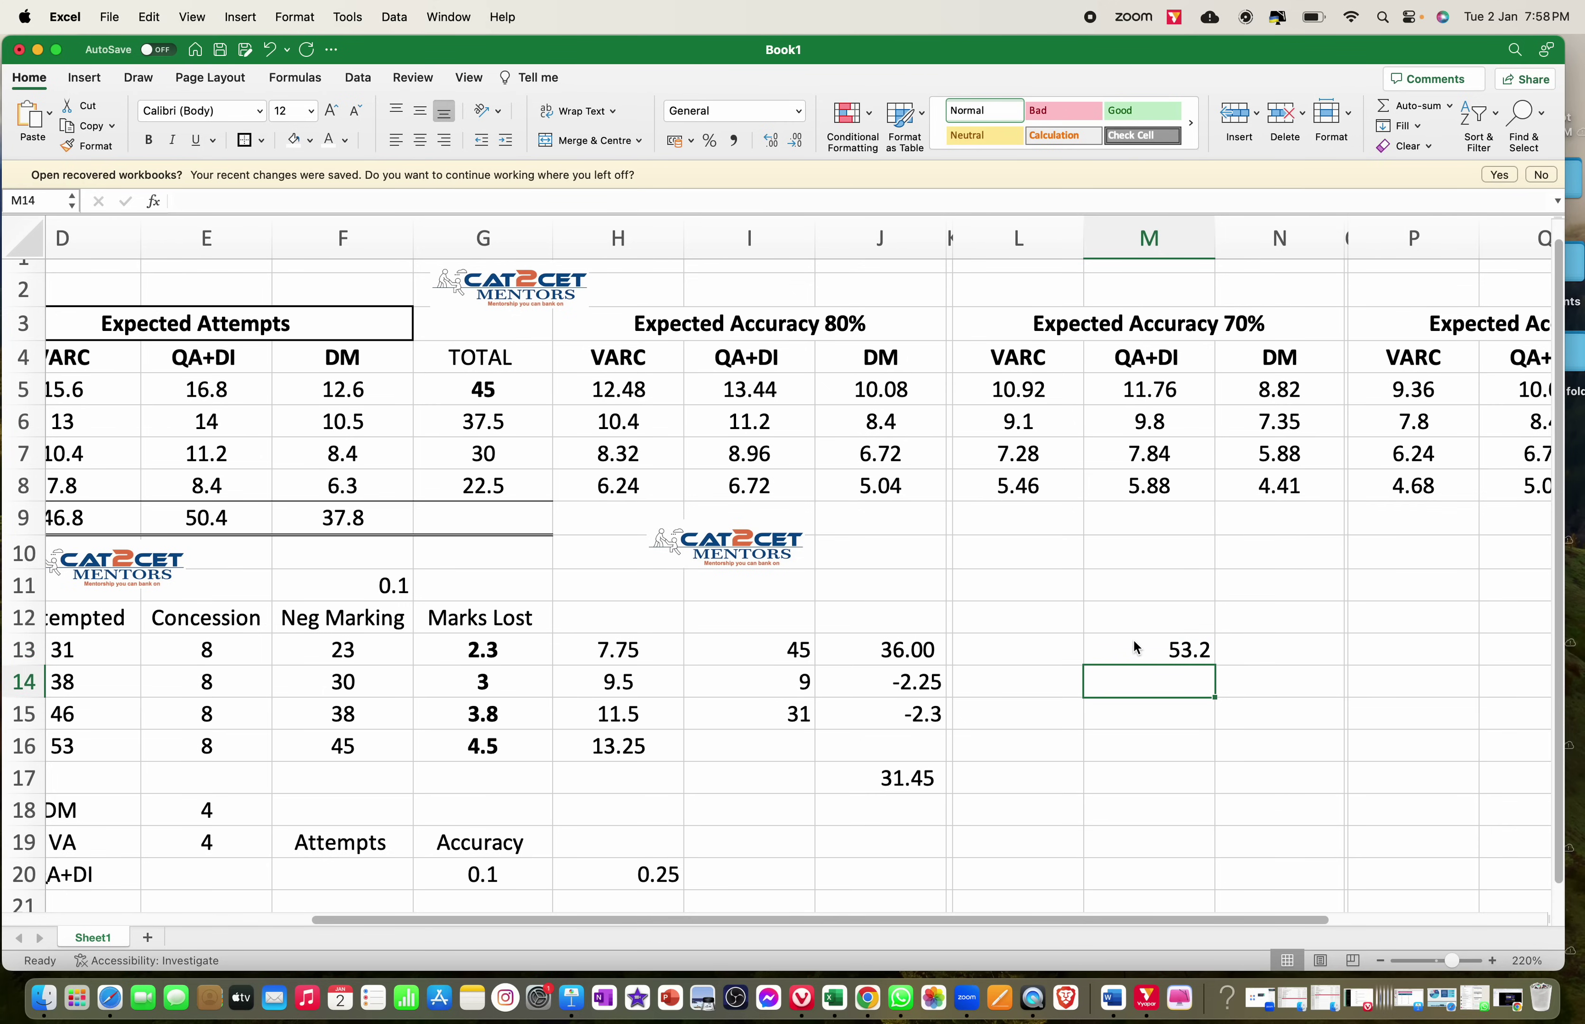
text(=18)
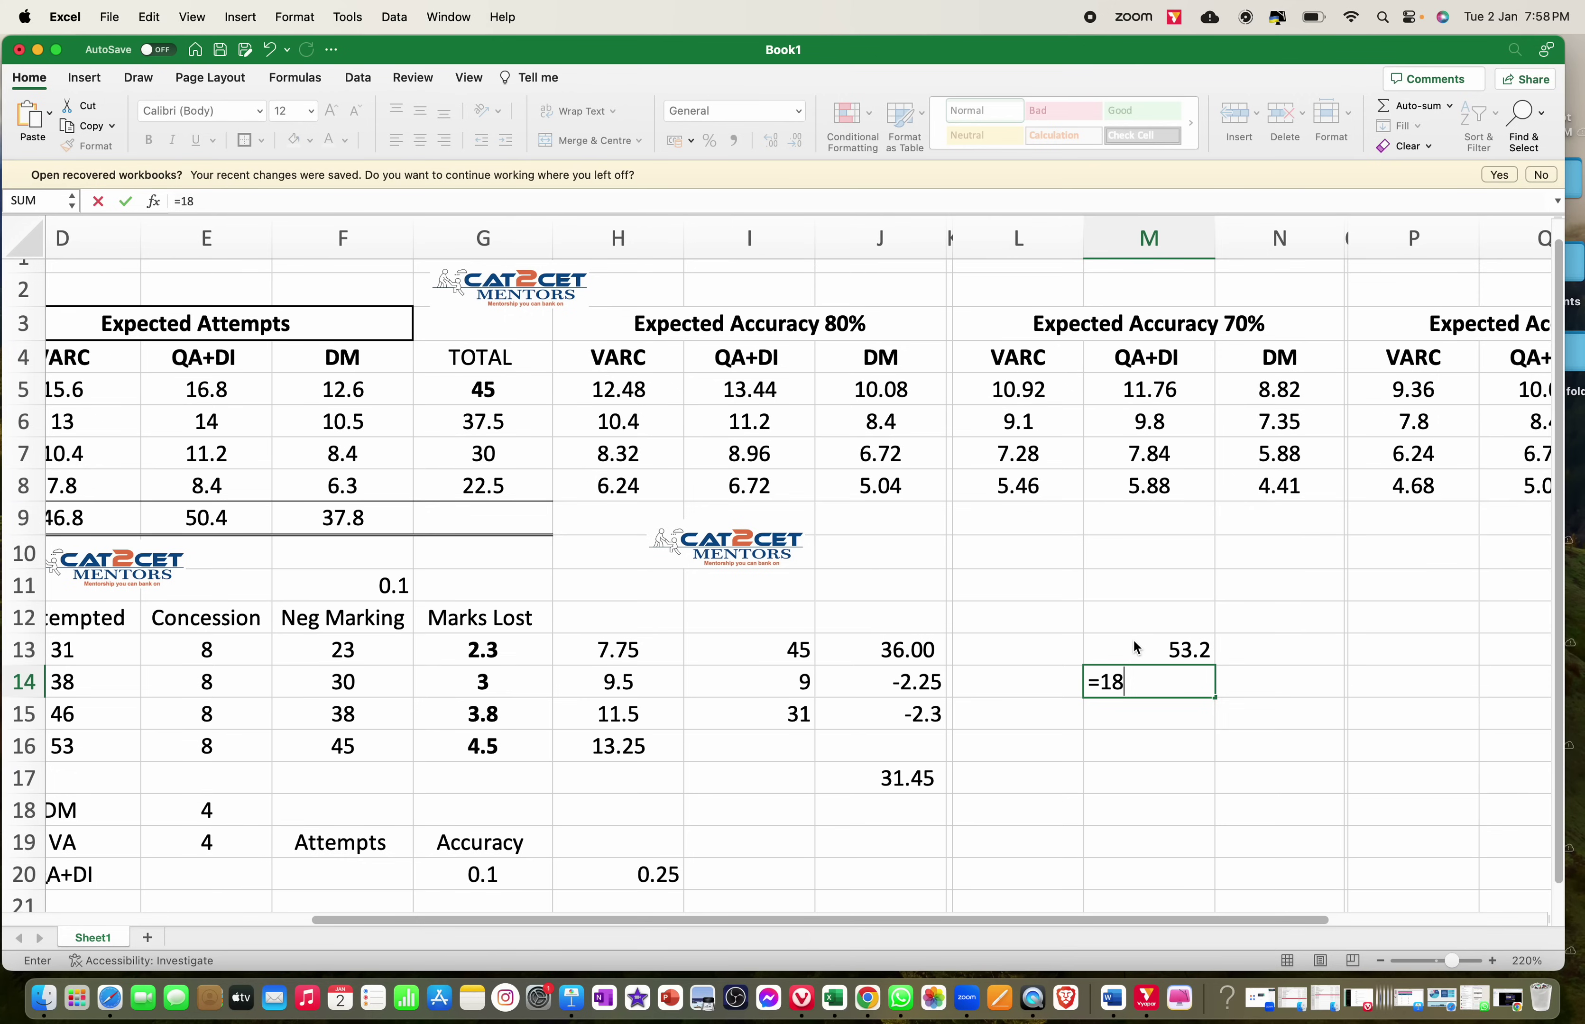
text(*0.1)
key(Return)
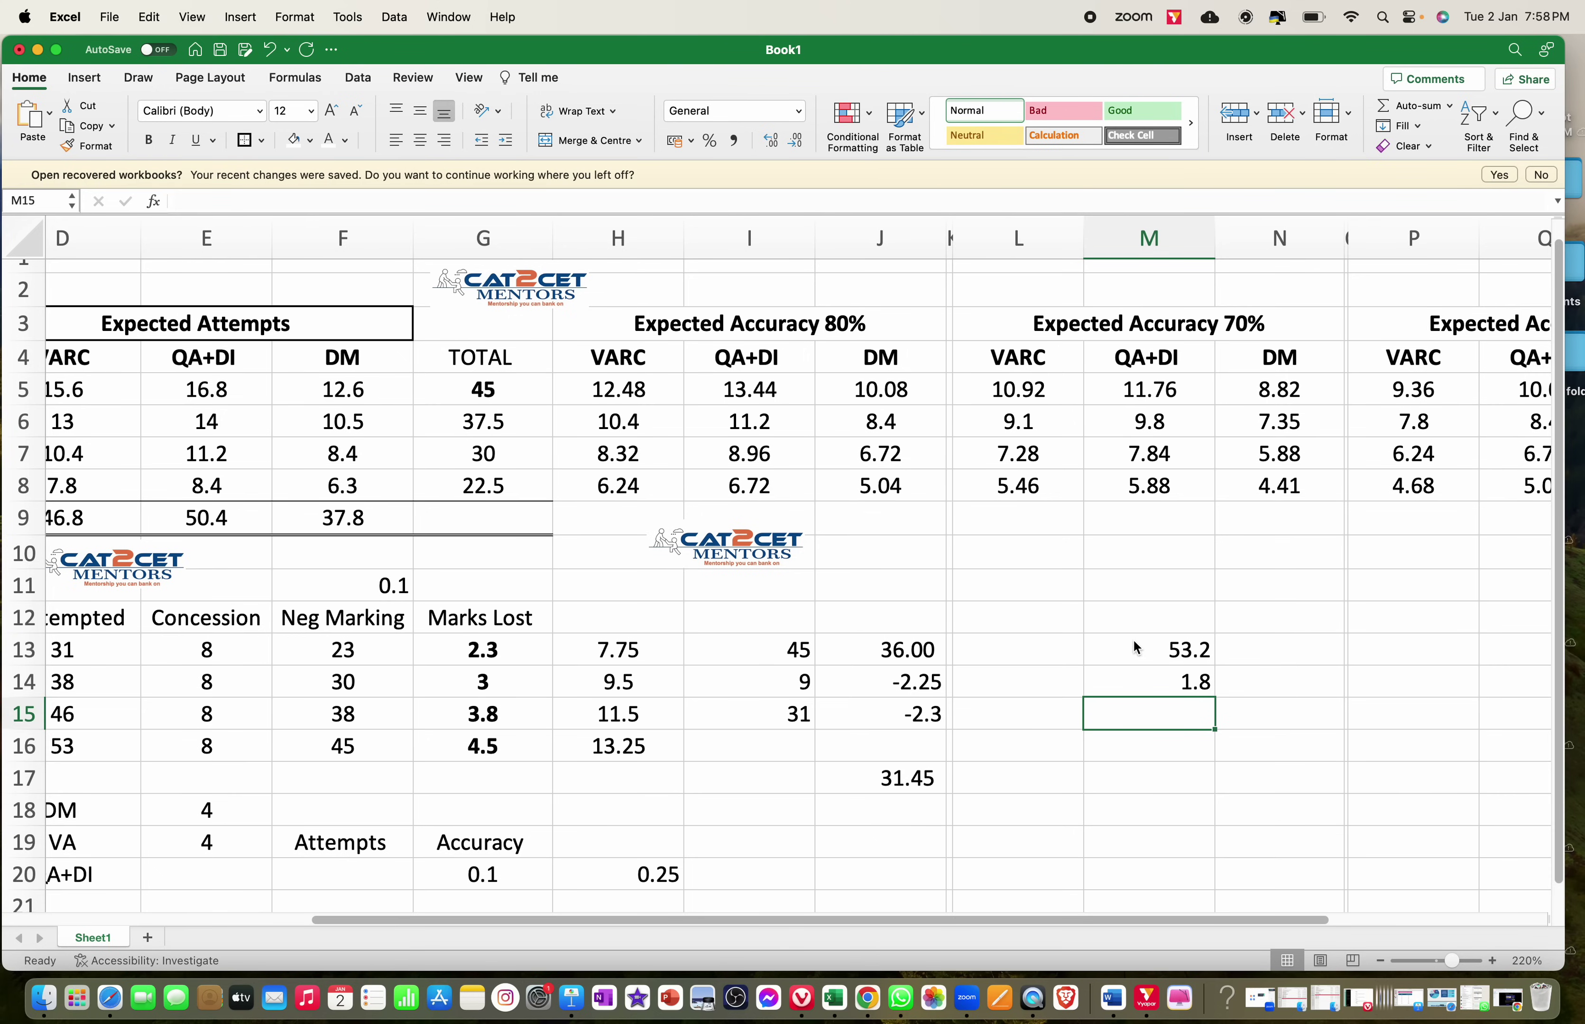
- Clear the two scratch calculations in M13:M14
click(1135, 647)
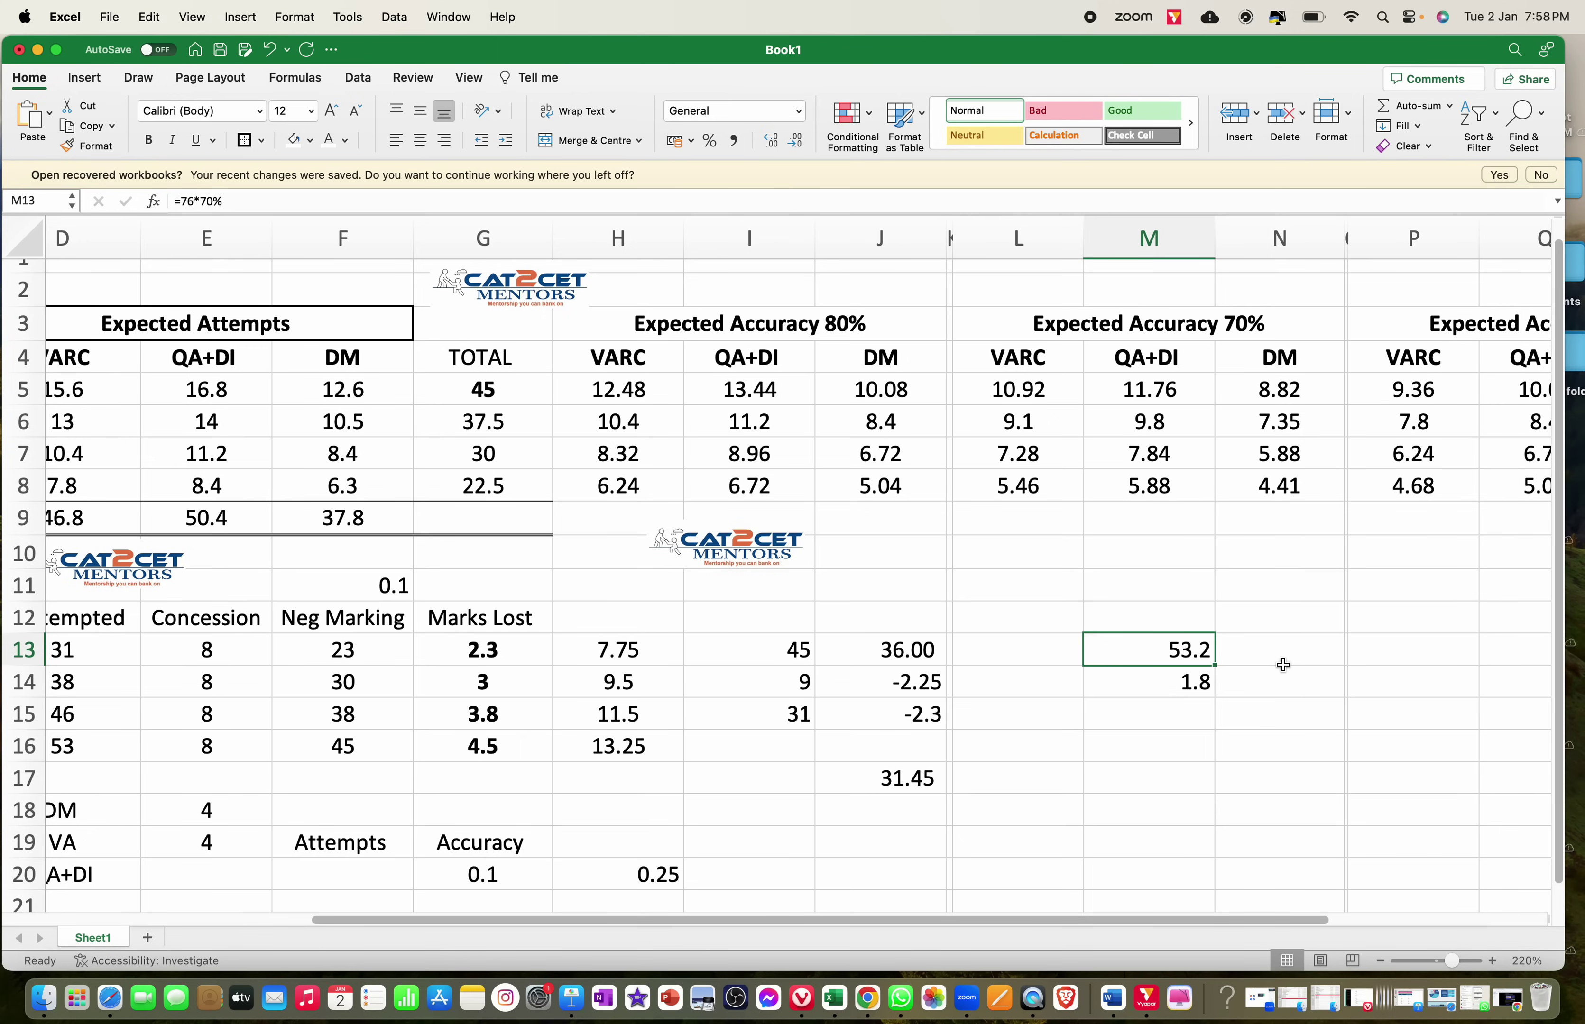
click(1274, 649)
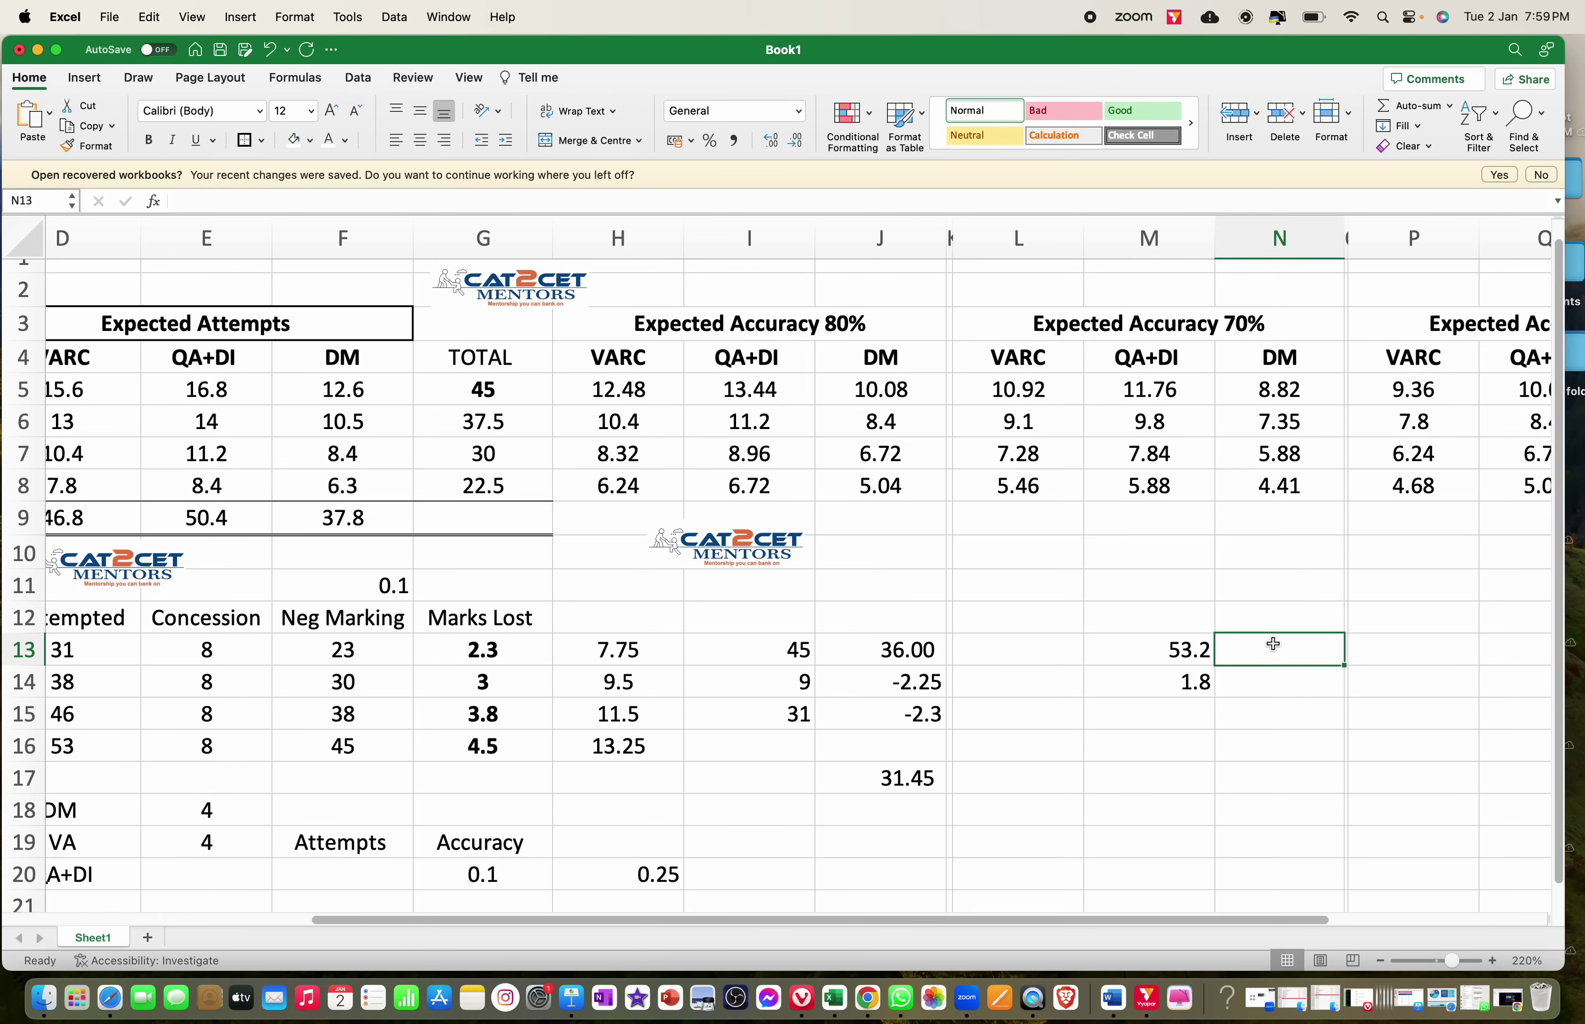
key(Left)
key(shift+Down)
key(Delete)
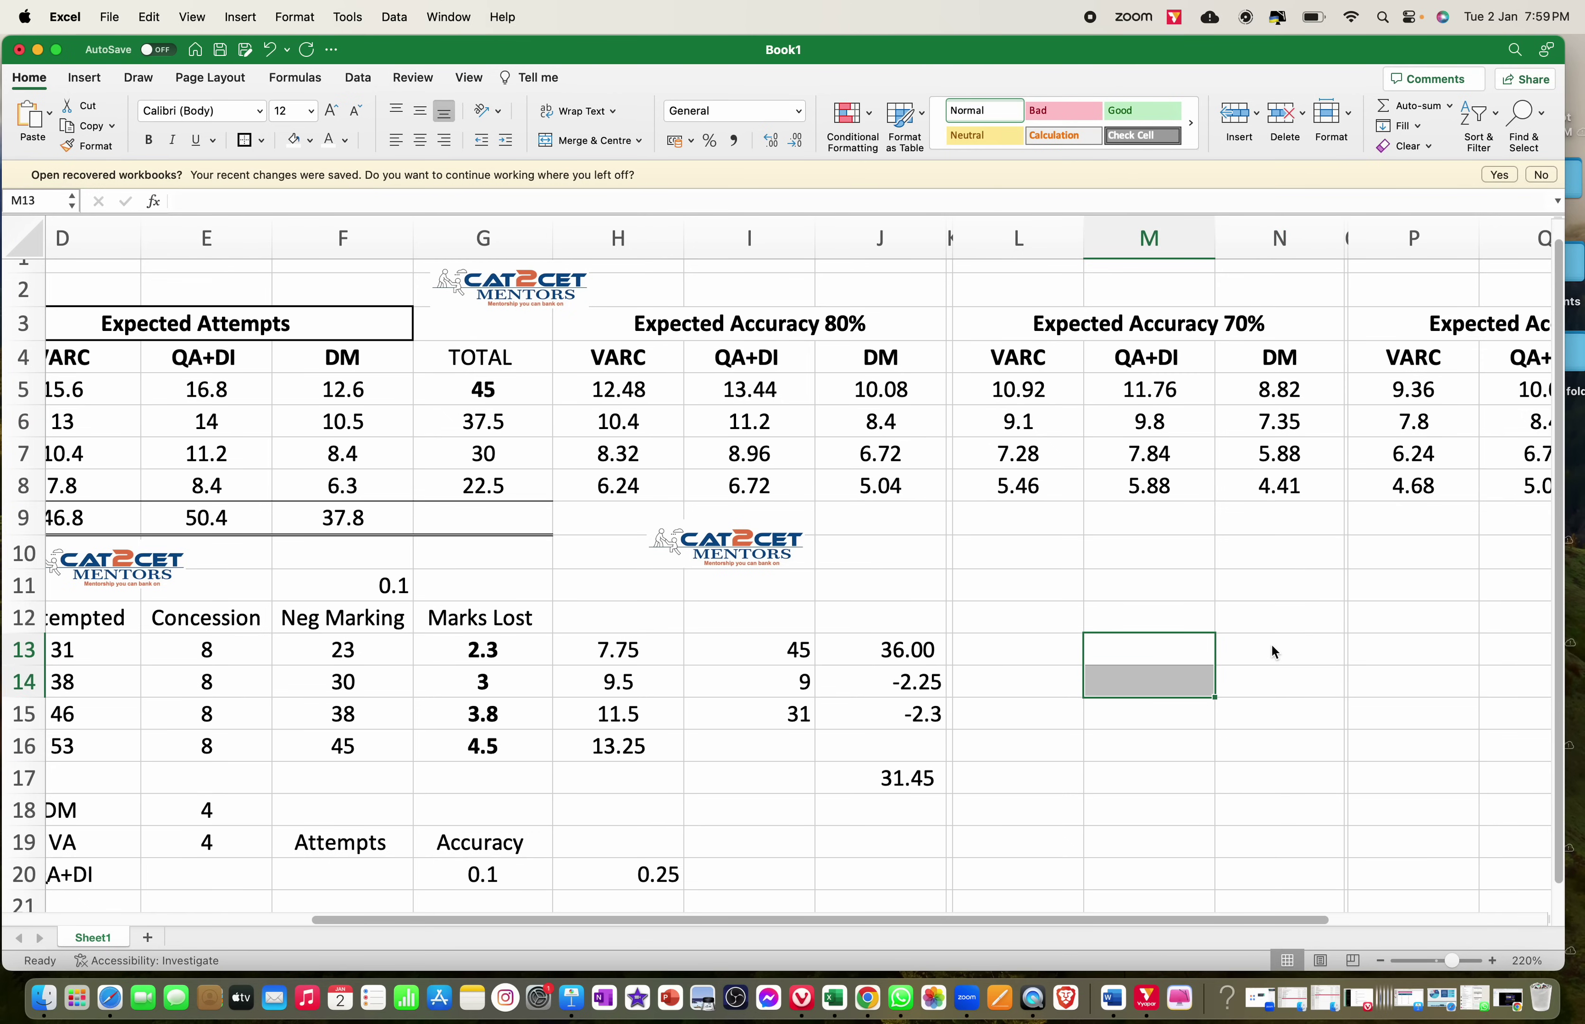
- Enter ABCDE in B18, on the DM row
key(Home)
key(Down)
key(Down)
key(Down)
key(Down)
key(Down)
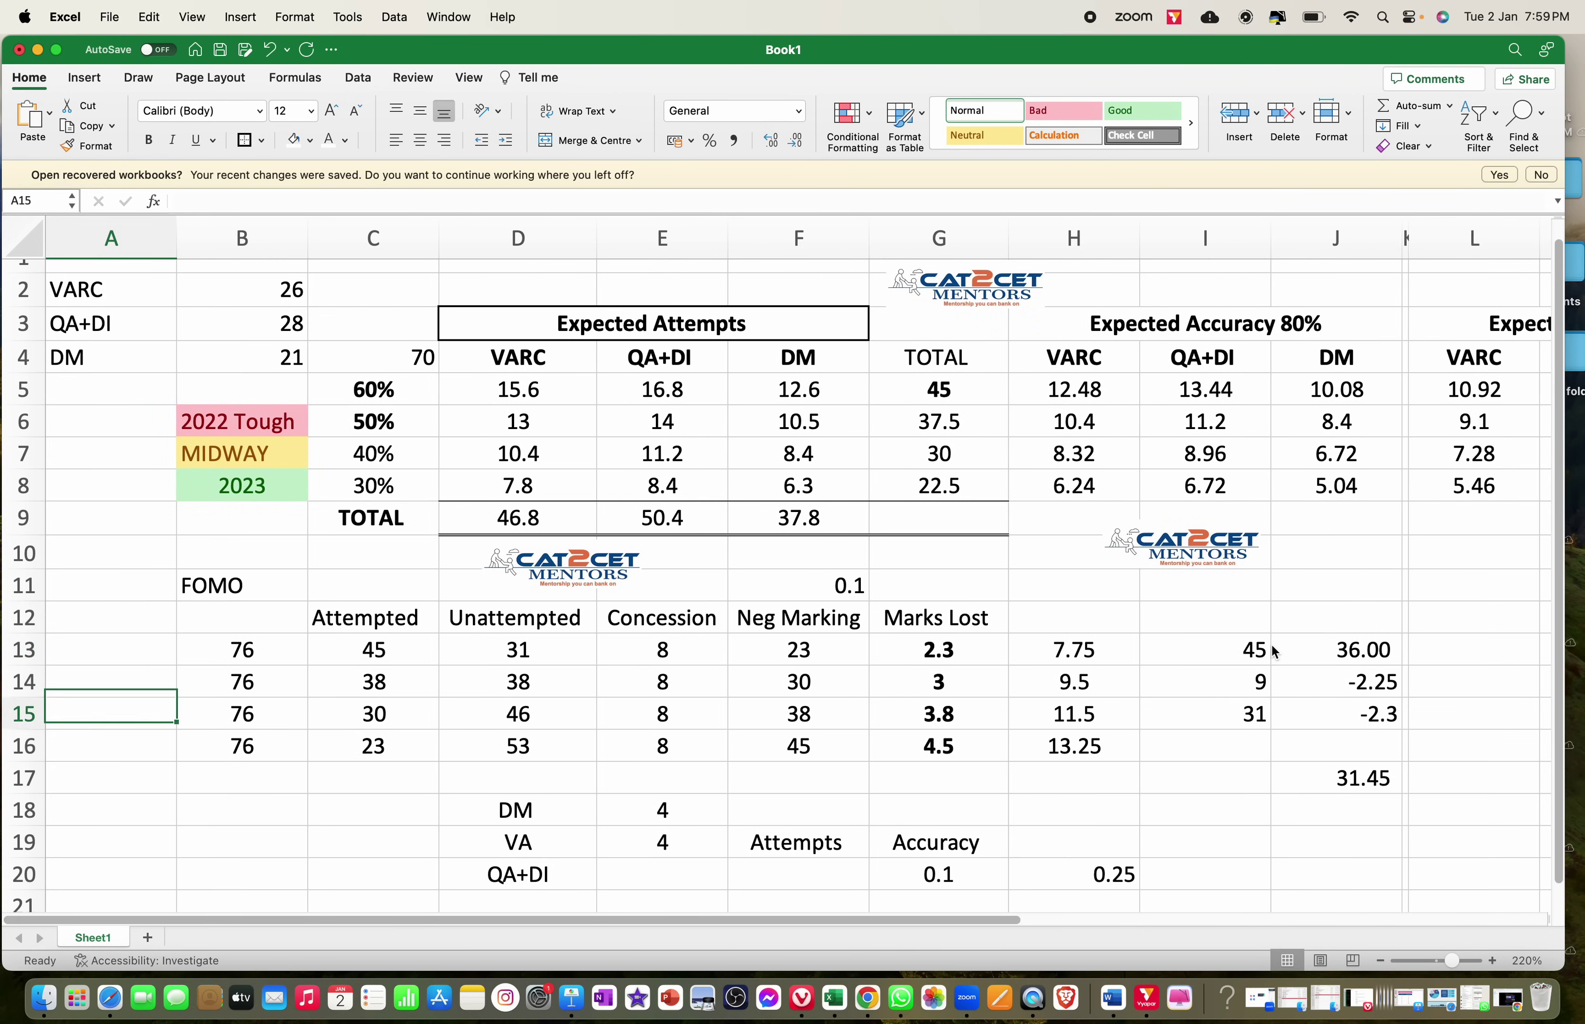
key(Right)
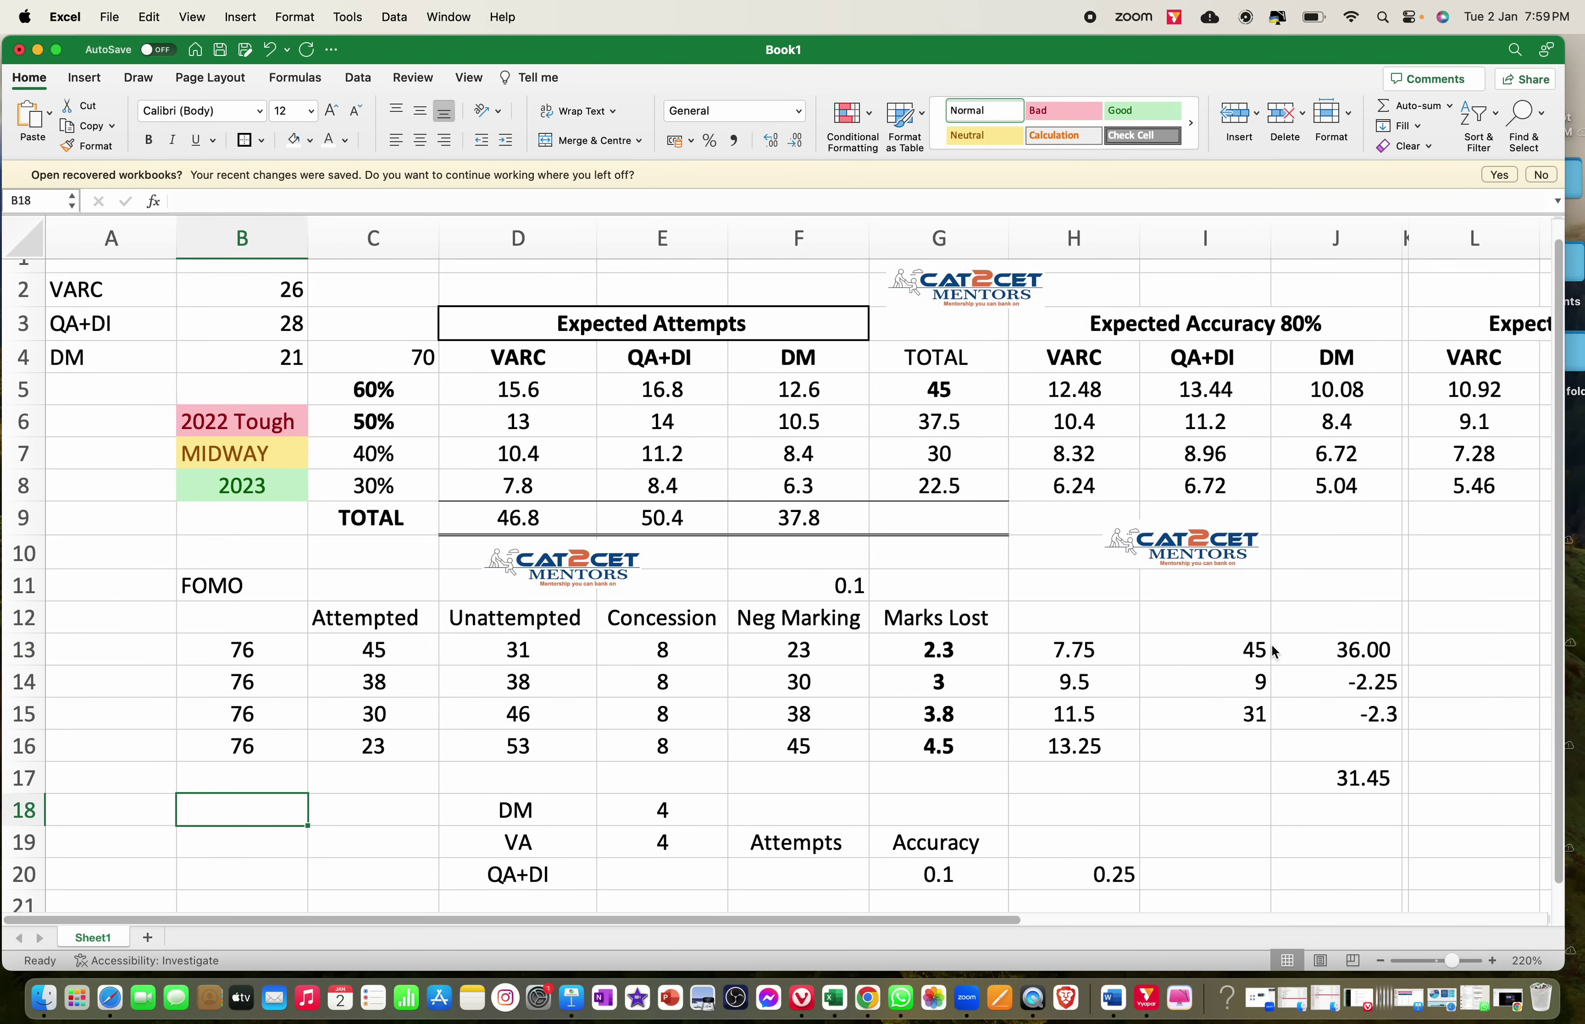
text(ABCDE)
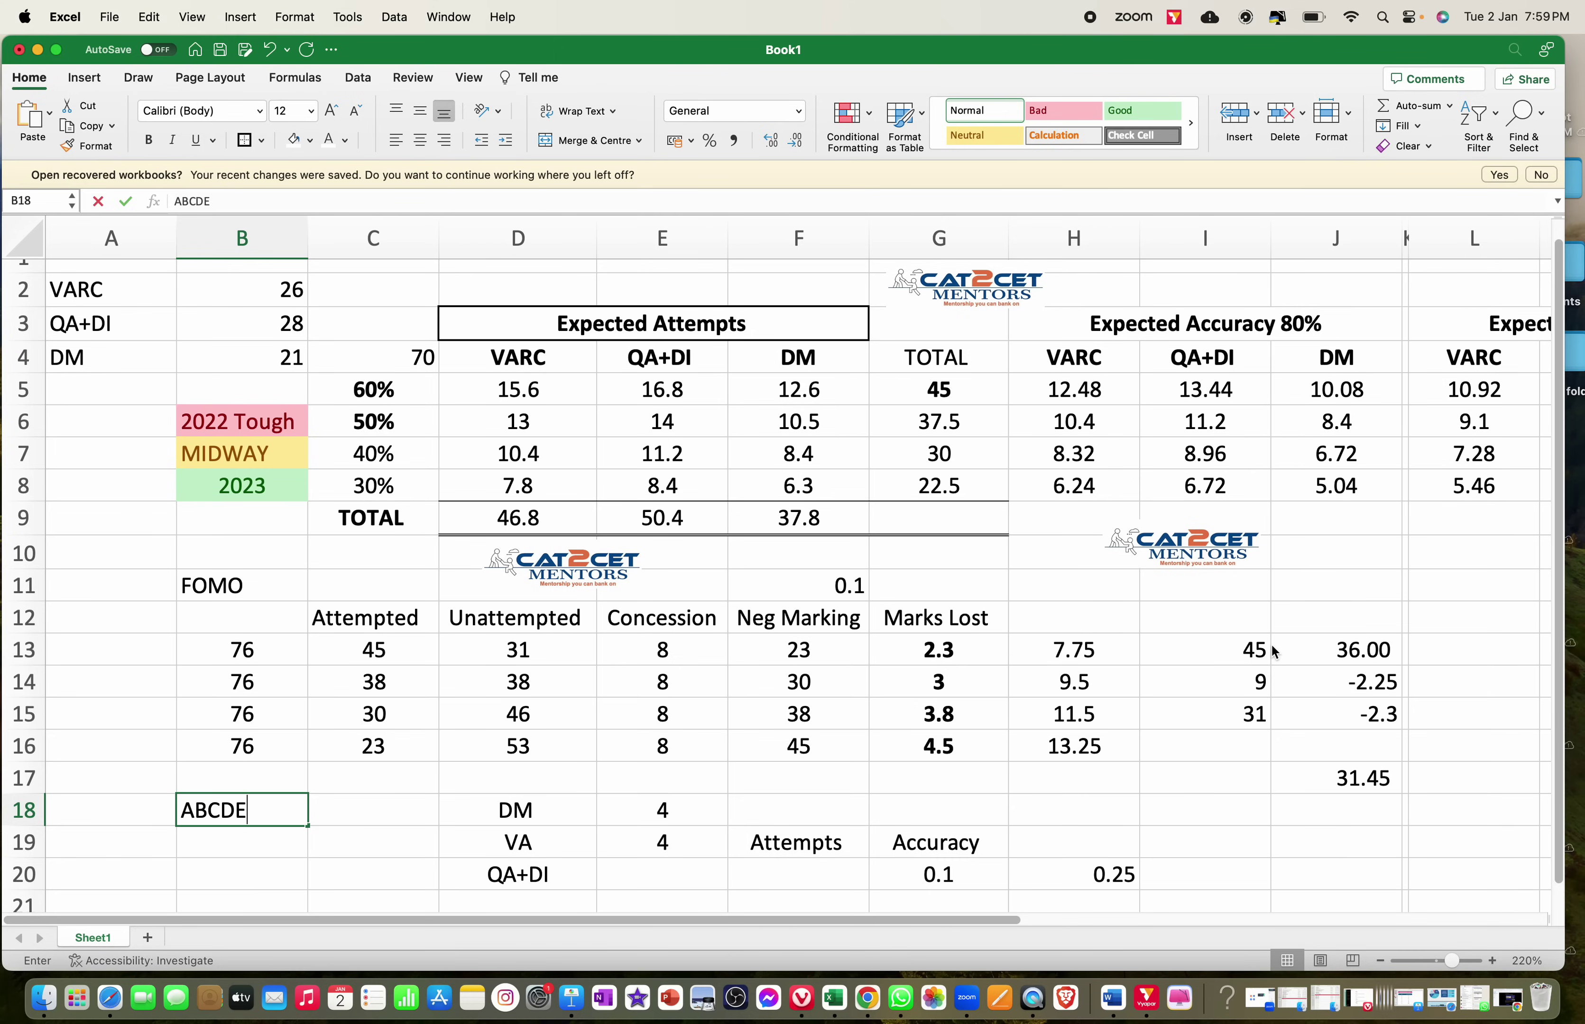
key(Return)
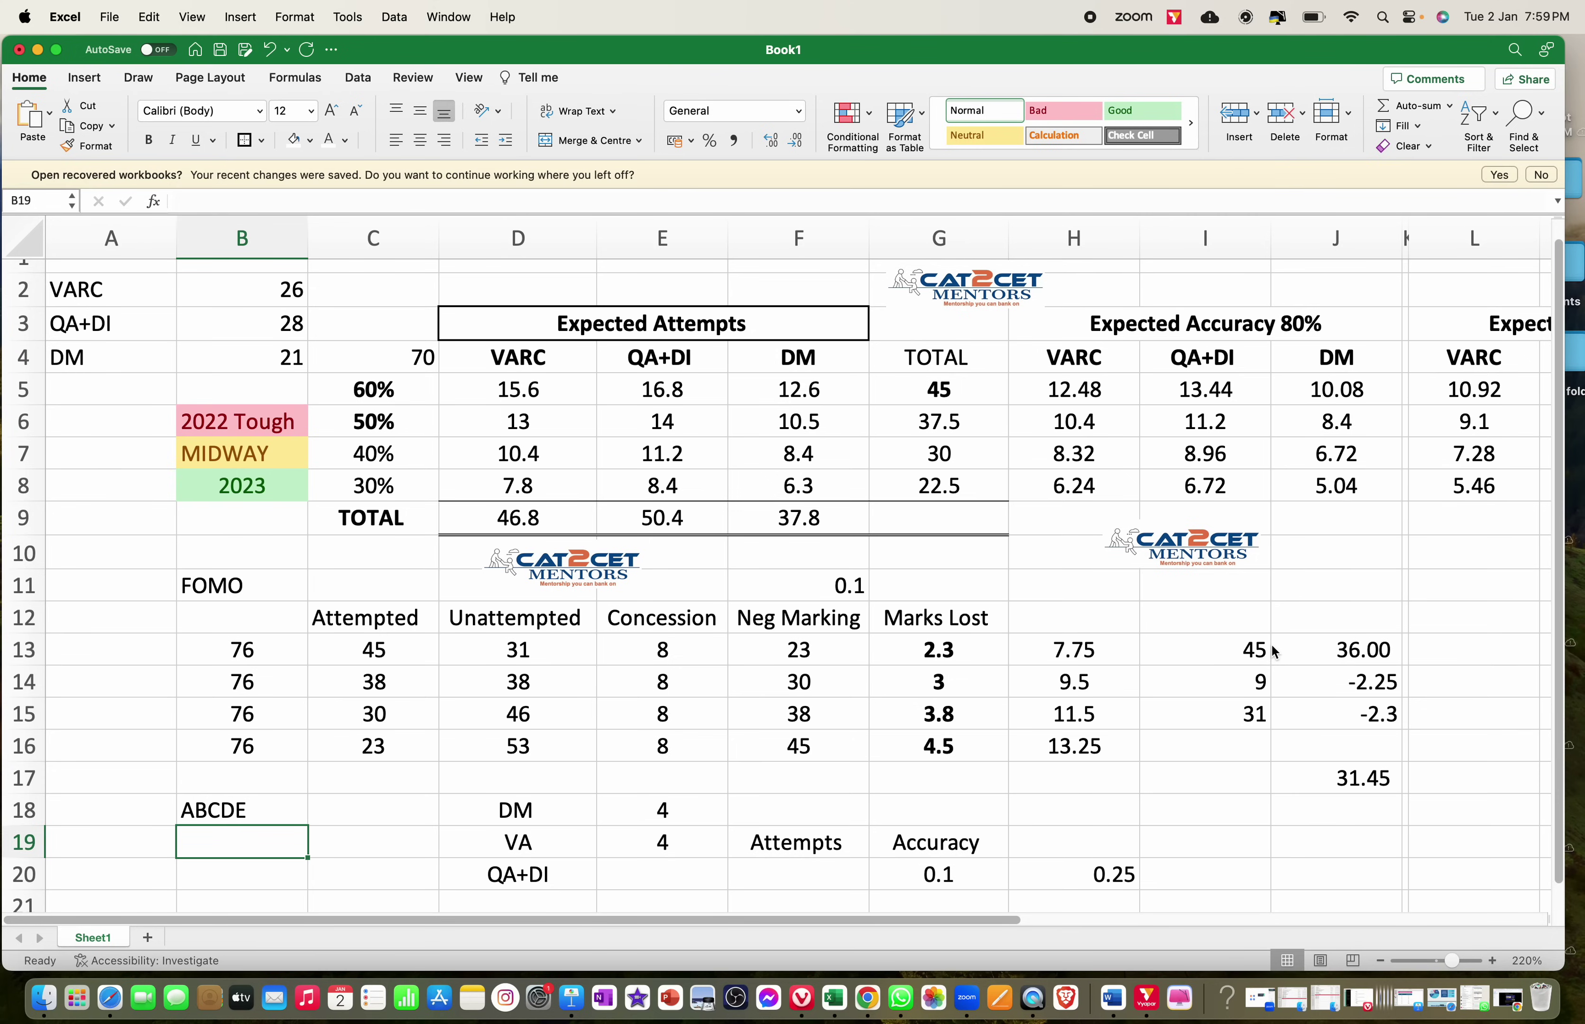
- Enter JUGAAD in C18, between ABCDE and the DM label
key(Up)
key(Right)
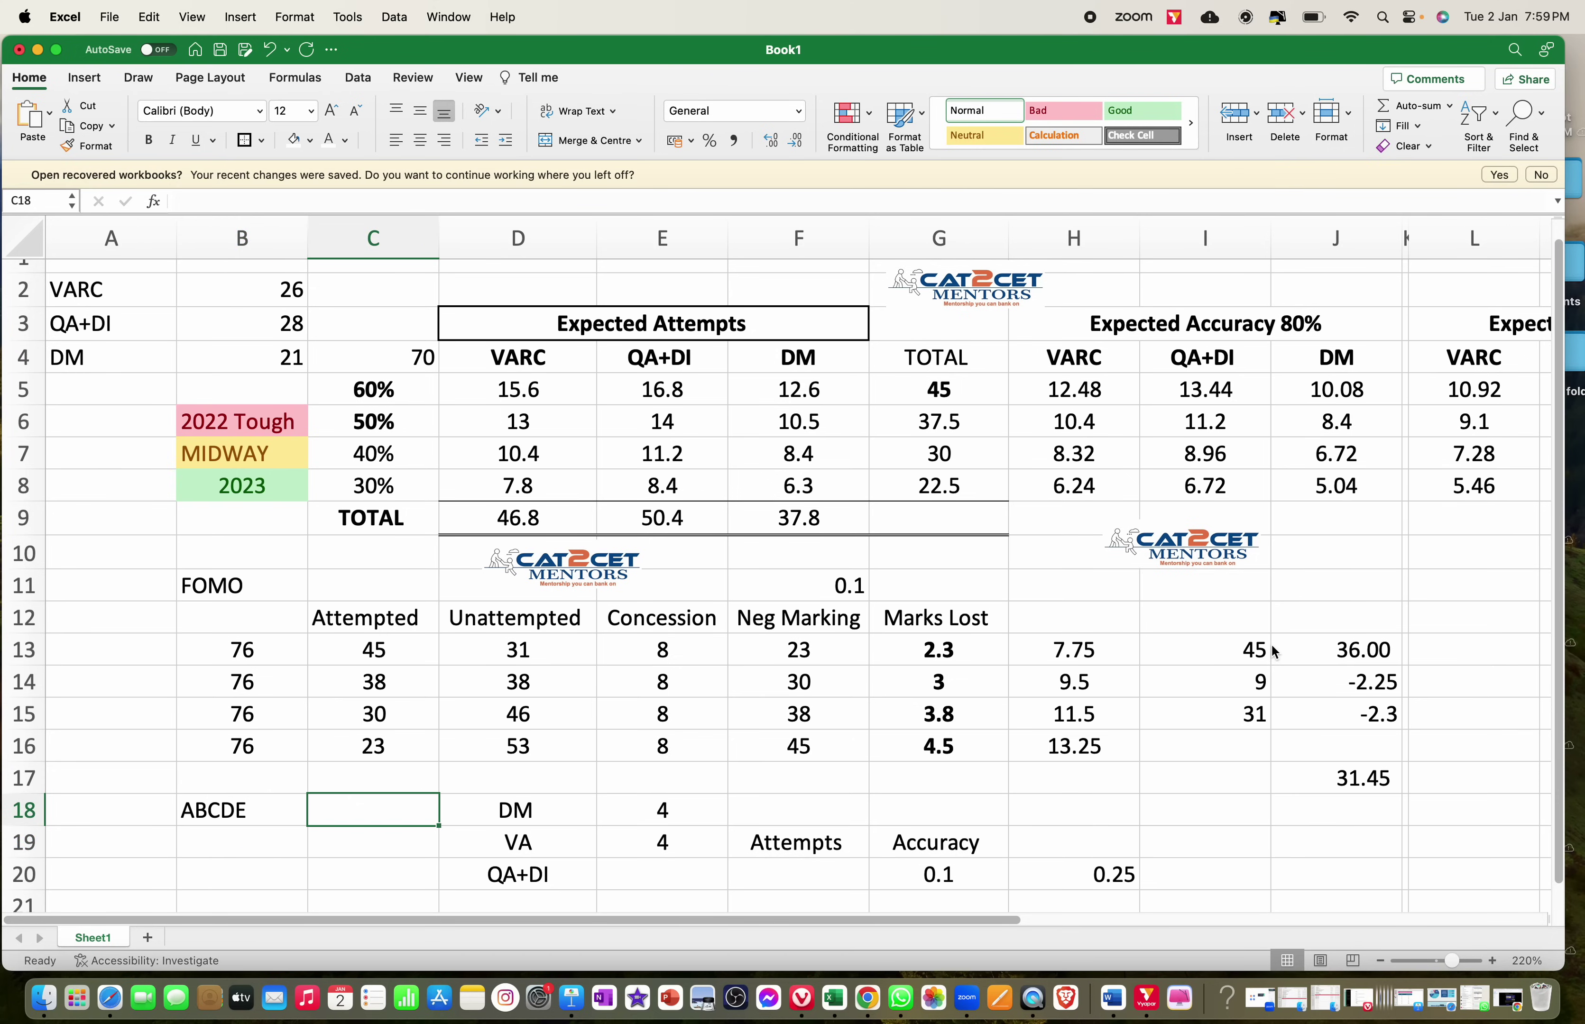
key(super+e)
text(JUGAAD)
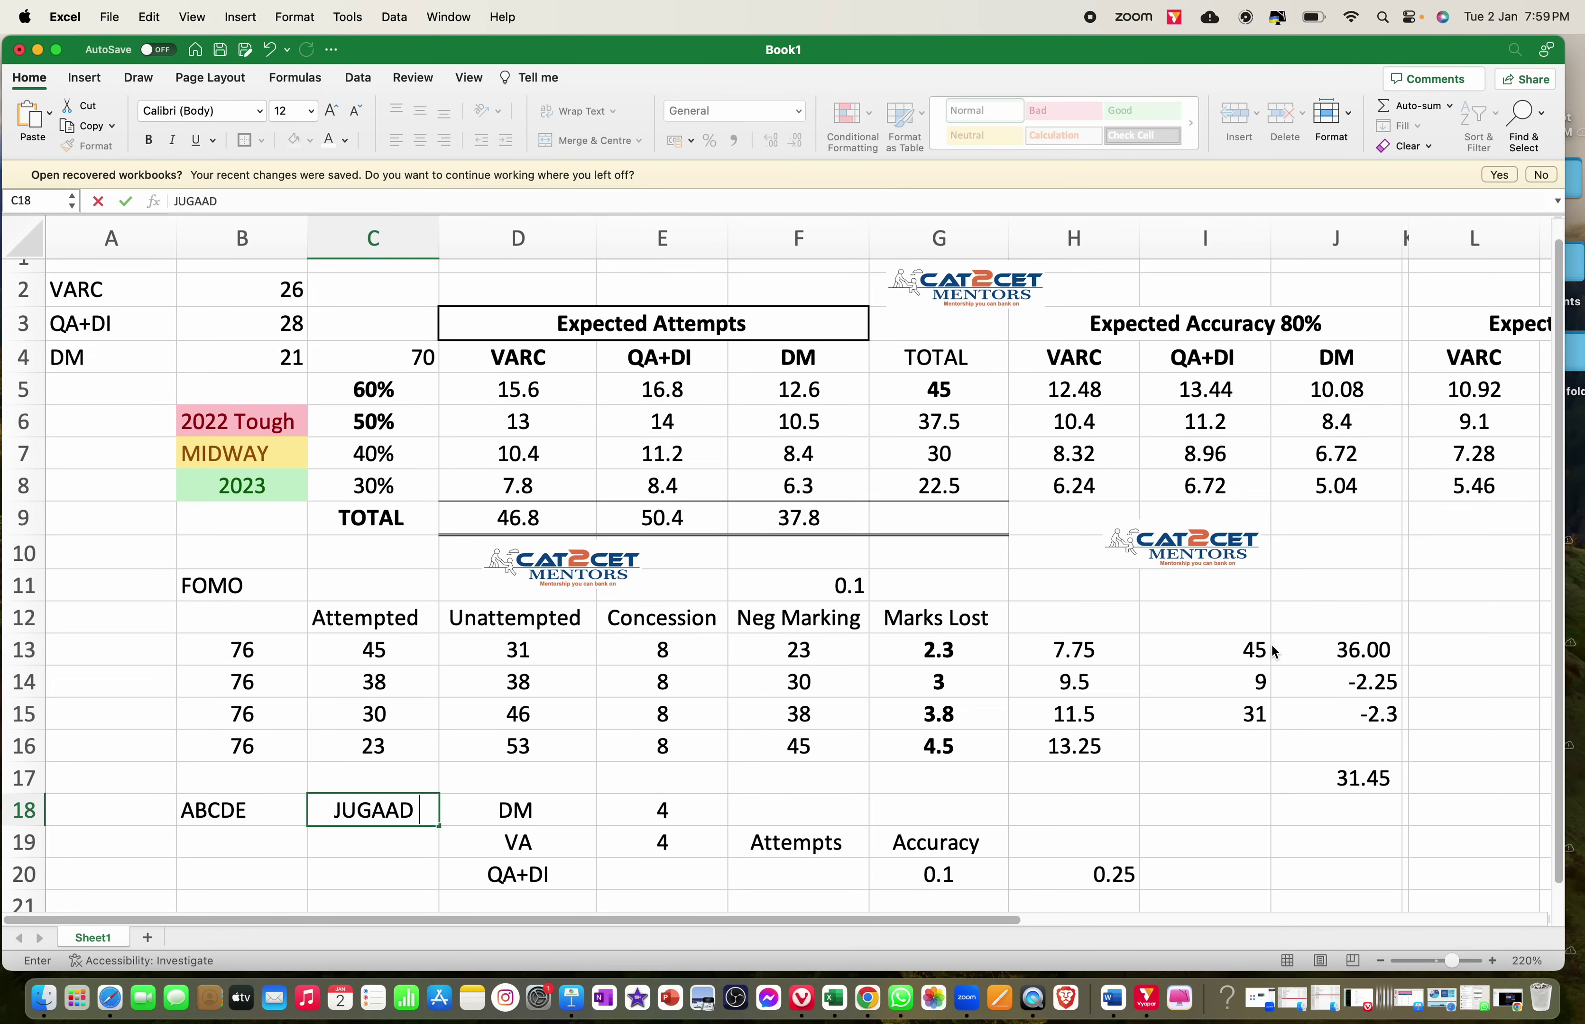
key(Return)
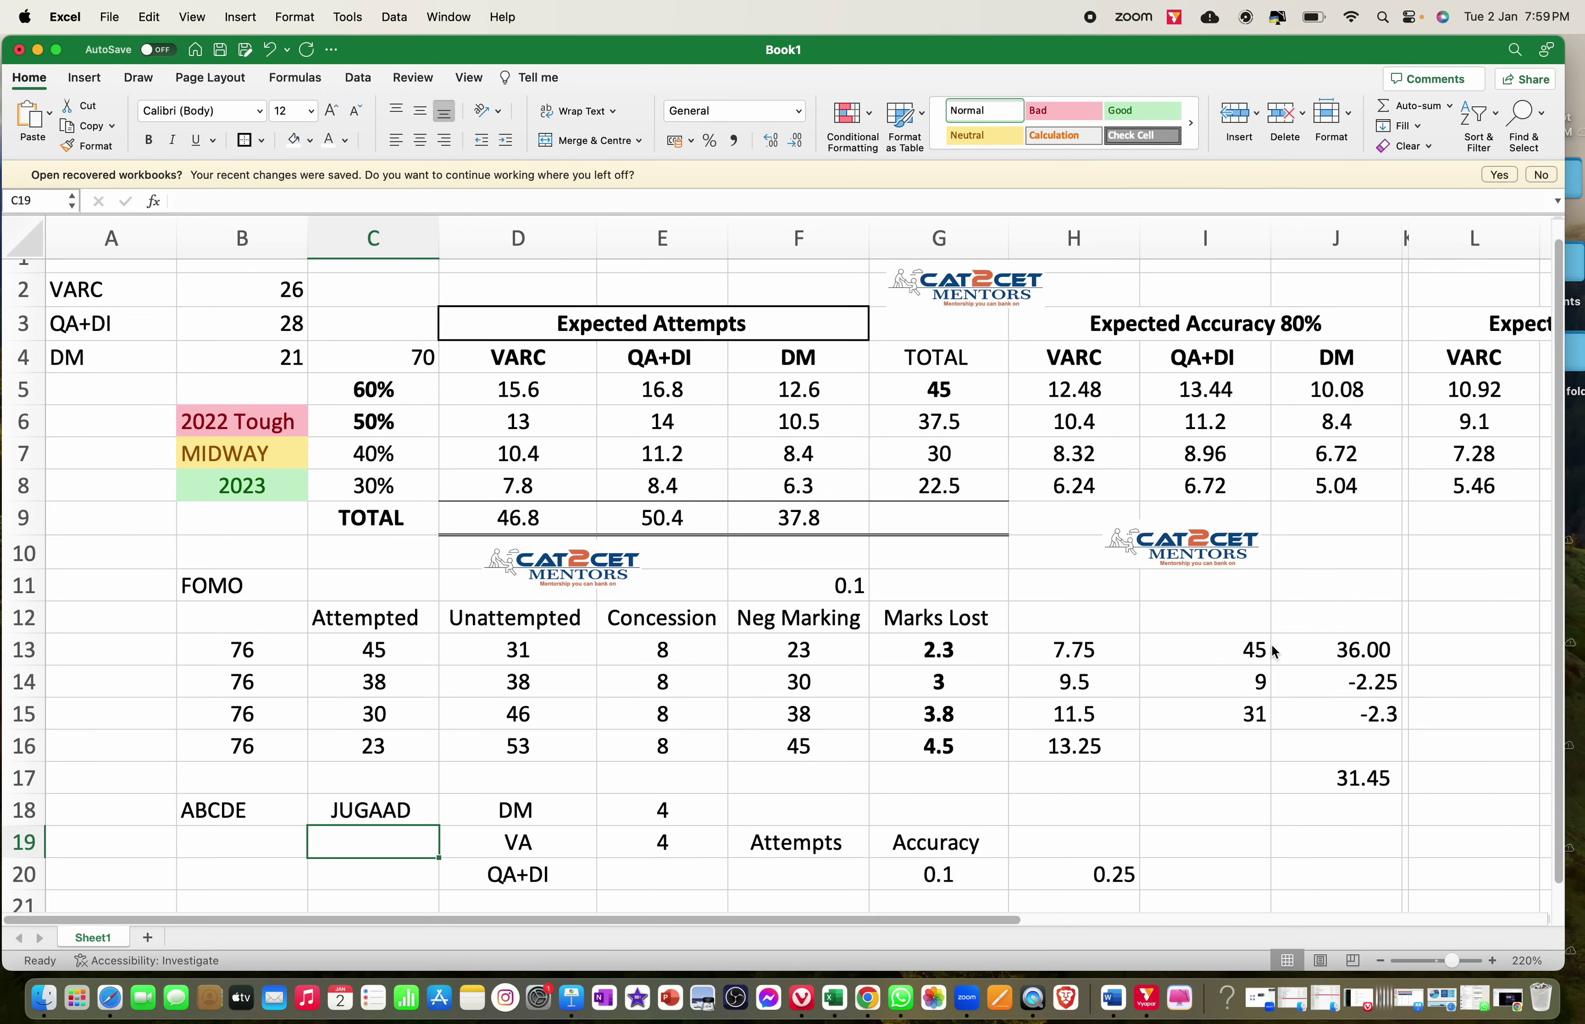
click(1188, 481)
scroll(1188, 478, up, 1)
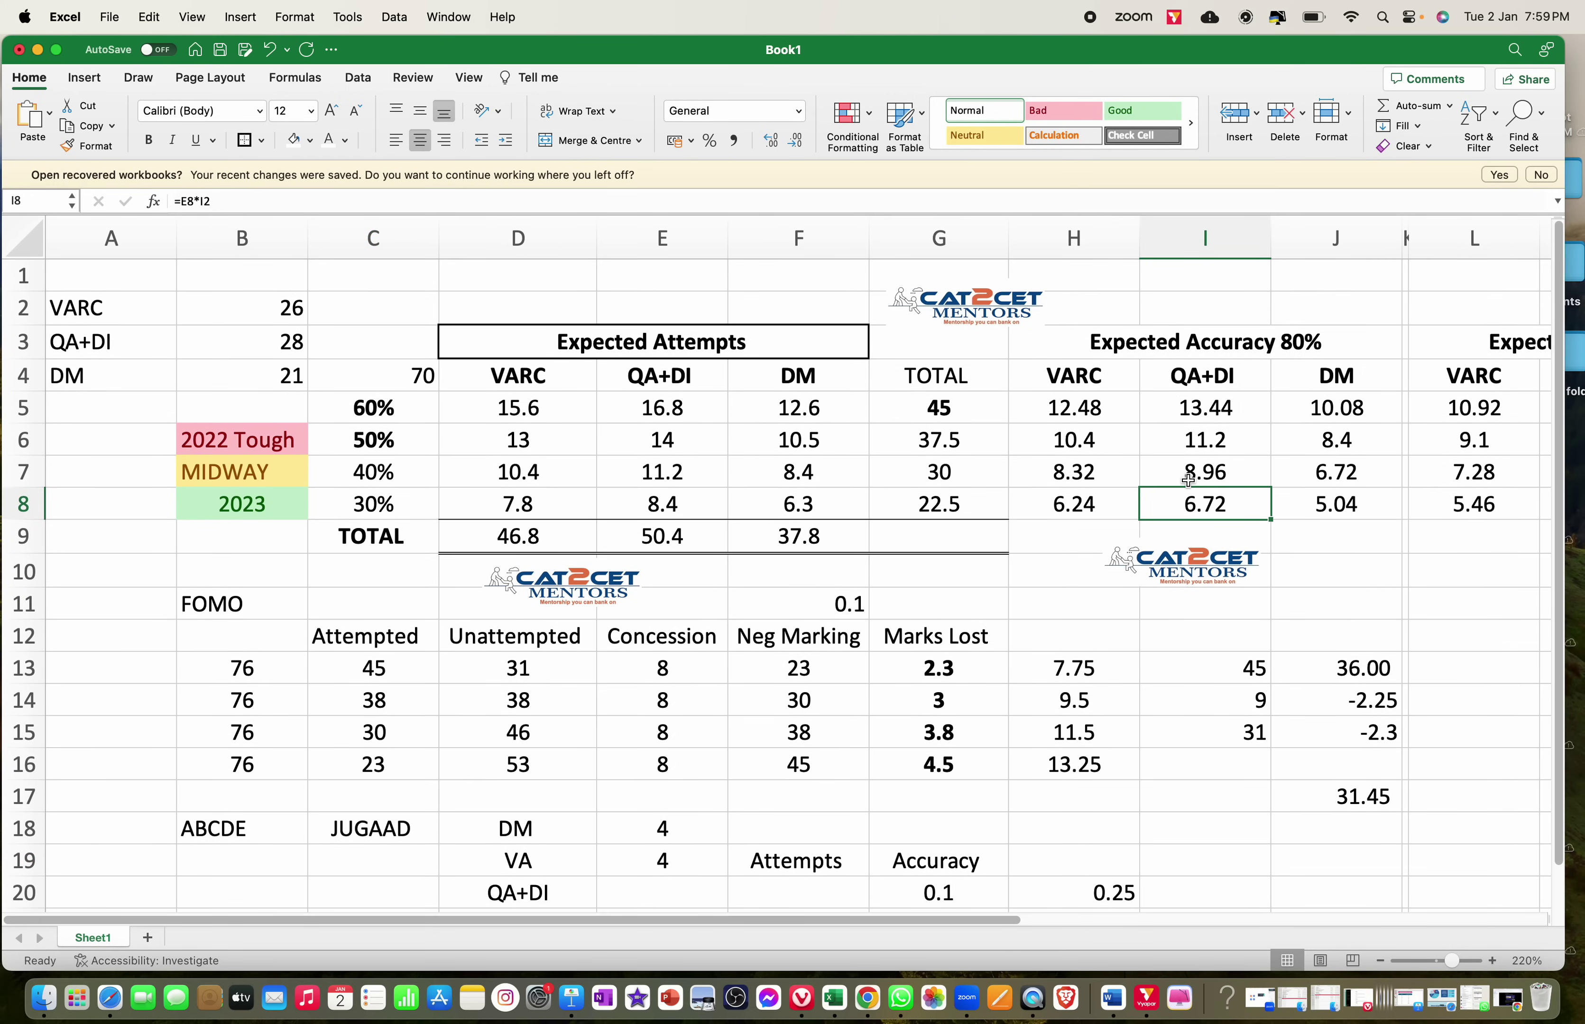